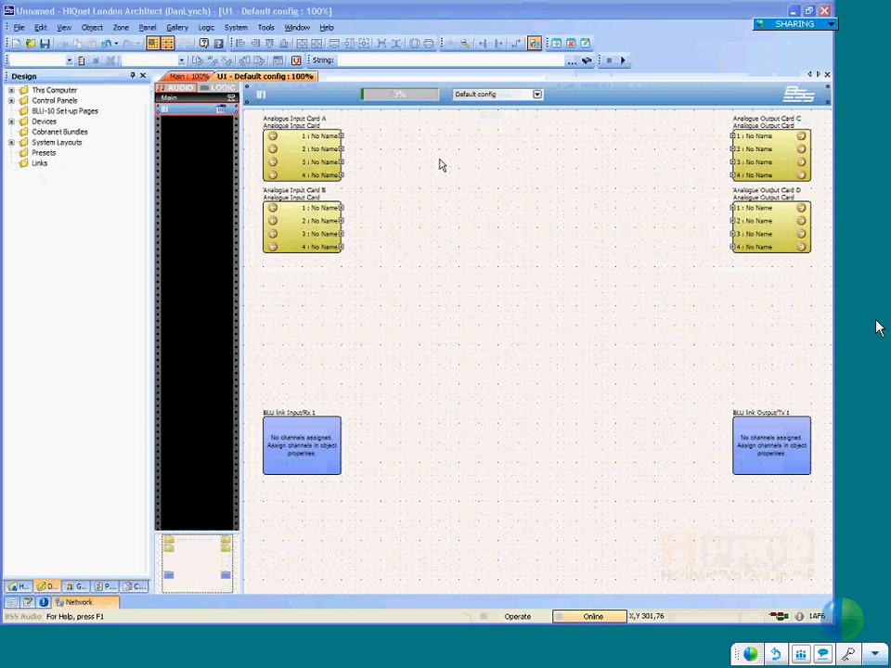
Examine the Processing Objects hardware categories and the new-object types available for the U1 configuration
{"action": "left_click", "coordinate": [19, 586]}
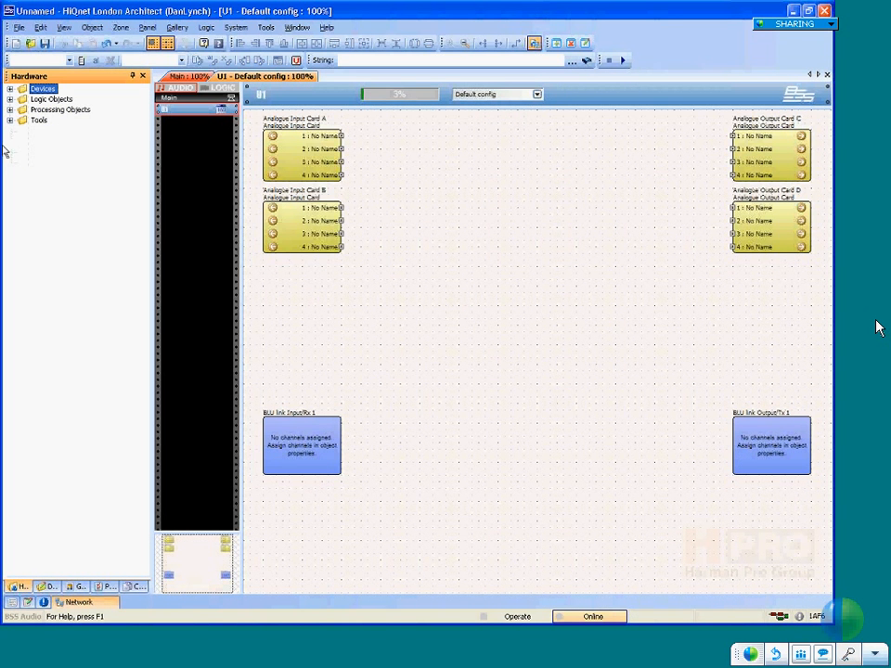
{"action": "left_click", "coordinate": [8, 110]}
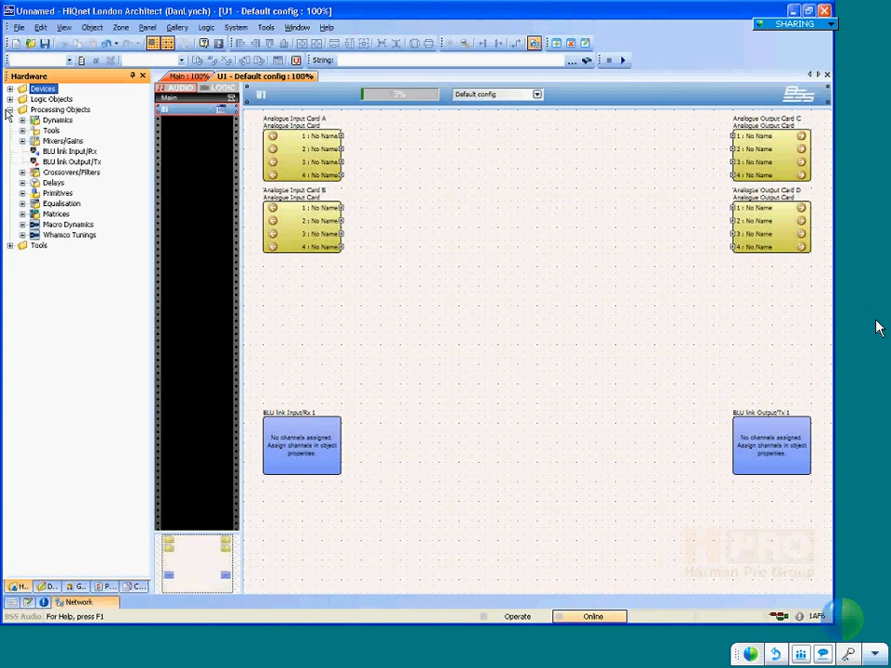
{"action": "right_click", "coordinate": [426, 201]}
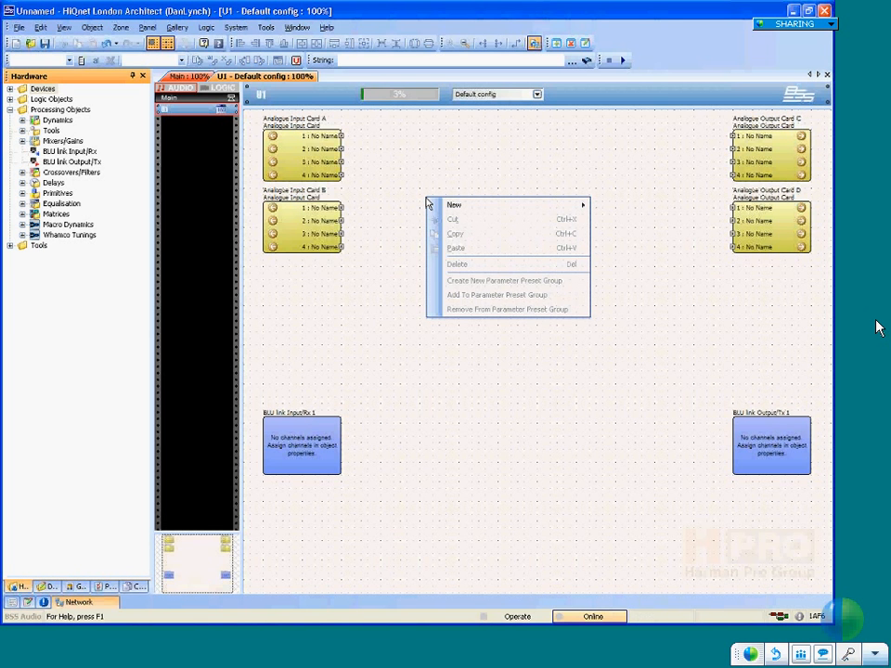
{"action": "mouse_move", "coordinate": [431, 209]}
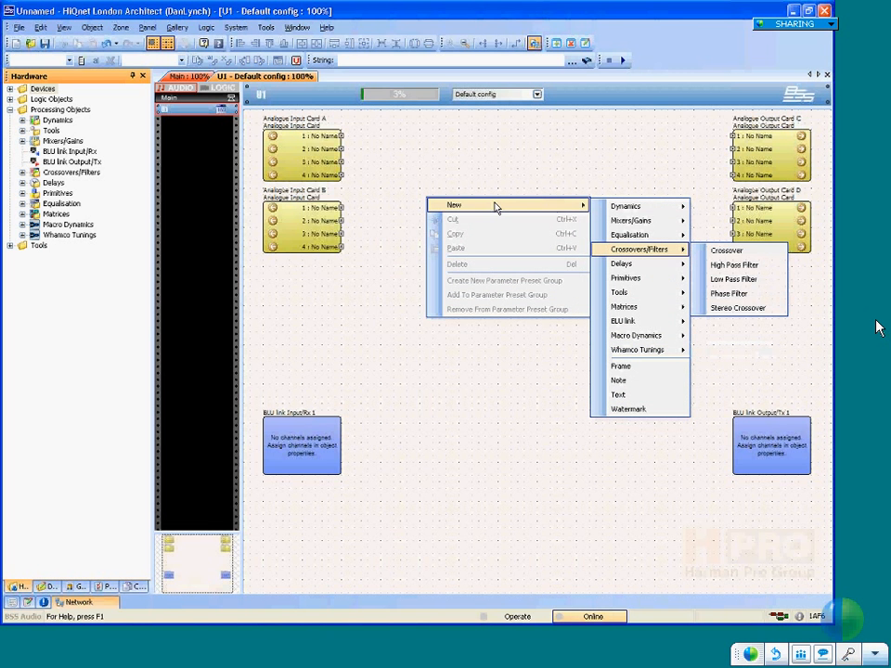
{"action": "left_click", "coordinate": [368, 164]}
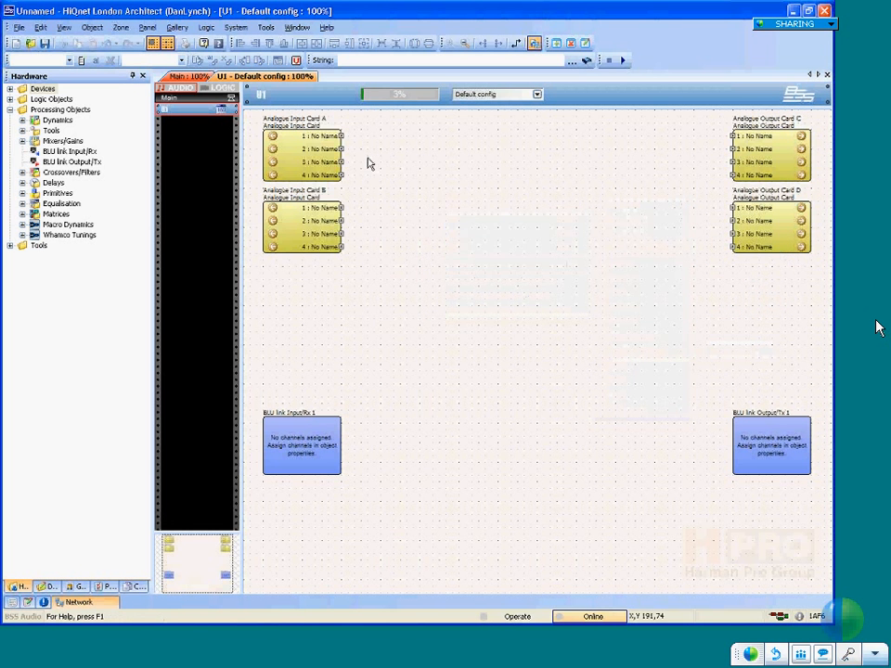
Add a Compressor to the U1 configuration and place it beside Analogue Input Card A, level with its first channel
{"action": "right_click", "coordinate": [369, 163]}
{"action": "mouse_move", "coordinate": [382, 171]}
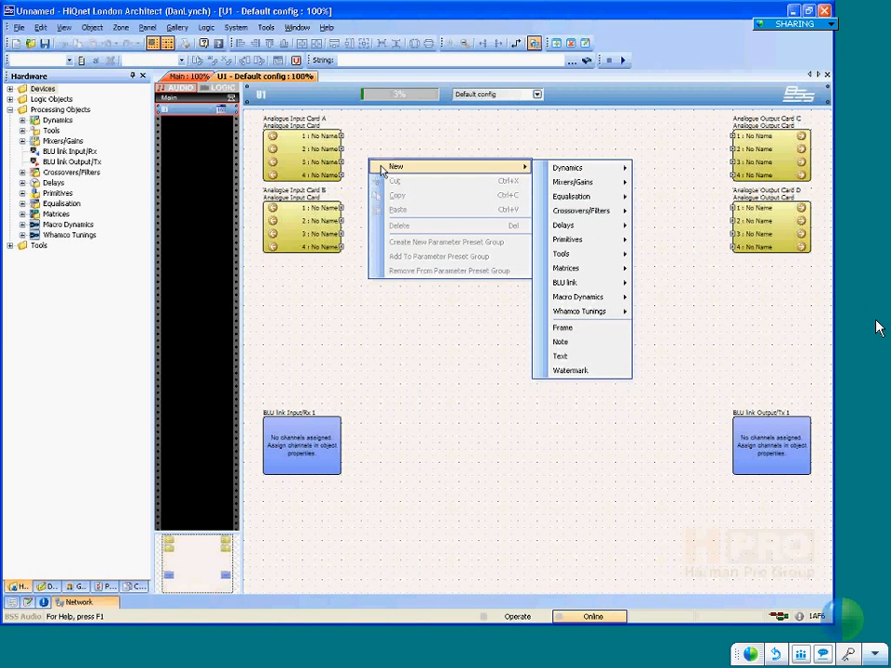
{"action": "mouse_move", "coordinate": [572, 172]}
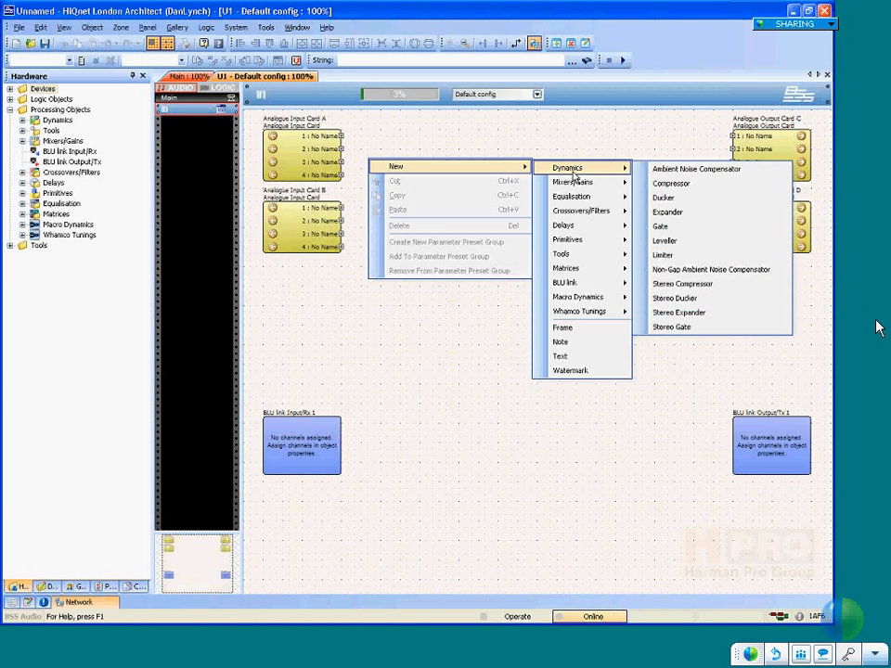
{"action": "left_click", "coordinate": [691, 190]}
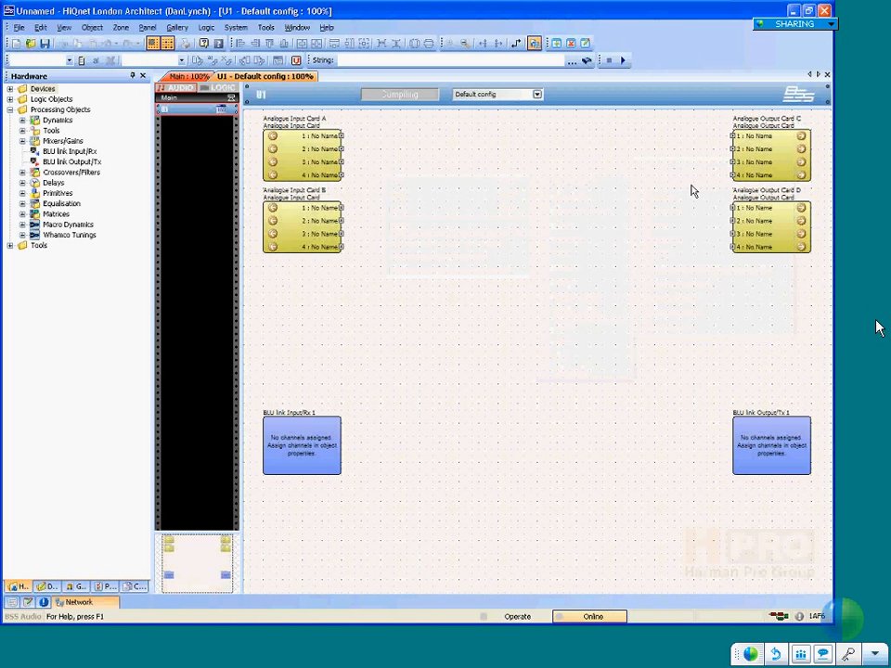
{"action": "left_click_drag", "start_coordinate": [389, 162], "coordinate": [422, 137]}
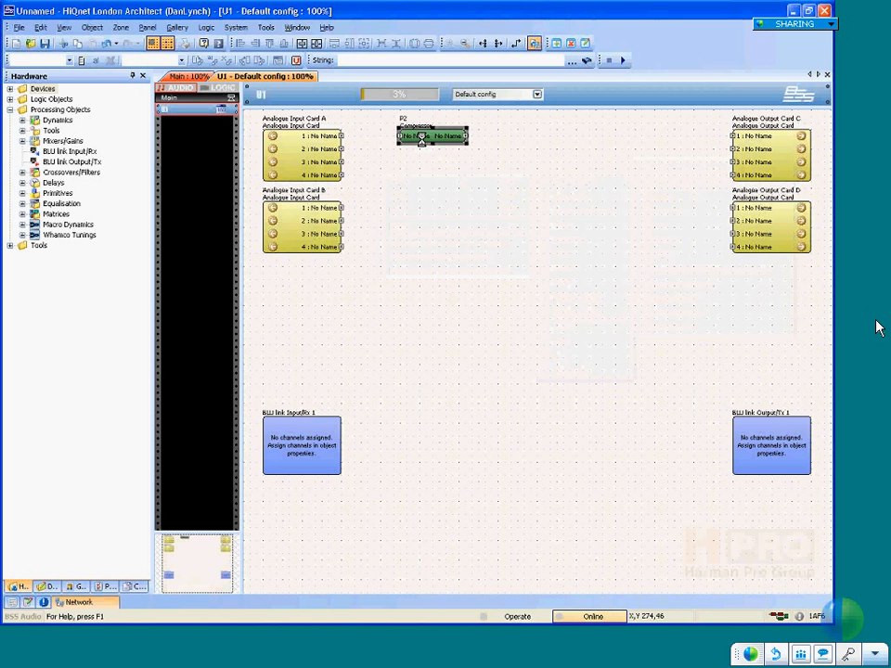
Restore and resize the U1 configuration window to fill the upper workspace, and open the compressor's control panel beneath it
{"action": "left_click", "coordinate": [810, 28]}
{"action": "left_click_drag", "start_coordinate": [558, 98], "coordinate": [545, 86]}
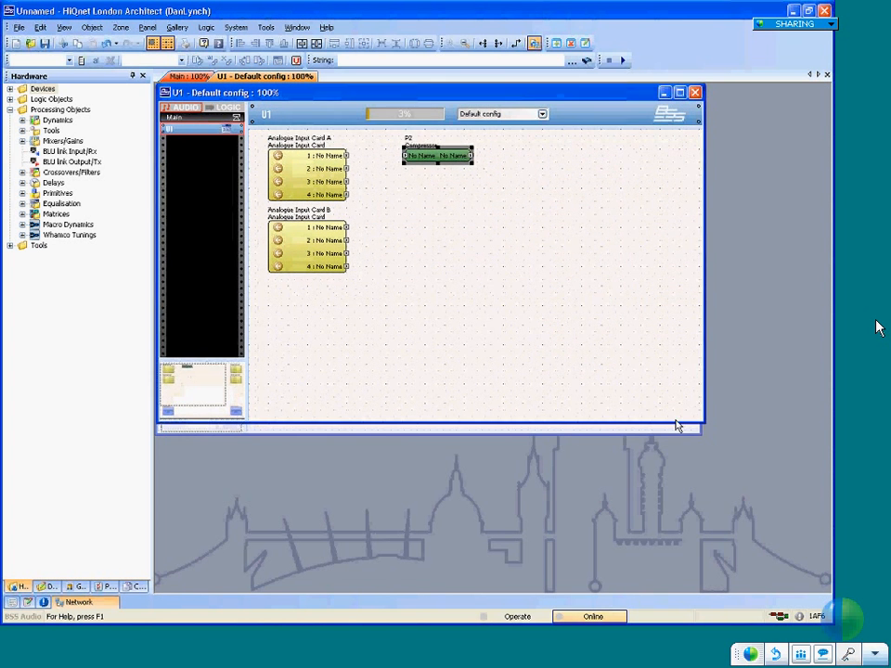
{"action": "left_click_drag", "start_coordinate": [702, 431], "coordinate": [825, 299]}
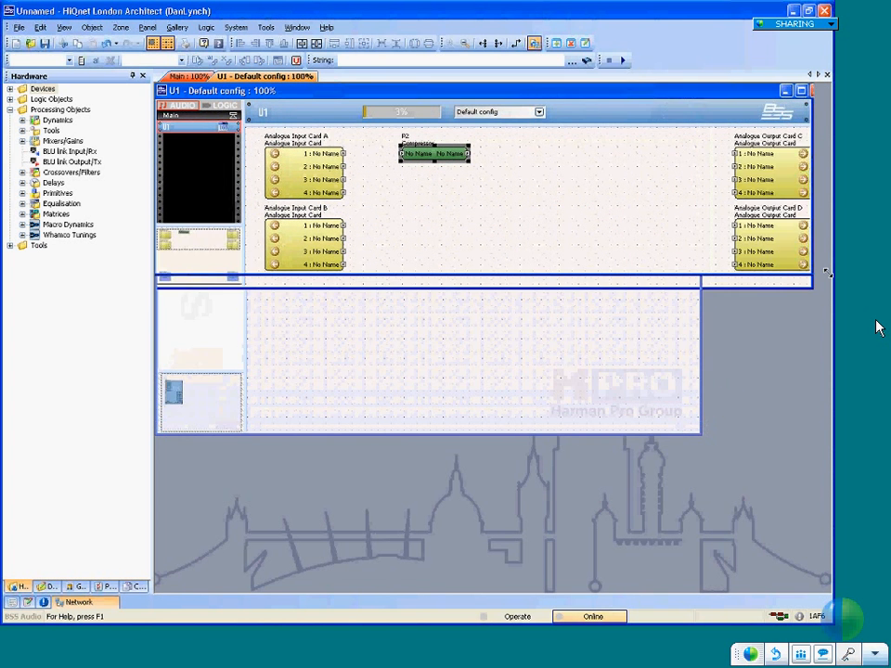
{"action": "left_click", "coordinate": [660, 94]}
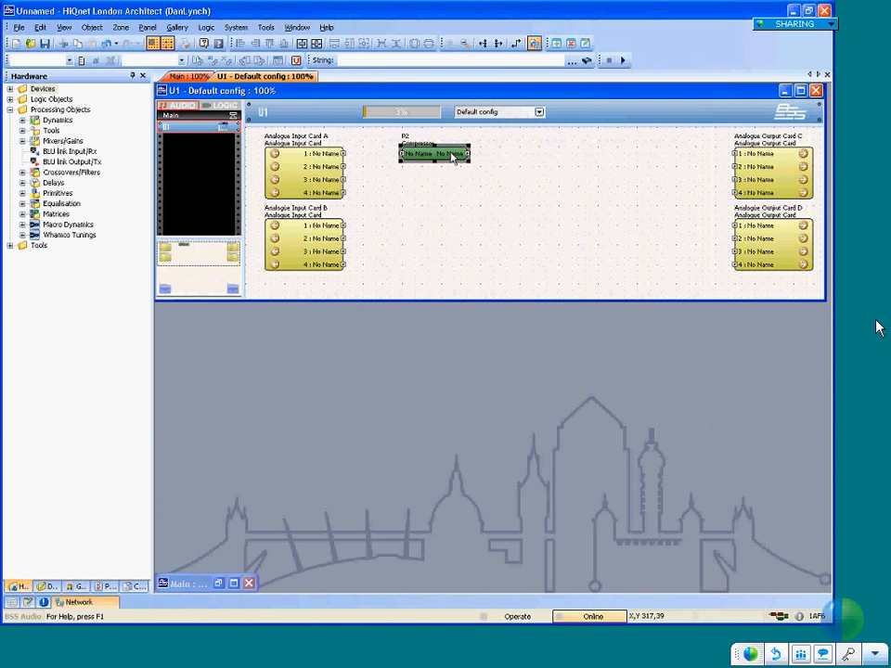
{"action": "double_click", "coordinate": [453, 158]}
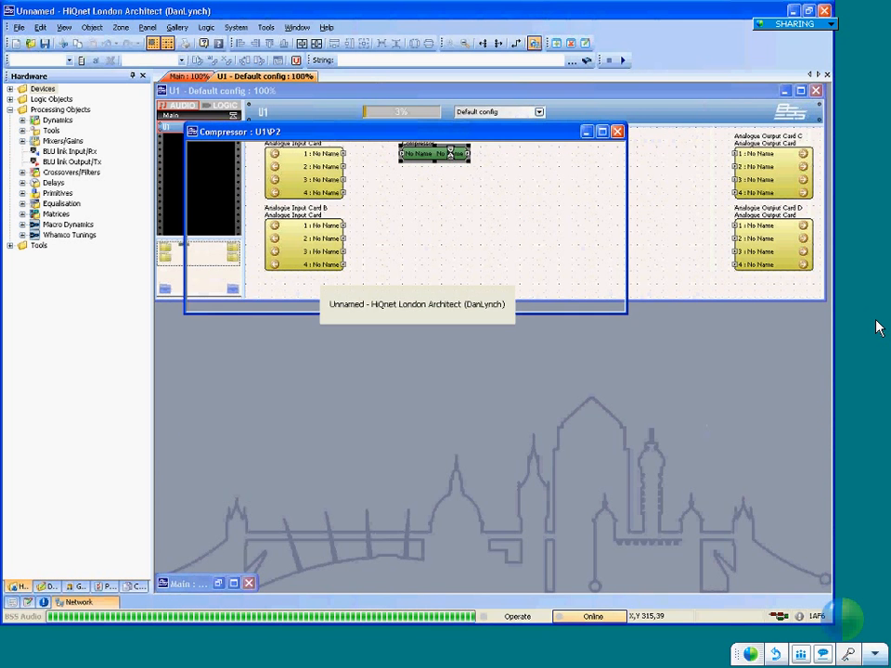
{"action": "left_click_drag", "start_coordinate": [448, 140], "coordinate": [467, 318]}
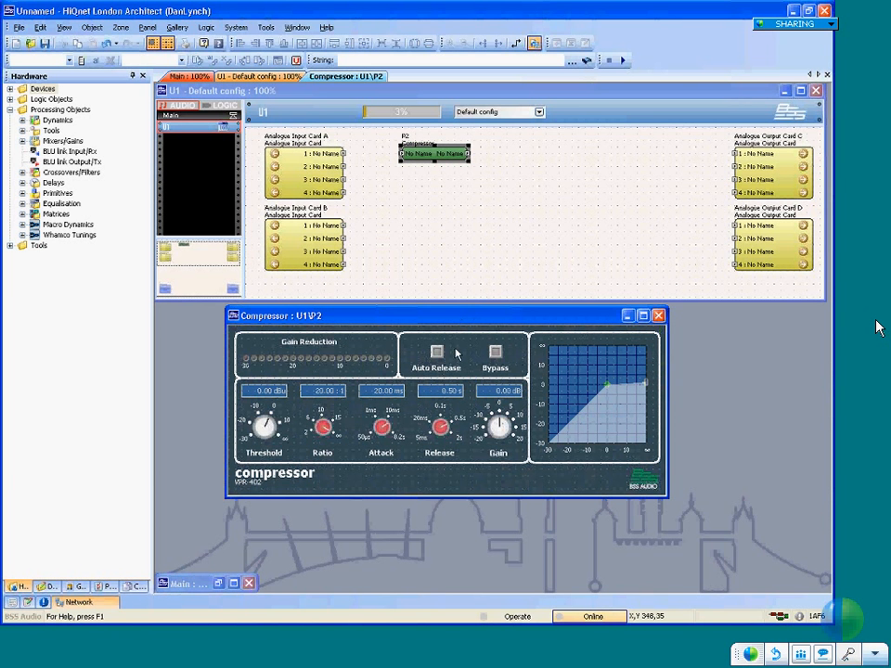
Add a Stereo Compressor directly below the mono compressor
{"action": "right_click", "coordinate": [402, 191]}
{"action": "mouse_move", "coordinate": [552, 195]}
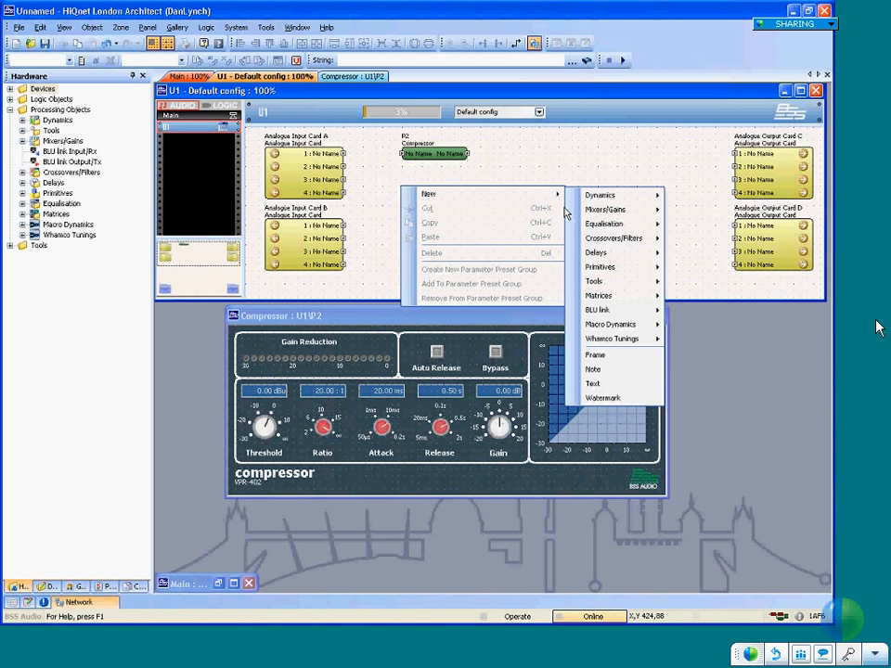
{"action": "mouse_move", "coordinate": [603, 195]}
{"action": "left_click", "coordinate": [726, 252]}
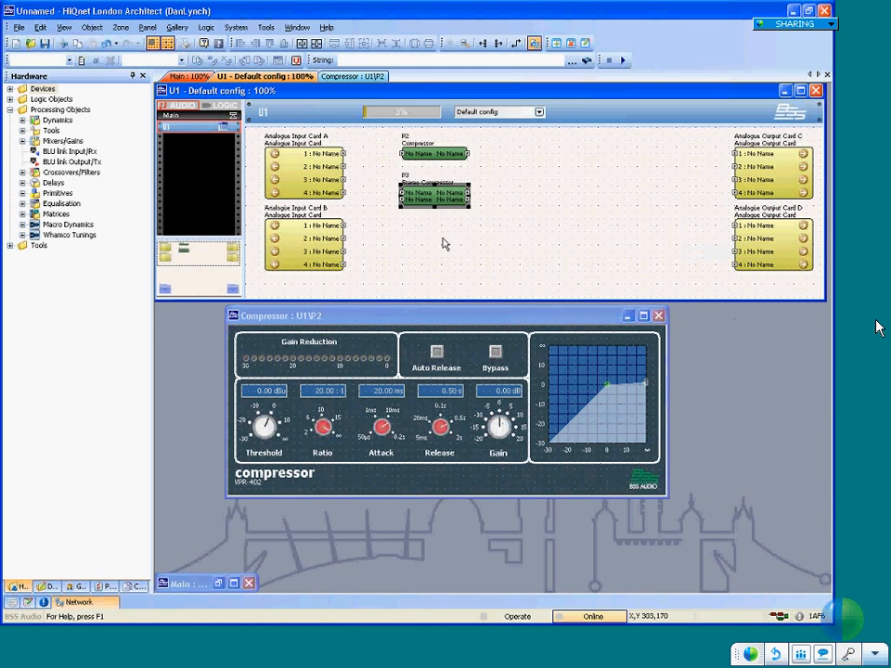
In Operate mode, adjust the compressor's threshold to about -9.17 dBu and its ratio to about 10.17:1
{"action": "left_click", "coordinate": [604, 384]}
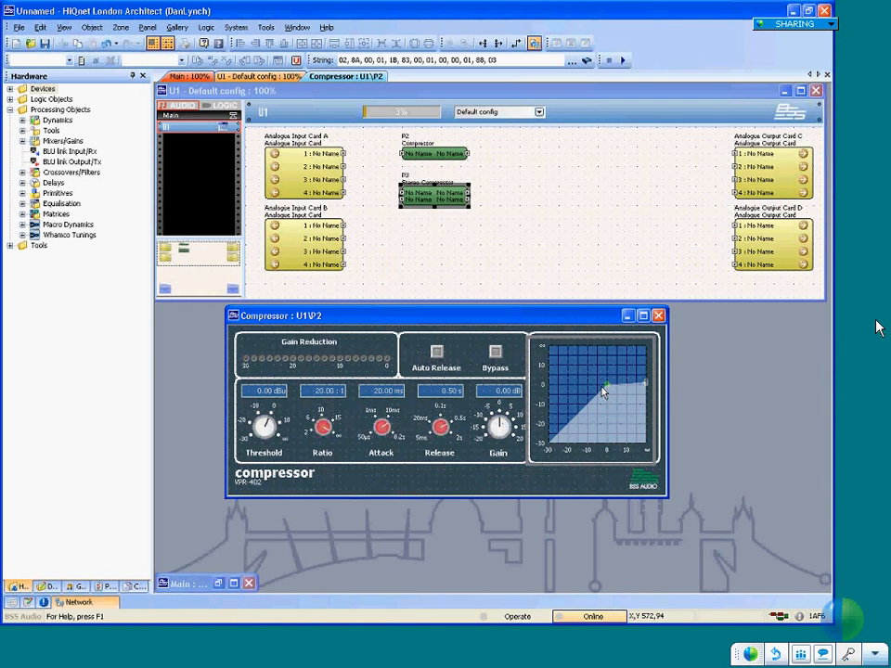
{"action": "key", "text": "F9"}
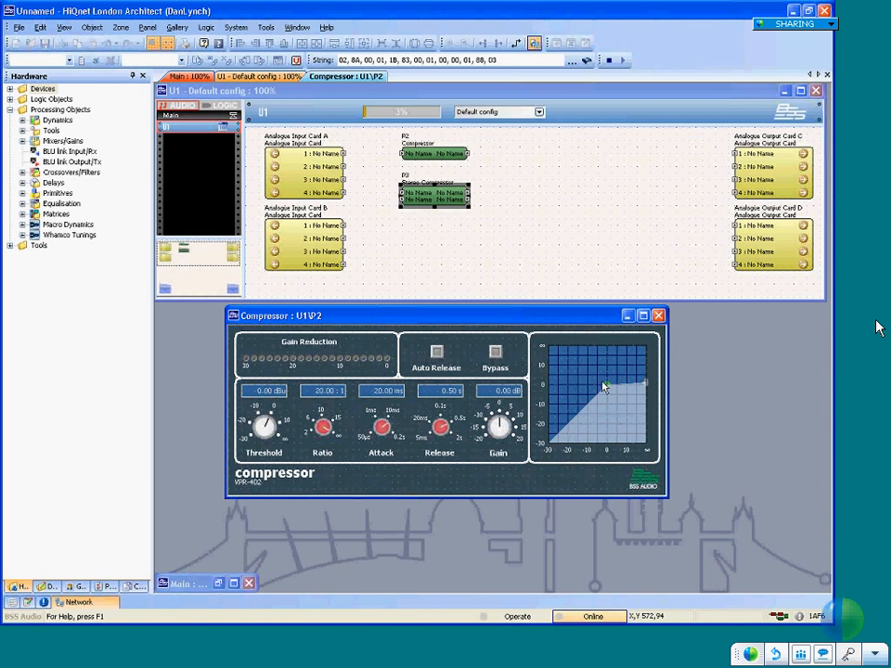
{"action": "left_click_drag", "start_coordinate": [608, 384], "coordinate": [591, 400]}
{"action": "mouse_move", "coordinate": [647, 400]}
{"action": "left_mouse_down"}
{"action": "mouse_move", "coordinate": [644, 378]}
{"action": "mouse_move", "coordinate": [646, 399]}
{"action": "mouse_move", "coordinate": [602, 346]}
{"action": "mouse_move", "coordinate": [636, 370]}
{"action": "mouse_move", "coordinate": [639, 414]}
{"action": "mouse_move", "coordinate": [638, 378]}
{"action": "mouse_move", "coordinate": [635, 406]}
{"action": "mouse_move", "coordinate": [632, 380]}
{"action": "mouse_move", "coordinate": [630, 397]}
{"action": "mouse_move", "coordinate": [640, 381]}
{"action": "mouse_move", "coordinate": [641, 399]}
{"action": "mouse_move", "coordinate": [646, 354]}
{"action": "mouse_move", "coordinate": [644, 399]}
{"action": "left_mouse_up"}
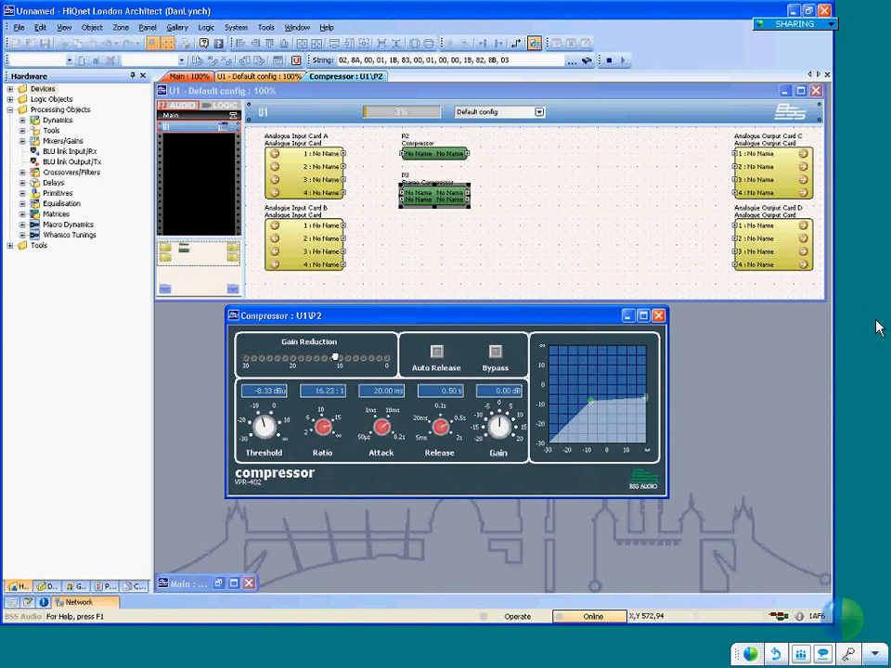
{"action": "left_click_drag", "start_coordinate": [335, 356], "coordinate": [327, 388]}
{"action": "mouse_move", "coordinate": [268, 422]}
{"action": "left_mouse_down"}
{"action": "mouse_move", "coordinate": [251, 459]}
{"action": "mouse_move", "coordinate": [262, 390]}
{"action": "mouse_move", "coordinate": [255, 425]}
{"action": "mouse_move", "coordinate": [257, 417]}
{"action": "left_mouse_up"}
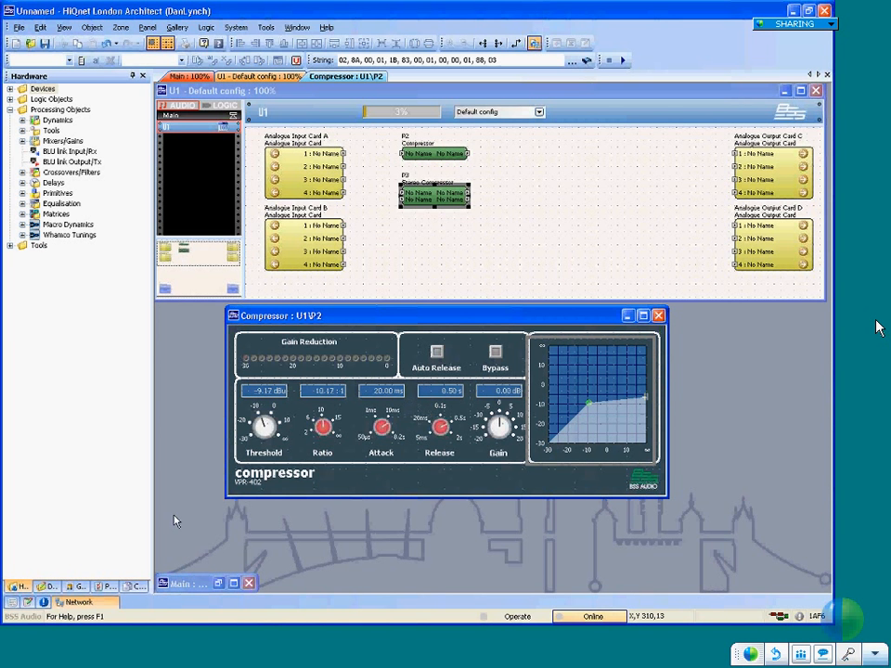
Set Show Sidechain Input to Yes in the mono compressor's properties
{"action": "left_click", "coordinate": [110, 586]}
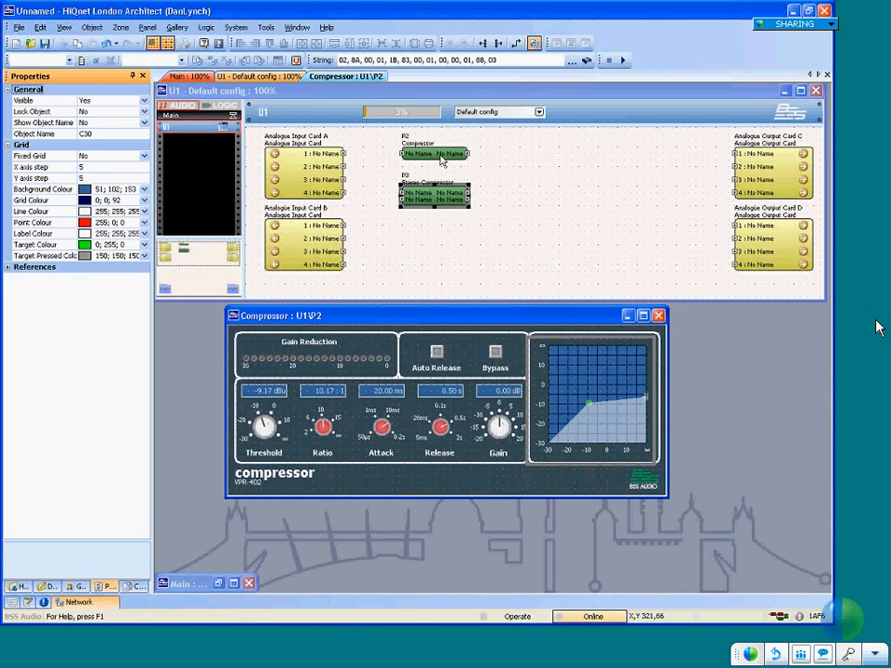
{"action": "left_click", "coordinate": [440, 159]}
{"action": "left_click", "coordinate": [441, 159]}
{"action": "left_click", "coordinate": [118, 157]}
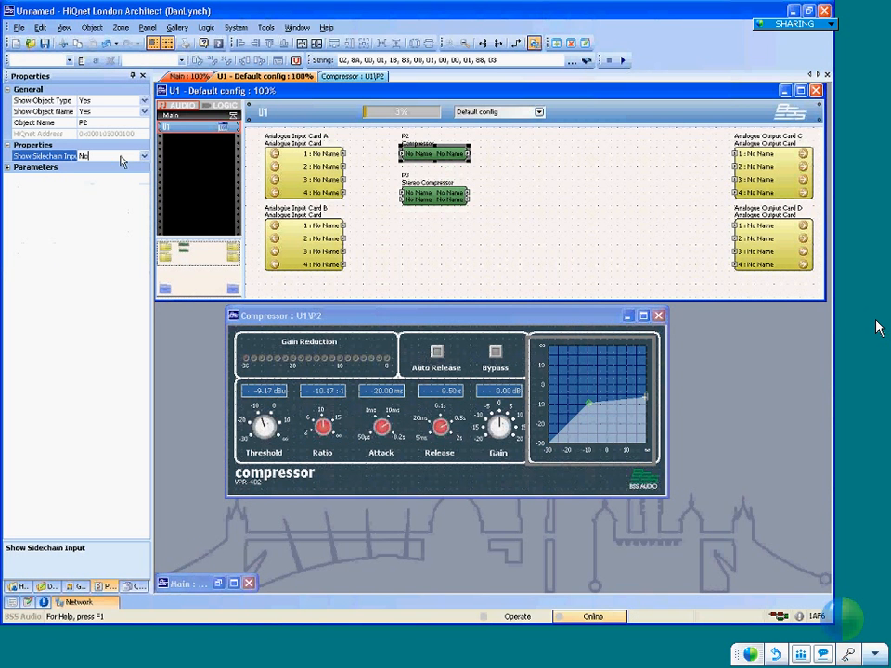
{"action": "left_click", "coordinate": [145, 156]}
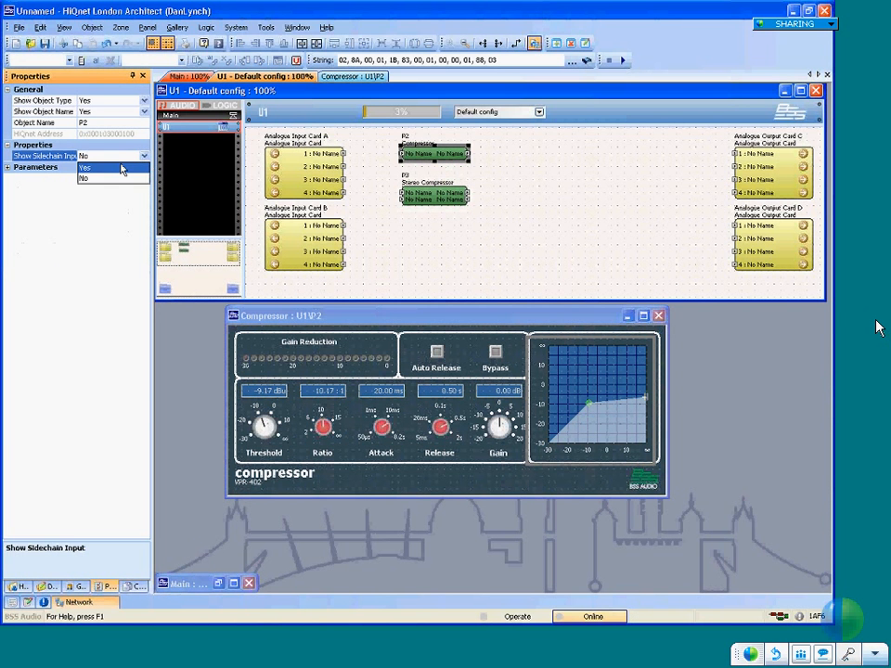
{"action": "left_click", "coordinate": [123, 170]}
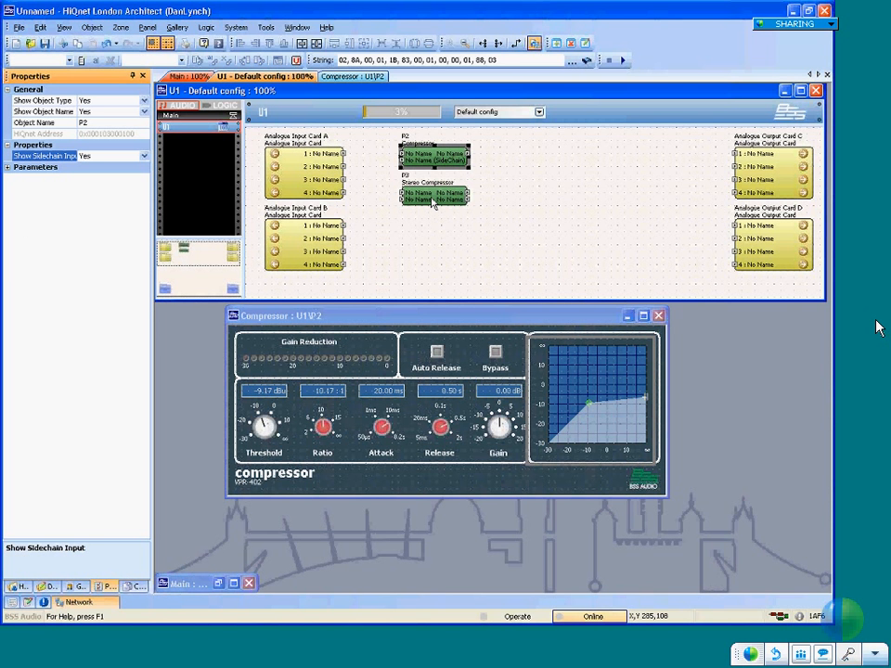
Switch the mono compressor's Show Sidechain Input to No and back to Yes
{"action": "left_click", "coordinate": [144, 156]}
{"action": "left_click", "coordinate": [124, 167]}
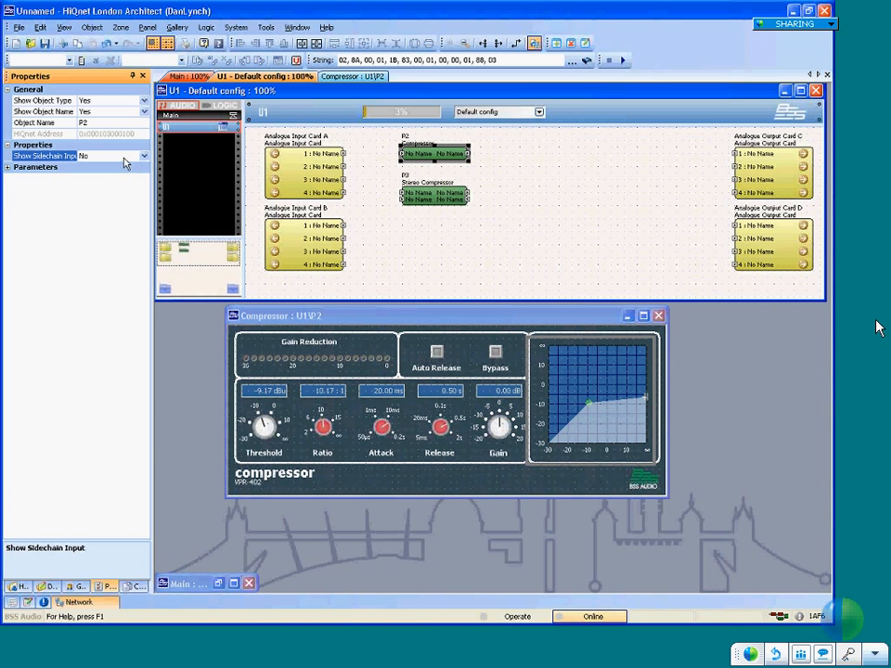
{"action": "double_click", "coordinate": [119, 161]}
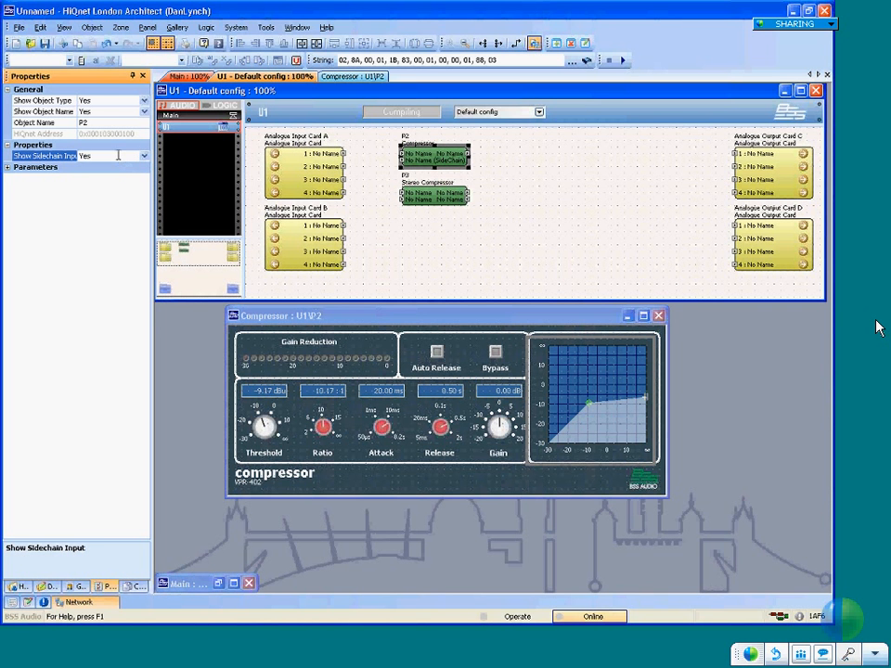
Wire channel 1 of Analogue Input Card A to the mono compressor's audio input and channel 2 to its sidechain input
{"action": "left_click", "coordinate": [371, 177]}
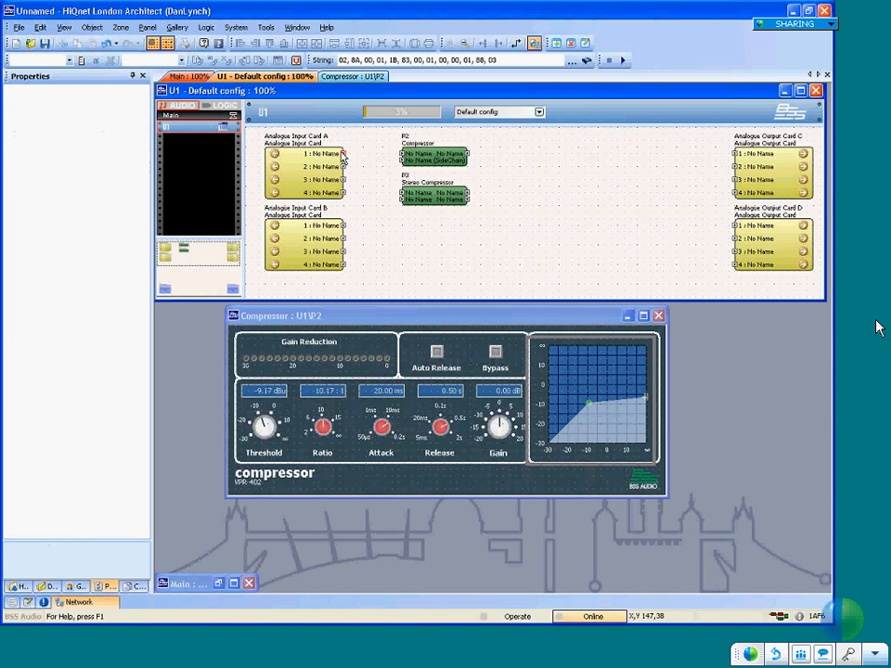
{"action": "left_click_drag", "start_coordinate": [342, 153], "coordinate": [403, 154]}
{"action": "left_click_drag", "start_coordinate": [343, 168], "coordinate": [403, 161]}
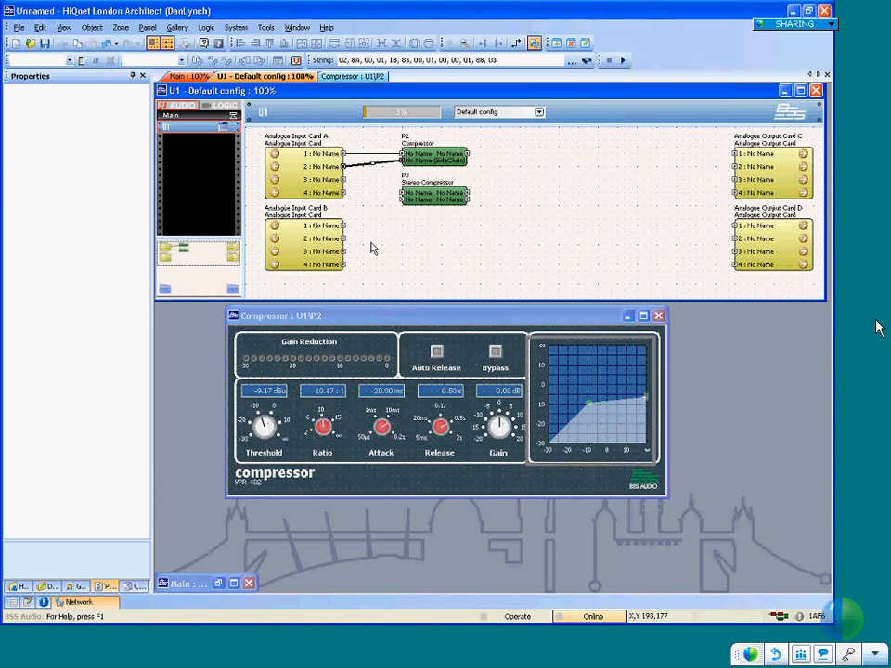
Set Show Sidechain Input to Yes for the Stereo Compressor
{"action": "left_click", "coordinate": [420, 198]}
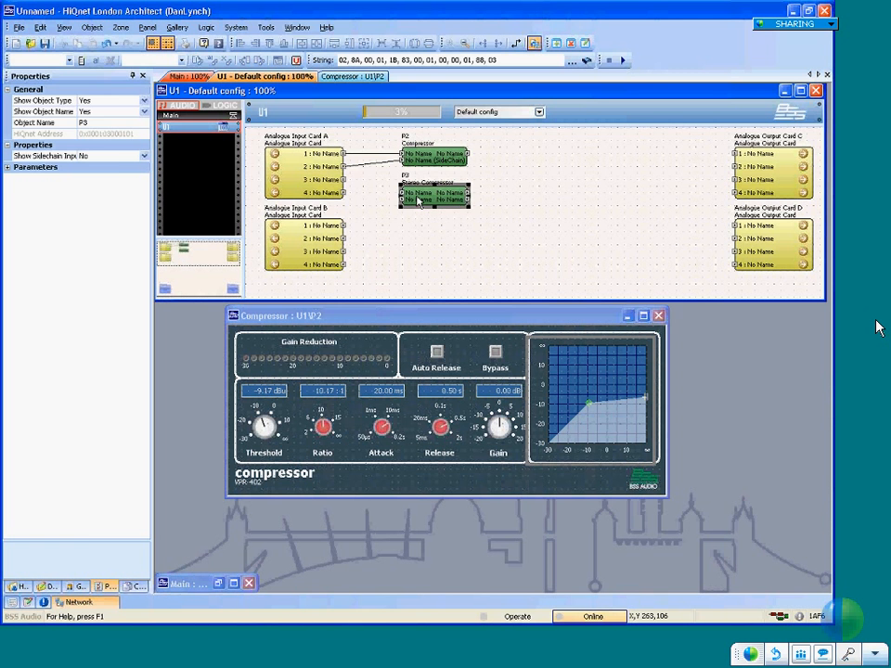
{"action": "double_click", "coordinate": [118, 156]}
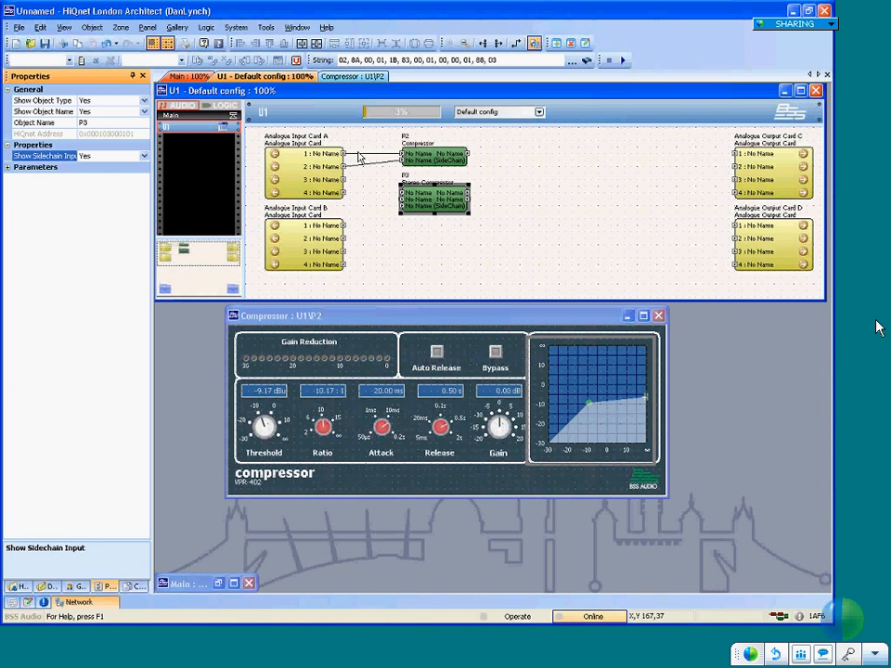
{"action": "left_click_drag", "start_coordinate": [360, 158], "coordinate": [401, 159]}
{"action": "left_click", "coordinate": [476, 169]}
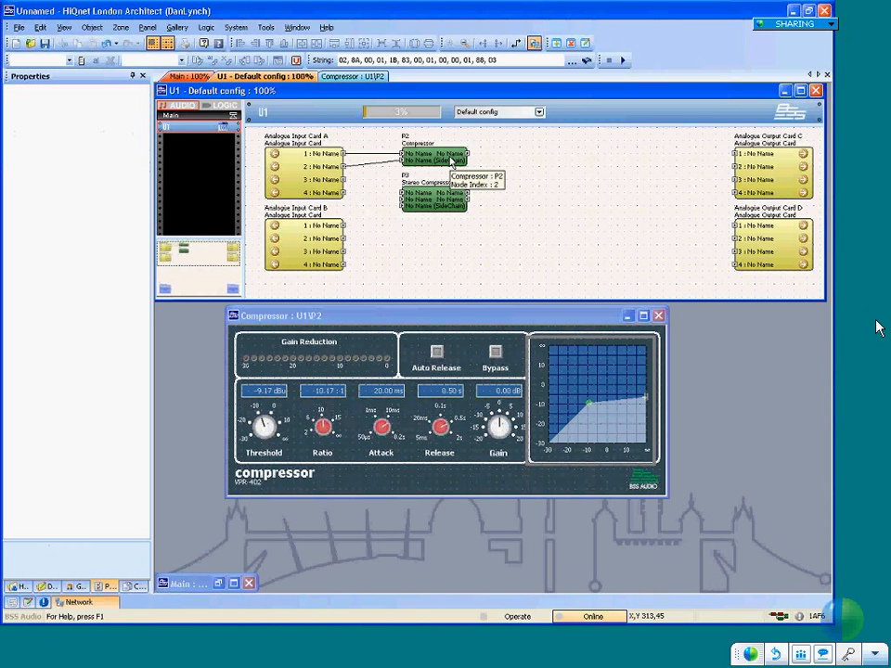
Delete both the mono and stereo compressors from the U1 configuration
{"action": "left_click", "coordinate": [453, 162]}
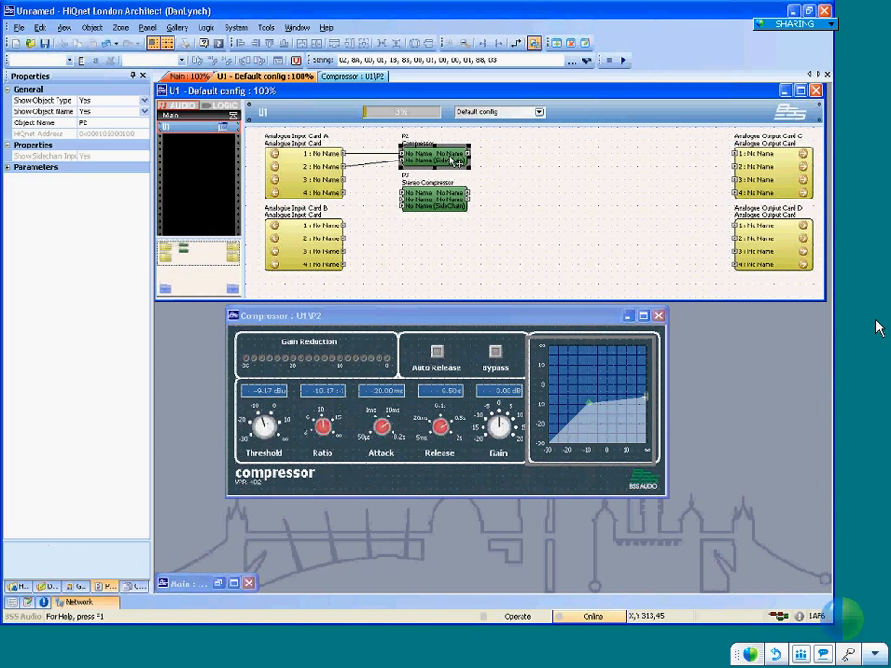
{"action": "left_click_drag", "start_coordinate": [538, 241], "coordinate": [344, 128]}
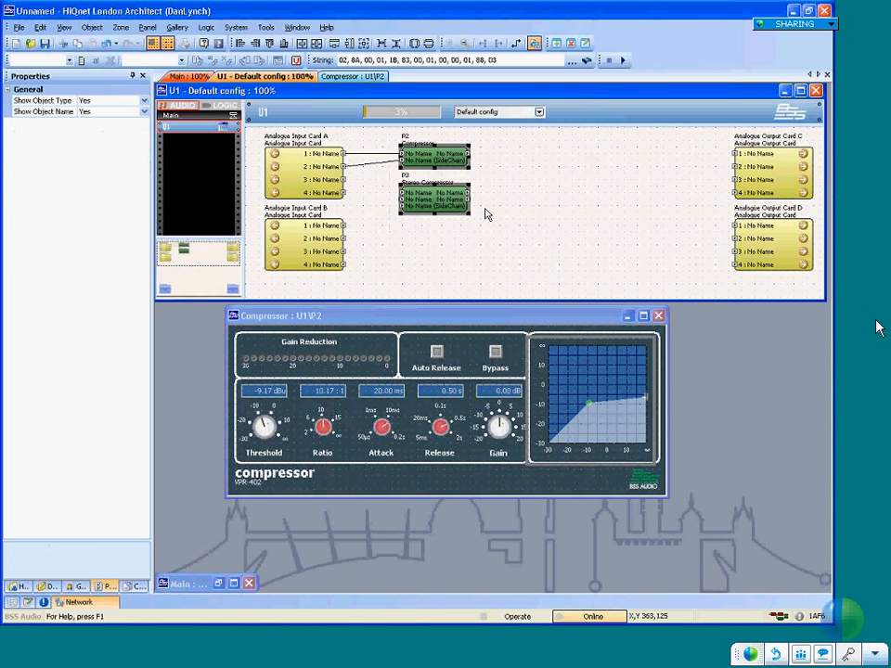
{"action": "key", "text": "Delete"}
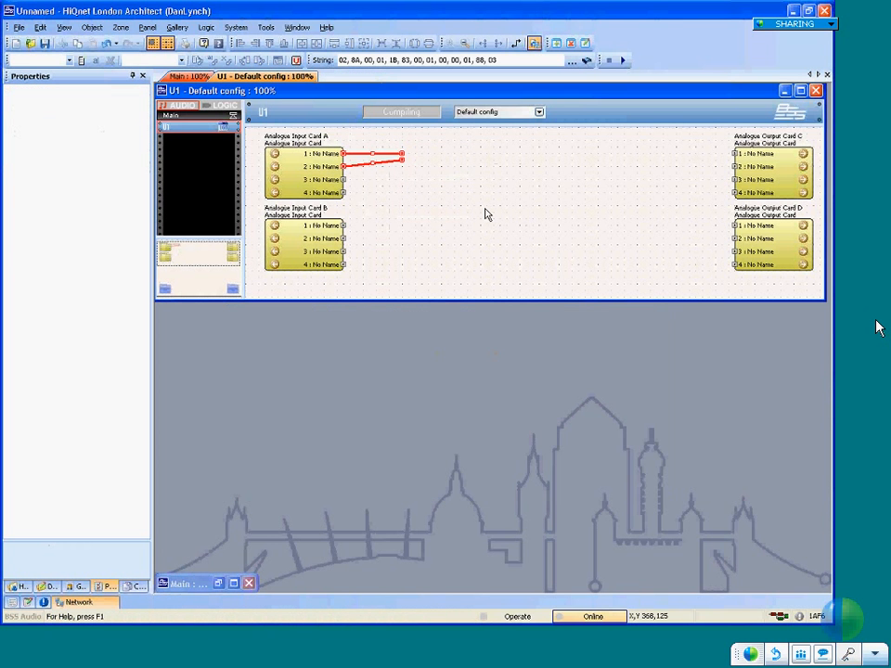
Add a mono Compressor to the U1 configuration beside Analogue Input Card A
{"action": "right_click", "coordinate": [386, 143]}
{"action": "mouse_move", "coordinate": [534, 148]}
{"action": "mouse_move", "coordinate": [586, 153]}
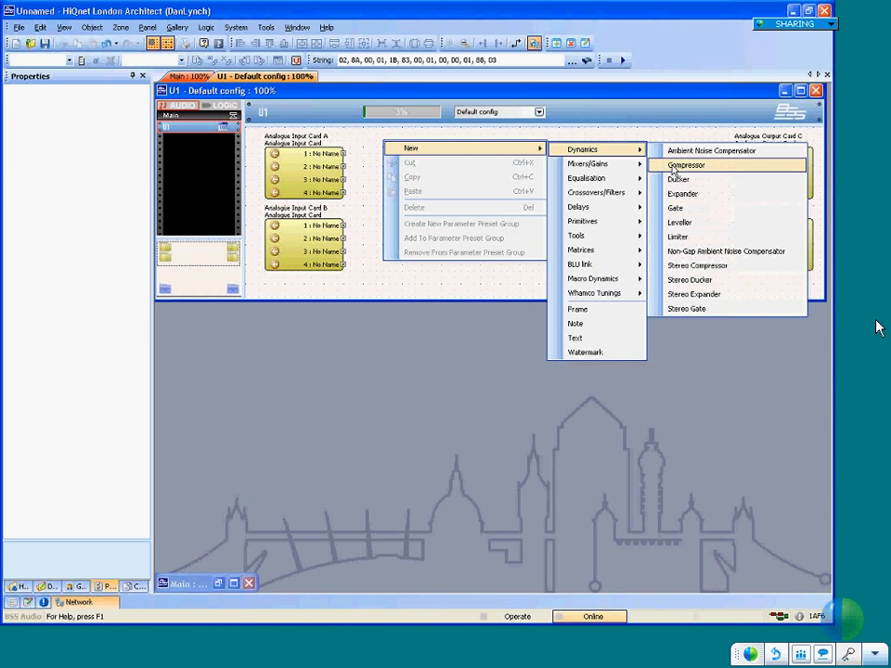
{"action": "left_click", "coordinate": [674, 167]}
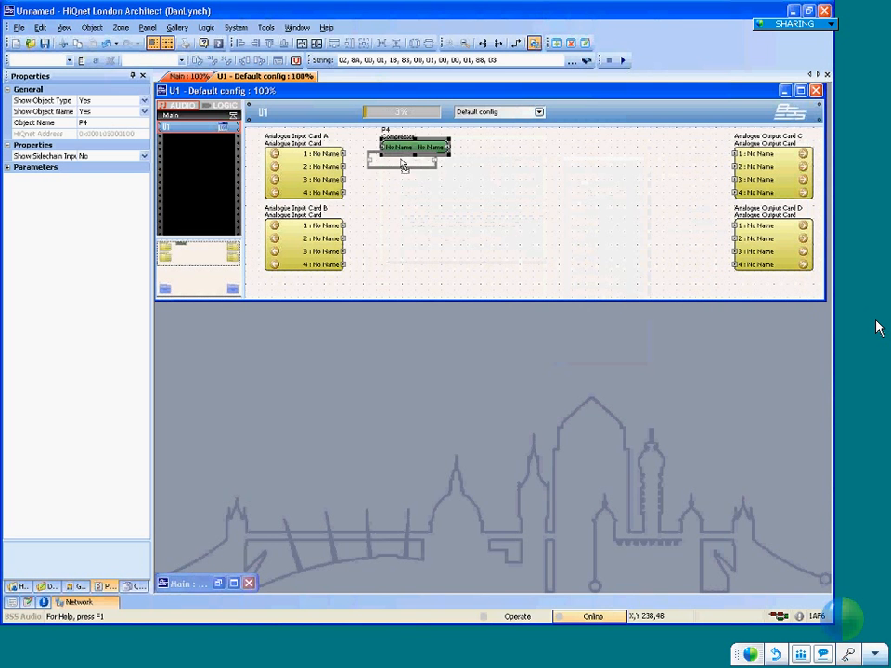
Add a mono Expander to the U1 configuration and place it level with the compressor, just to its right
{"action": "right_click", "coordinate": [467, 158]}
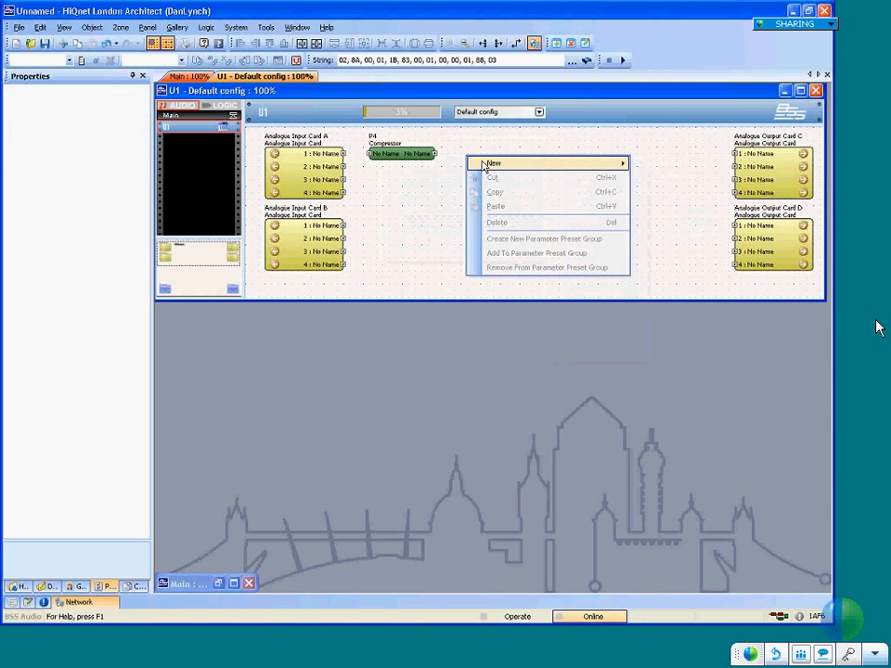
{"action": "mouse_move", "coordinate": [520, 165]}
{"action": "mouse_move", "coordinate": [662, 165]}
{"action": "left_click", "coordinate": [555, 210]}
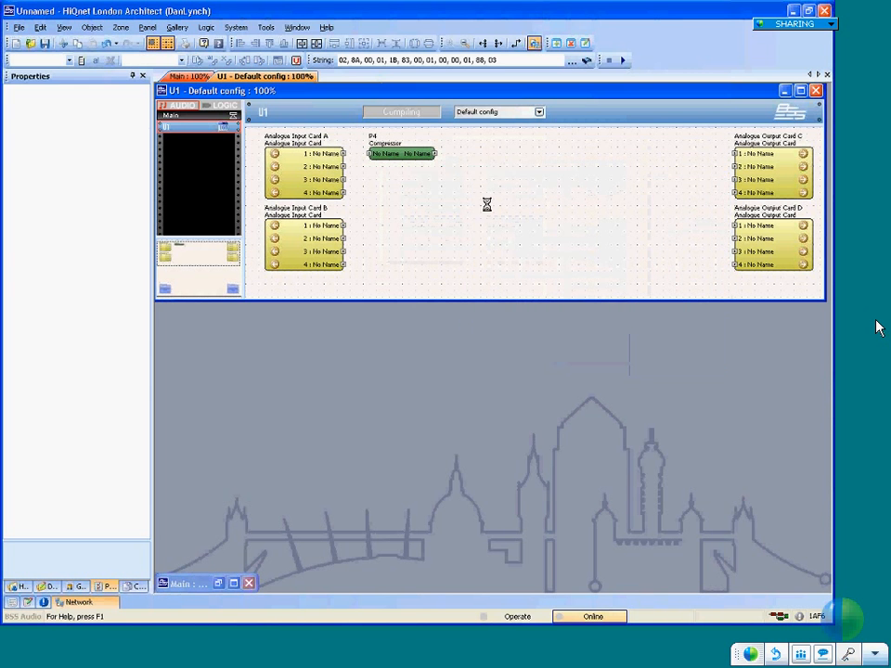
{"action": "left_click", "coordinate": [499, 158]}
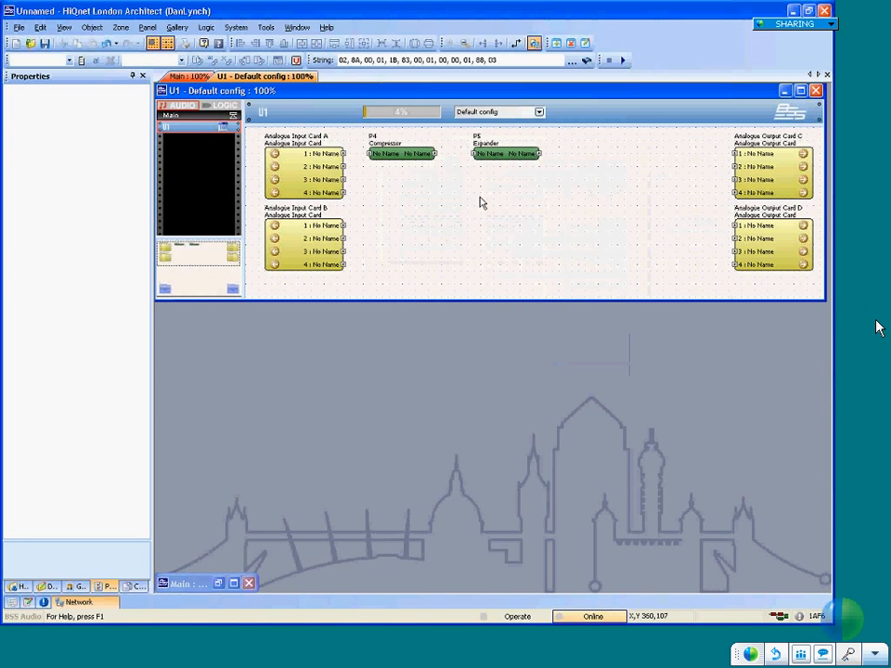
{"action": "left_click", "coordinate": [514, 156]}
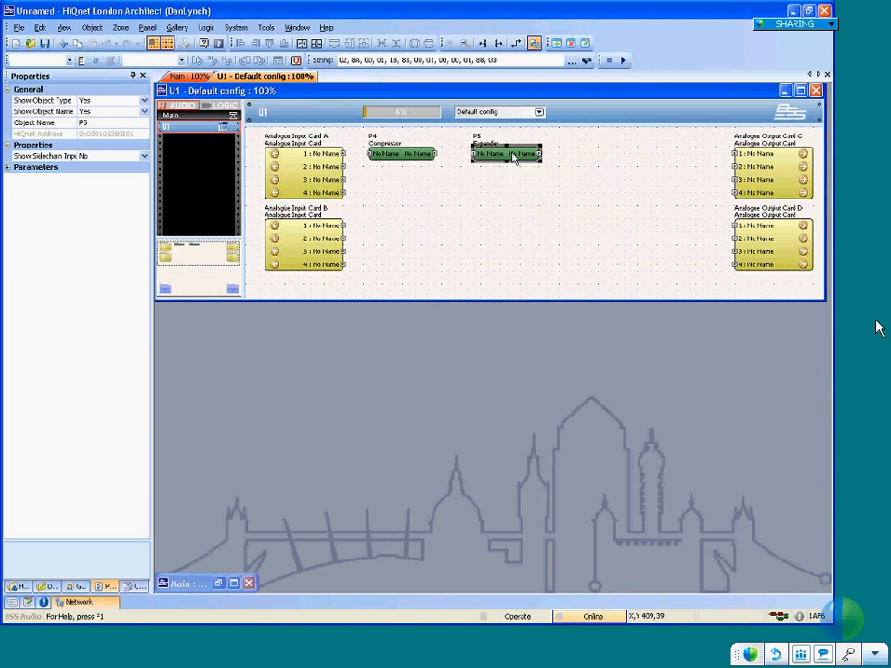
{"action": "left_click_drag", "start_coordinate": [513, 156], "coordinate": [498, 158]}
{"action": "left_click", "coordinate": [412, 175]}
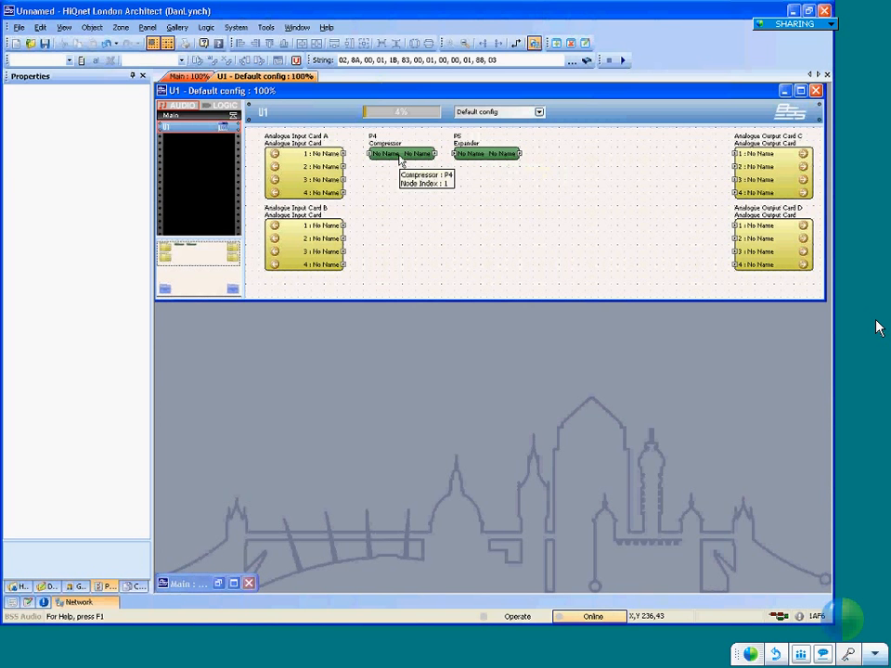
Open the compressor's control panel, shorten the U1 configuration window, and place the panel directly beneath it
{"action": "double_click", "coordinate": [400, 157]}
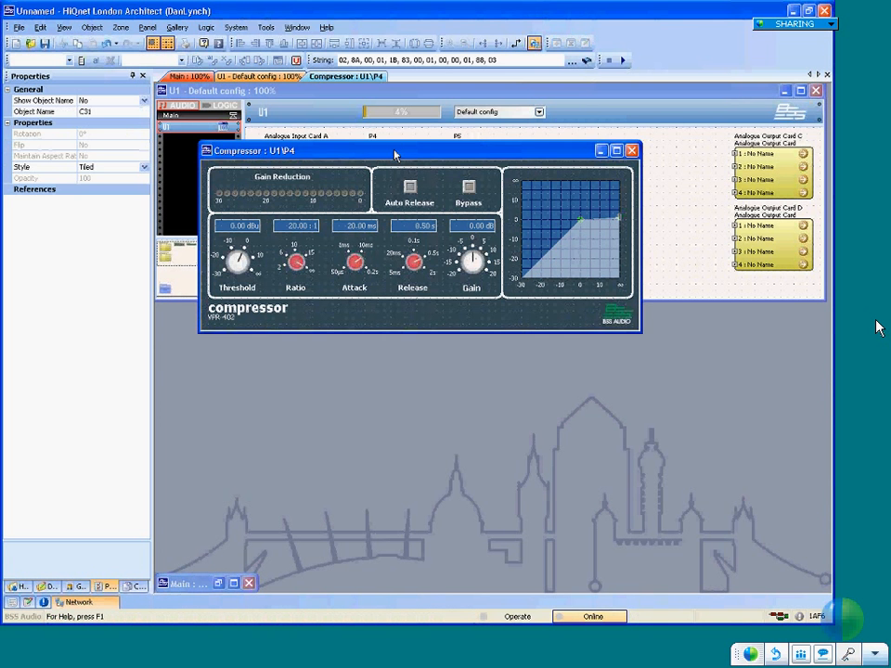
{"action": "left_click_drag", "start_coordinate": [393, 160], "coordinate": [354, 314]}
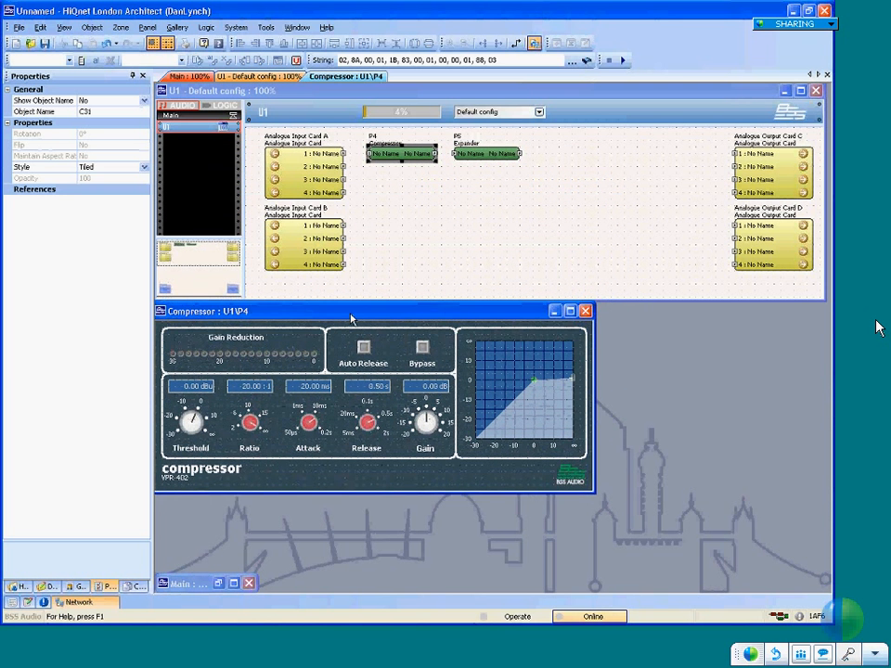
{"action": "left_click_drag", "start_coordinate": [601, 300], "coordinate": [602, 276]}
{"action": "left_click_drag", "start_coordinate": [539, 319], "coordinate": [540, 296]}
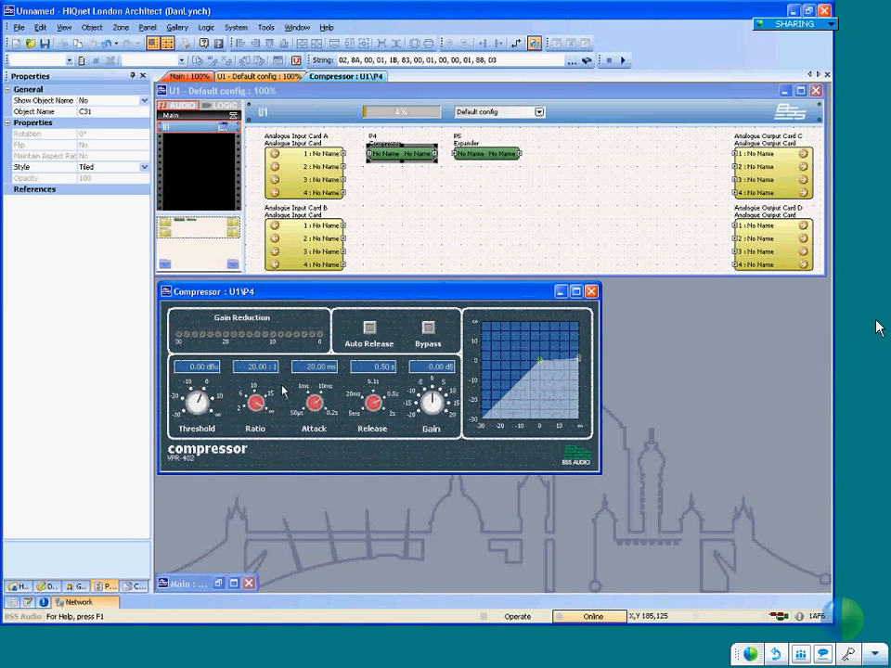
Set the compressor's ratio to 2:1
{"action": "mouse_move", "coordinate": [255, 405]}
{"action": "left_click_drag", "start_coordinate": [257, 405], "coordinate": [261, 521]}
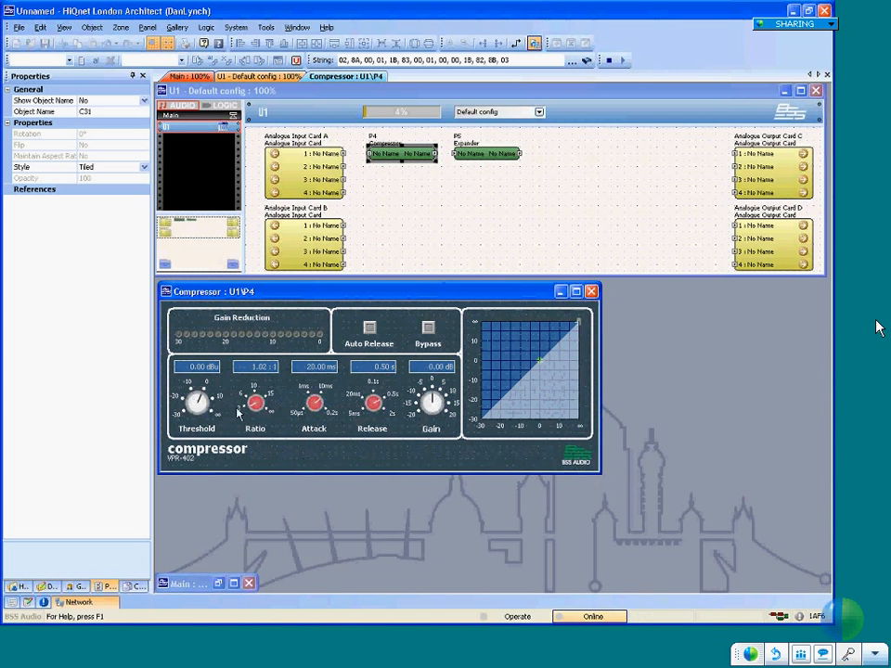
{"action": "left_click_drag", "start_coordinate": [252, 402], "coordinate": [255, 392]}
{"action": "double_click", "coordinate": [262, 370]}
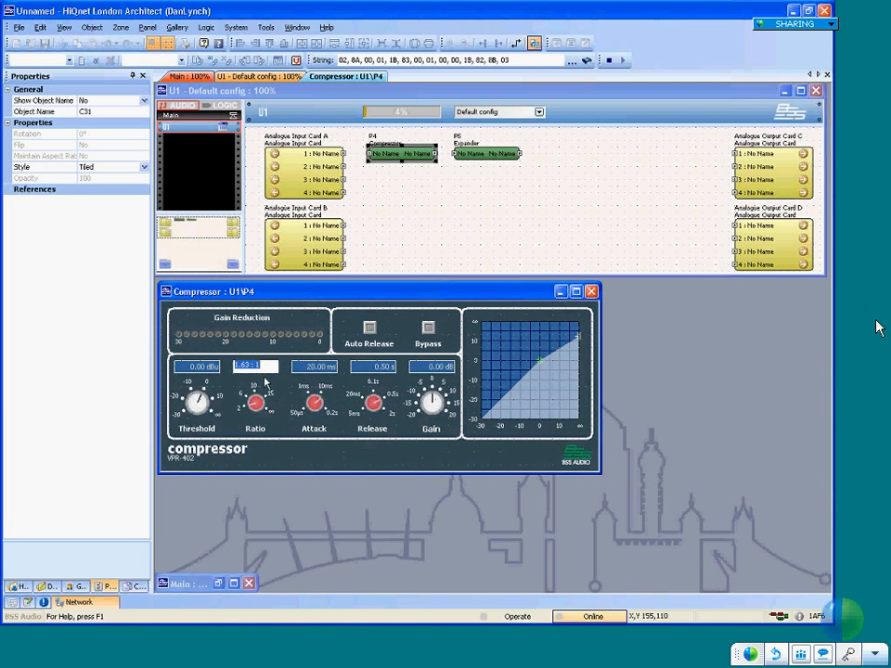
{"action": "type", "text": "2"}
{"action": "key", "text": "Return"}
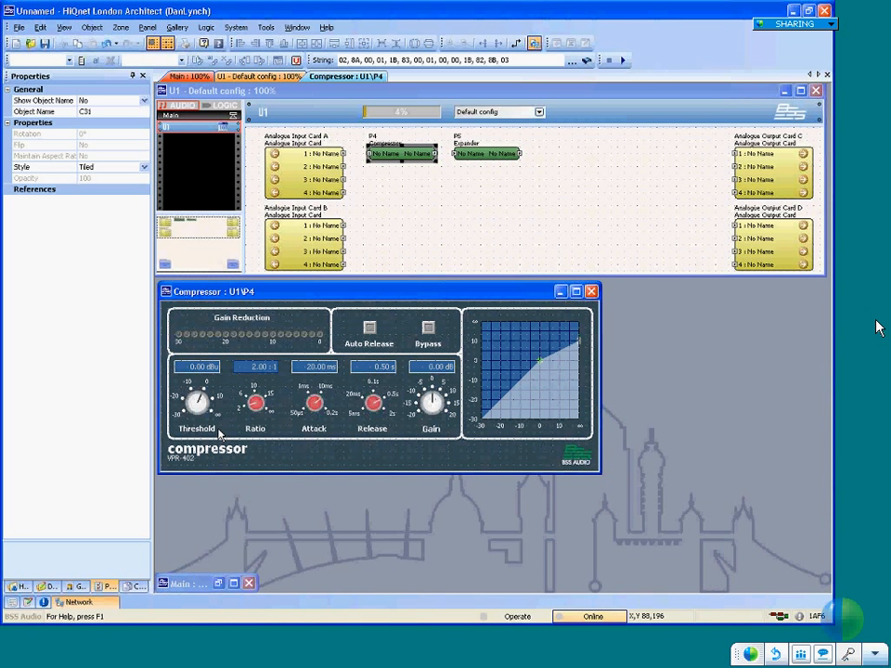
Open the expander's control panel and move it clear of the compressor's controls
{"action": "double_click", "coordinate": [482, 157]}
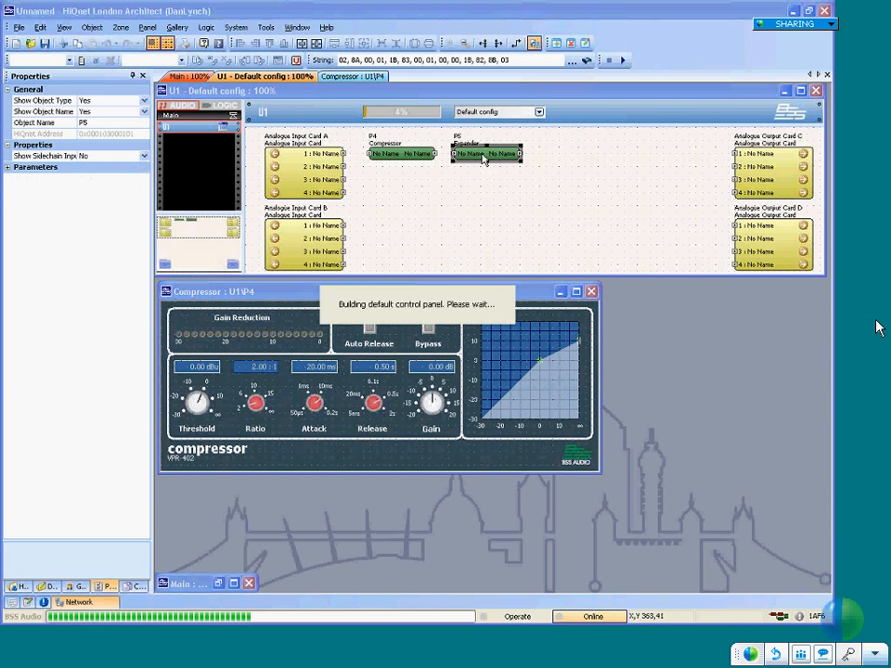
{"action": "left_click_drag", "start_coordinate": [350, 173], "coordinate": [694, 401]}
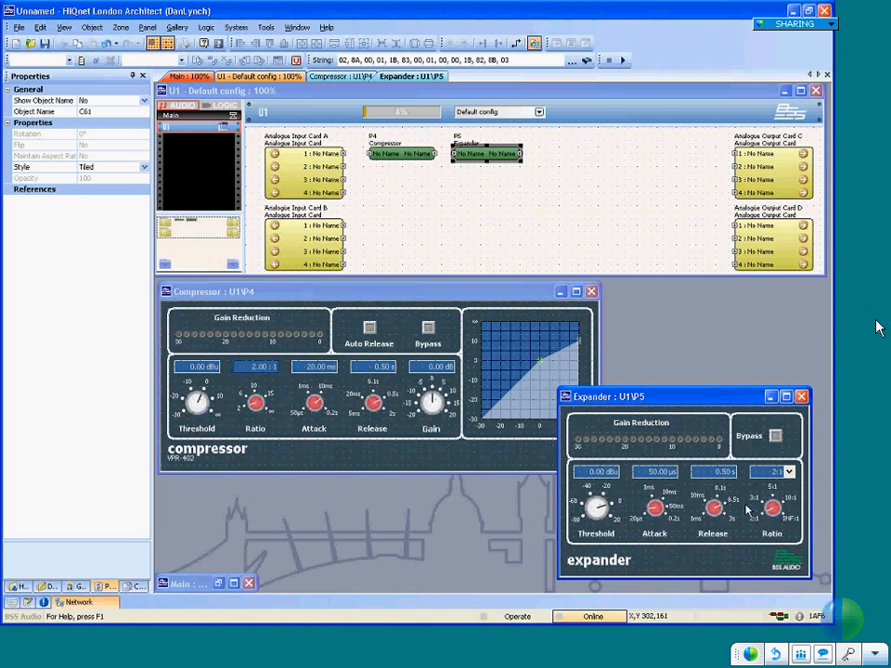
{"action": "mouse_move", "coordinate": [721, 489]}
{"action": "mouse_move", "coordinate": [572, 529]}
Set the expander's threshold to +20 dBu
{"action": "left_click", "coordinate": [596, 472]}
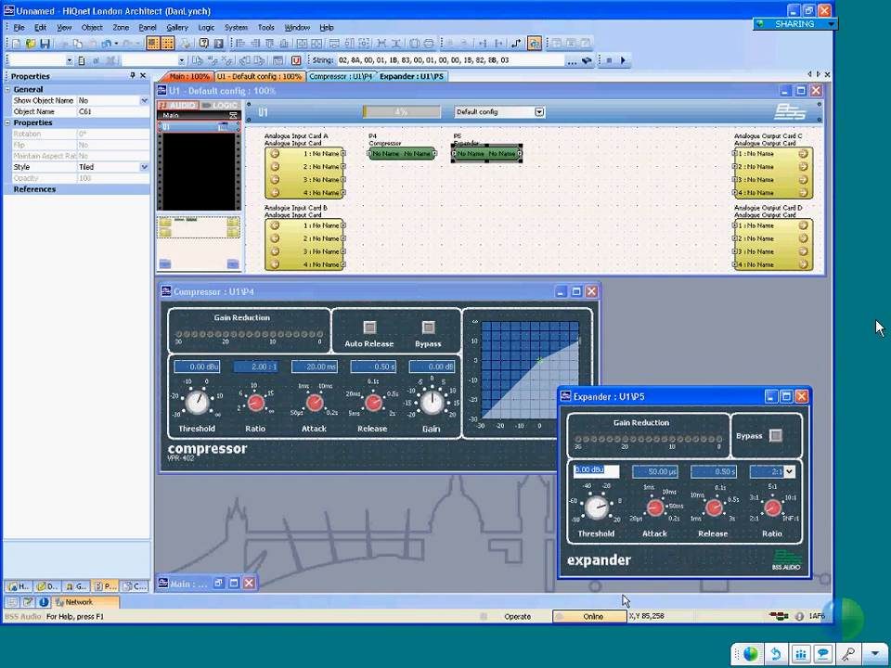
{"action": "type", "text": "20"}
{"action": "key", "text": "Return"}
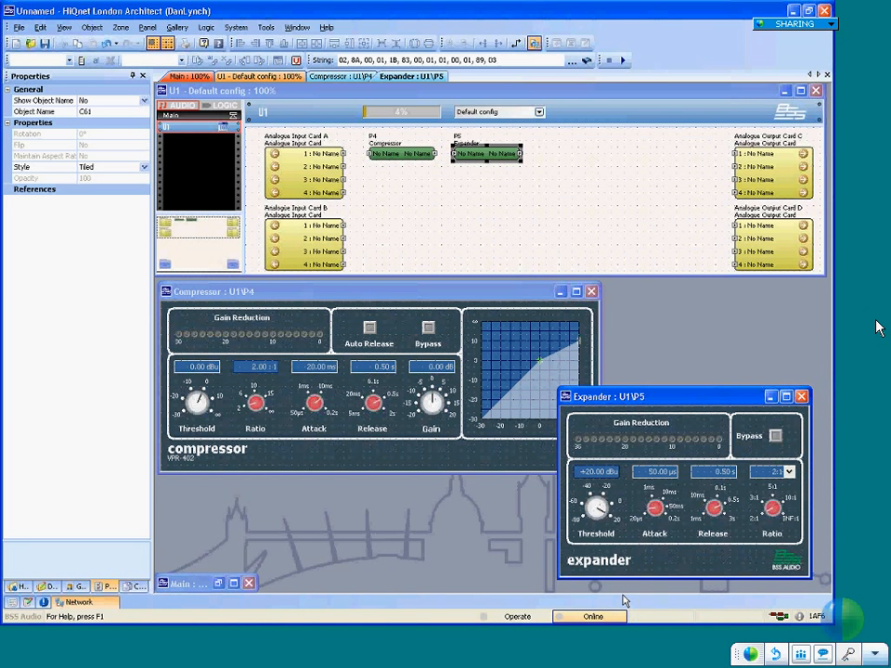
Set the expander's threshold to -40 dBu and move its panel partly over the compressor panel
{"action": "left_click", "coordinate": [596, 472]}
{"action": "type", "text": "-40"}
{"action": "key", "text": "Return"}
{"action": "mouse_move", "coordinate": [585, 501]}
{"action": "left_click_drag", "start_coordinate": [667, 399], "coordinate": [402, 403]}
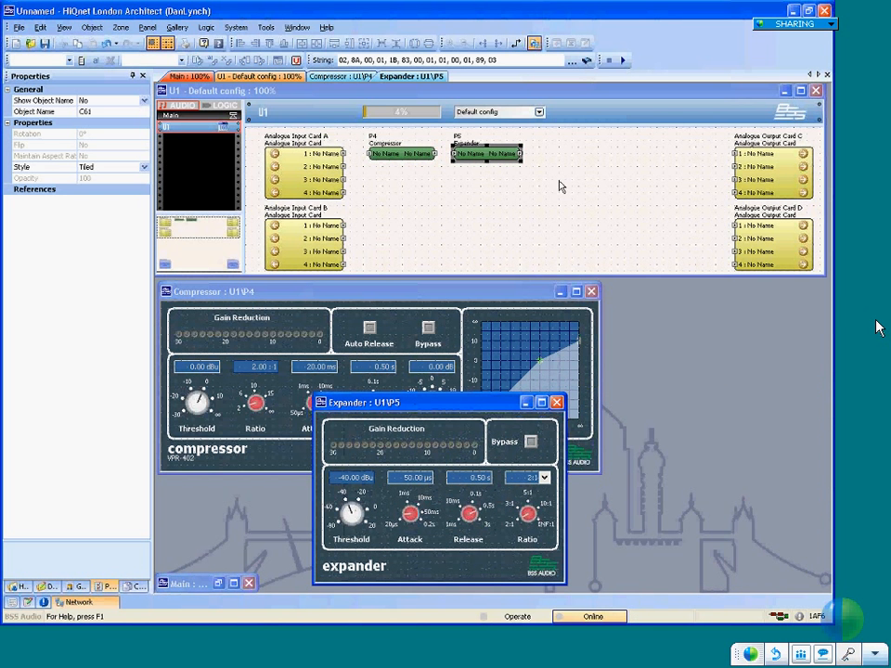
Add a mono Gate to the U1 configuration beside the expander and open its control panel
{"action": "left_click", "coordinate": [546, 155]}
{"action": "right_click", "coordinate": [699, 151]}
{"action": "mouse_move", "coordinate": [730, 160]}
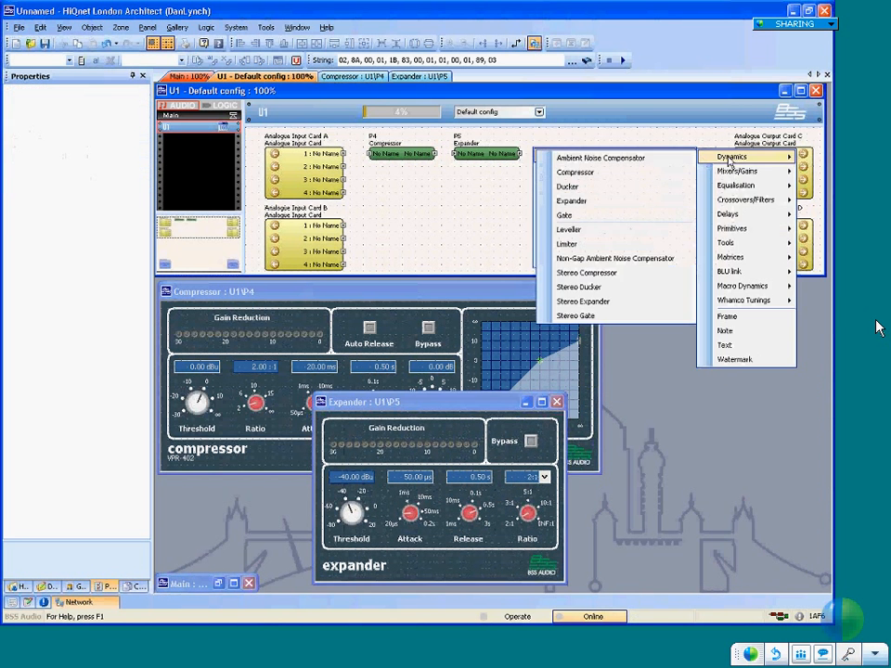
{"action": "left_click", "coordinate": [596, 200]}
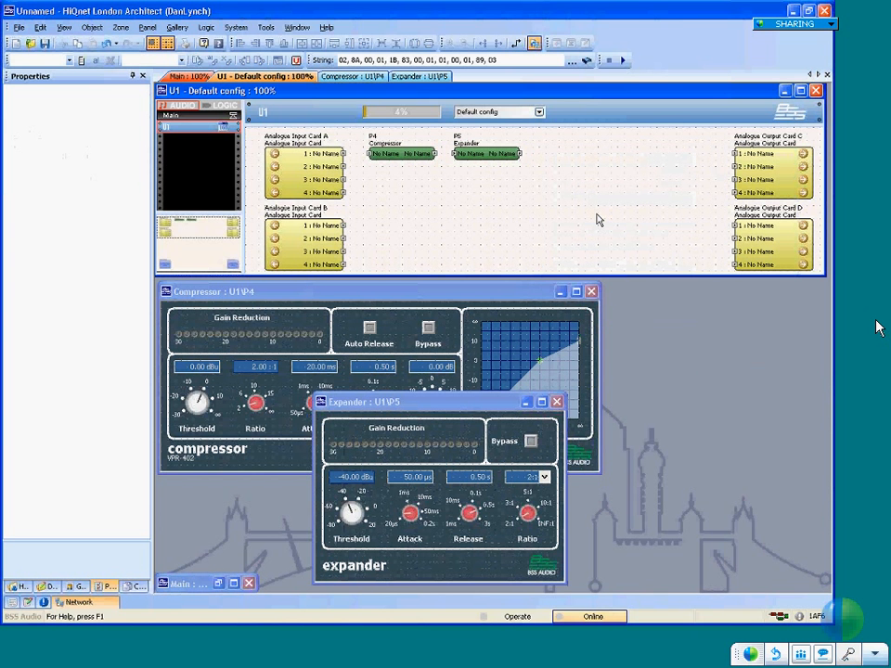
{"action": "left_click", "coordinate": [571, 162]}
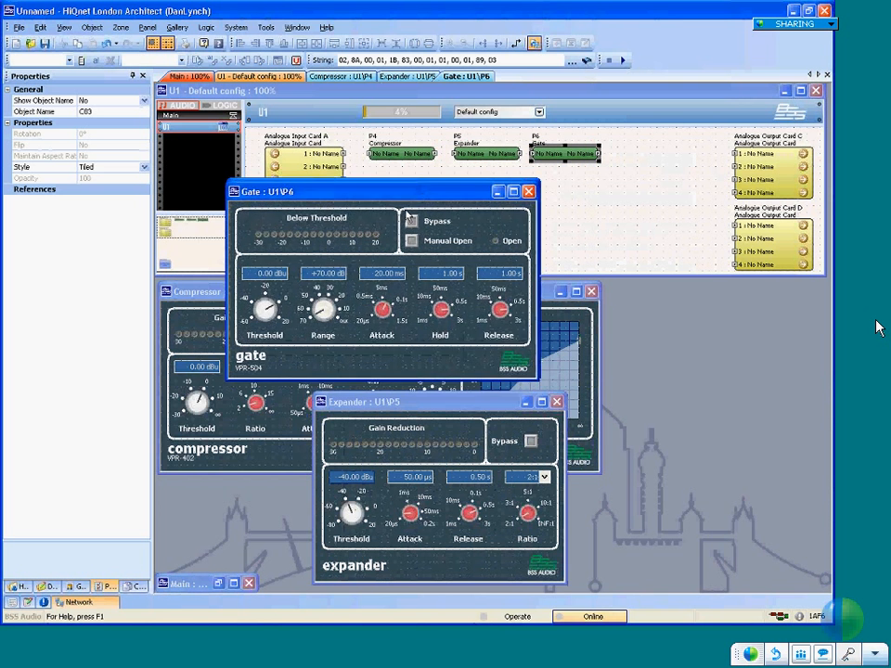
Arrange the gate and expander control panels side by side below the U1 configuration window
{"action": "left_click_drag", "start_coordinate": [403, 212], "coordinate": [346, 296]}
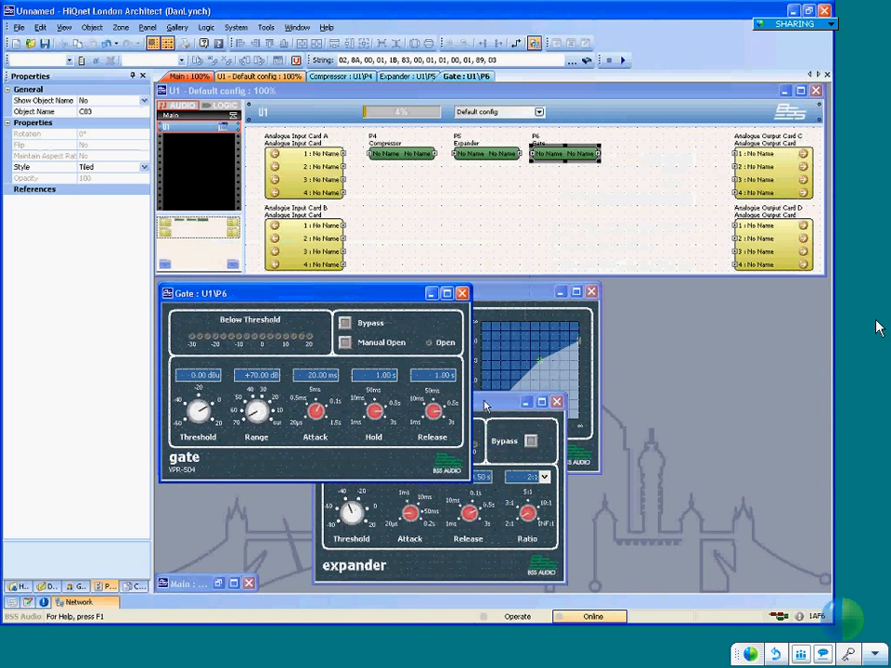
{"action": "left_click", "coordinate": [511, 401]}
{"action": "left_click_drag", "start_coordinate": [511, 401], "coordinate": [672, 294]}
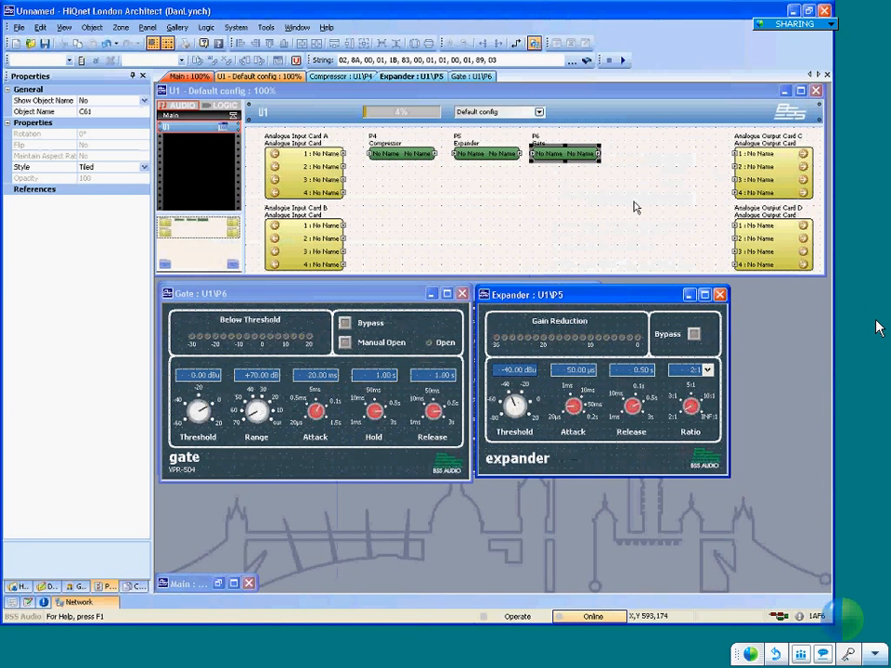
Switch Show Sidechain Input to Yes for the expander and the gate, and return both to No
{"action": "left_click", "coordinate": [486, 153]}
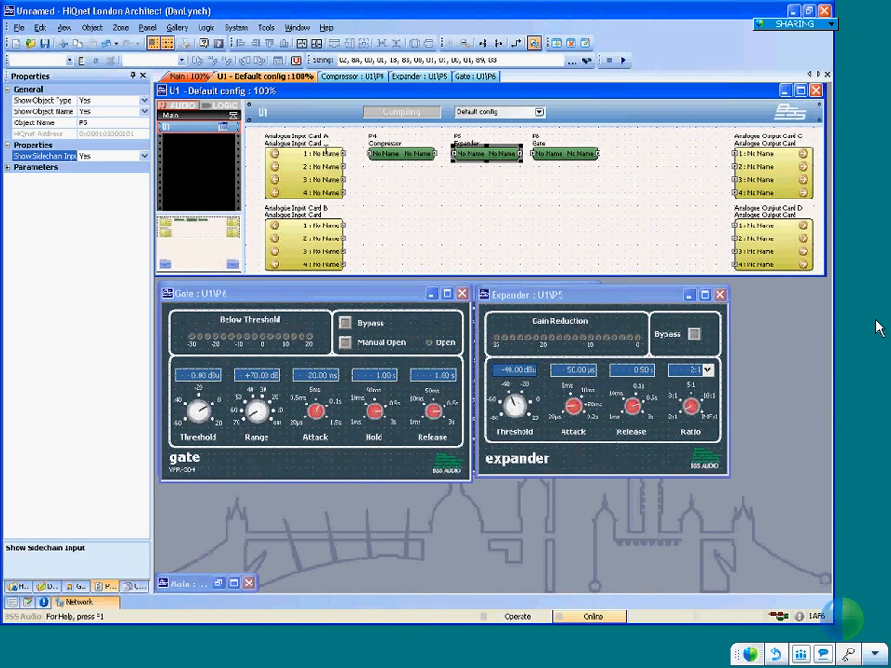
{"action": "left_click", "coordinate": [564, 154]}
{"action": "double_click", "coordinate": [107, 156]}
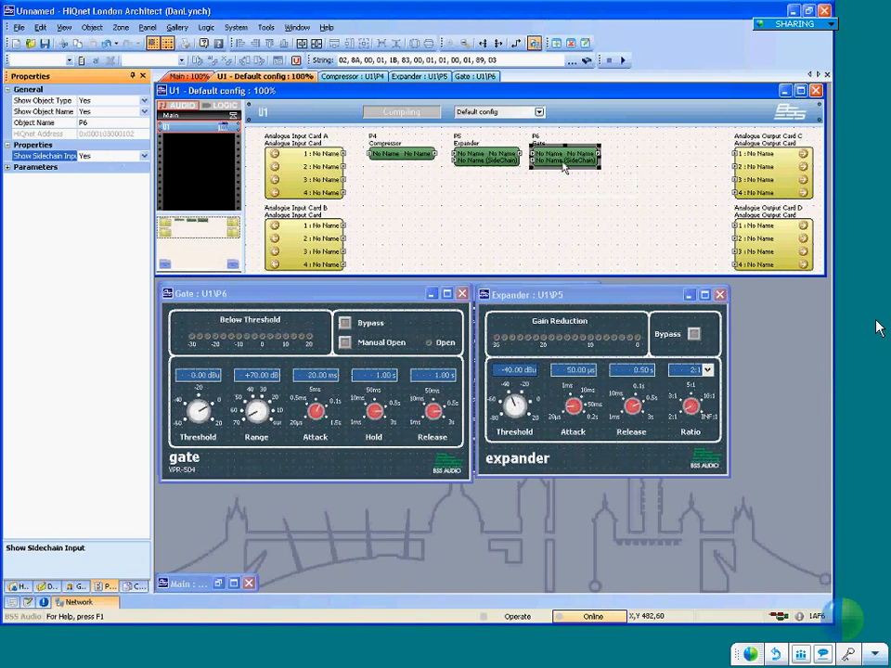
{"action": "double_click", "coordinate": [82, 156]}
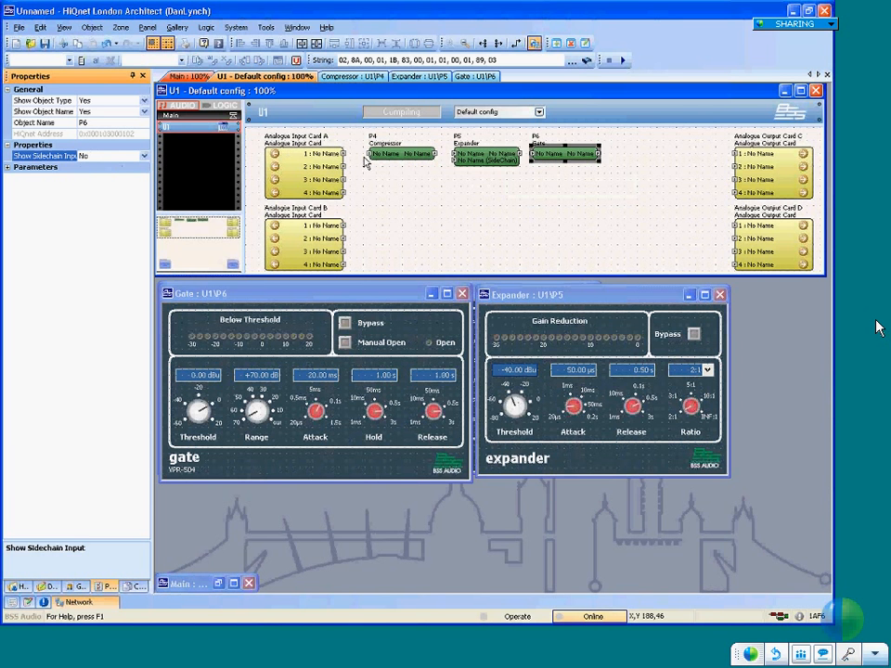
{"action": "left_click", "coordinate": [497, 201]}
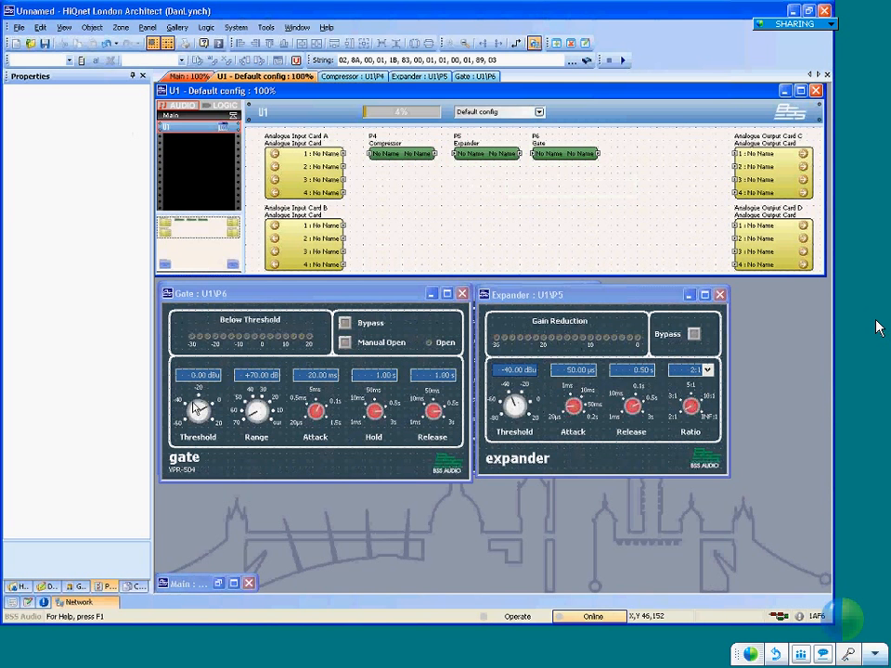
Set the gate's threshold to -40 dBu
{"action": "mouse_move", "coordinate": [194, 411]}
{"action": "left_click", "coordinate": [204, 376]}
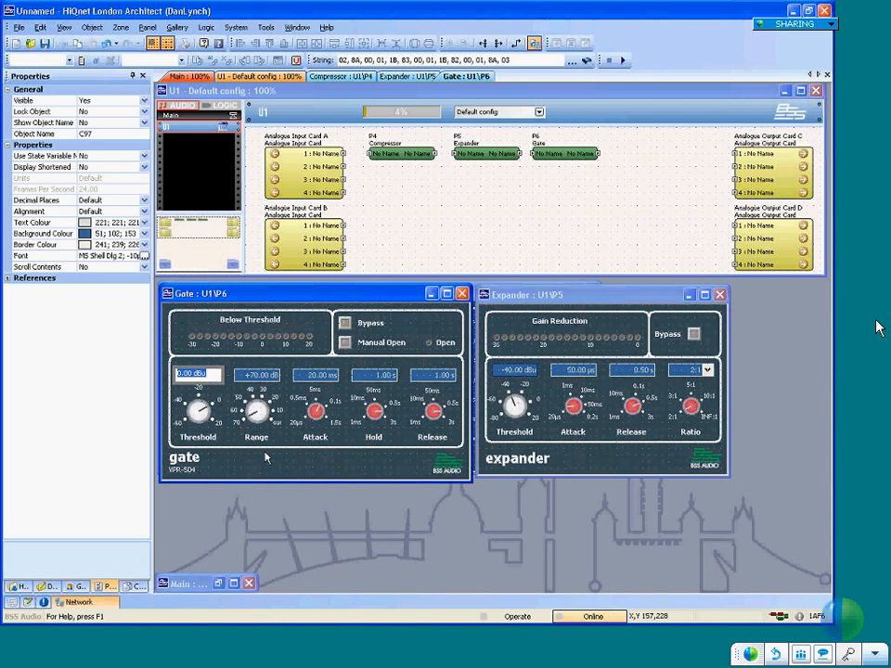
{"action": "type", "text": "-5"}
{"action": "type", "text": "0"}
{"action": "key", "text": "BackSpace"}
{"action": "key", "text": "BackSpace"}
{"action": "key", "text": "BackSpace"}
{"action": "type", "text": "-40"}
{"action": "key", "text": "Return"}
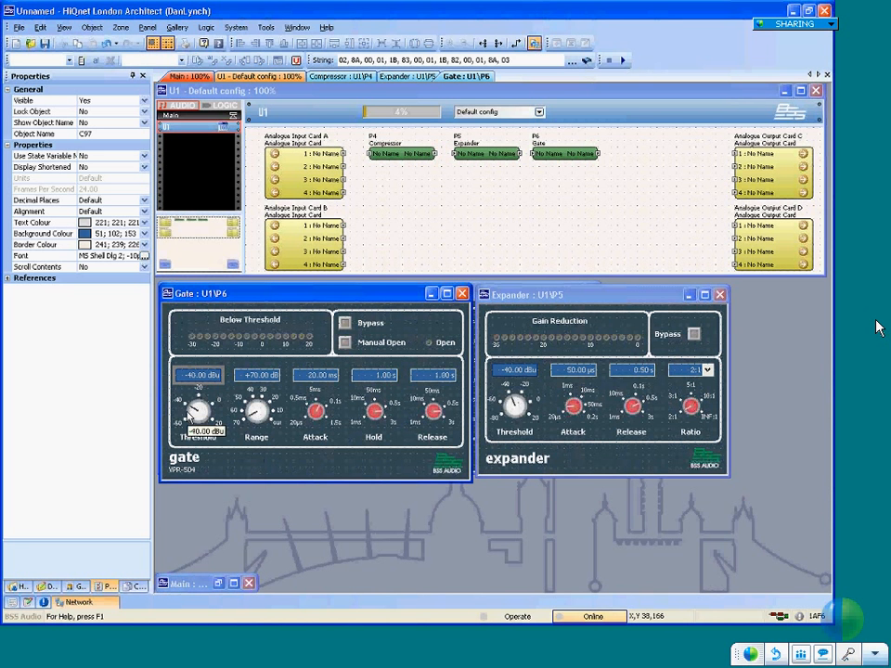
Set the gate's range to 40 dB
{"action": "left_click", "coordinate": [264, 378]}
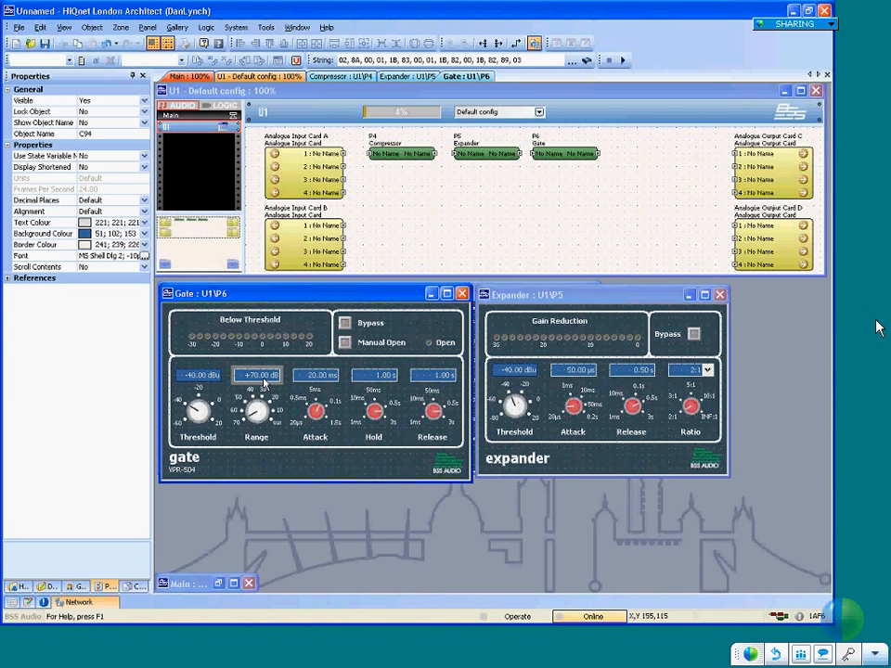
{"action": "double_click", "coordinate": [261, 379]}
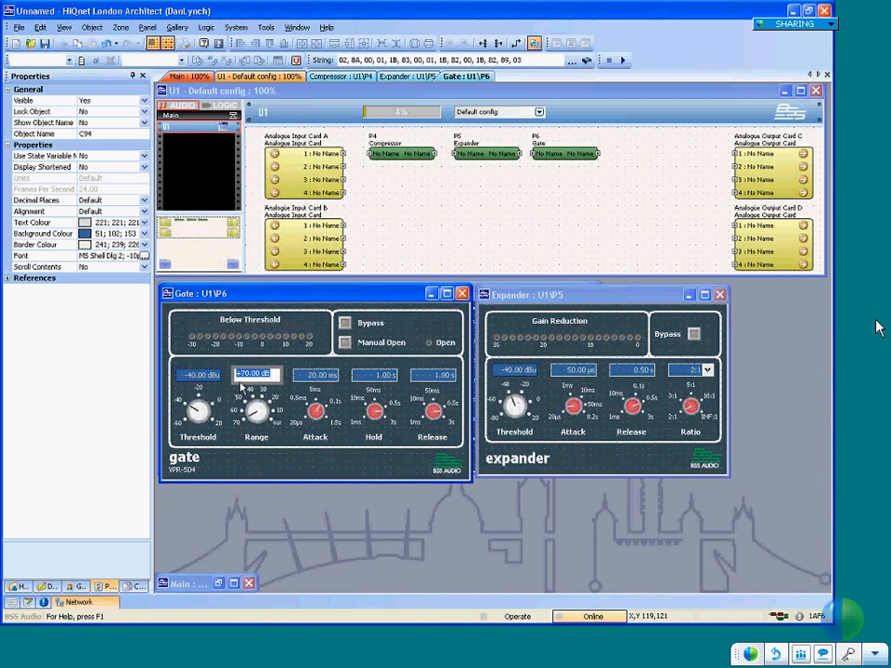
{"action": "type", "text": "40"}
{"action": "key", "text": "Return"}
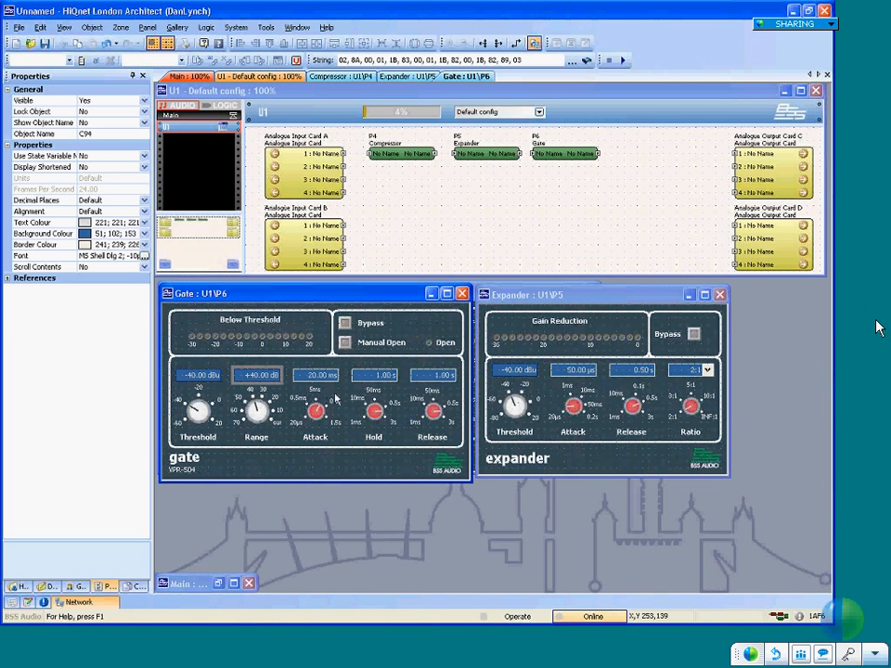
Set the gate's attack to 1.00 s and nudge the expander panel slightly upward
{"action": "left_click", "coordinate": [326, 381]}
{"action": "left_click", "coordinate": [317, 409]}
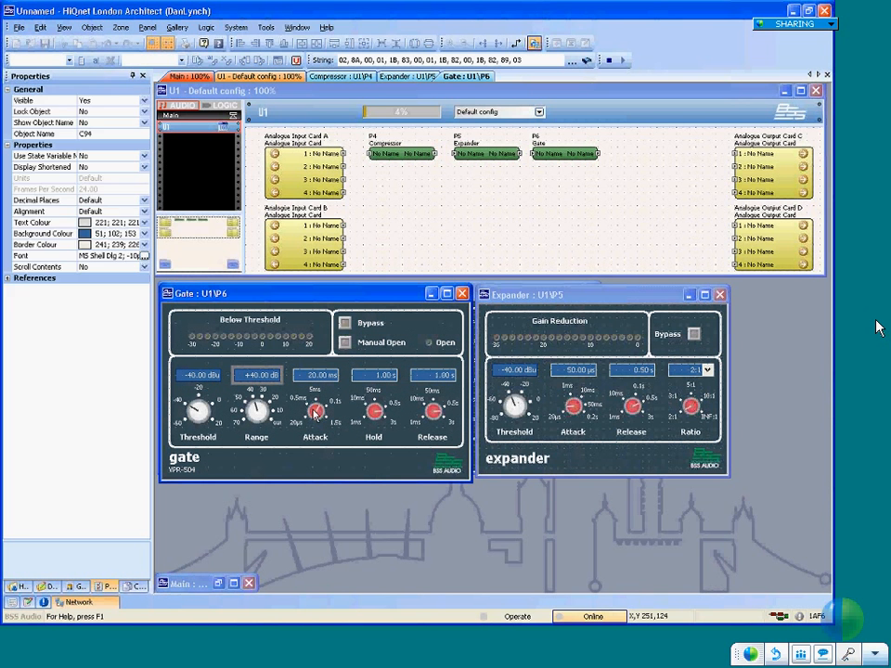
{"action": "left_click_drag", "start_coordinate": [323, 397], "coordinate": [312, 377]}
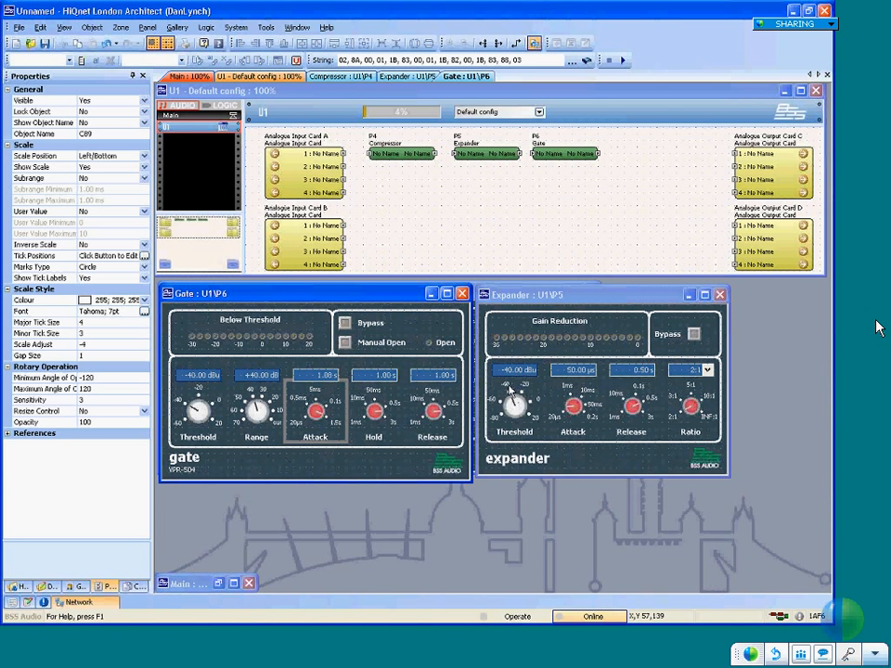
{"action": "mouse_move", "coordinate": [542, 431]}
{"action": "left_click_drag", "start_coordinate": [552, 297], "coordinate": [550, 296]}
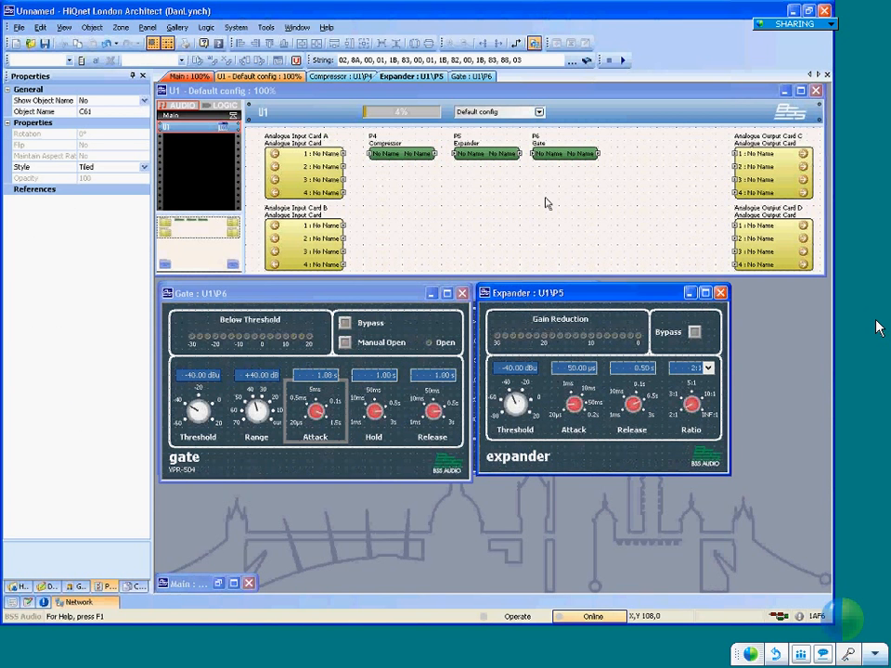
Delete the compressor, expander and gate objects from the U1 configuration
{"action": "left_click", "coordinate": [364, 176]}
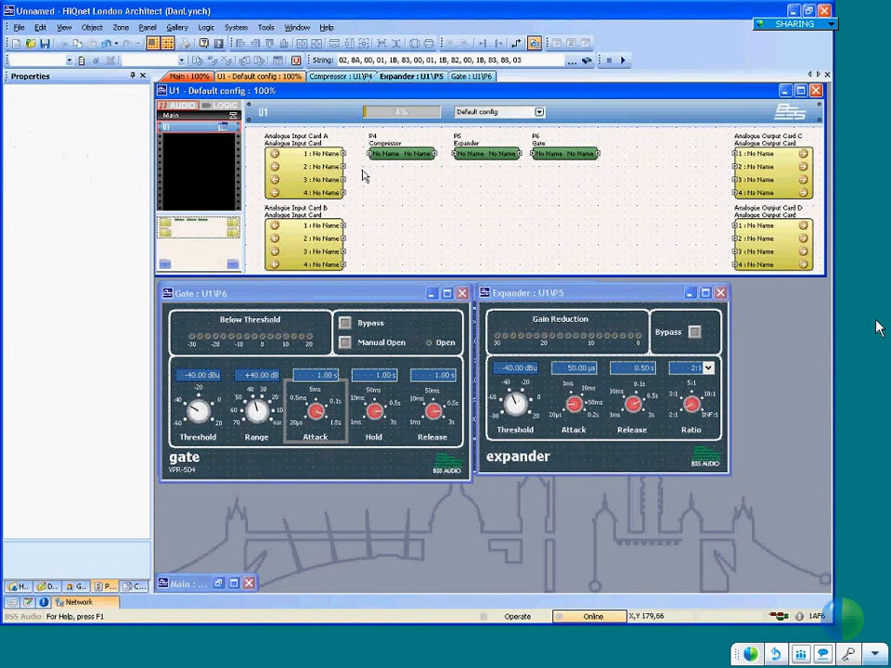
{"action": "left_click_drag", "start_coordinate": [363, 171], "coordinate": [603, 140]}
{"action": "key", "text": "Delete"}
Add a gate beside Analogue Input Card A in the U1 configuration, and delete it again
{"action": "right_click", "coordinate": [382, 171]}
{"action": "mouse_move", "coordinate": [548, 177]}
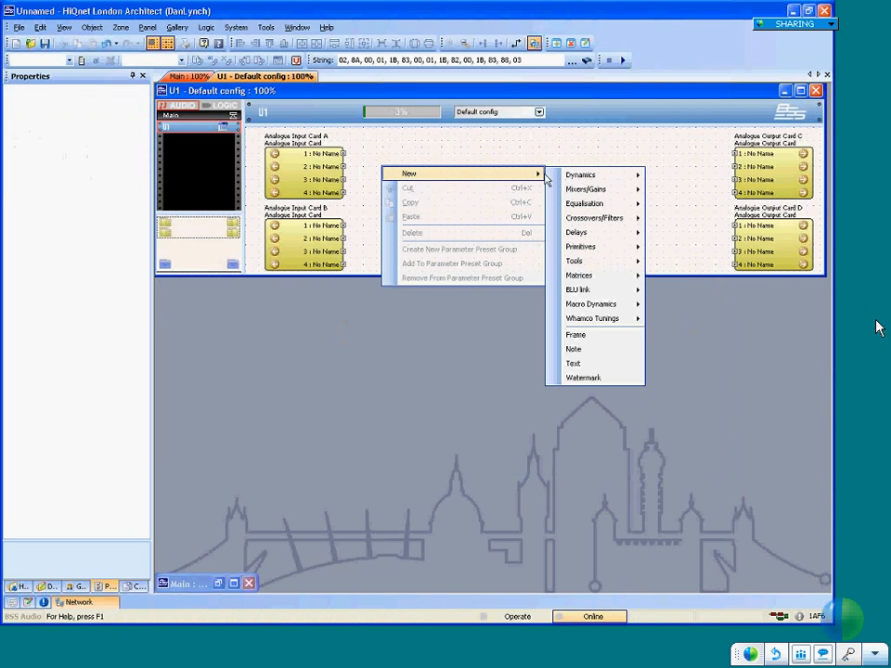
{"action": "mouse_move", "coordinate": [594, 174]}
{"action": "left_click", "coordinate": [714, 221]}
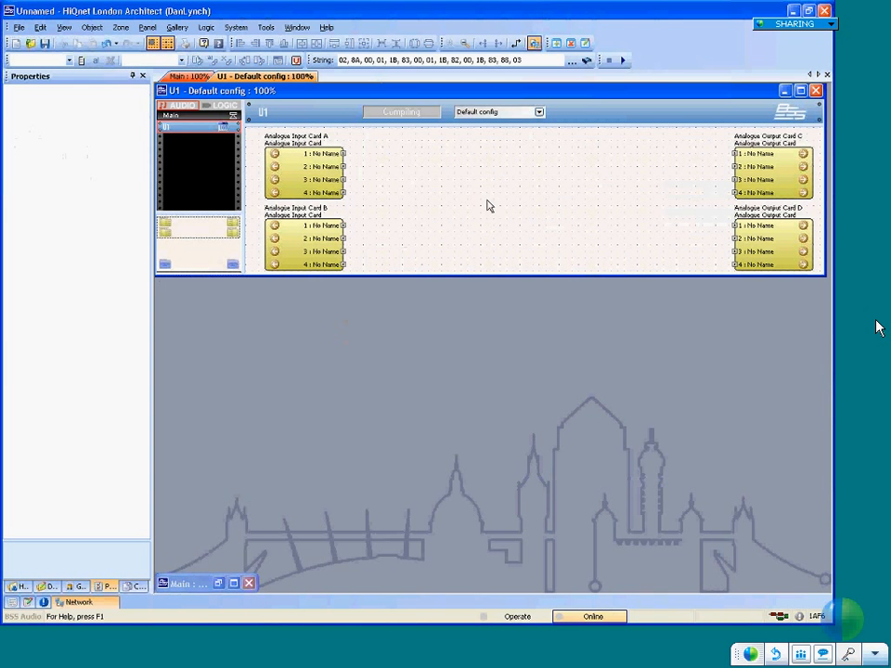
{"action": "left_click_drag", "start_coordinate": [399, 174], "coordinate": [393, 154]}
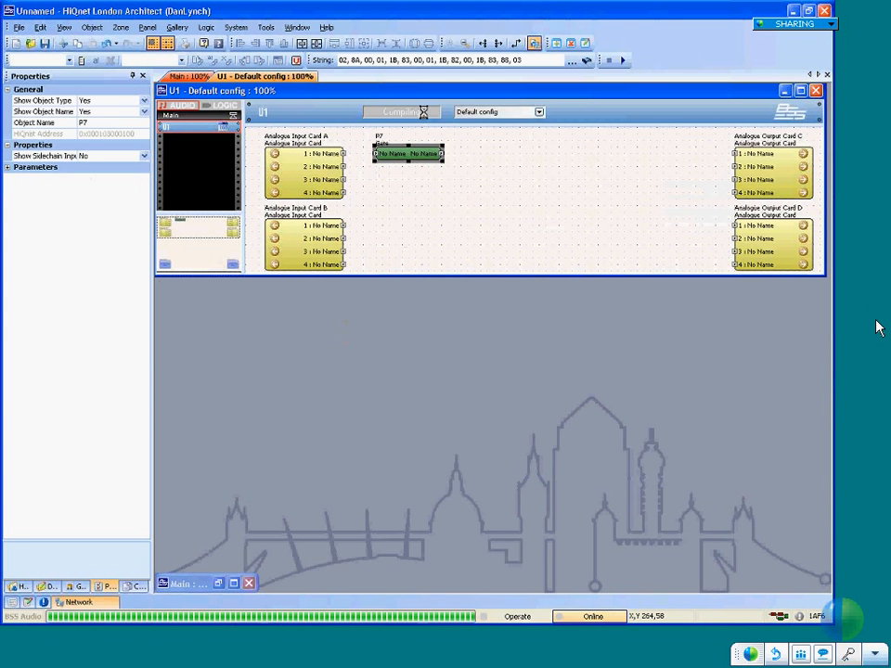
{"action": "key", "text": "Delete"}
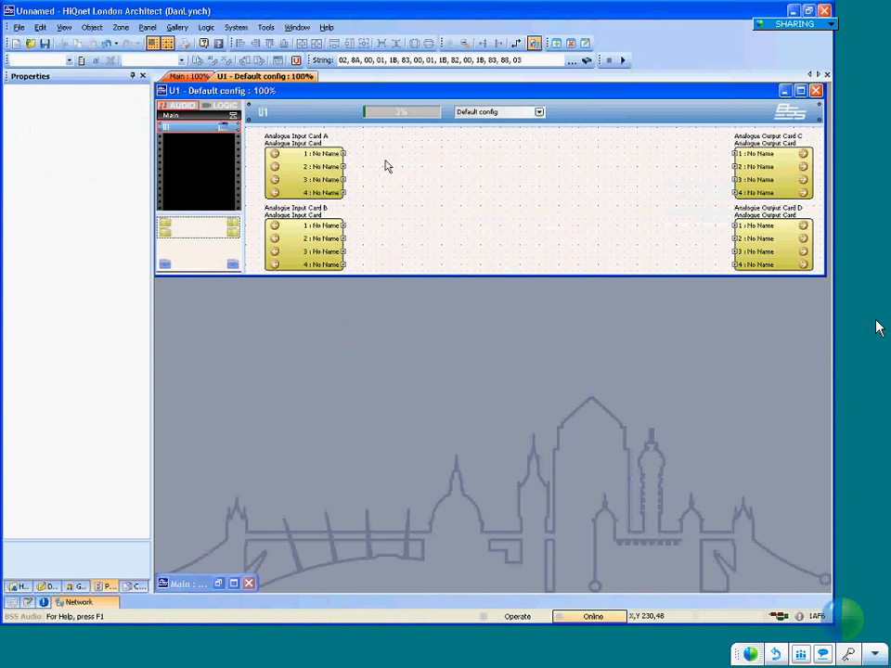
Set Use Meter to No for both analogue input cards and both analogue output cards
{"action": "left_click", "coordinate": [337, 164]}
{"action": "left_click_drag", "start_coordinate": [236, 260], "coordinate": [234, 265]}
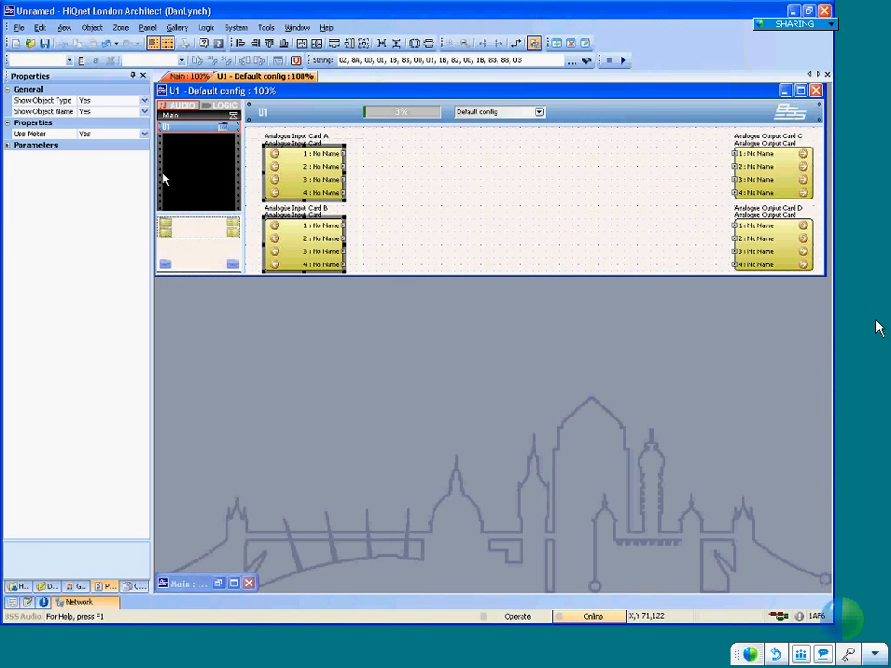
{"action": "left_click", "coordinate": [89, 135]}
{"action": "double_click", "coordinate": [108, 132]}
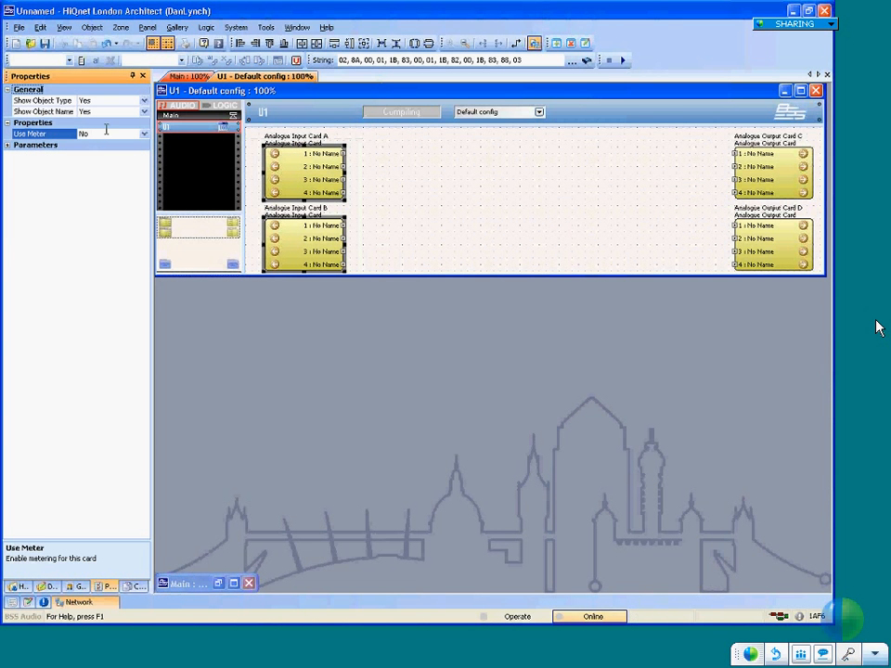
{"action": "left_click_drag", "start_coordinate": [720, 135], "coordinate": [819, 265]}
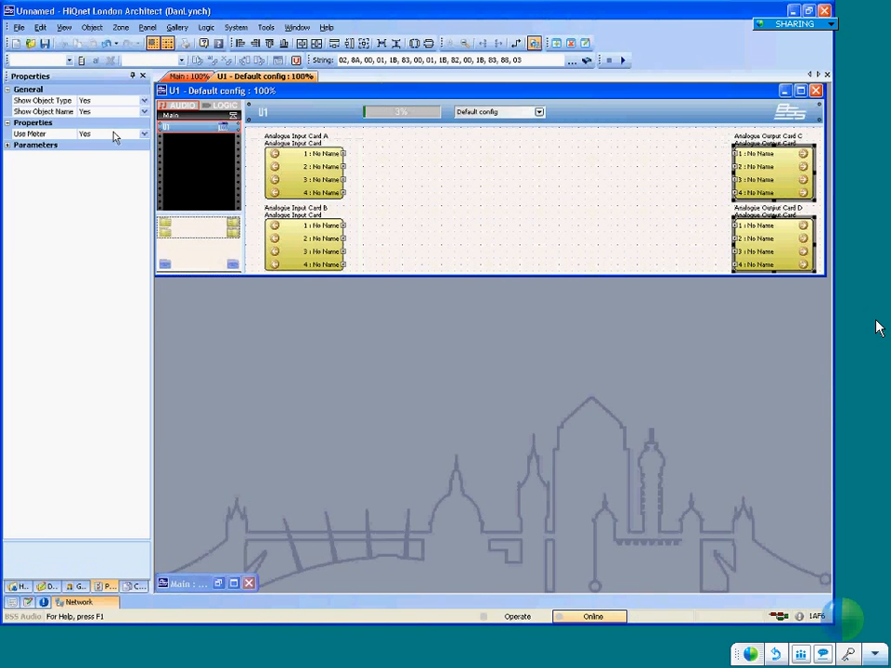
{"action": "double_click", "coordinate": [111, 132]}
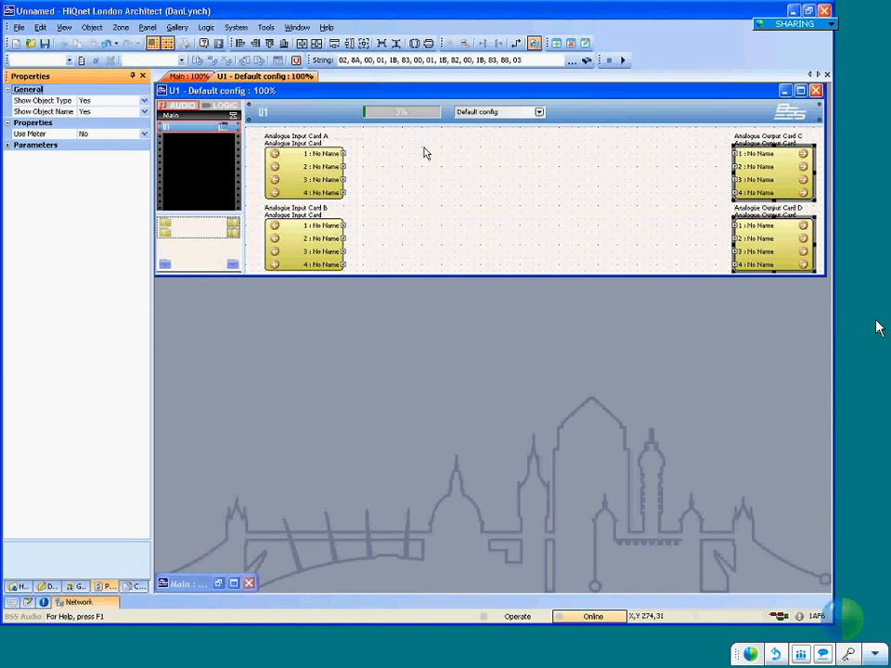
Bring up the Main layout at full size and delete the U1 BLU-160 device
{"action": "left_click", "coordinate": [192, 77]}
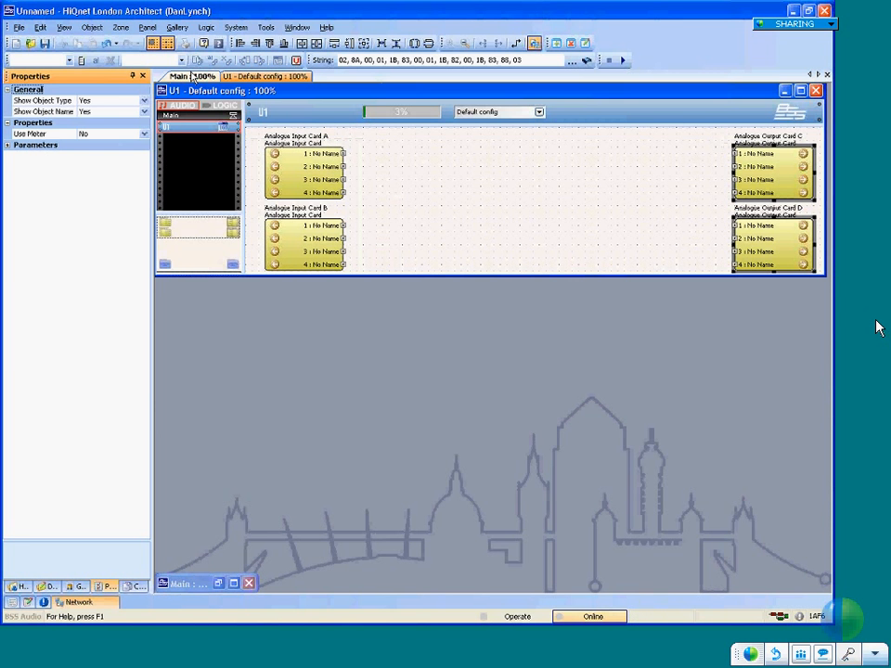
{"action": "left_click", "coordinate": [234, 583]}
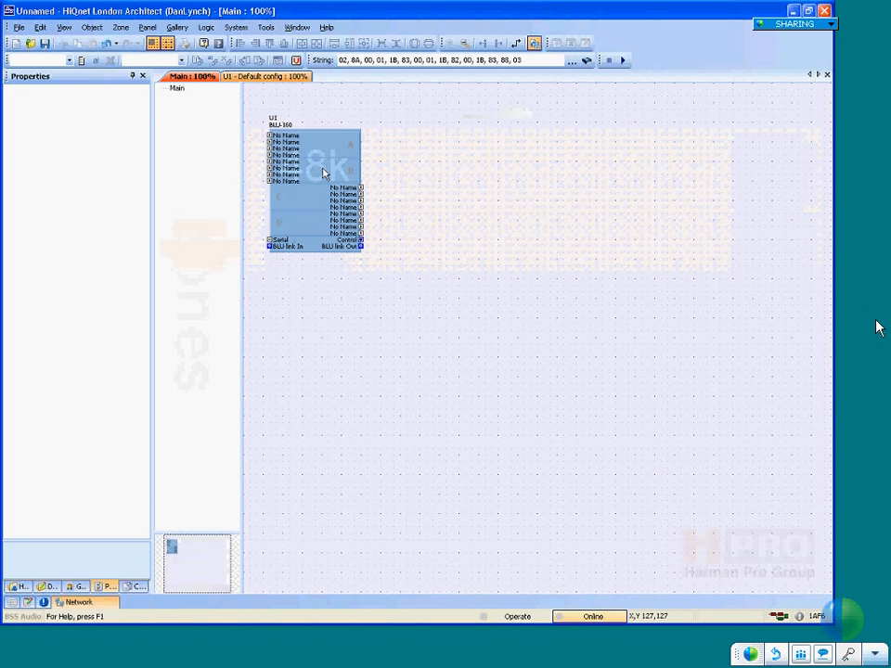
{"action": "left_click", "coordinate": [330, 172]}
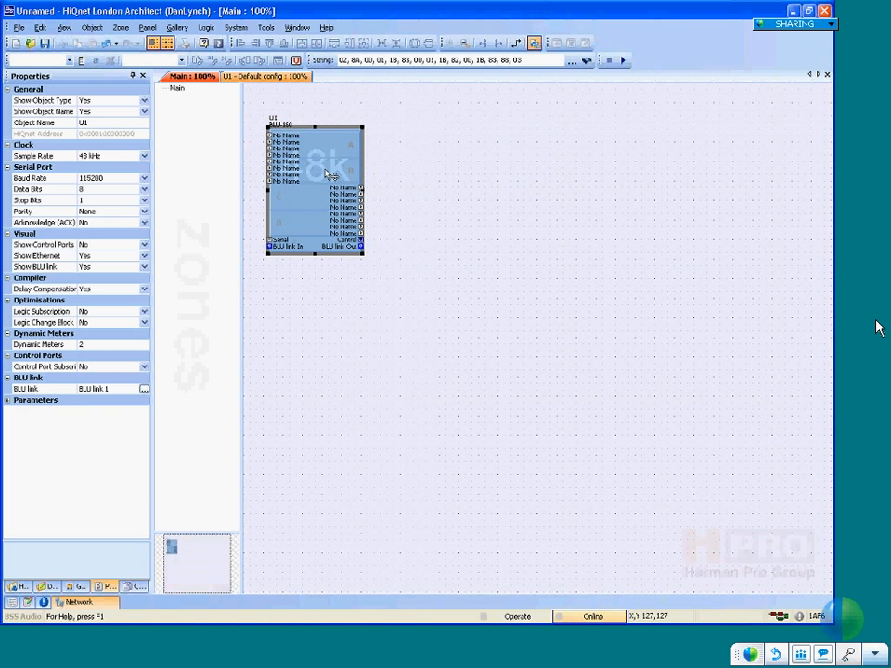
{"action": "key", "text": "Delete"}
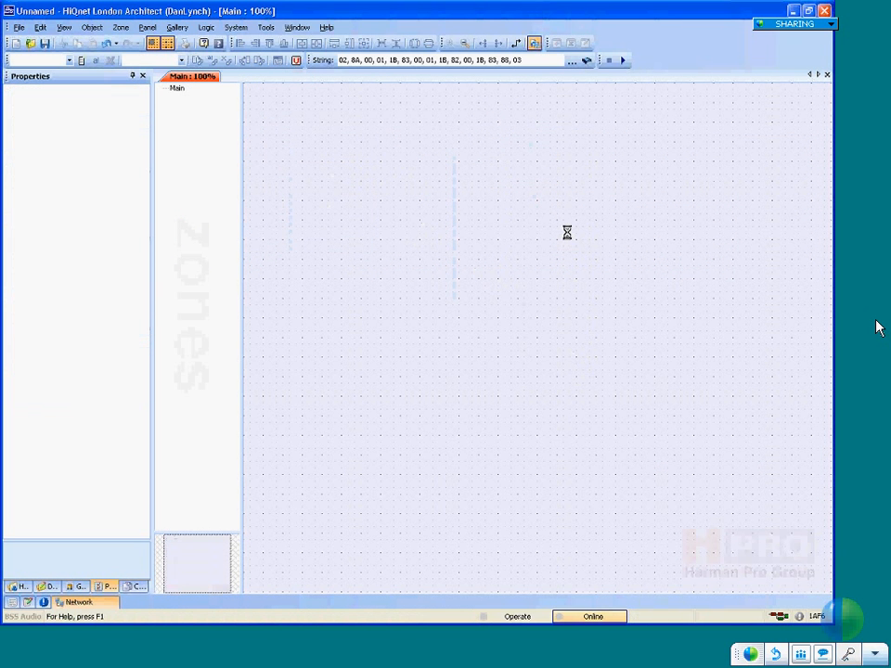
Place a BLU-16 device in the Main layout with Card B and Card D set to Empty
{"action": "left_click", "coordinate": [477, 293]}
{"action": "left_click", "coordinate": [480, 292]}
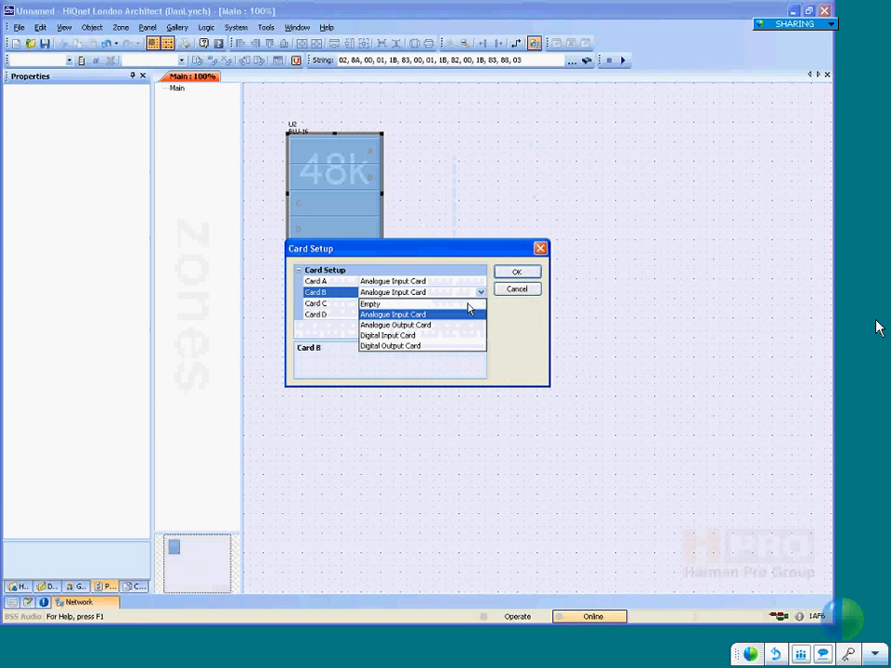
{"action": "left_click", "coordinate": [468, 304]}
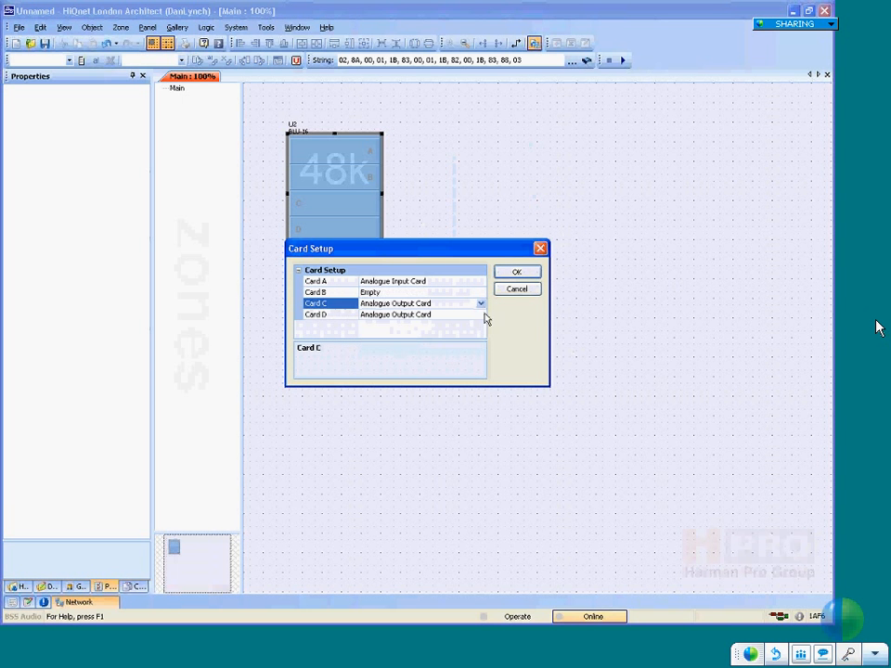
{"action": "left_click", "coordinate": [482, 316]}
{"action": "left_click", "coordinate": [480, 315]}
{"action": "left_click", "coordinate": [479, 324]}
{"action": "left_click", "coordinate": [516, 272]}
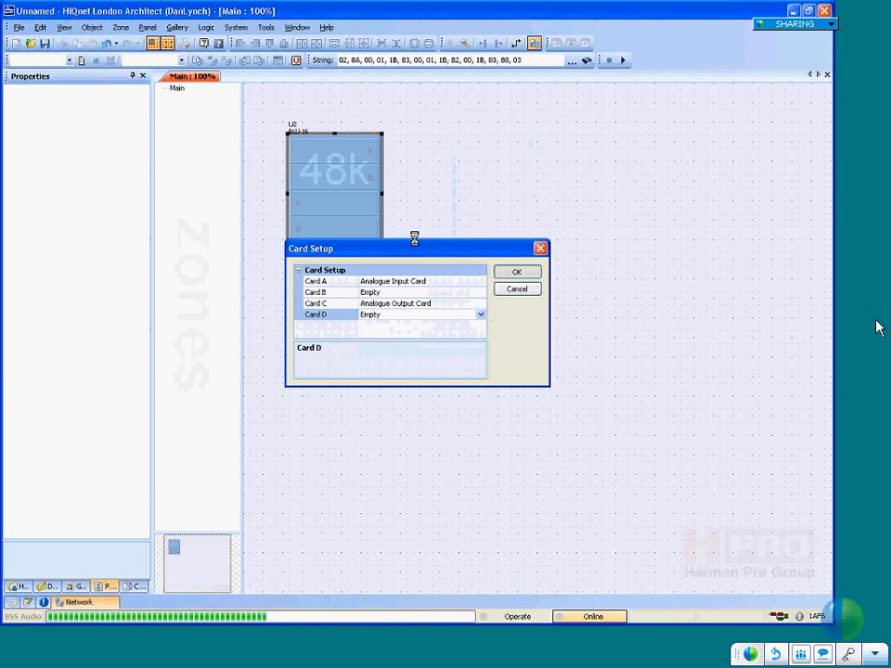
Open the default configuration of the new BLU-16 device
{"action": "double_click", "coordinate": [340, 186]}
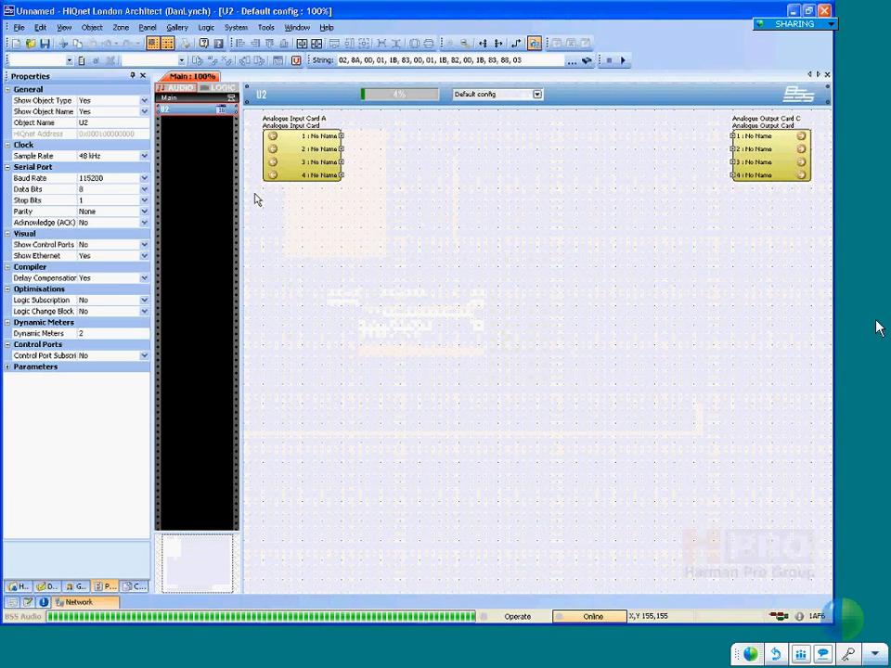
{"action": "left_click_drag", "start_coordinate": [795, 121], "coordinate": [815, 118]}
{"action": "left_click", "coordinate": [426, 159]}
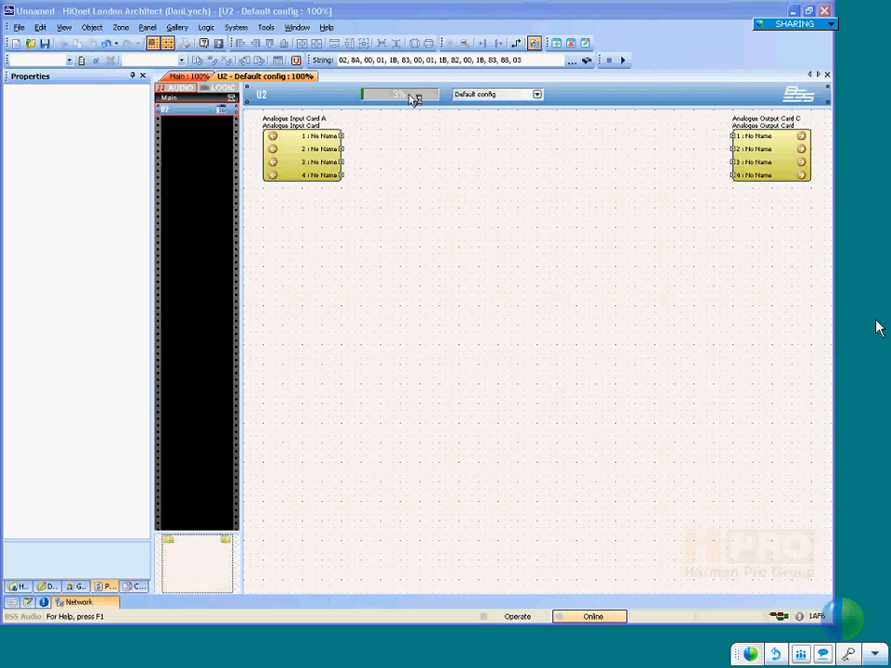
Examine the Advanced Resource Usage statistics of the U2 configuration, including Cycles and Worst Case Usage
{"action": "double_click", "coordinate": [413, 96]}
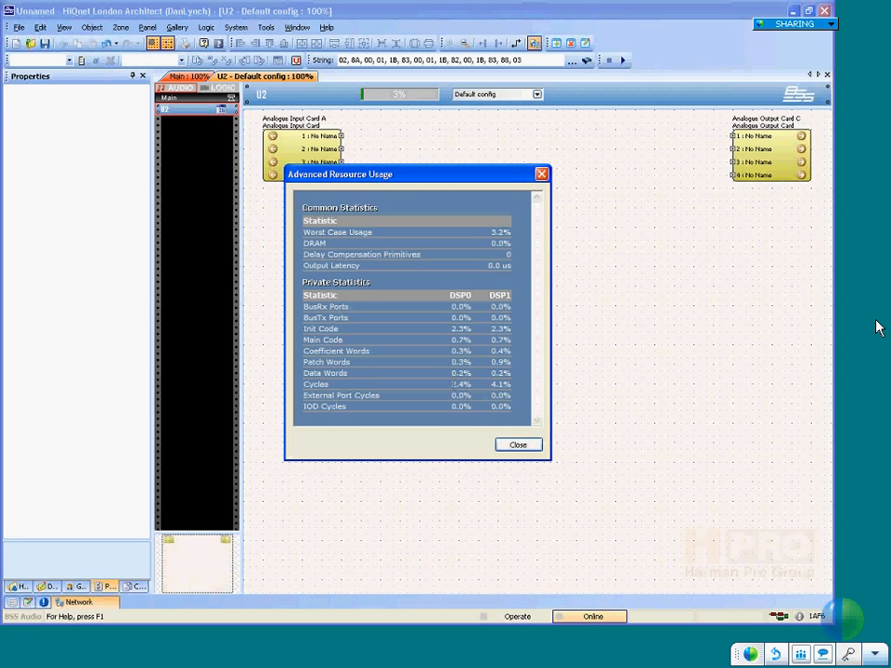
{"action": "left_click_drag", "start_coordinate": [458, 384], "coordinate": [495, 385]}
{"action": "double_click", "coordinate": [487, 233]}
{"action": "left_click", "coordinate": [518, 444]}
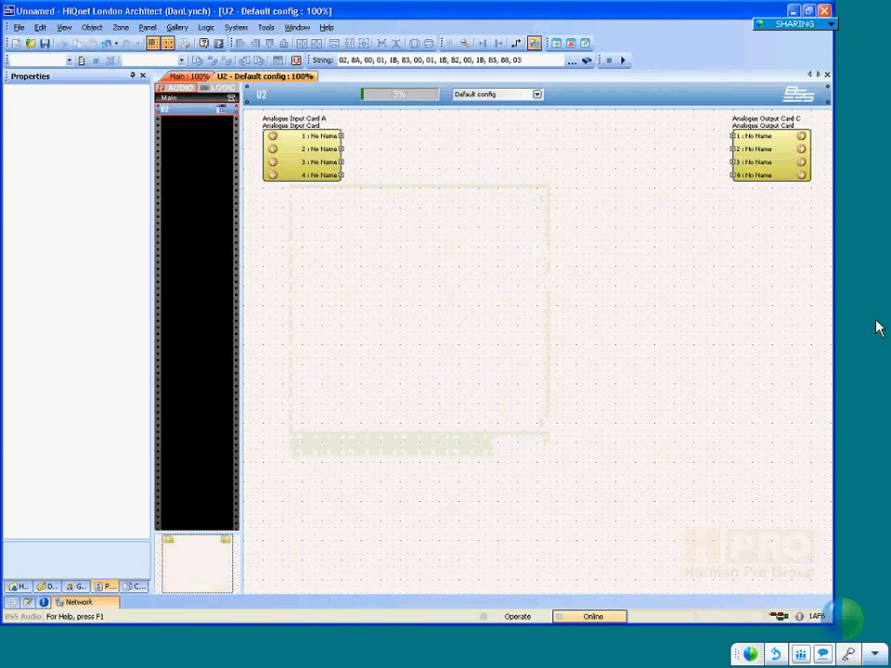
Add a gate, wire input channel 1 through it to output channel 1, and check the Advanced Resource Usage
{"action": "right_click", "coordinate": [419, 126]}
{"action": "mouse_move", "coordinate": [442, 131]}
{"action": "mouse_move", "coordinate": [622, 134]}
{"action": "left_click", "coordinate": [520, 192]}
{"action": "left_click_drag", "start_coordinate": [447, 131], "coordinate": [415, 136]}
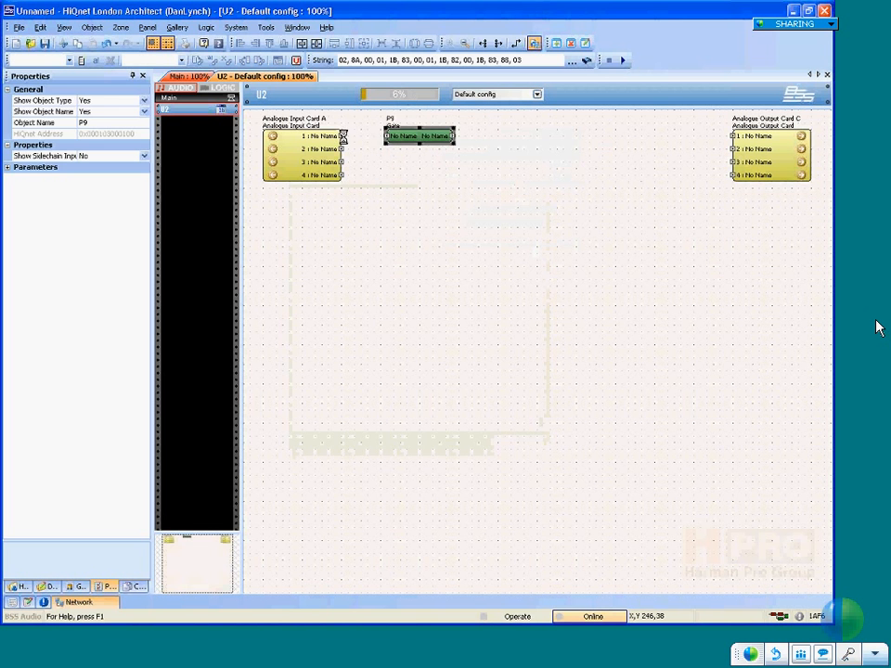
{"action": "left_click_drag", "start_coordinate": [342, 137], "coordinate": [743, 140]}
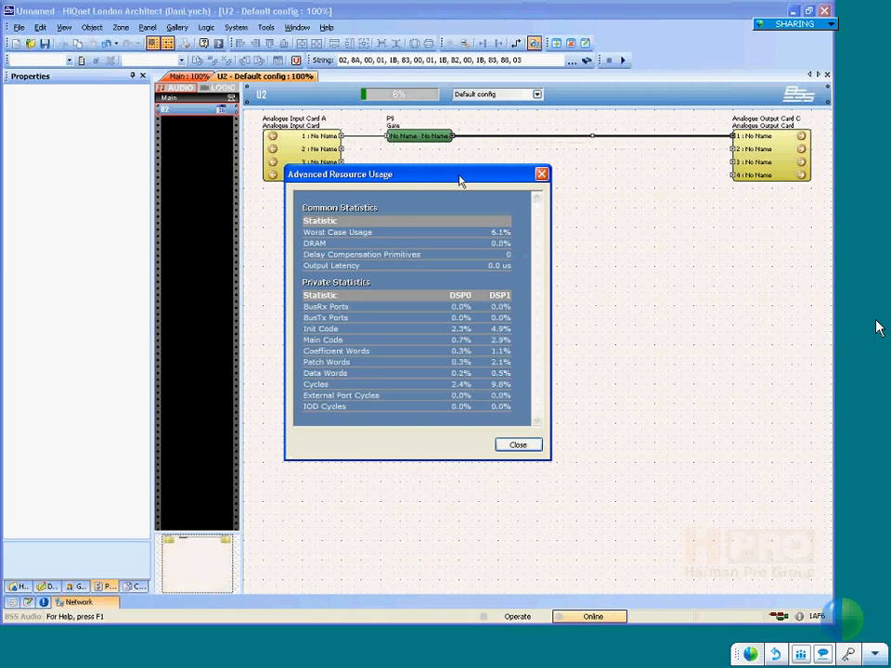
{"action": "left_click", "coordinate": [517, 445]}
Replace the gate with an expander on the same channel 1 wires and check the Advanced Resource Usage
{"action": "left_click_drag", "start_coordinate": [478, 170], "coordinate": [380, 122]}
{"action": "key", "text": "Delete"}
{"action": "right_click", "coordinate": [391, 163]}
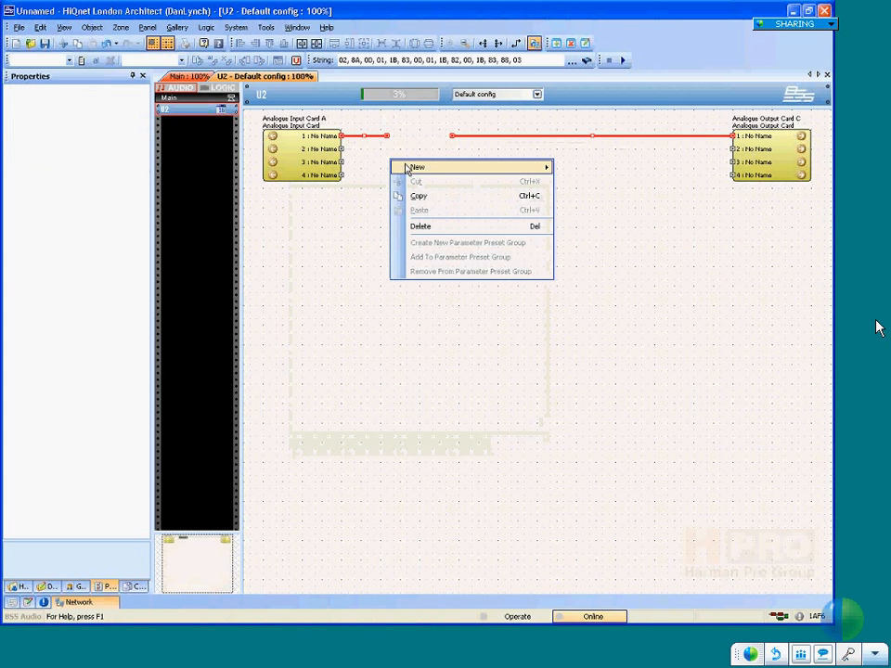
{"action": "mouse_move", "coordinate": [464, 167]}
{"action": "mouse_move", "coordinate": [598, 168]}
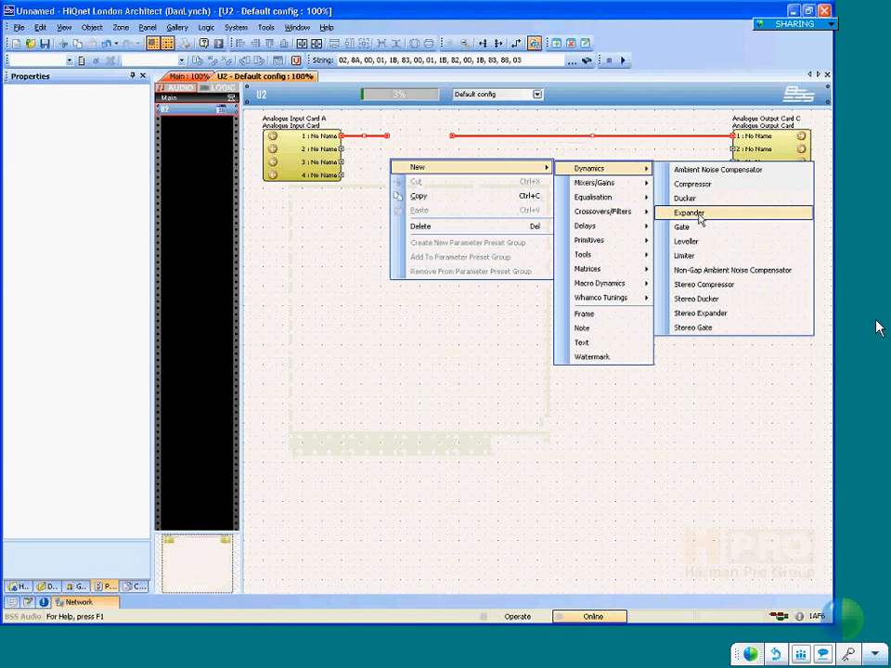
{"action": "left_click", "coordinate": [690, 214]}
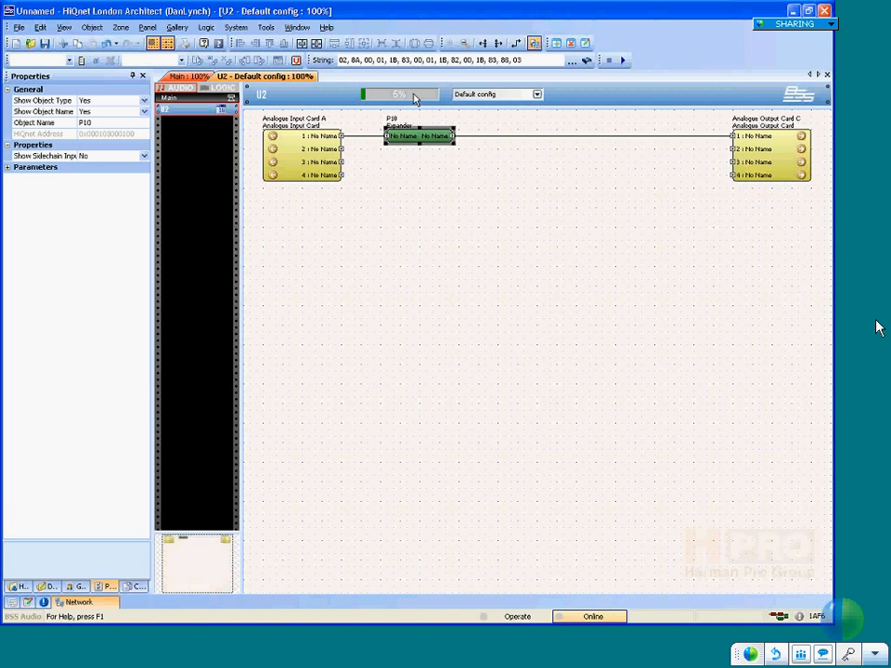
{"action": "left_click", "coordinate": [414, 97]}
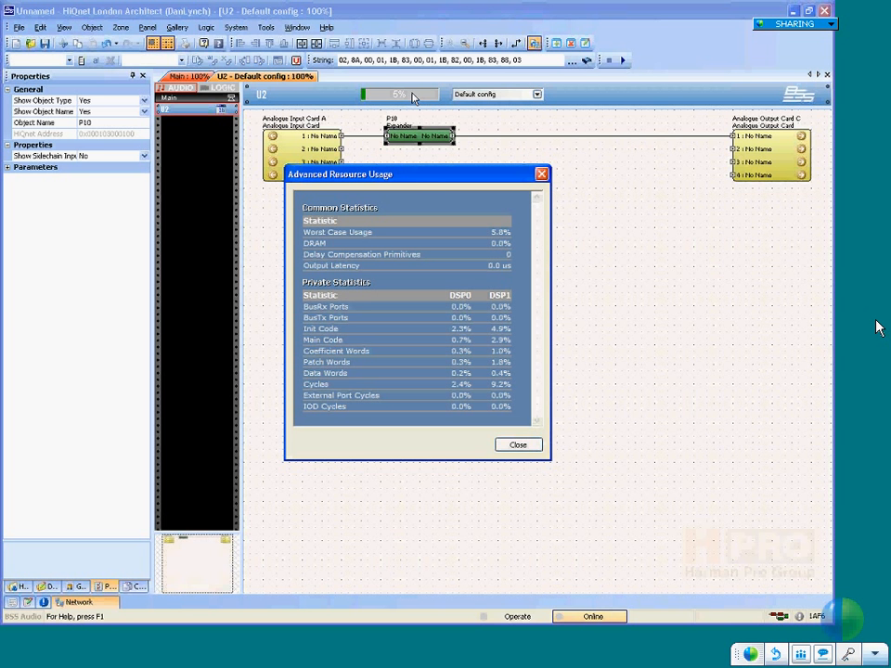
{"action": "left_click", "coordinate": [515, 444]}
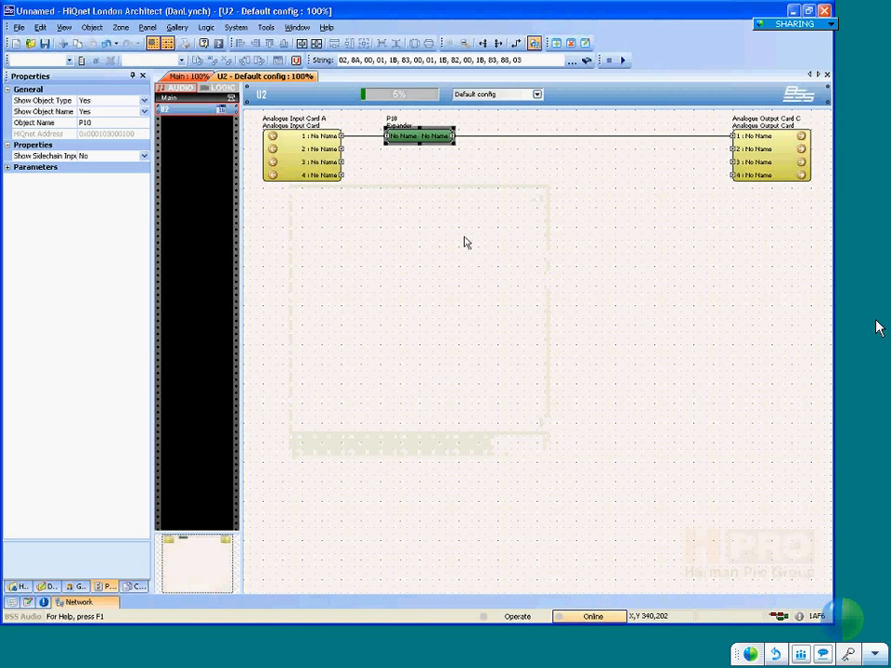
Restore the layout windows, minimise Main, and reshape the U2 configuration window into a wide, short strip at the top of the workspace
{"action": "left_click", "coordinate": [812, 29]}
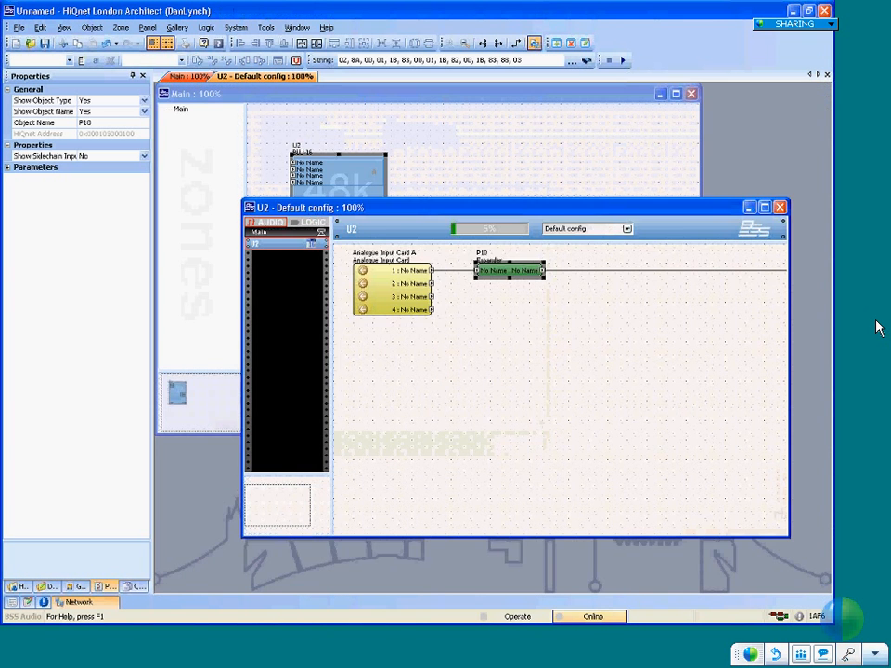
{"action": "left_click", "coordinate": [660, 95]}
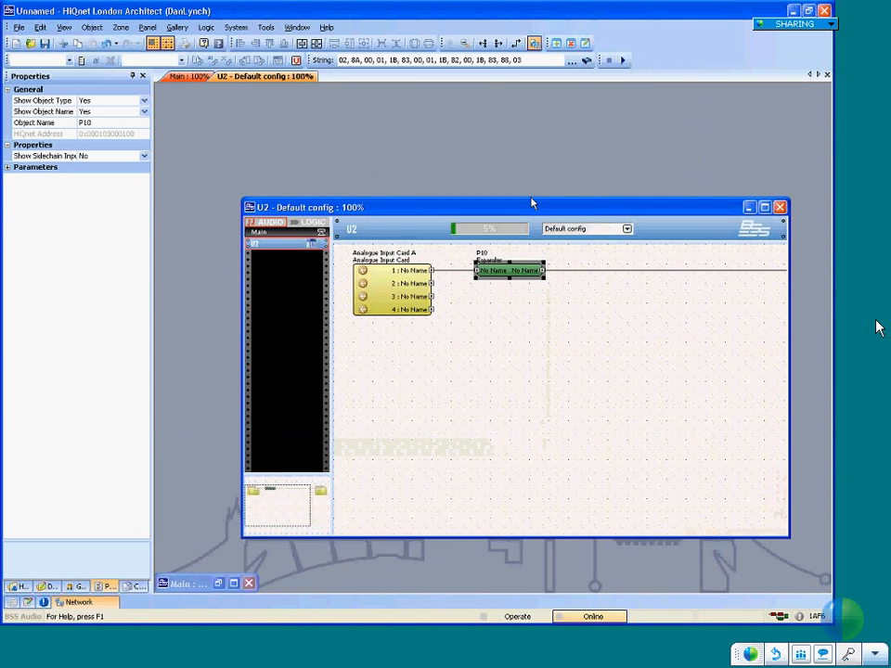
{"action": "left_click_drag", "start_coordinate": [531, 202], "coordinate": [447, 92]}
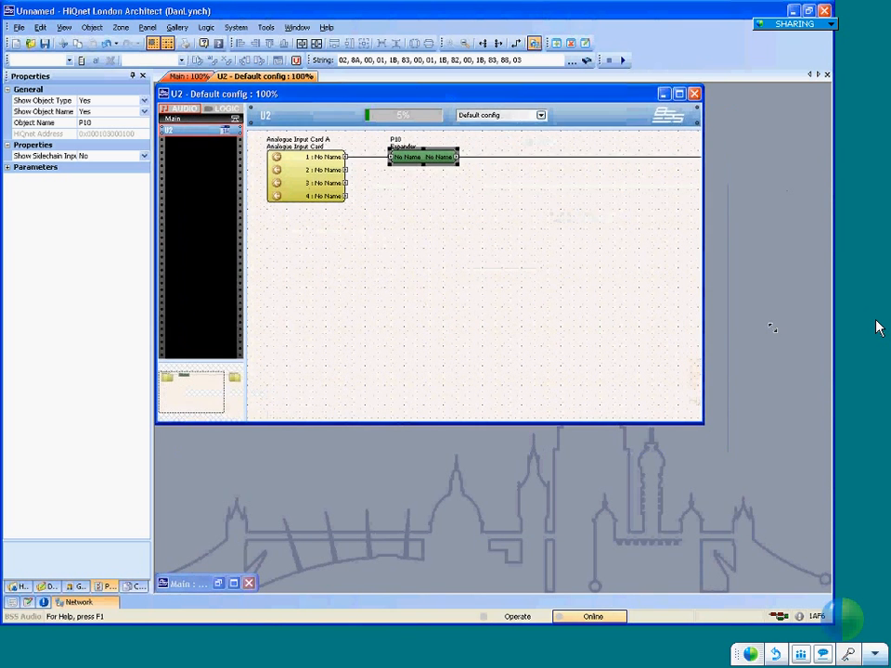
{"action": "left_click_drag", "start_coordinate": [773, 328], "coordinate": [825, 223]}
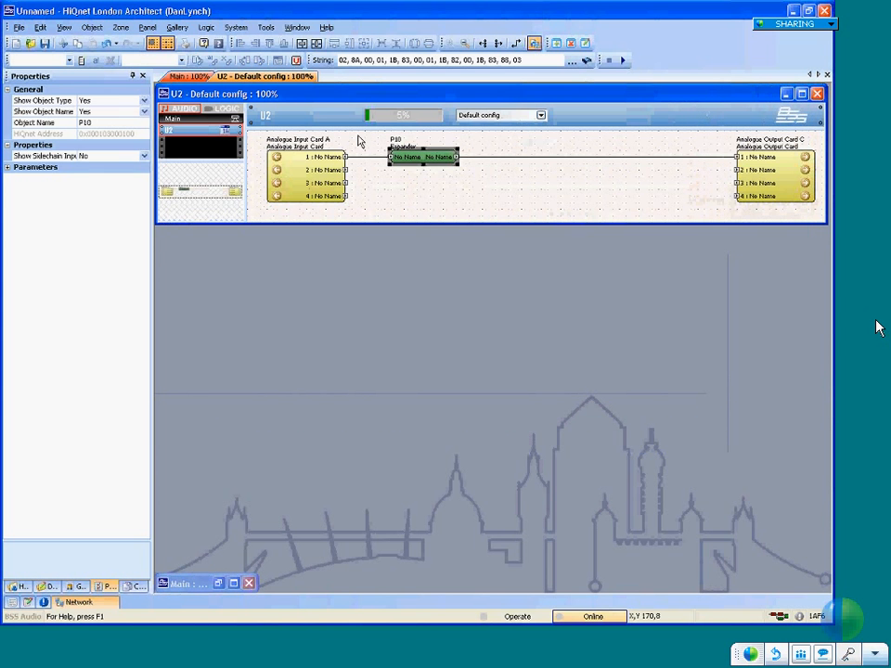
Add a ducker below the channel 1 wire in the U2 configuration
{"action": "right_click", "coordinate": [536, 187]}
{"action": "mouse_move", "coordinate": [650, 192]}
{"action": "mouse_move", "coordinate": [720, 195]}
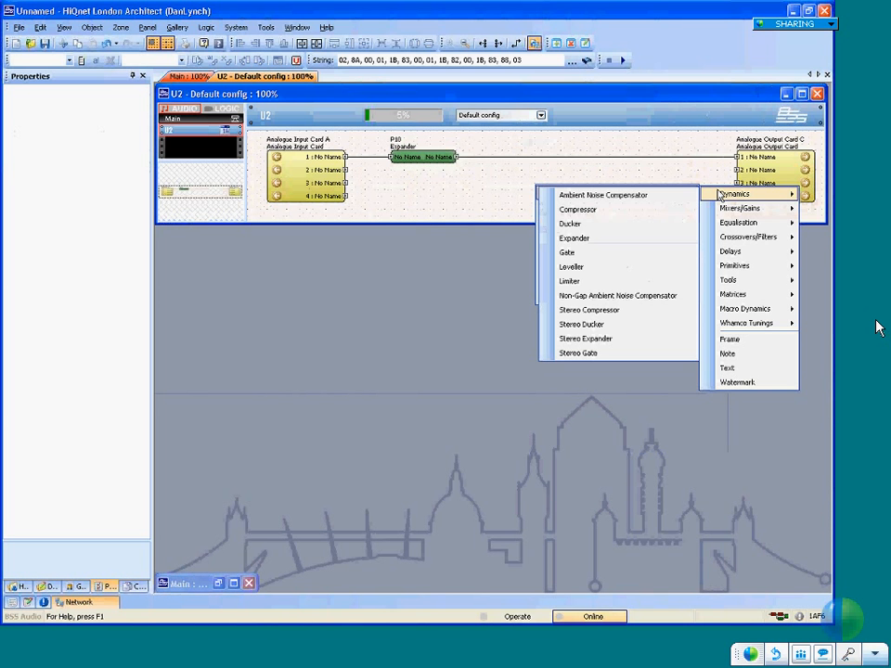
{"action": "left_click", "coordinate": [584, 226]}
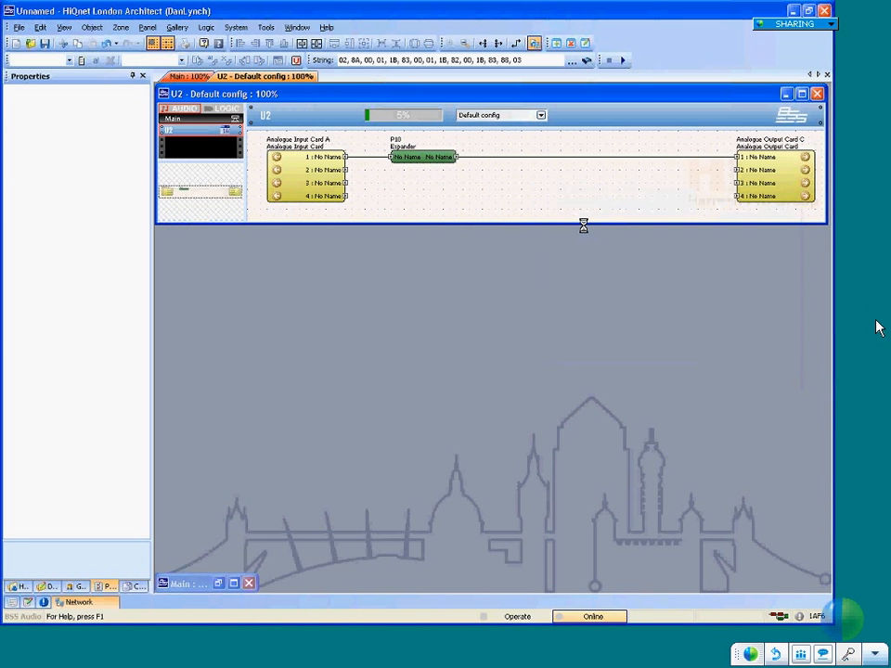
Add a limiter to the U2 configuration below the expander
{"action": "right_click", "coordinate": [424, 190]}
{"action": "mouse_move", "coordinate": [455, 193]}
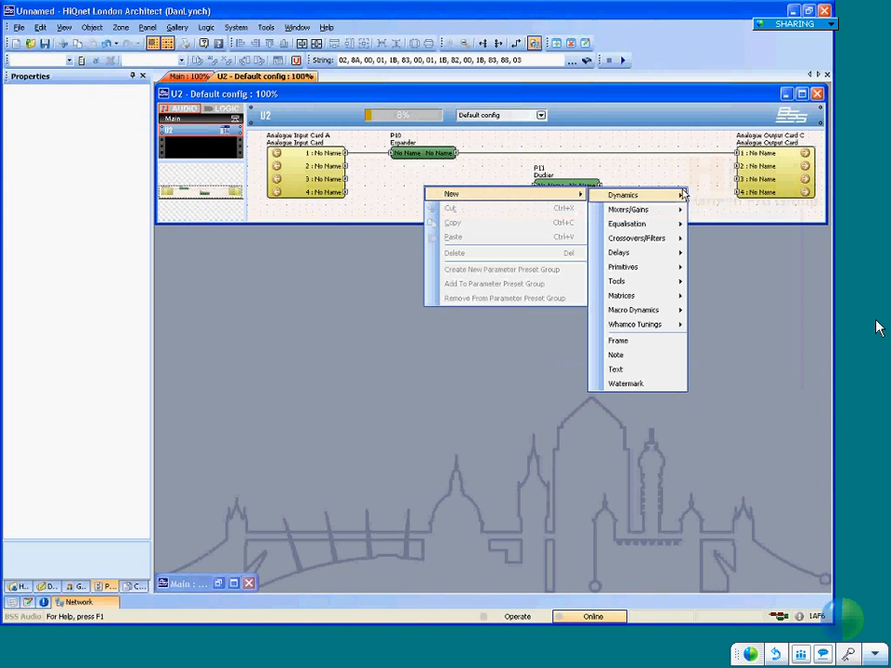
{"action": "mouse_move", "coordinate": [622, 195]}
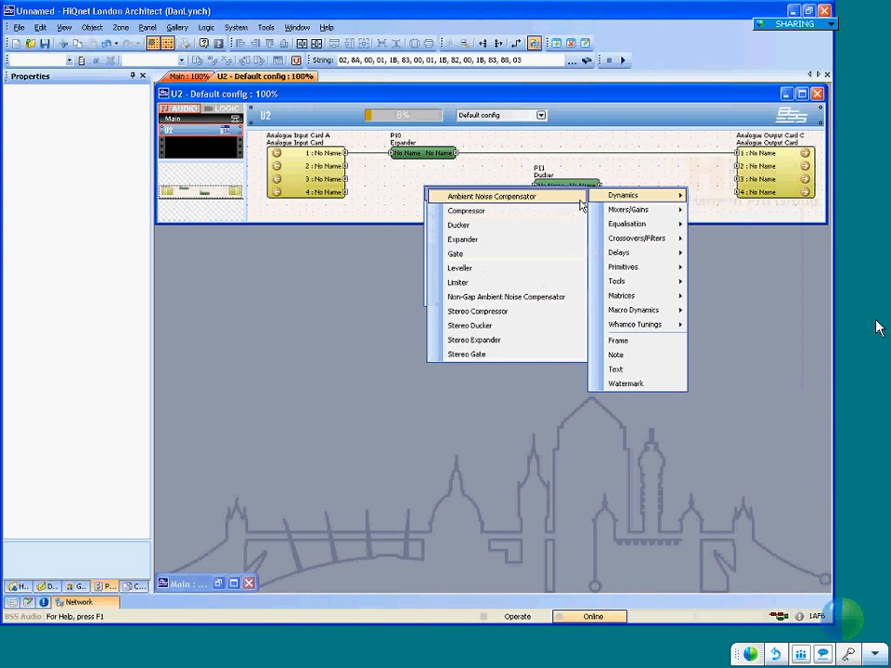
{"action": "left_click", "coordinate": [502, 282]}
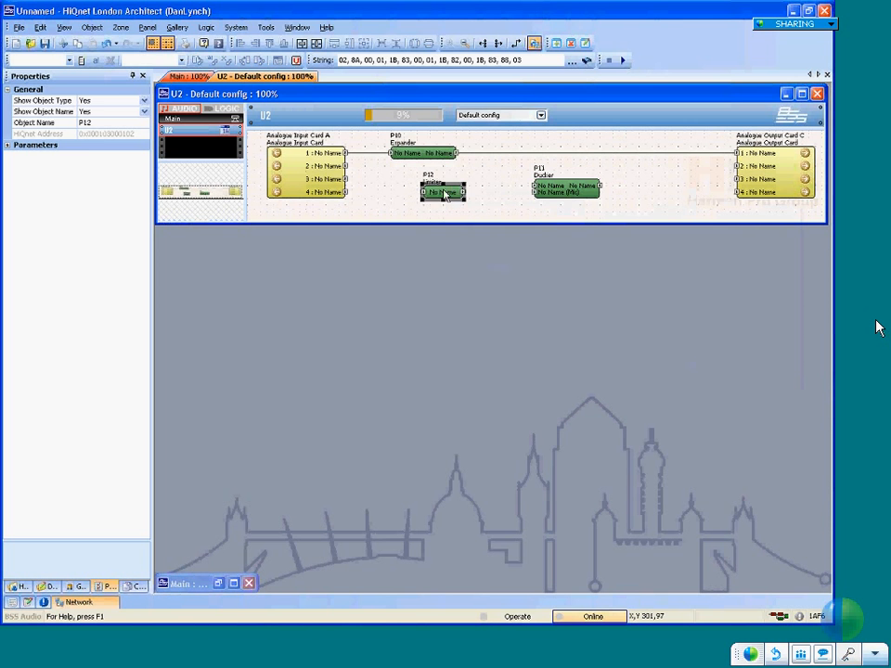
Delete the expander from the channel 1 wires and add a compressor just above the limiter
{"action": "left_click", "coordinate": [431, 156]}
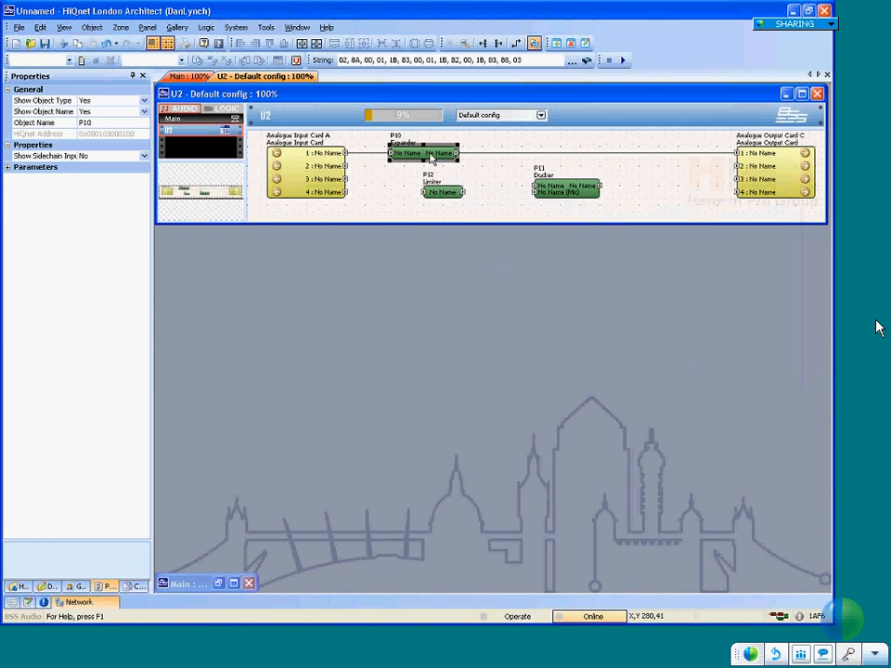
{"action": "key", "text": "Delete"}
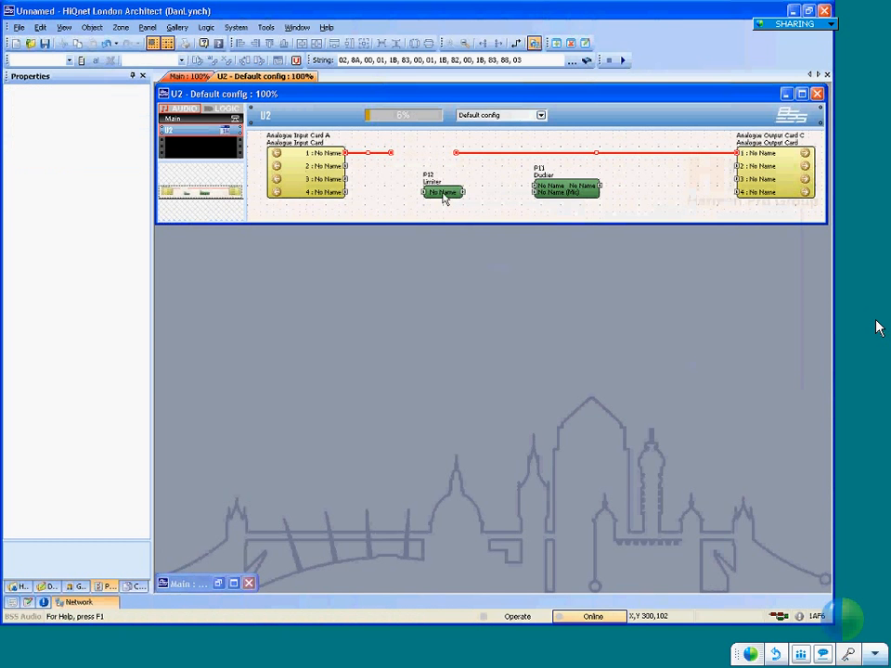
{"action": "right_click", "coordinate": [385, 175]}
{"action": "mouse_move", "coordinate": [576, 187]}
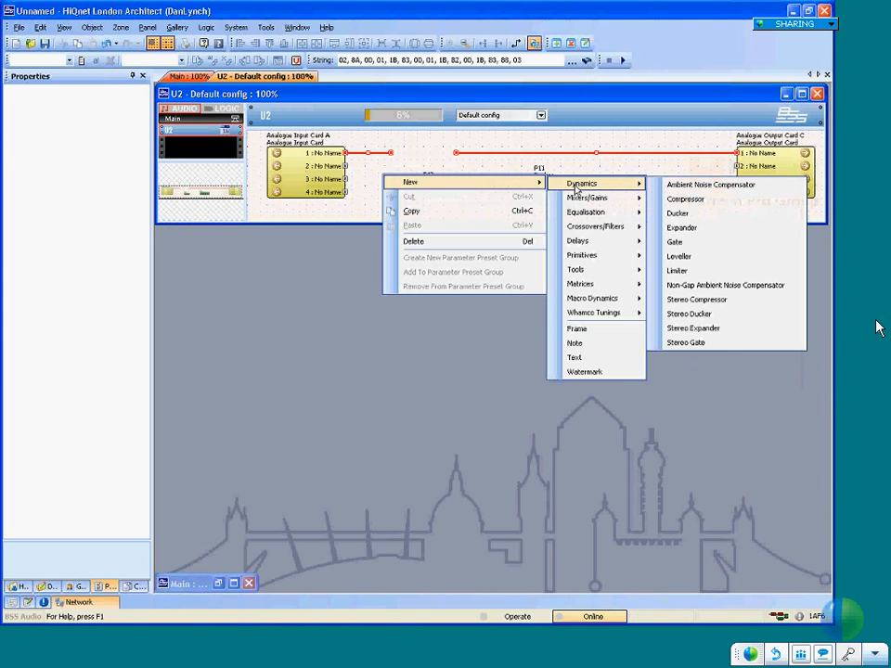
{"action": "left_click", "coordinate": [687, 198]}
{"action": "left_click", "coordinate": [413, 188]}
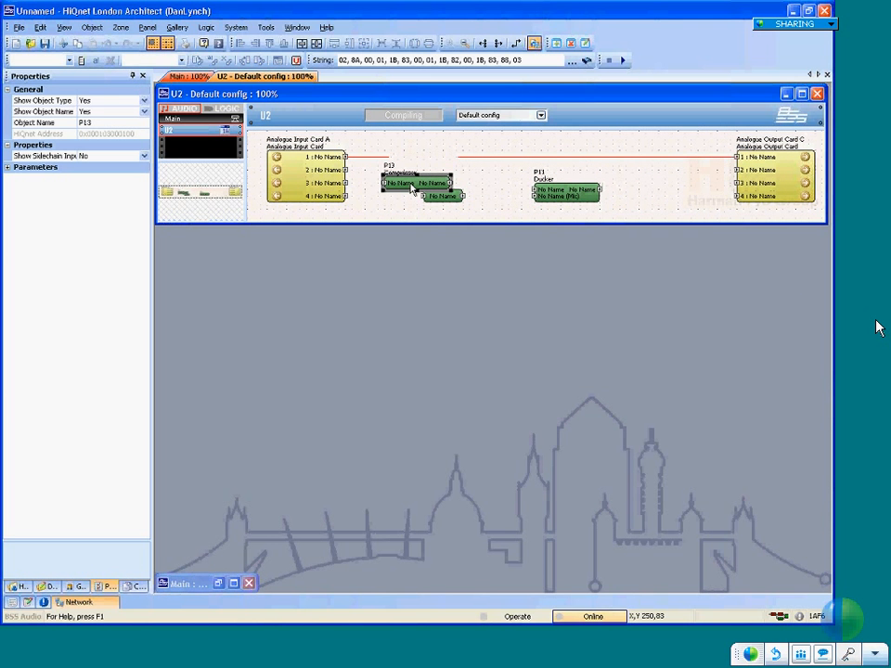
Open the control panels of the compressor and the limiter, placing the compressor's directly beneath the U2 configuration window
{"action": "double_click", "coordinate": [421, 187]}
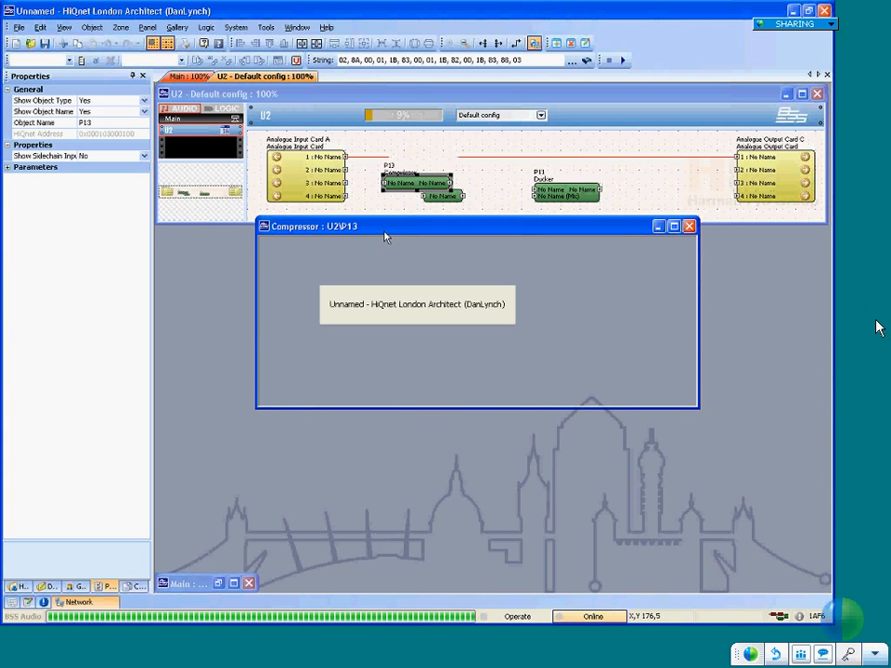
{"action": "left_click_drag", "start_coordinate": [417, 229], "coordinate": [285, 239]}
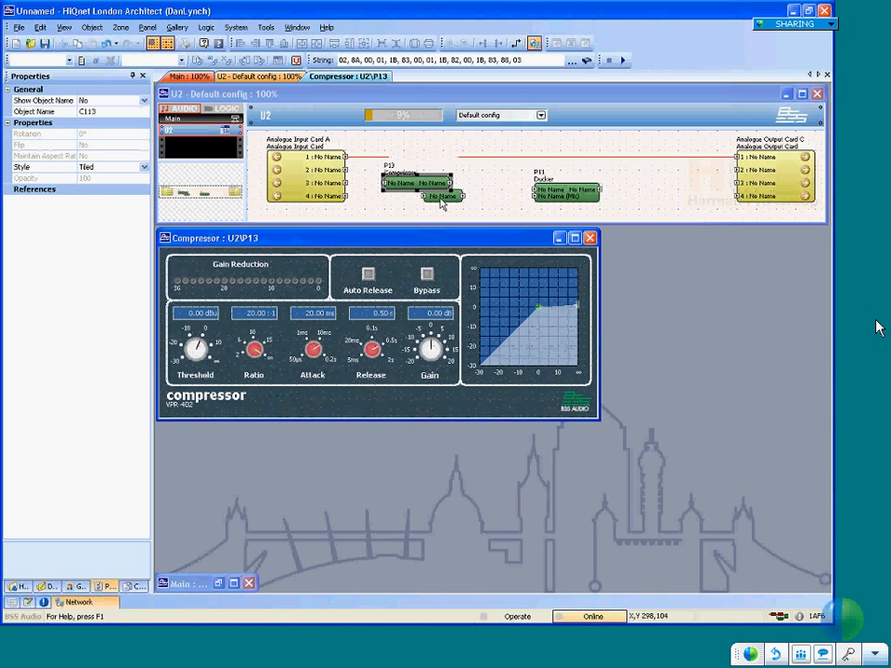
{"action": "double_click", "coordinate": [440, 197]}
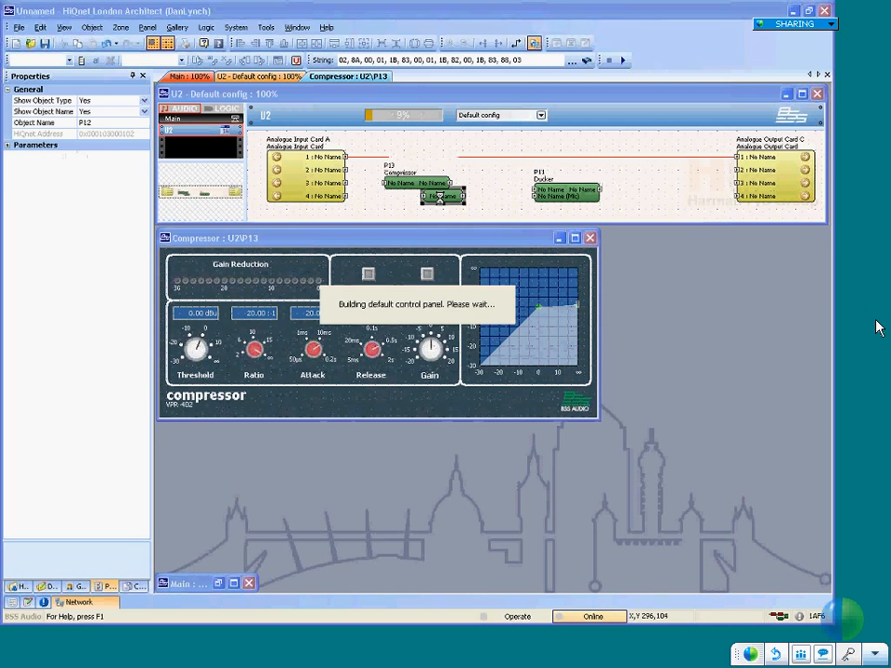
Set the compressor's ratio to ∞:1 and the limiter's release to 1.00 ms
{"action": "left_click_drag", "start_coordinate": [251, 356], "coordinate": [292, 378]}
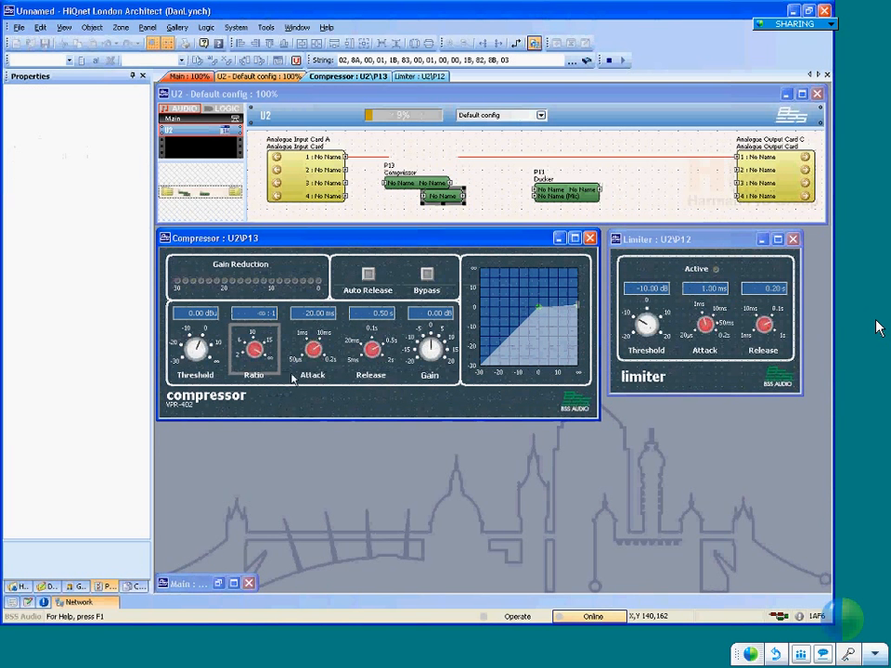
{"action": "left_click", "coordinate": [329, 406]}
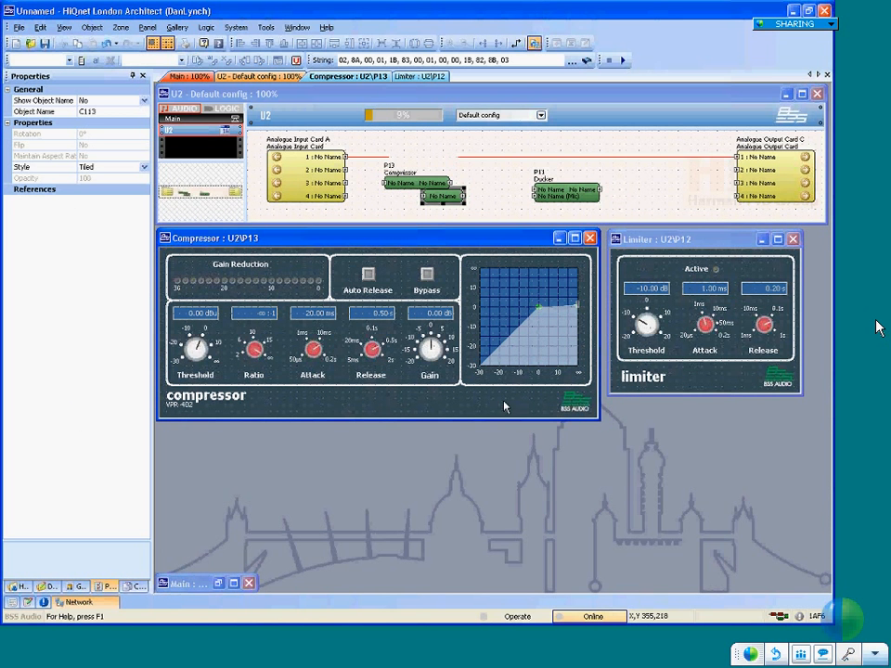
{"action": "key", "text": "F11"}
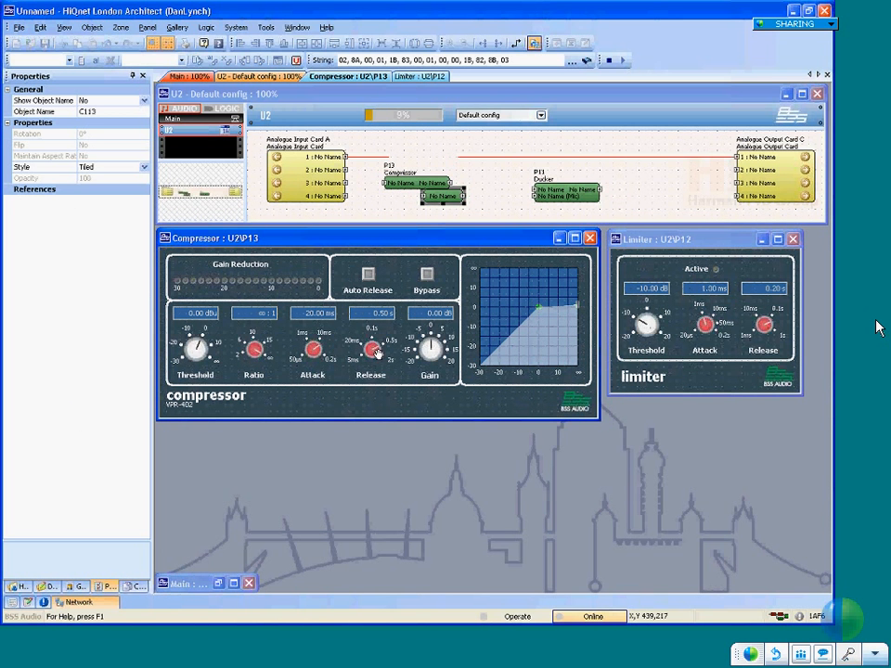
{"action": "left_click", "coordinate": [762, 329]}
{"action": "left_click_drag", "start_coordinate": [762, 329], "coordinate": [753, 447]}
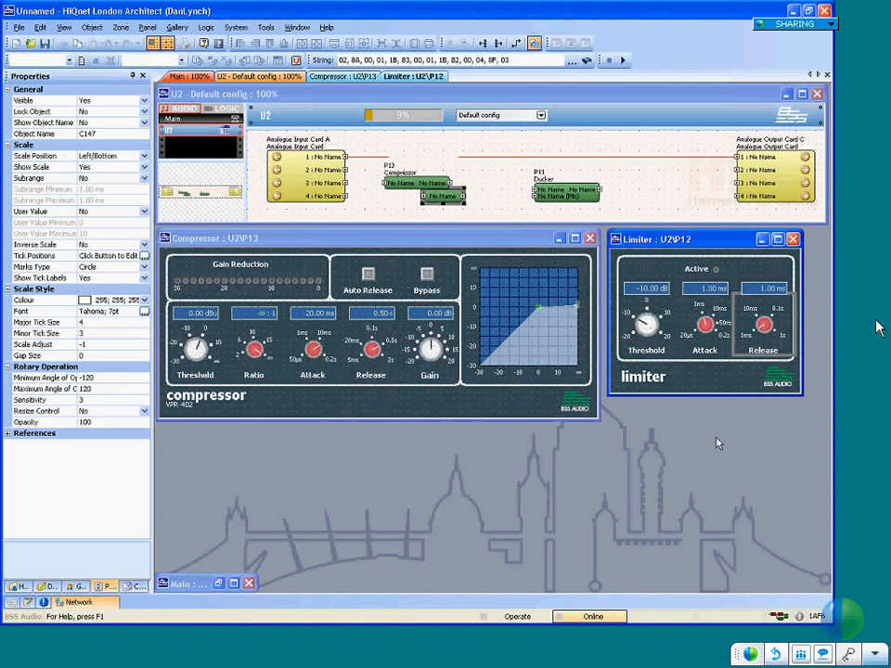
Compare the compressor's release control with the limiter's threshold control
{"action": "left_click", "coordinate": [375, 353]}
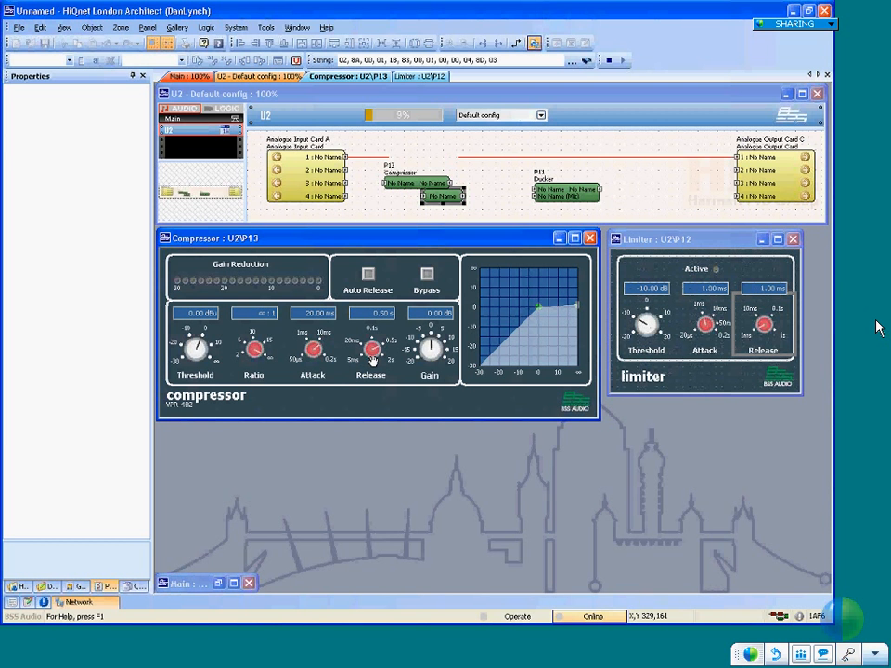
{"action": "left_click", "coordinate": [372, 358]}
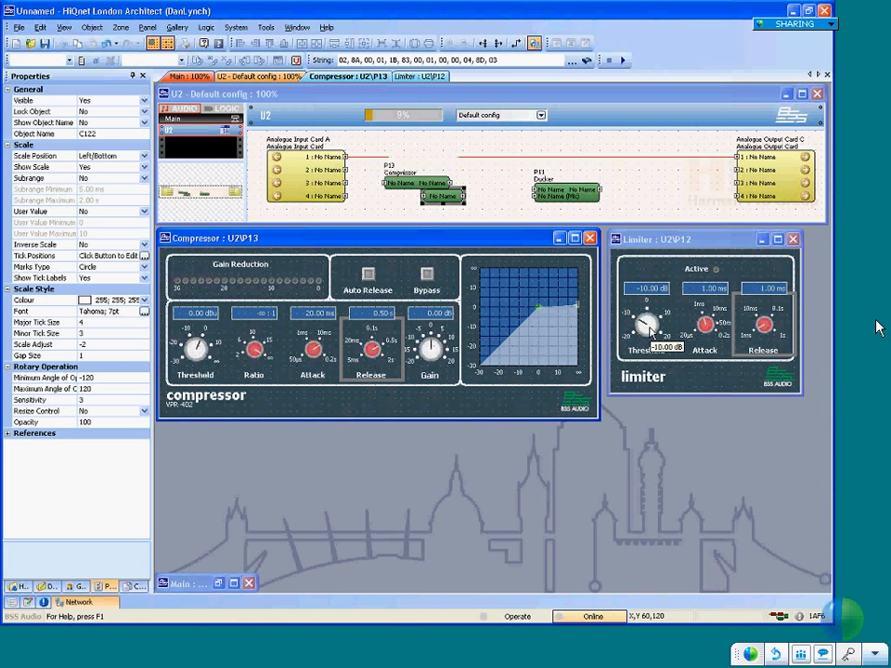
{"action": "left_click", "coordinate": [650, 332]}
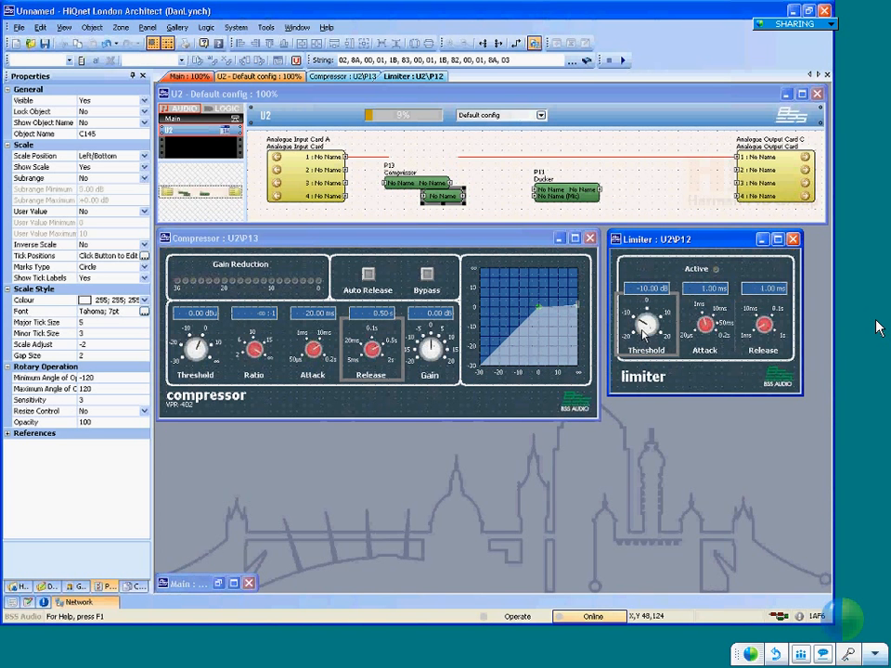
{"action": "mouse_move", "coordinate": [643, 332]}
Settle the limiter panel beside the compressor panel, and open the ducker's control panel beneath them
{"action": "left_click_drag", "start_coordinate": [687, 242], "coordinate": [715, 243]}
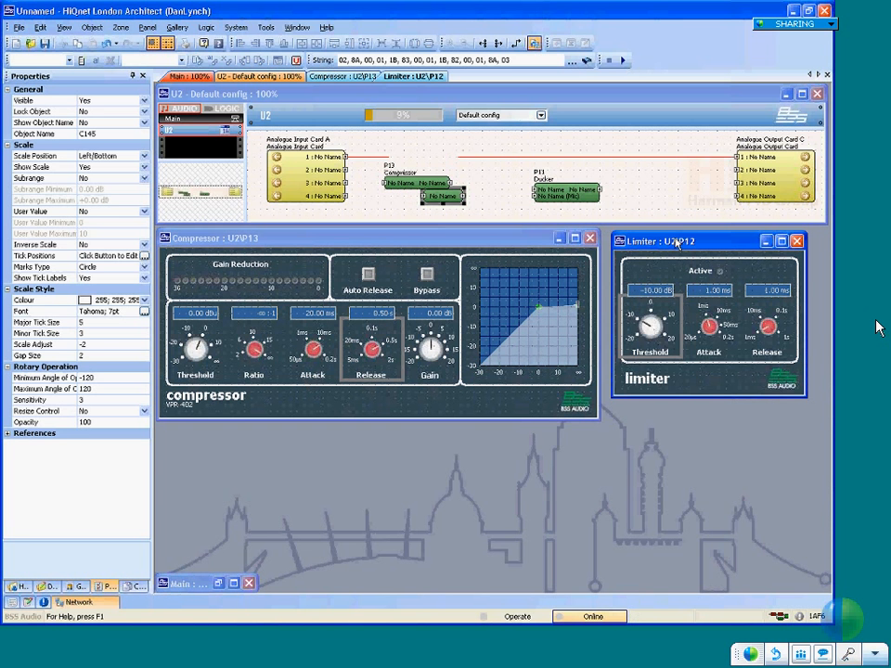
{"action": "left_click_drag", "start_coordinate": [681, 241], "coordinate": [673, 239]}
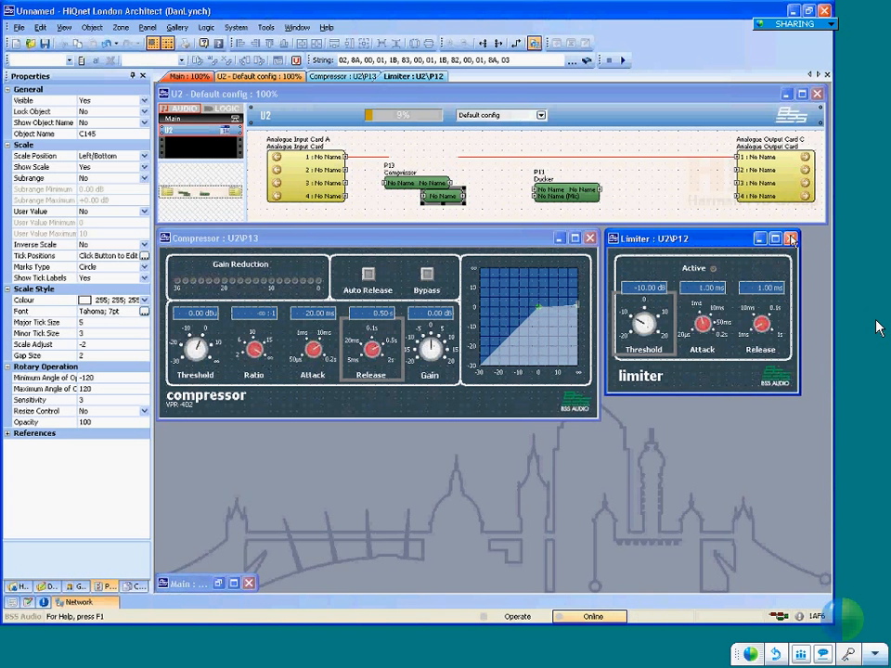
{"action": "double_click", "coordinate": [567, 200]}
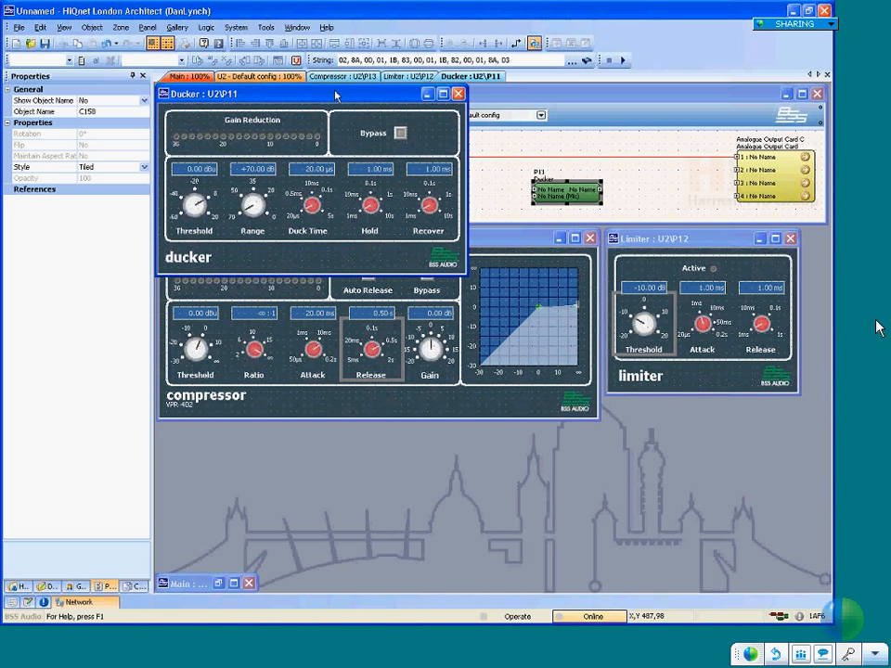
{"action": "left_click_drag", "start_coordinate": [336, 96], "coordinate": [470, 402]}
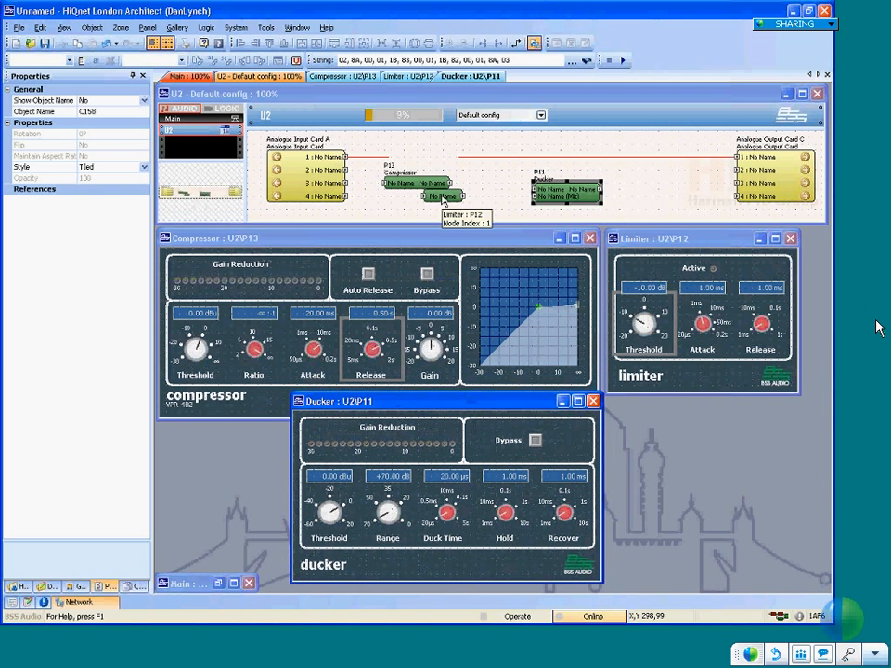
Move the limiter object away to near the output card and enable the compressor's sidechain input
{"action": "left_click_drag", "start_coordinate": [443, 199], "coordinate": [627, 166]}
{"action": "left_click", "coordinate": [417, 182]}
{"action": "double_click", "coordinate": [131, 155]}
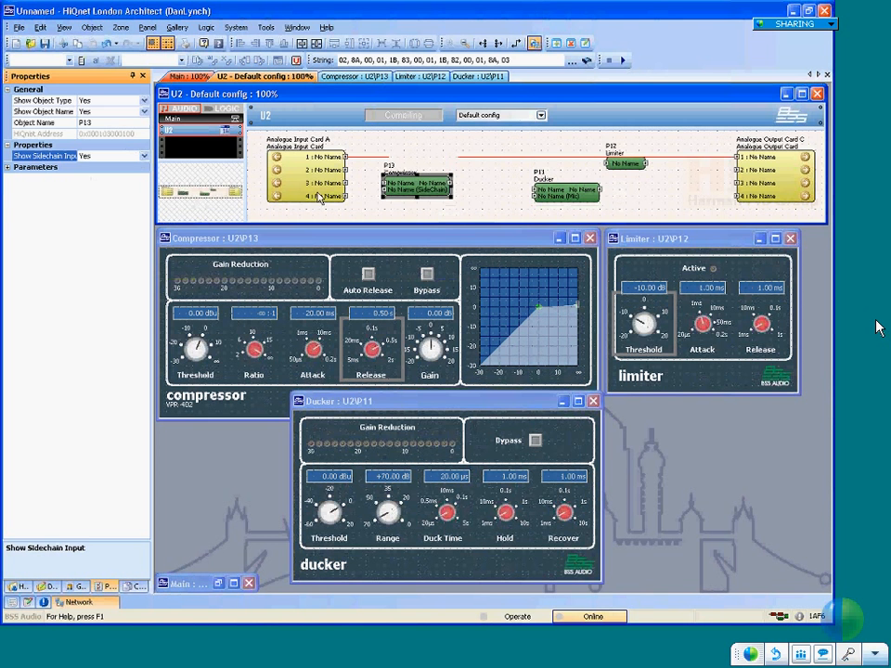
Place the compressor on the channel 1 wires and connect input channel 2 to its sidechain input
{"action": "left_click_drag", "start_coordinate": [420, 185], "coordinate": [423, 158]}
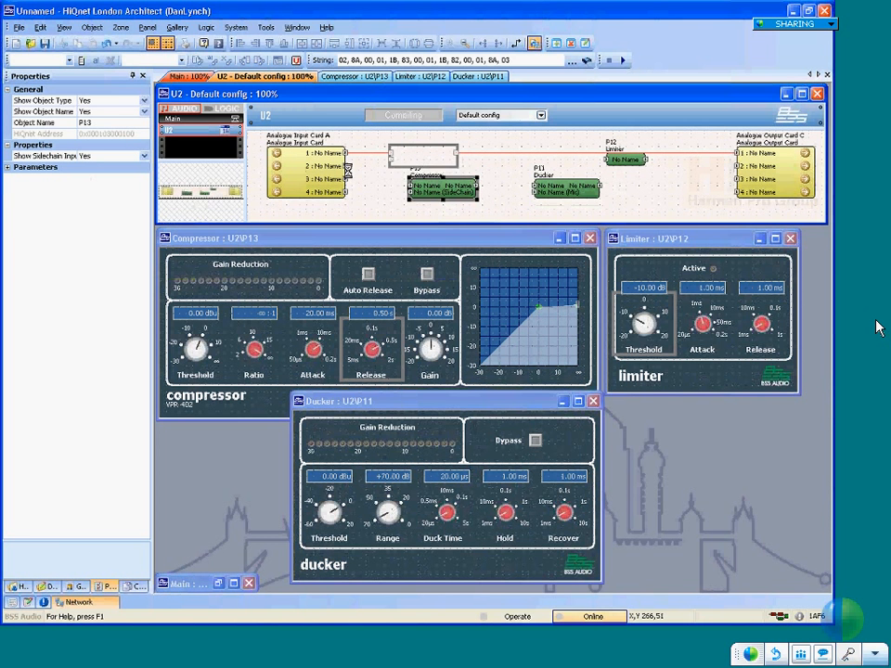
{"action": "mouse_move", "coordinate": [347, 170]}
{"action": "left_mouse_down"}
{"action": "mouse_move", "coordinate": [377, 173]}
{"action": "mouse_move", "coordinate": [390, 164]}
{"action": "left_mouse_up"}
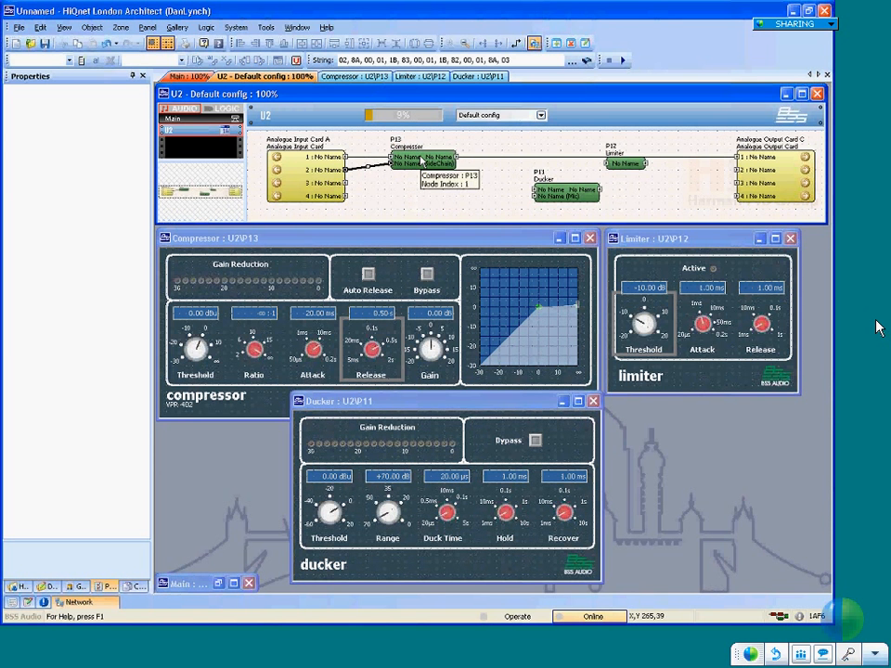
{"action": "left_click", "coordinate": [422, 158]}
Trace the compressor's signal path by selecting its channel 1 wires and its sidechain wire
{"action": "left_click", "coordinate": [367, 162]}
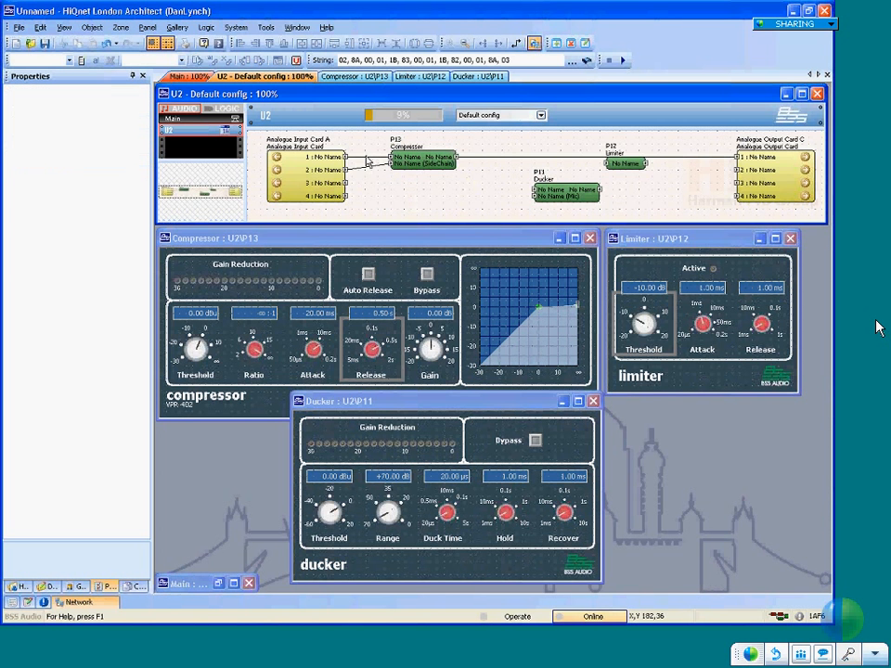
{"action": "left_click", "coordinate": [367, 157]}
{"action": "left_click", "coordinate": [469, 157], "text": "shift"}
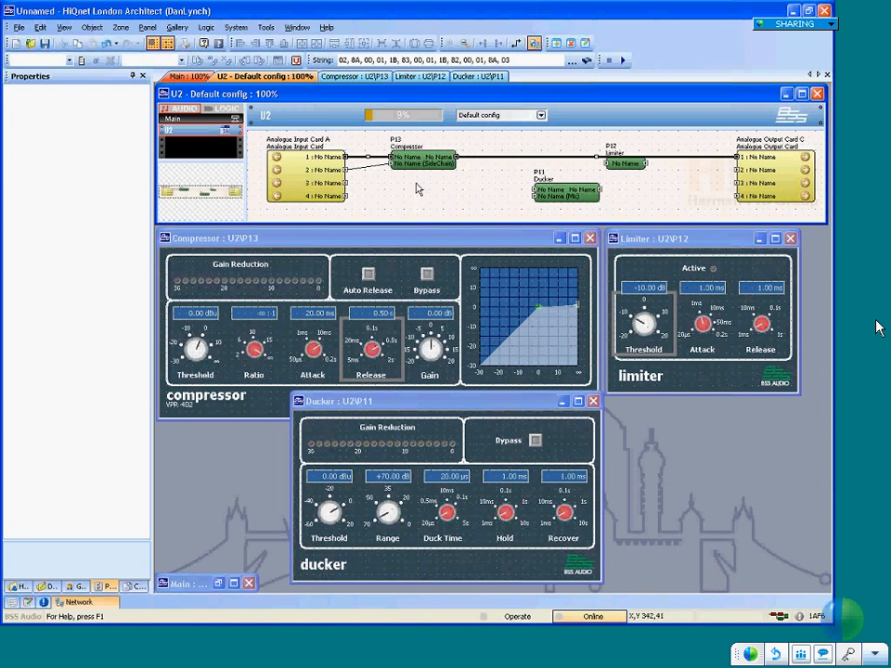
{"action": "left_click", "coordinate": [374, 166]}
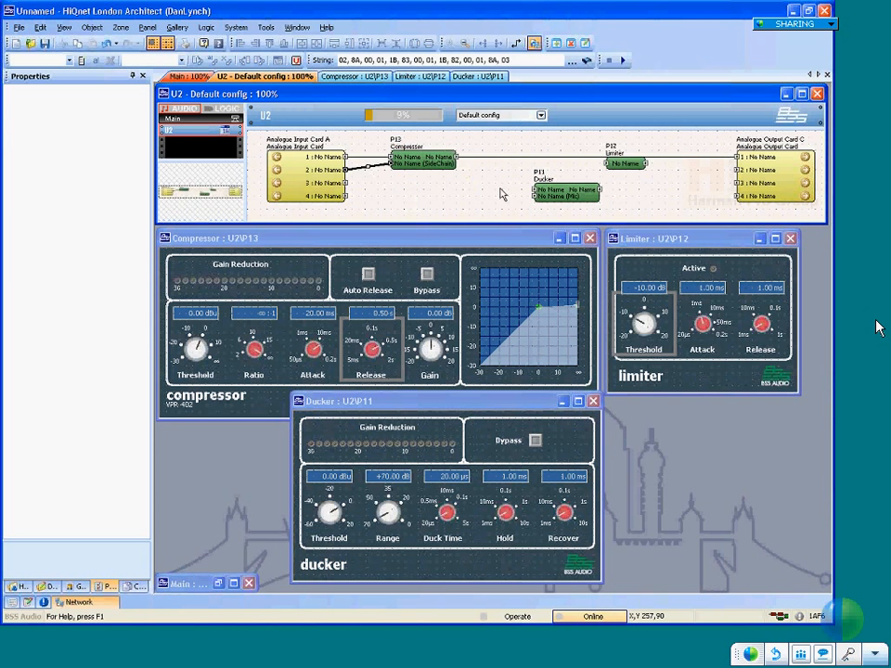
Delete the limiter and move the ducker directly below the compressor
{"action": "left_click", "coordinate": [625, 163]}
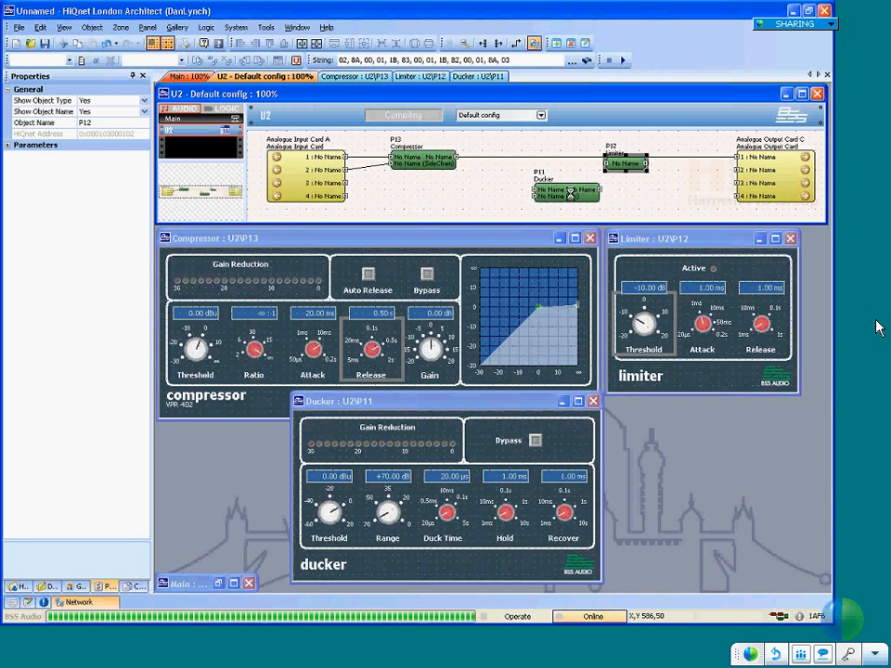
{"action": "key", "text": "Delete"}
{"action": "left_click_drag", "start_coordinate": [568, 197], "coordinate": [423, 193]}
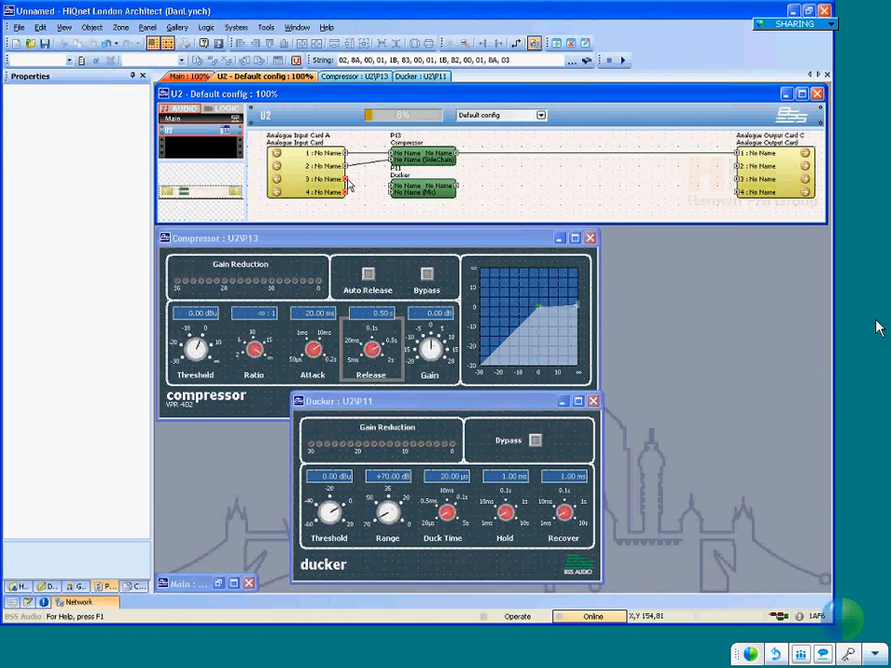
Wire input channel 3 to the ducker's main input and input channel 4 to its mic input
{"action": "left_click_drag", "start_coordinate": [346, 180], "coordinate": [422, 190]}
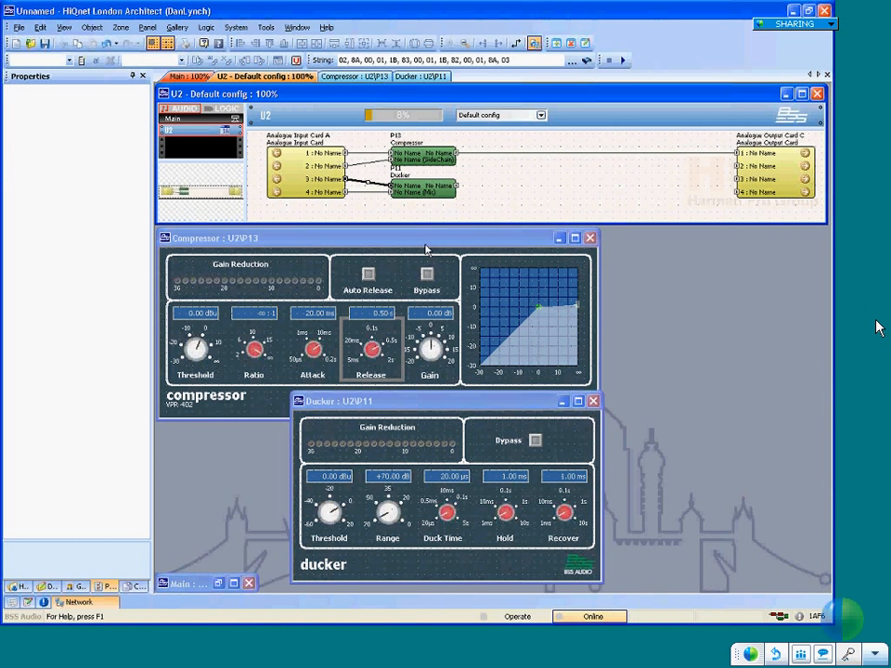
{"action": "left_click", "coordinate": [374, 192]}
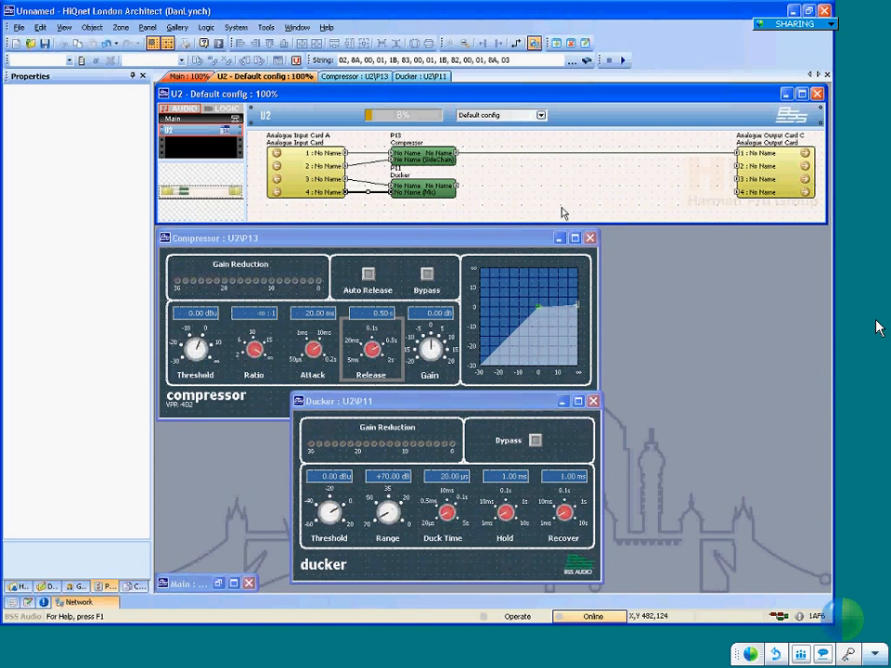
Examine the ducker's properties and its threshold and range controls against the compressor object
{"action": "left_click", "coordinate": [401, 190]}
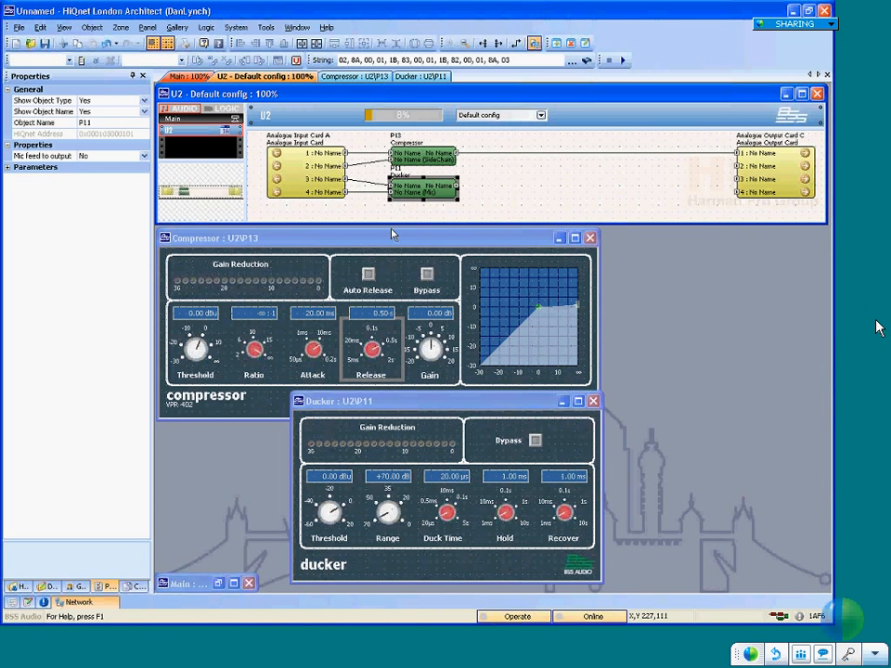
{"action": "left_click", "coordinate": [336, 521]}
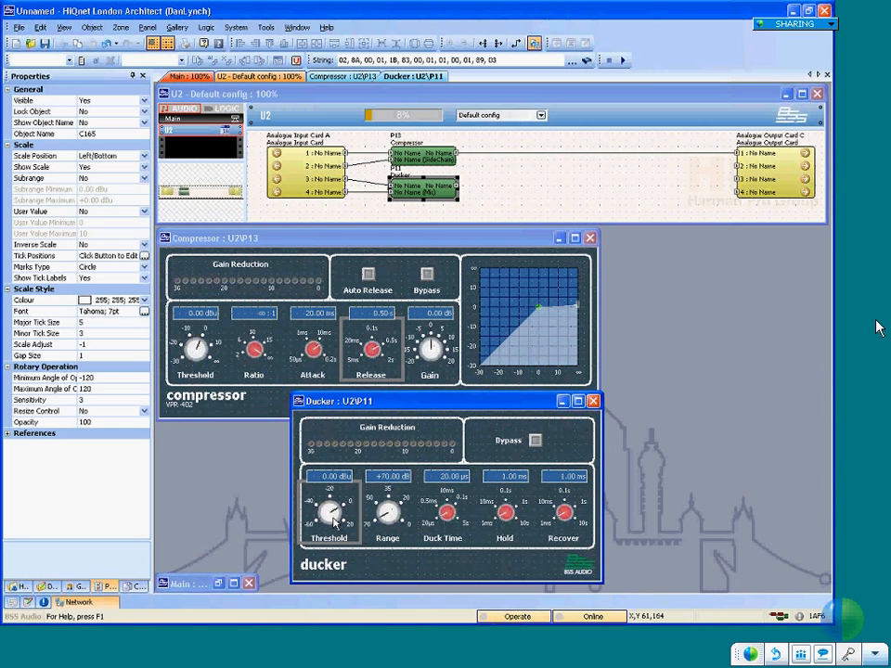
{"action": "left_click", "coordinate": [391, 510]}
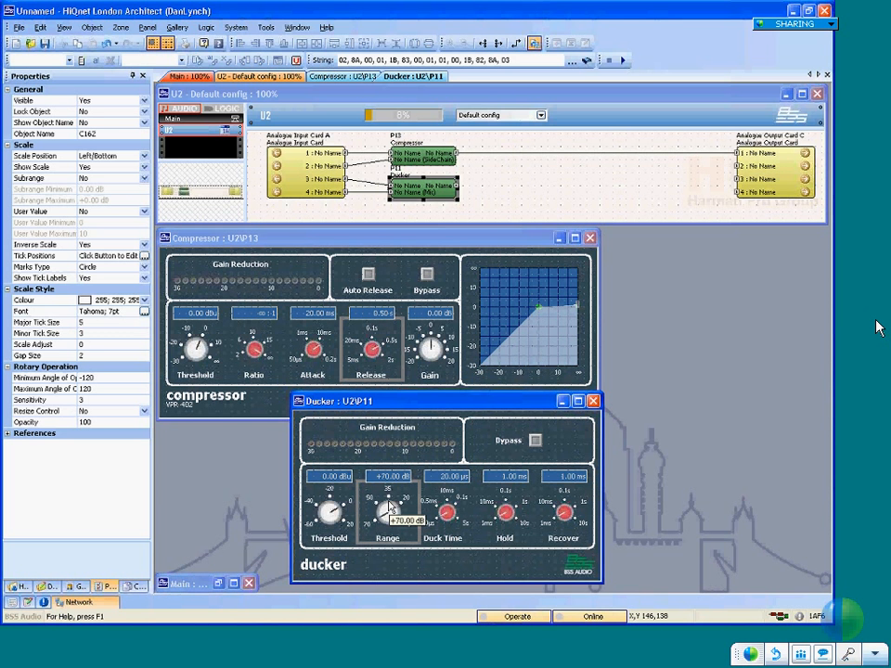
{"action": "left_click", "coordinate": [422, 155]}
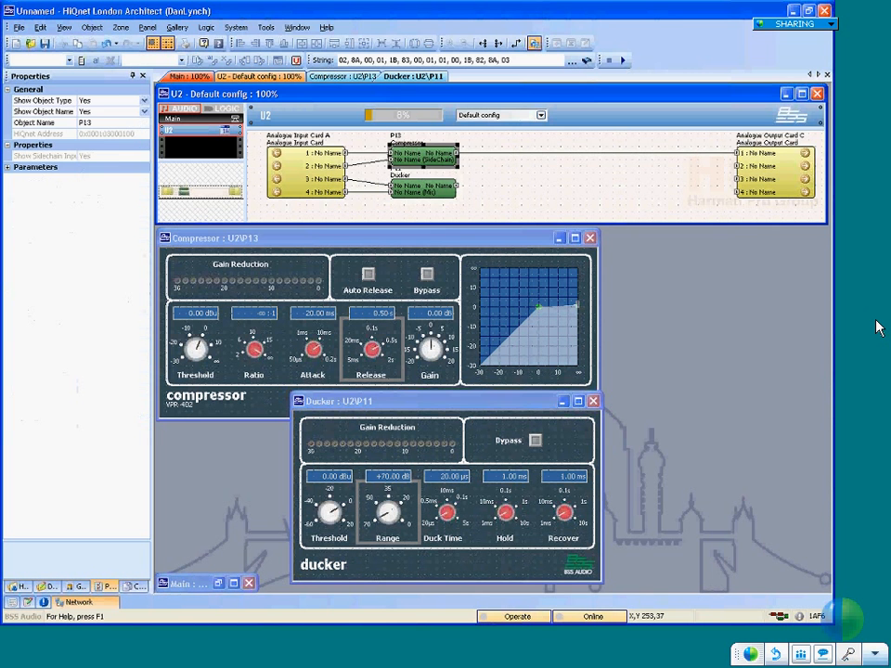
Replace the compressor with a gate in the same position and set its Show Sidechain Input property to Yes
{"action": "key", "text": "Delete"}
{"action": "right_click", "coordinate": [409, 156]}
{"action": "mouse_move", "coordinate": [549, 169]}
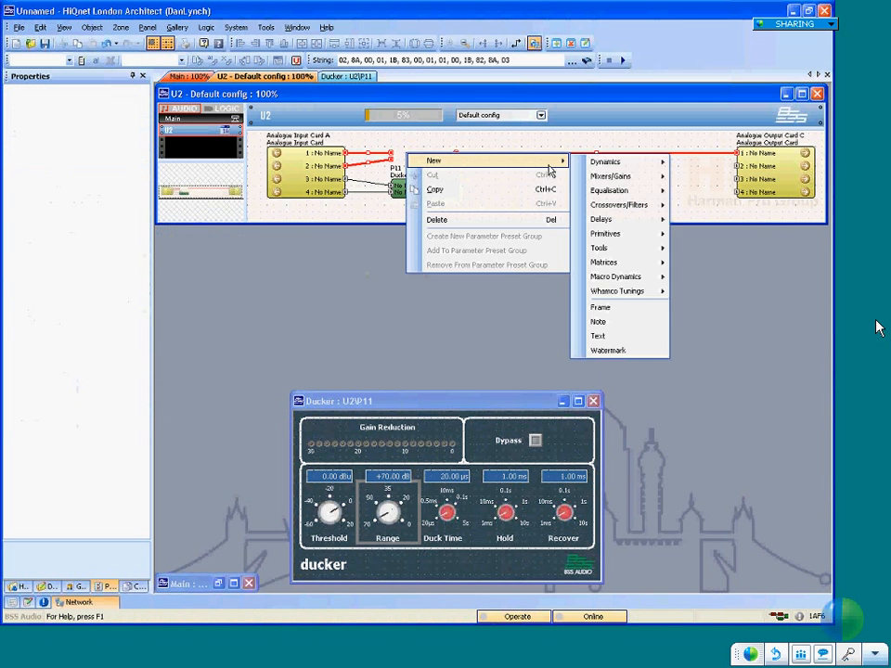
{"action": "mouse_move", "coordinate": [613, 162]}
{"action": "left_click", "coordinate": [715, 206]}
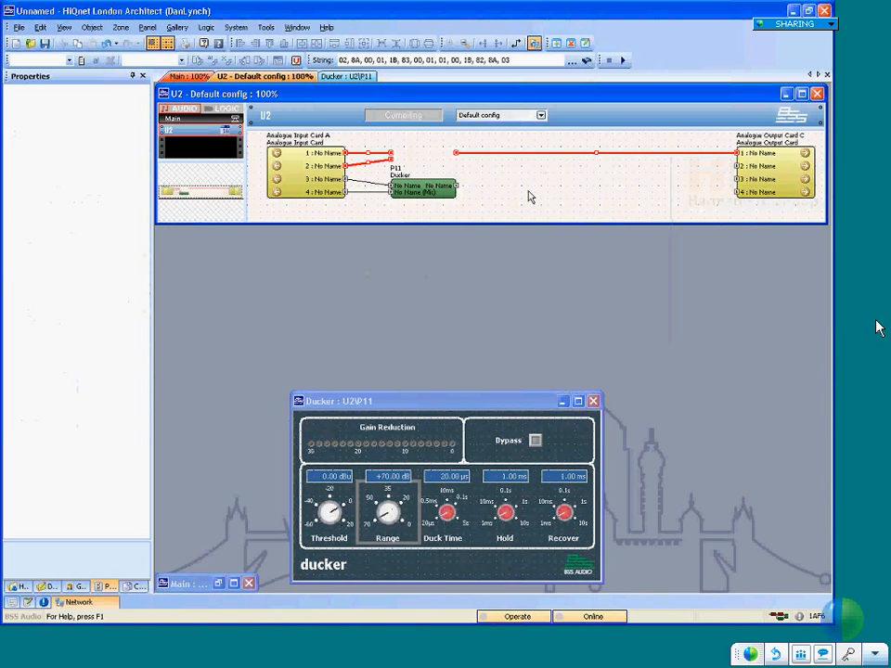
{"action": "left_click", "coordinate": [125, 156]}
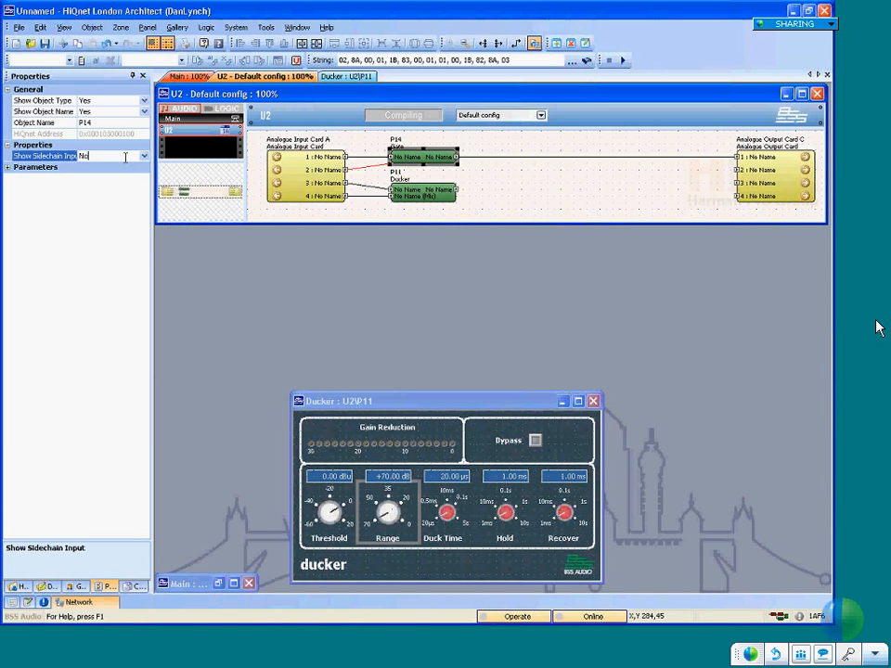
{"action": "double_click", "coordinate": [125, 156]}
{"action": "left_click", "coordinate": [425, 158]}
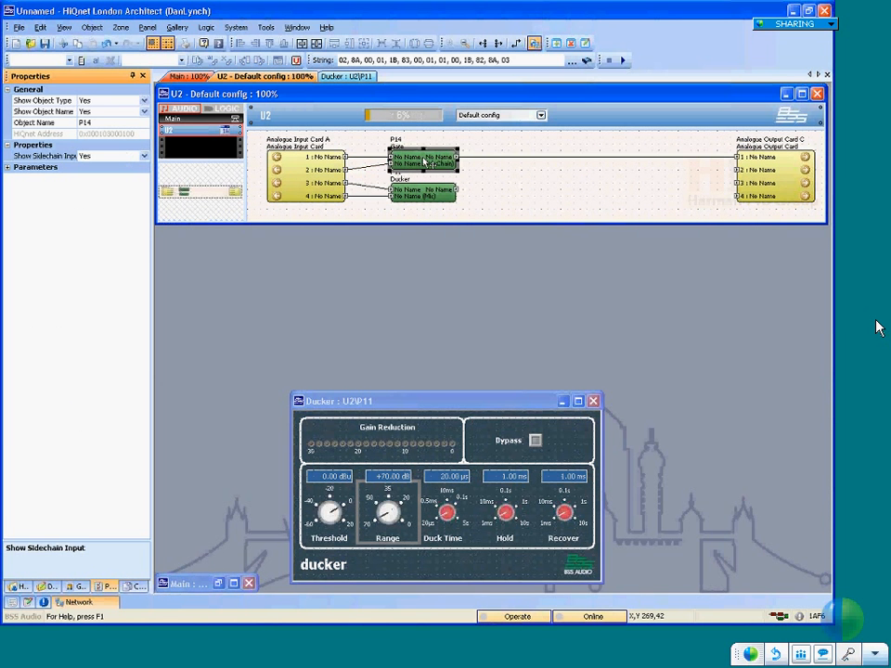
Open the gate's control panel, arrange it beside the ducker's panel, and compare their controls and the gate's sidechain wire
{"action": "double_click", "coordinate": [425, 161]}
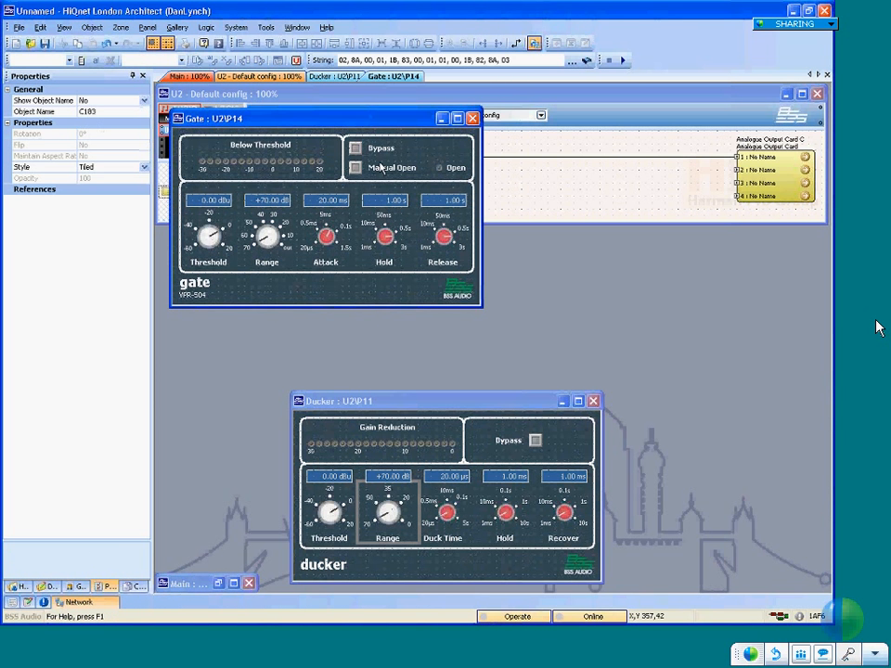
{"action": "left_click_drag", "start_coordinate": [544, 409], "coordinate": [544, 410]}
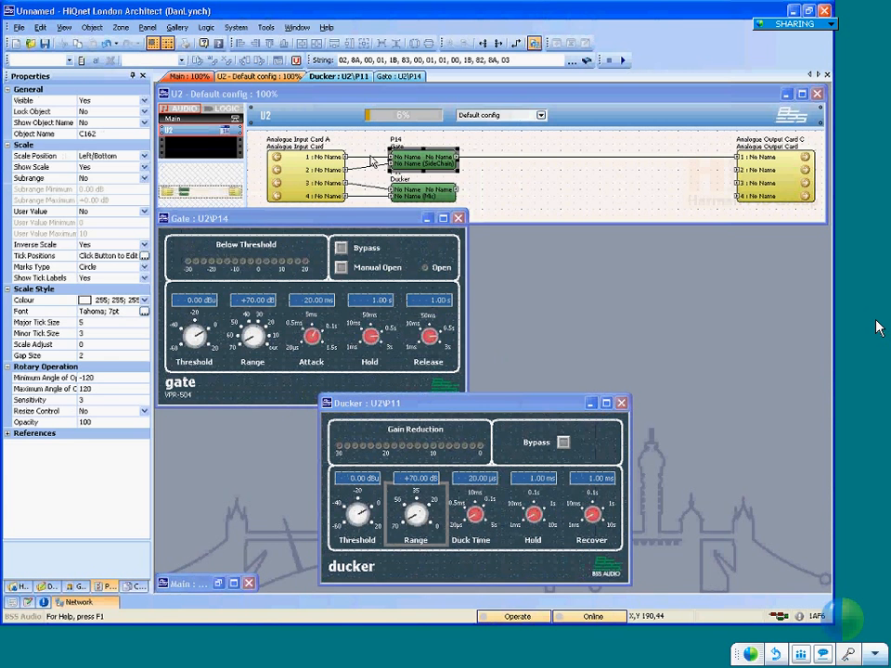
{"action": "left_click", "coordinate": [374, 163]}
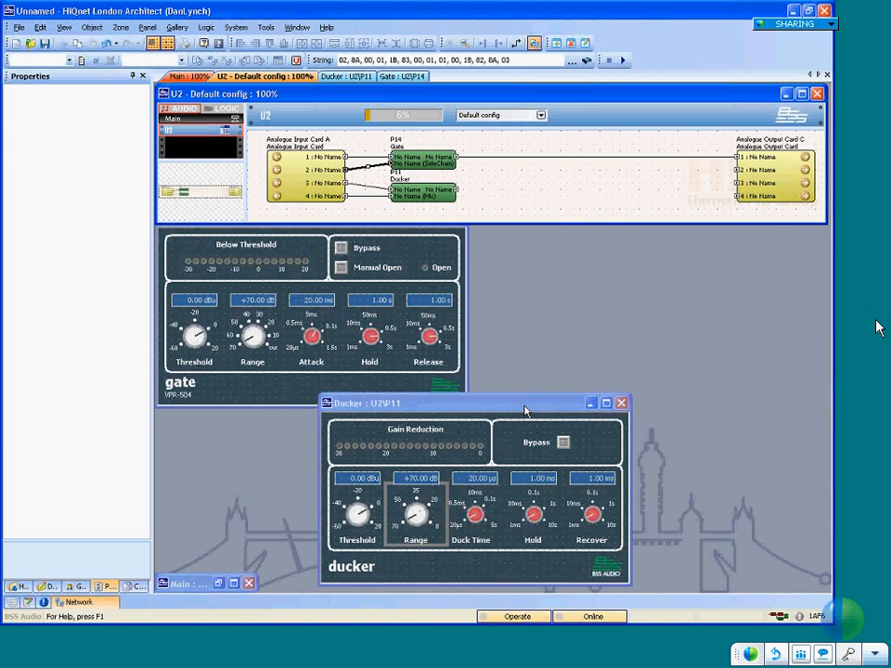
{"action": "left_click_drag", "start_coordinate": [524, 411], "coordinate": [686, 403]}
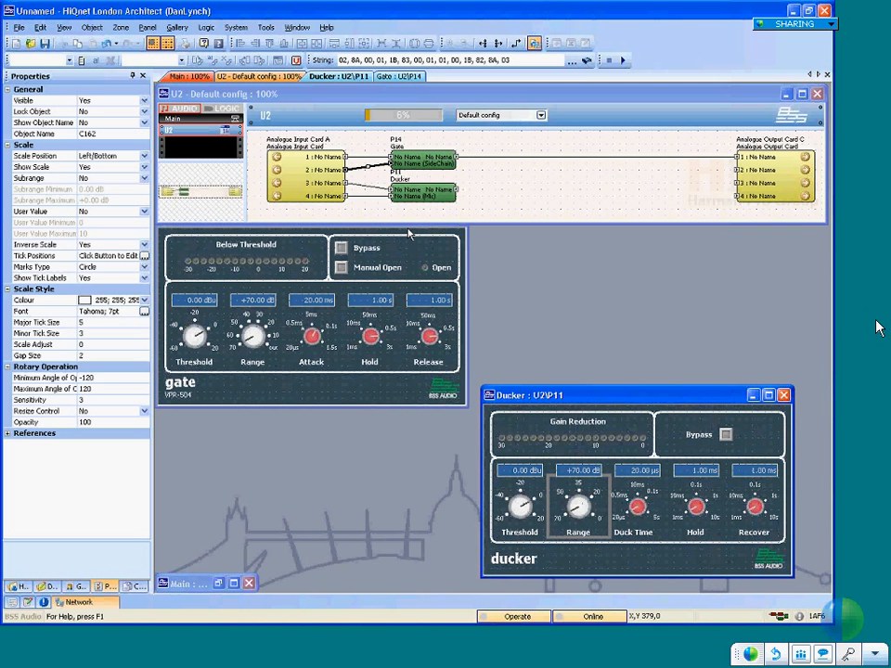
{"action": "left_click", "coordinate": [409, 234]}
{"action": "mouse_move", "coordinate": [409, 216]}
{"action": "left_mouse_down"}
{"action": "mouse_move", "coordinate": [410, 246]}
{"action": "mouse_move", "coordinate": [407, 238]}
{"action": "left_mouse_up"}
{"action": "left_click", "coordinate": [631, 405]}
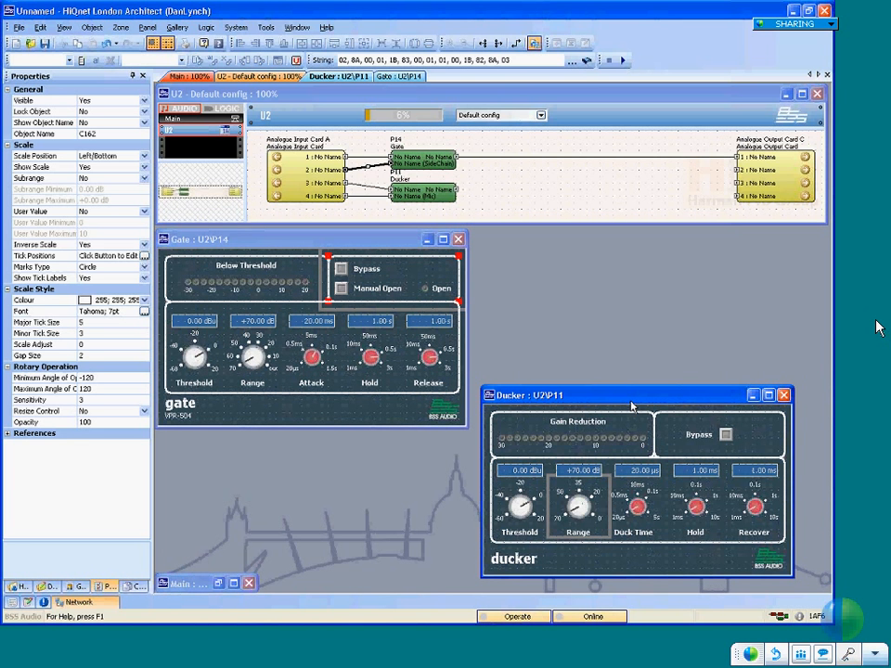
Delete the gate and put the ducker in its place, removing the ducker's wires from input channels 3 and 4
{"action": "left_click", "coordinate": [419, 169]}
{"action": "key", "text": "Delete"}
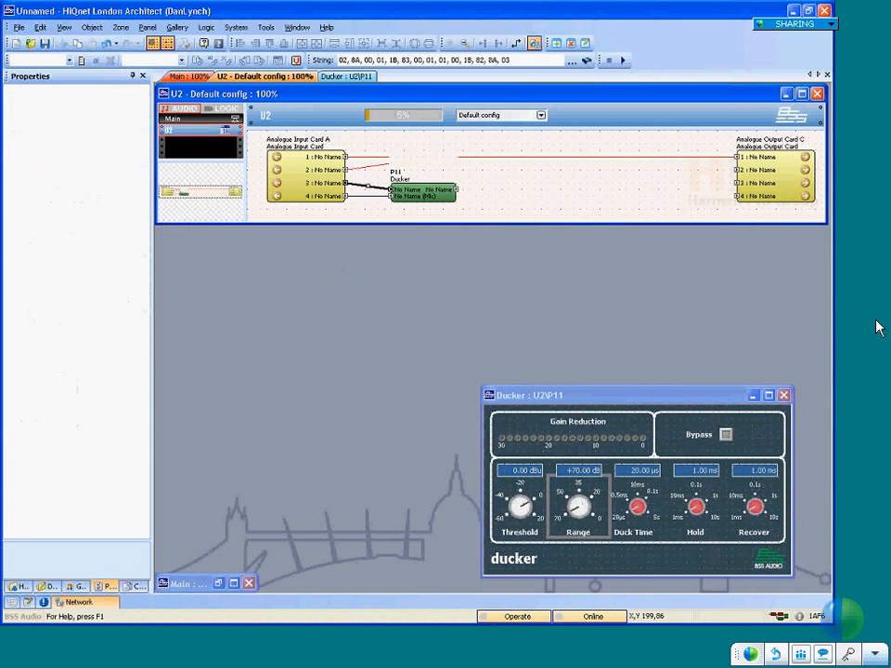
{"action": "key", "text": "Delete"}
{"action": "left_click", "coordinate": [378, 195]}
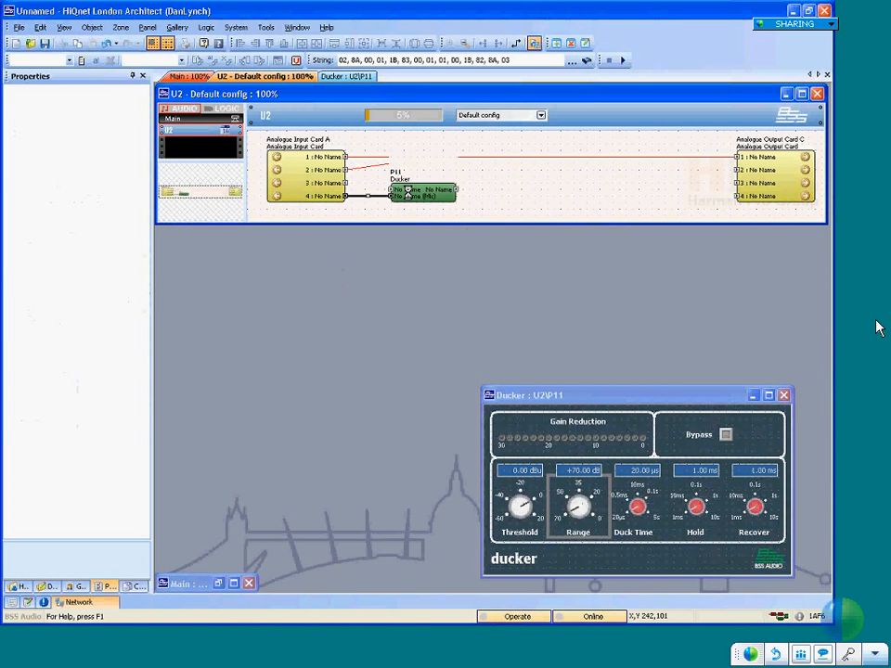
{"action": "key", "text": "Delete"}
{"action": "left_click_drag", "start_coordinate": [409, 195], "coordinate": [412, 164]}
{"action": "left_click", "coordinate": [406, 188]}
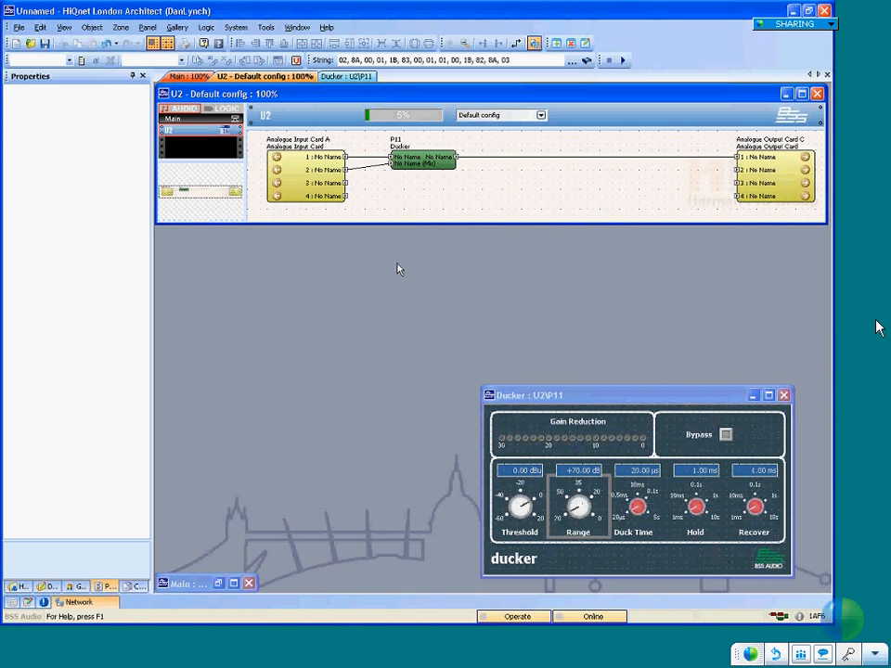
Toggle the ducker's Mic feed to output property and examine the advanced resource usage with it set to No
{"action": "left_click", "coordinate": [409, 164]}
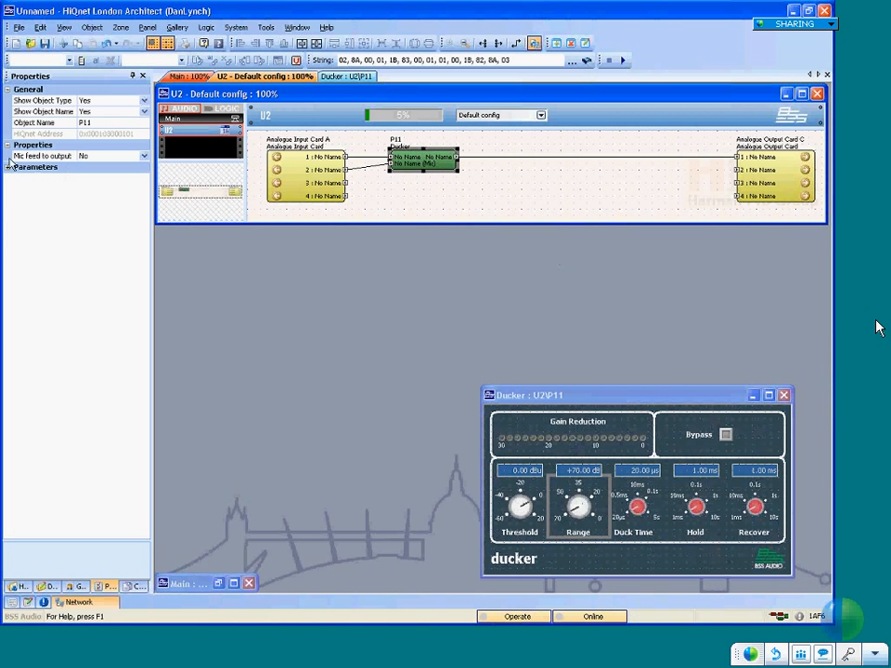
{"action": "double_click", "coordinate": [105, 155]}
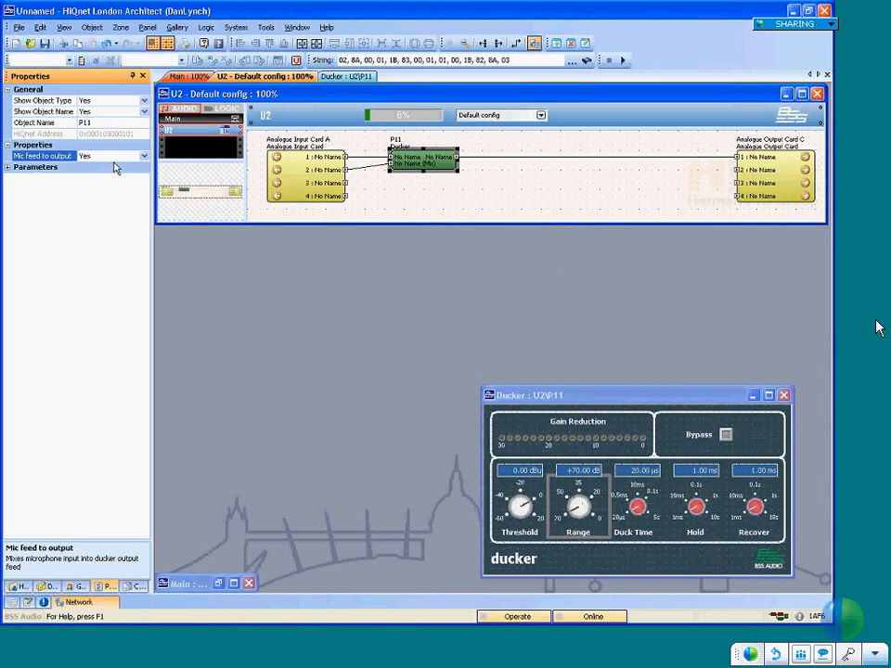
{"action": "double_click", "coordinate": [105, 155]}
{"action": "double_click", "coordinate": [415, 123]}
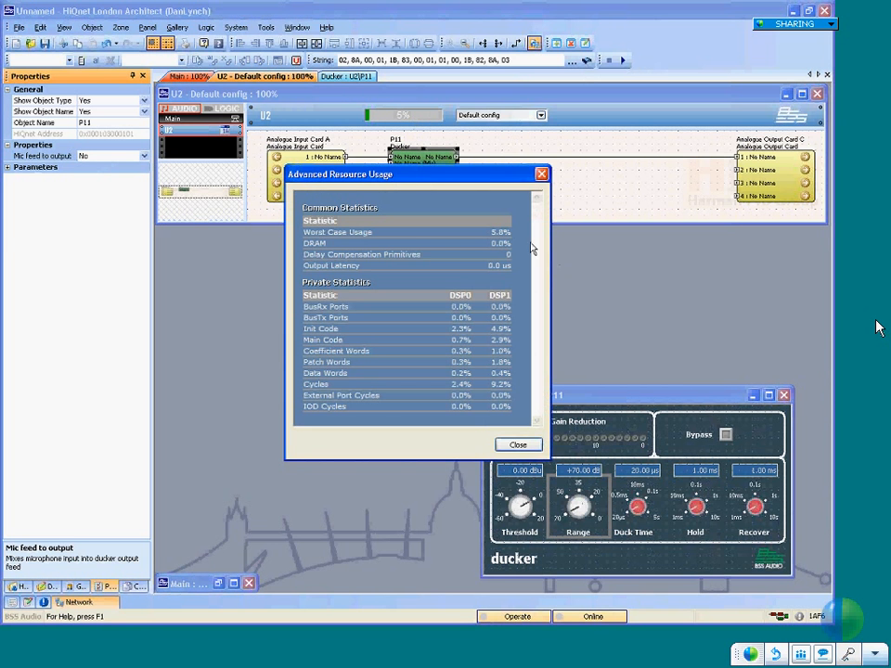
{"action": "left_click", "coordinate": [531, 453]}
Set the ducker's Mic feed to output to Yes and check the advanced resource usage again
{"action": "double_click", "coordinate": [107, 156]}
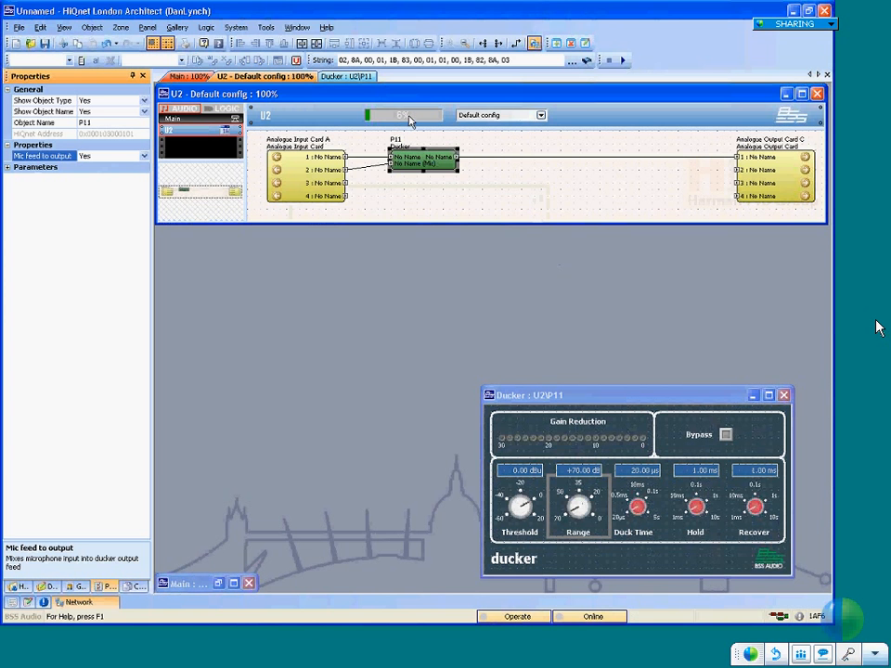
{"action": "double_click", "coordinate": [408, 119]}
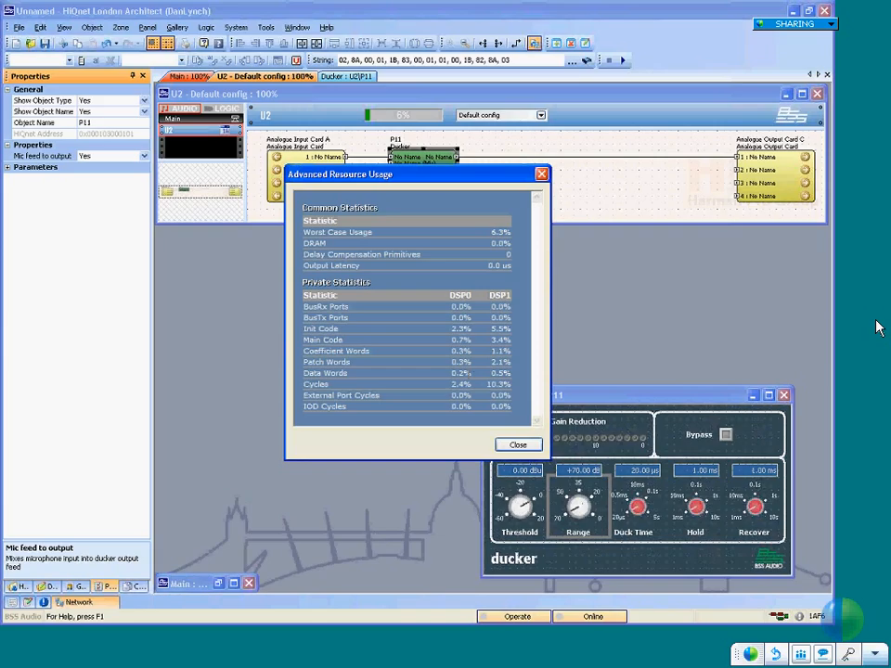
{"action": "left_click", "coordinate": [519, 446]}
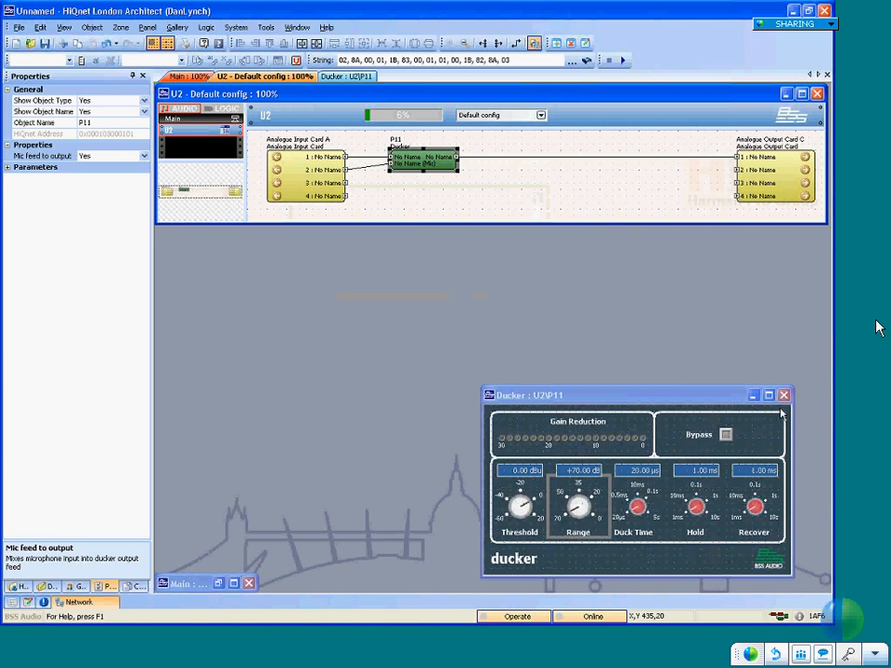
Add a Leveller and an Ambient Noise Compensator side by side below the ducker
{"action": "right_click", "coordinate": [386, 185]}
{"action": "mouse_move", "coordinate": [391, 189]}
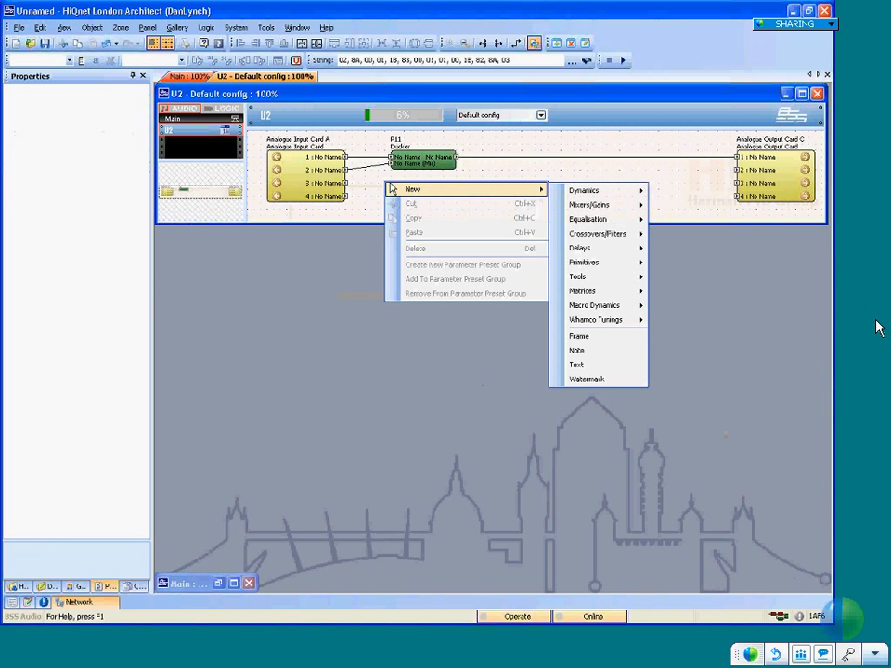
{"action": "mouse_move", "coordinate": [606, 193]}
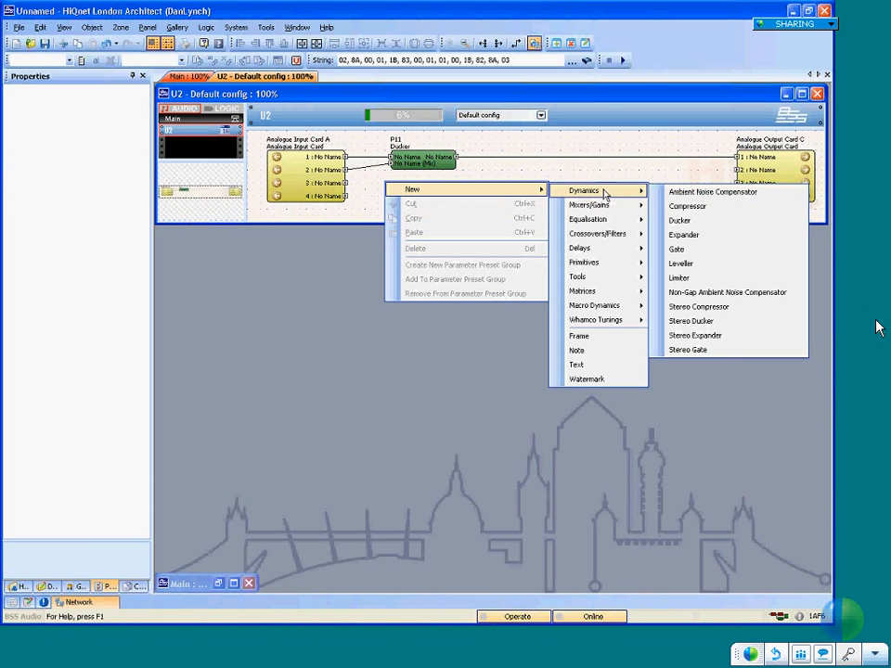
{"action": "left_click", "coordinate": [692, 268]}
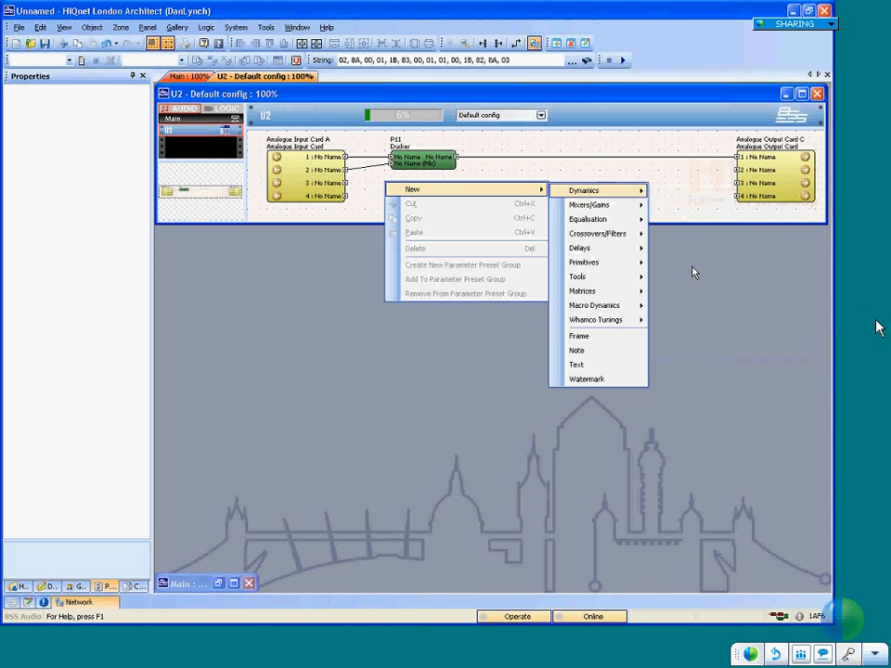
{"action": "right_click", "coordinate": [451, 188]}
{"action": "mouse_move", "coordinate": [601, 193]}
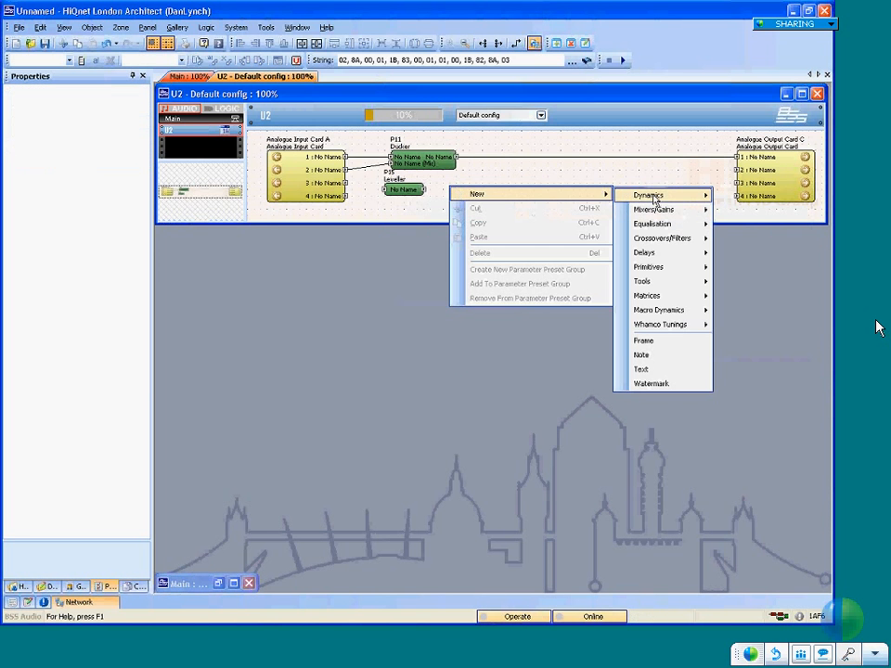
{"action": "mouse_move", "coordinate": [654, 199]}
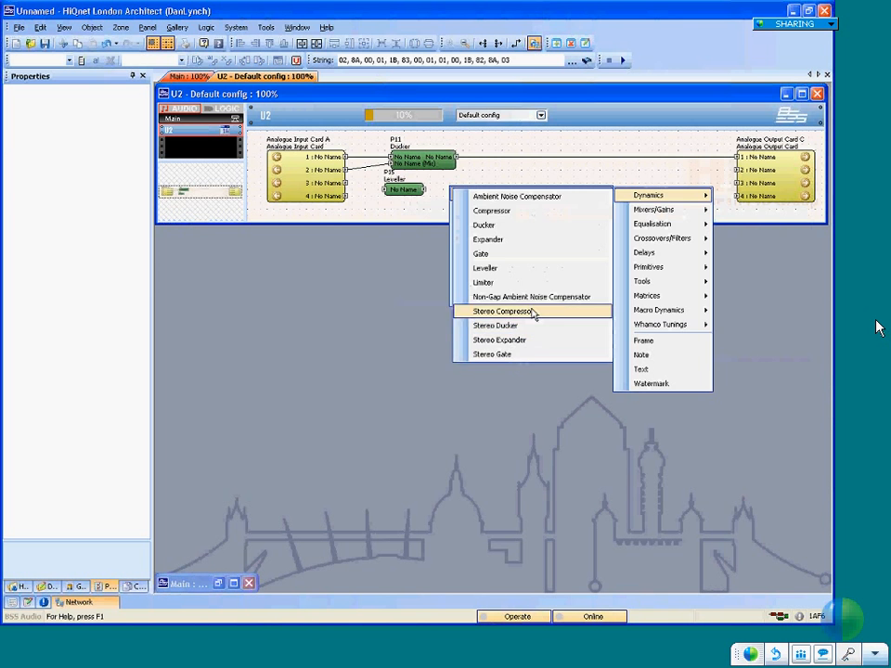
{"action": "left_click", "coordinate": [547, 196]}
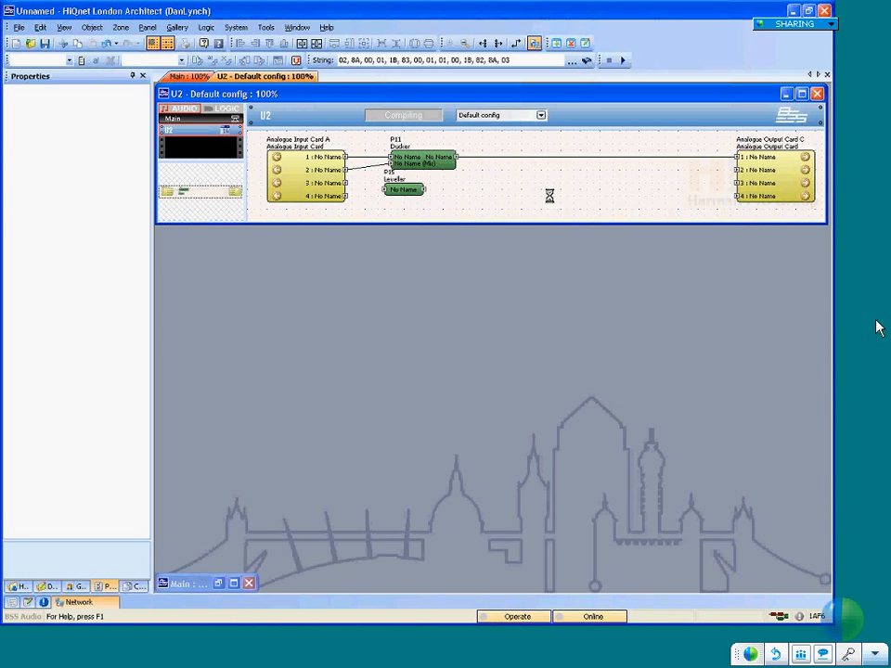
Add a Non-Gap Ambient Noise Compensator in the same row and space the two compensators farther from the leveller
{"action": "right_click", "coordinate": [561, 188]}
{"action": "mouse_move", "coordinate": [562, 188]}
{"action": "mouse_move", "coordinate": [747, 189]}
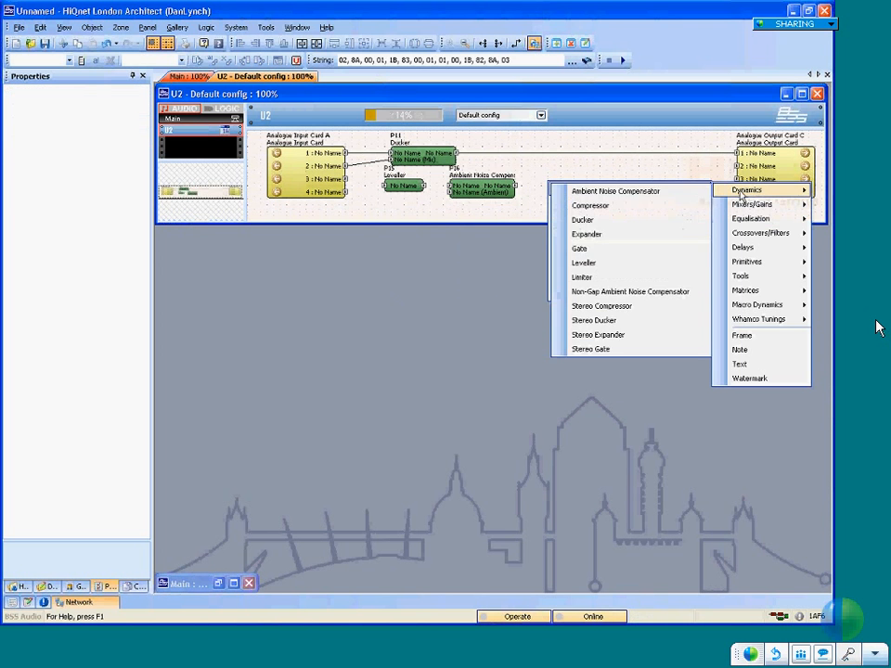
{"action": "left_click", "coordinate": [600, 294]}
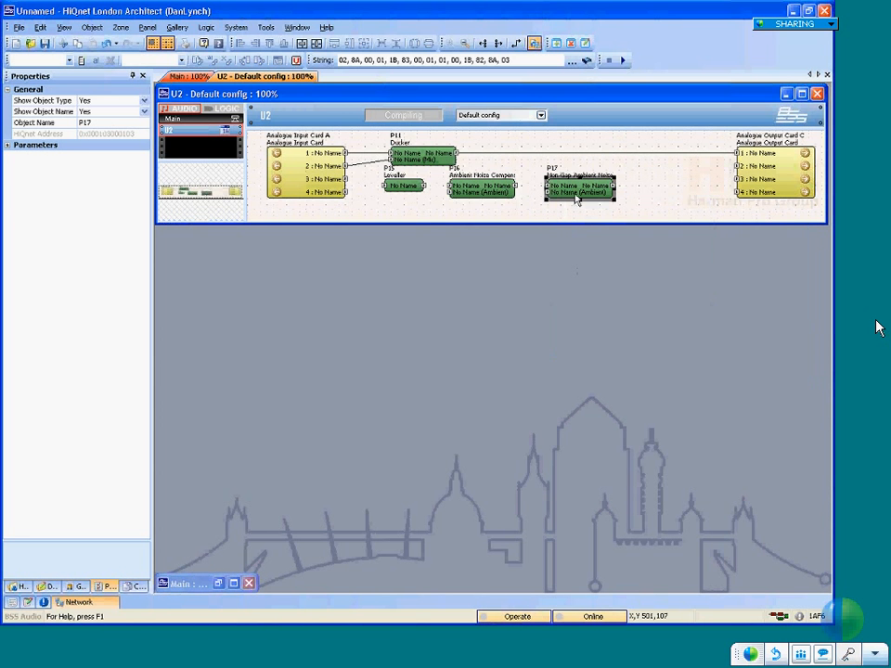
{"action": "left_click_drag", "start_coordinate": [480, 195], "coordinate": [558, 195]}
Open the leveller's control panel and position it below the configuration window
{"action": "left_click", "coordinate": [402, 193]}
{"action": "double_click", "coordinate": [403, 191]}
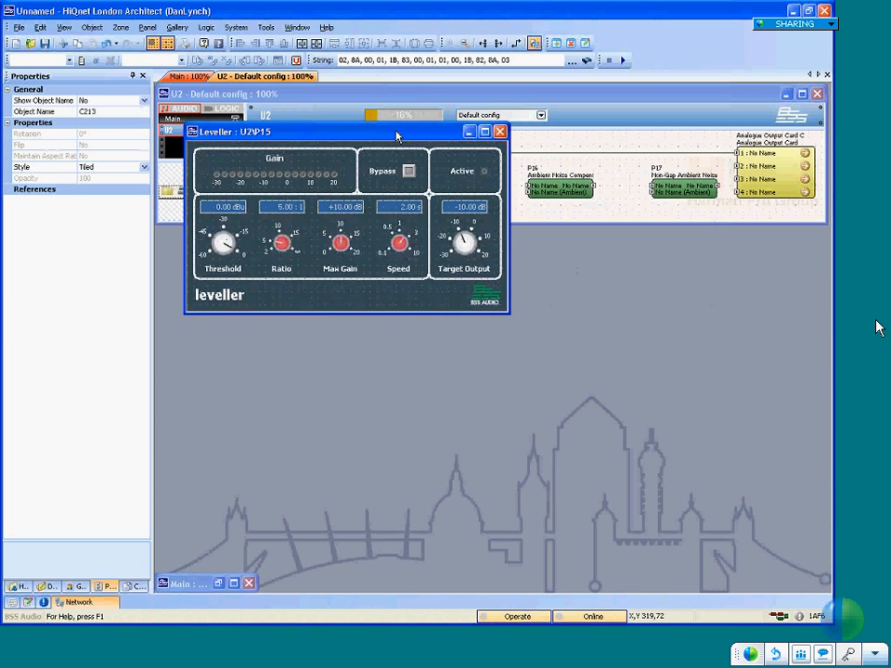
{"action": "left_click_drag", "start_coordinate": [410, 188], "coordinate": [374, 244]}
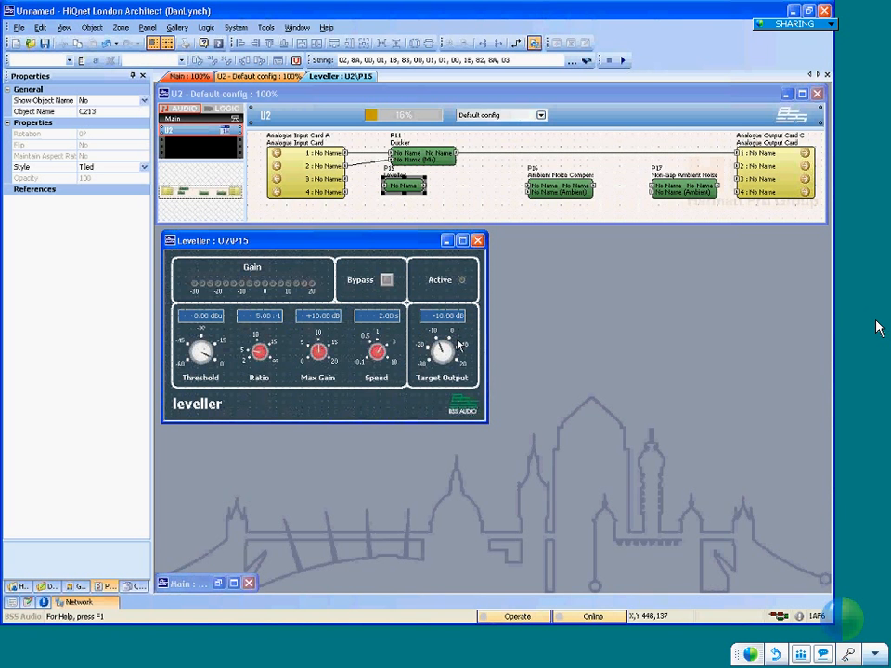
Set the leveller's ratio to 2:1 and its threshold to -15 dBu
{"action": "mouse_move", "coordinate": [458, 345]}
{"action": "mouse_move", "coordinate": [261, 353]}
{"action": "left_mouse_down"}
{"action": "mouse_move", "coordinate": [257, 378]}
{"action": "mouse_move", "coordinate": [273, 353]}
{"action": "mouse_move", "coordinate": [261, 355]}
{"action": "mouse_move", "coordinate": [260, 370]}
{"action": "left_mouse_up"}
{"action": "left_click", "coordinate": [202, 315]}
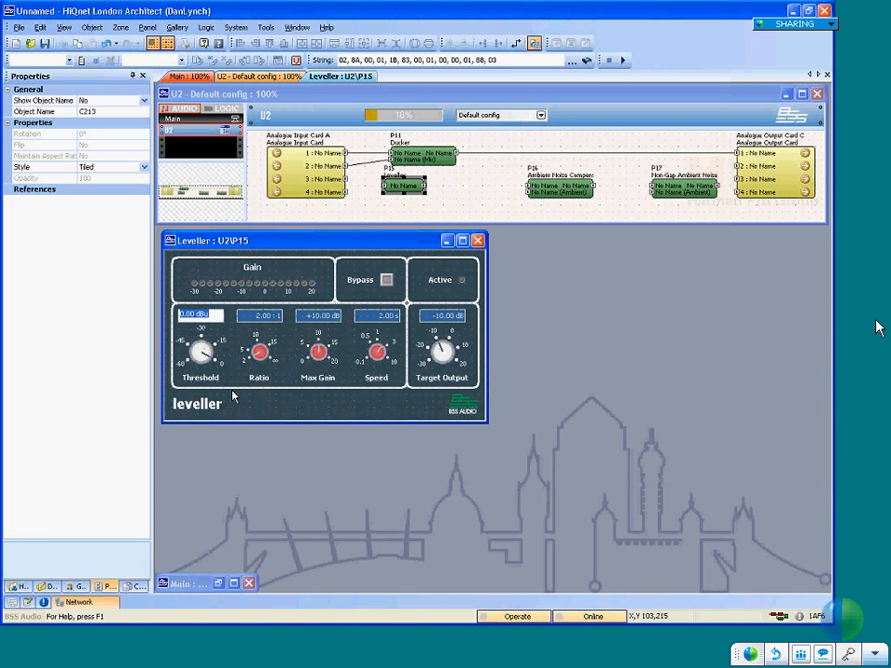
{"action": "type", "text": "-15"}
{"action": "key", "text": "Return"}
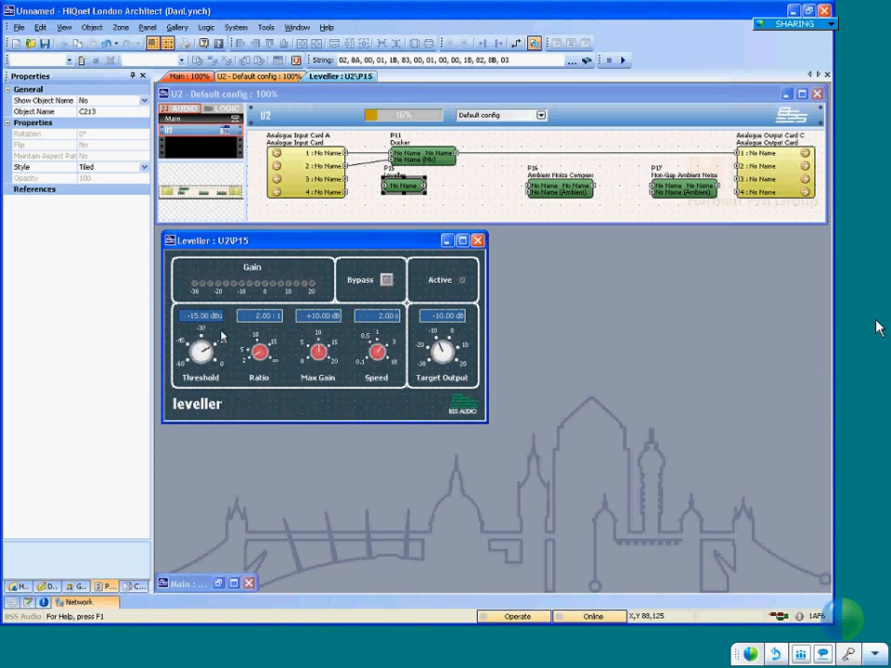
Change the leveller's threshold to -20 dBu
{"action": "left_click", "coordinate": [195, 318]}
{"action": "type", "text": "-20"}
{"action": "key", "text": "Return"}
Examine how the leveller's ratio, max gain, target output and threshold settings relate
{"action": "left_click", "coordinate": [269, 319]}
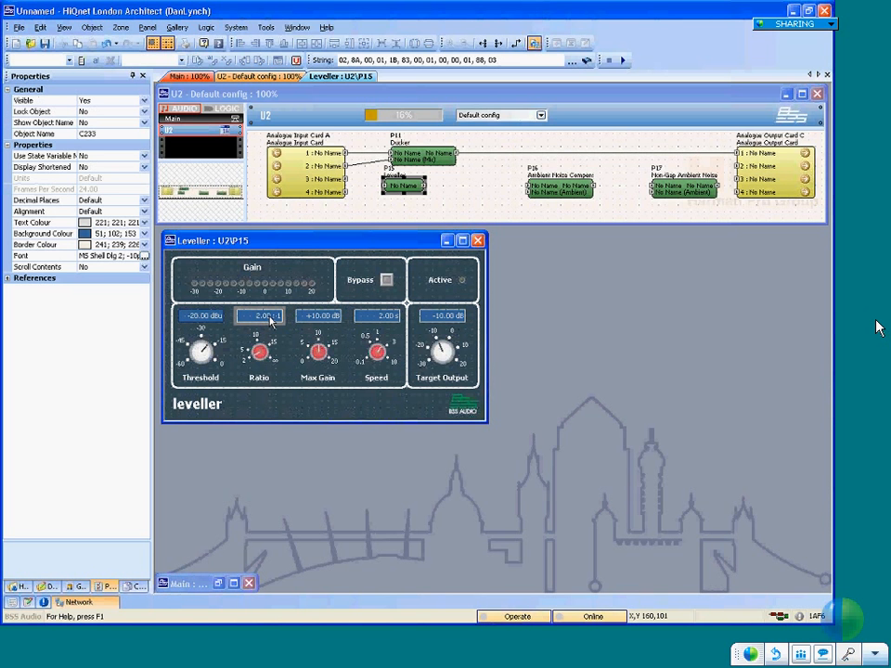
{"action": "left_click", "coordinate": [320, 357]}
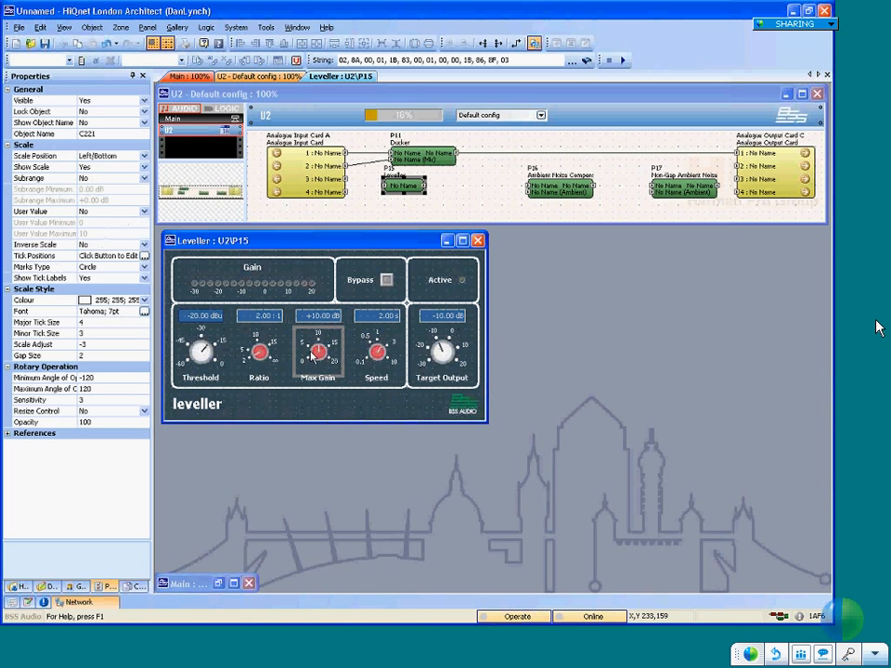
{"action": "left_click", "coordinate": [454, 319]}
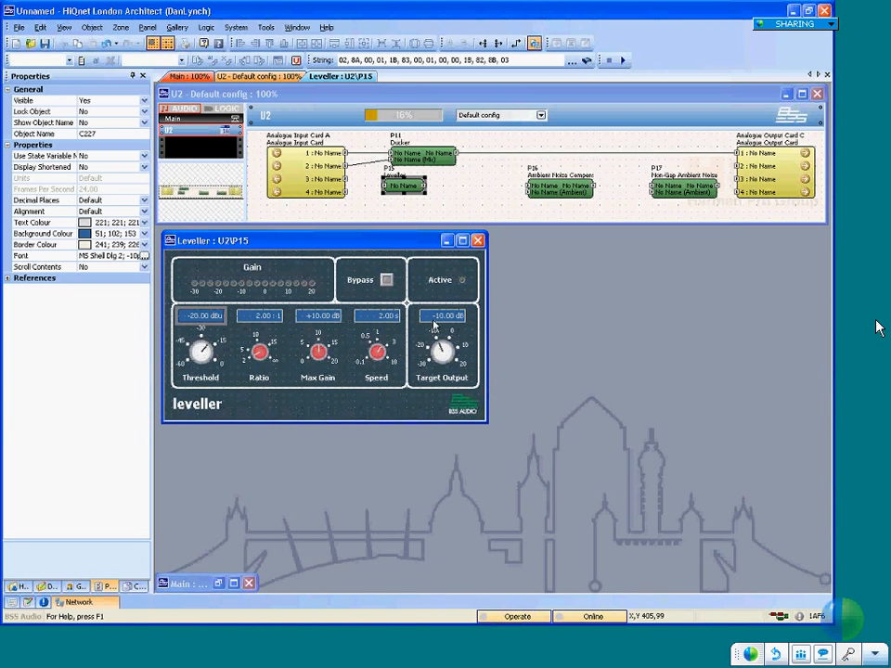
{"action": "left_click", "coordinate": [318, 321]}
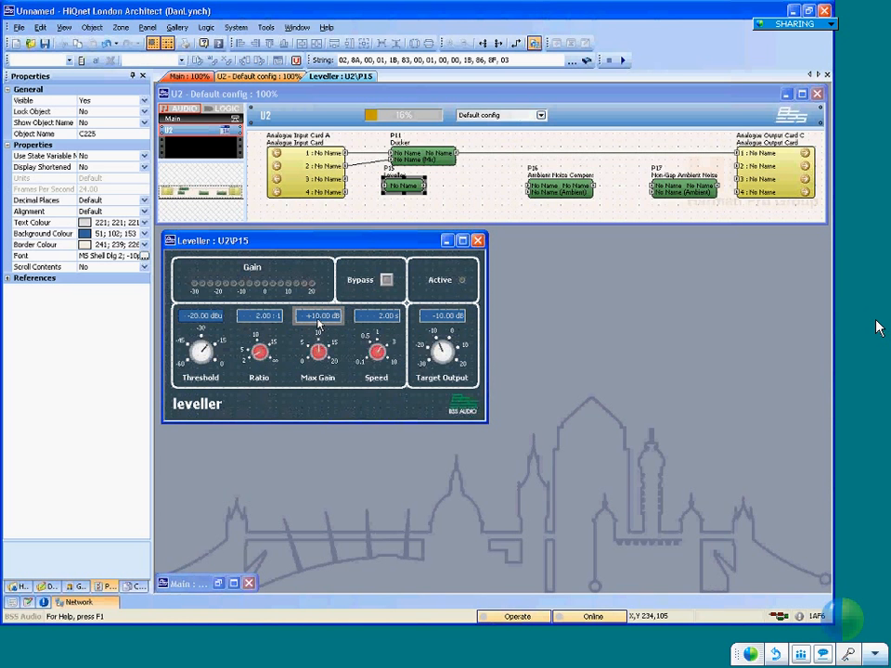
{"action": "left_click", "coordinate": [198, 317]}
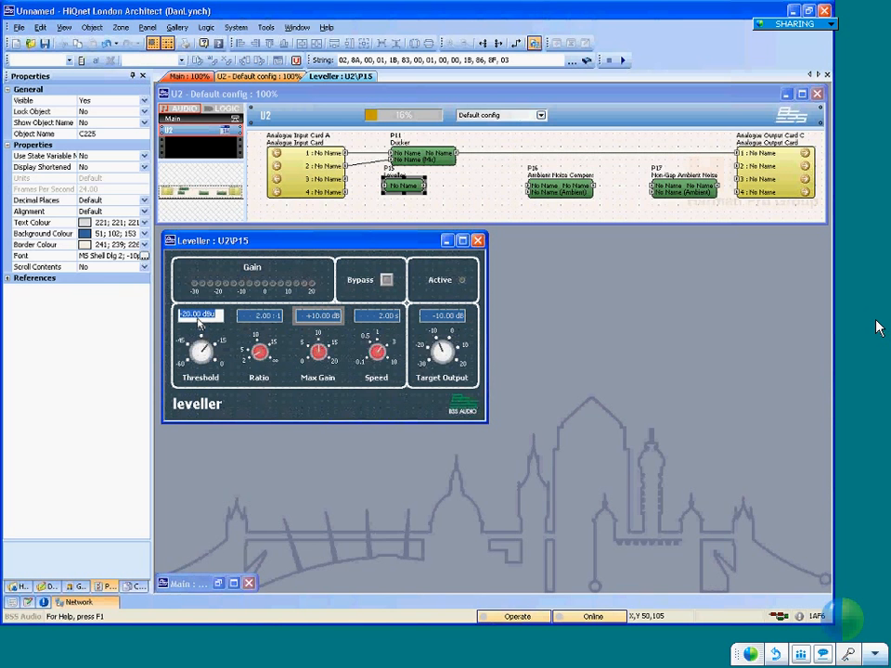
Try the leveller's threshold at -40 dBu and return it to -20 dBu
{"action": "type", "text": "-40"}
{"action": "key", "text": "Return"}
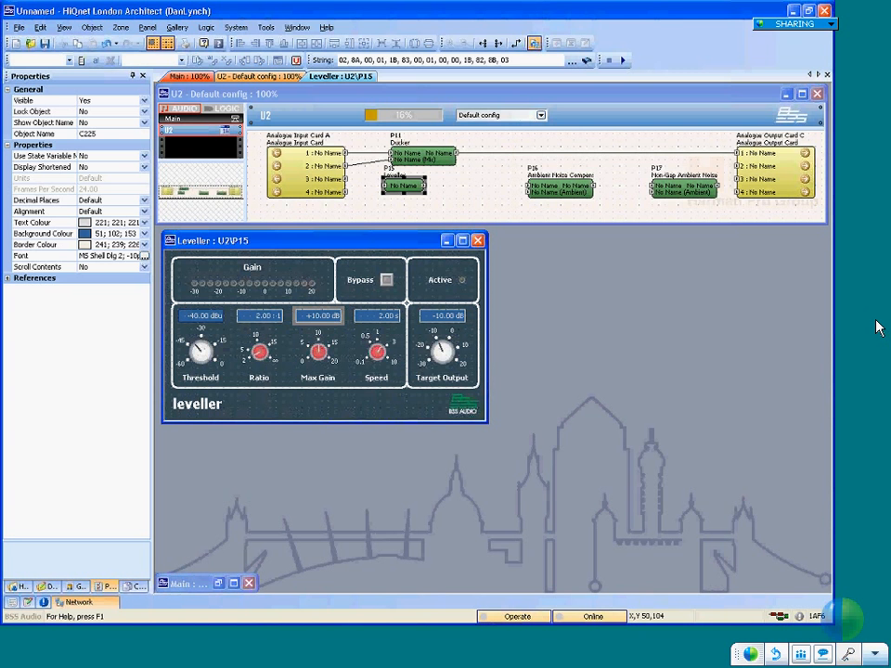
{"action": "type", "text": "-20"}
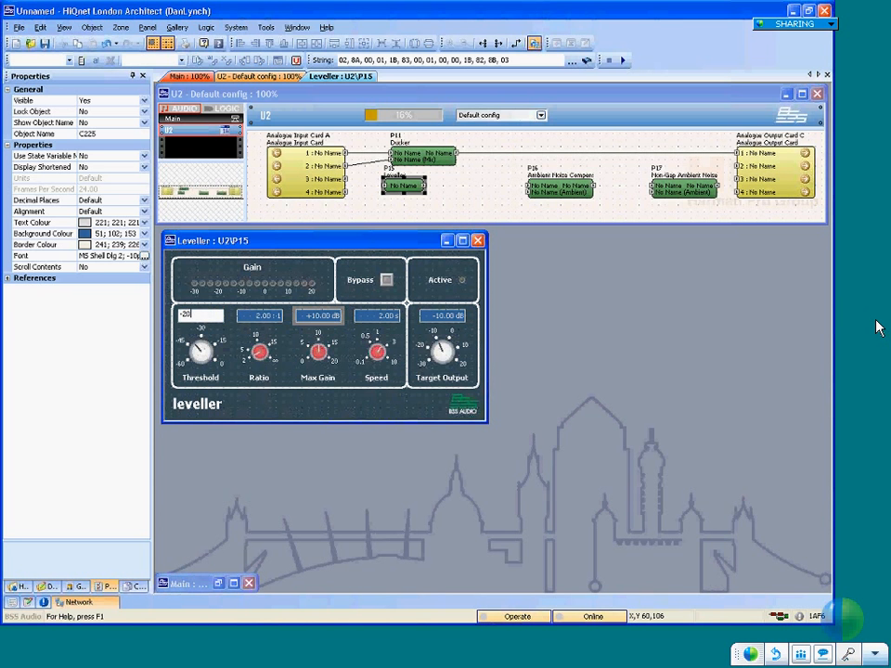
{"action": "key", "text": "Return"}
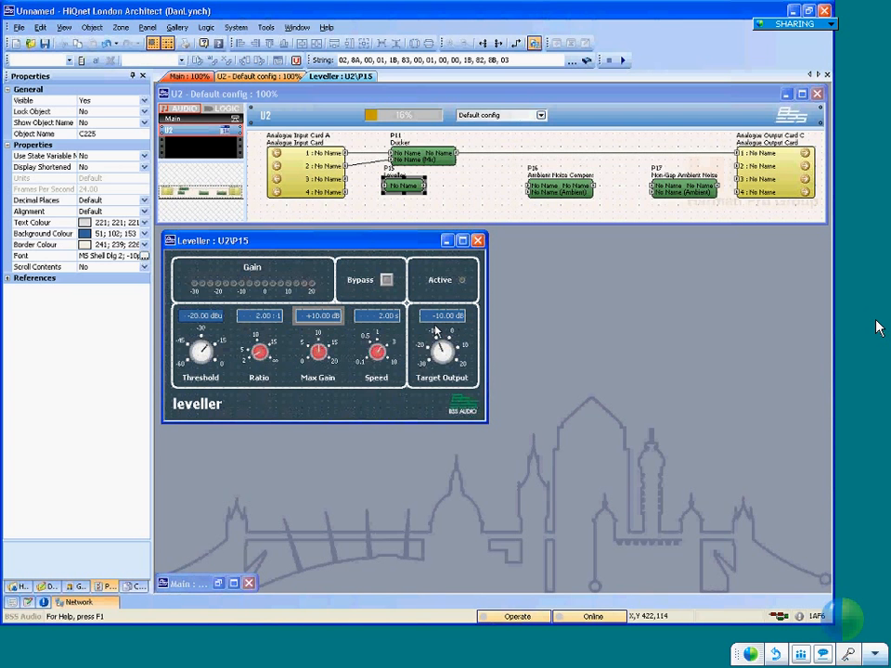
Sweep the leveller's speed up to 10 s and down to 0.10 s, and leave it at 1.12 s
{"action": "mouse_move", "coordinate": [332, 359]}
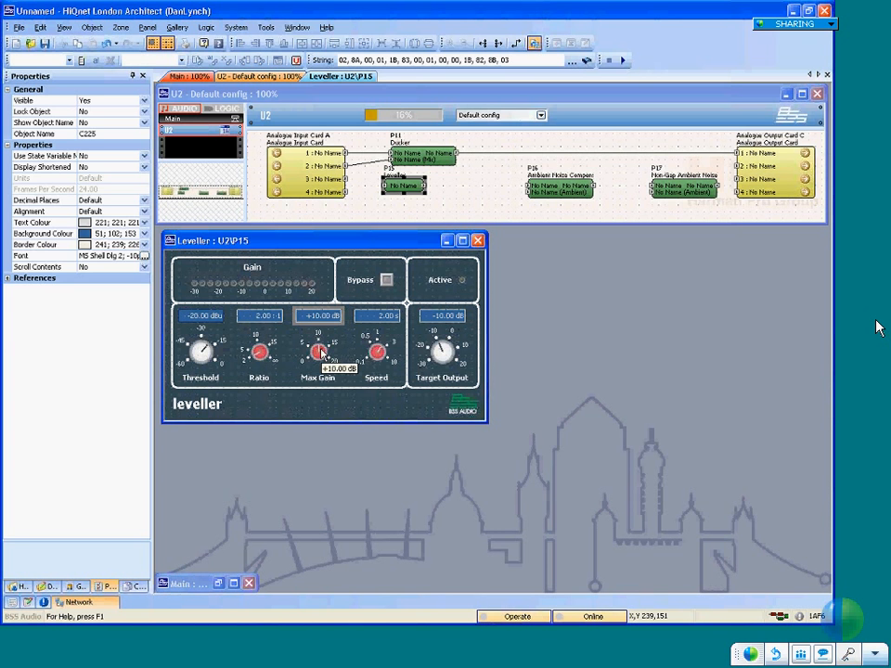
{"action": "left_click", "coordinate": [321, 401]}
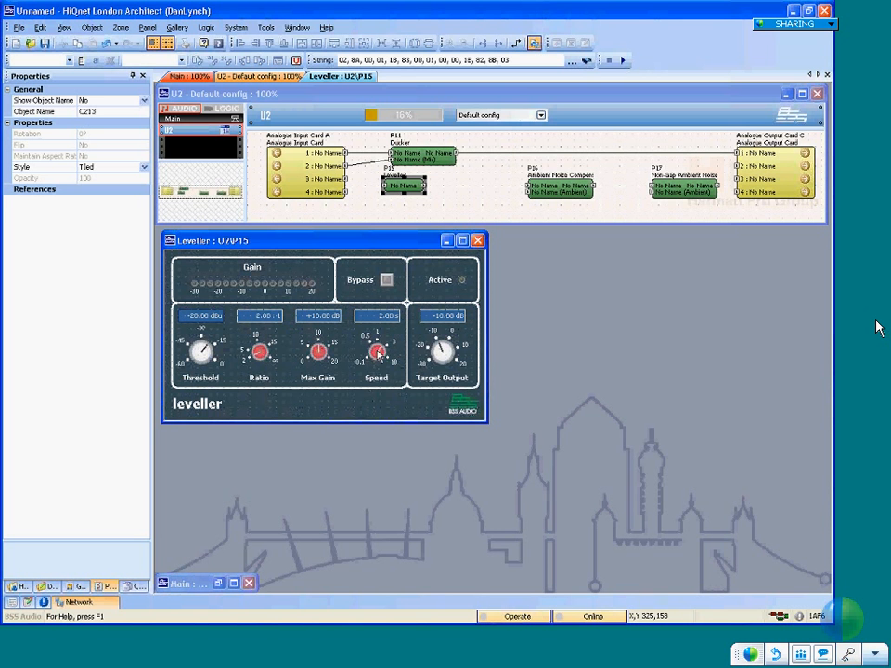
{"action": "mouse_move", "coordinate": [379, 355]}
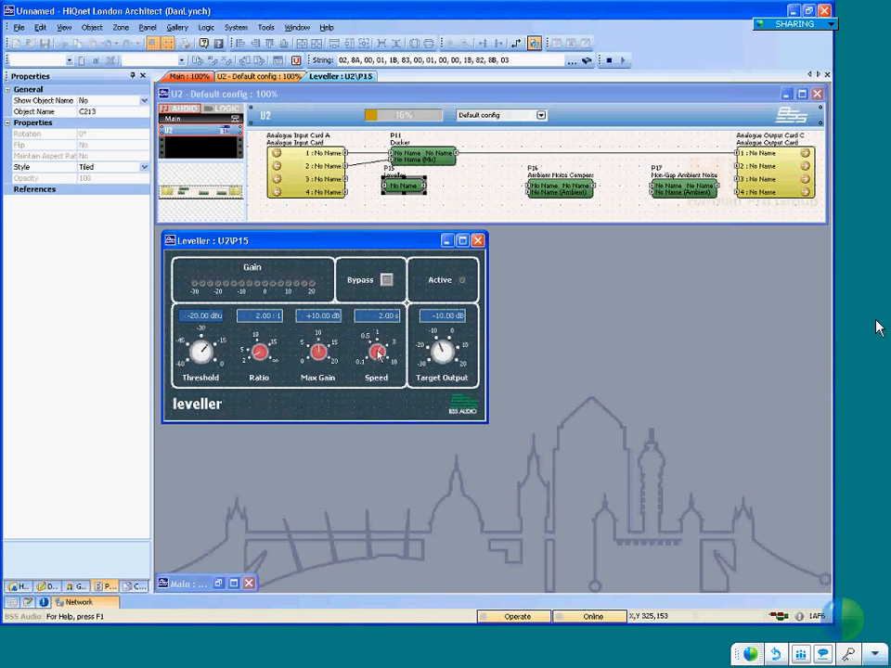
{"action": "left_click_drag", "start_coordinate": [378, 354], "coordinate": [385, 287]}
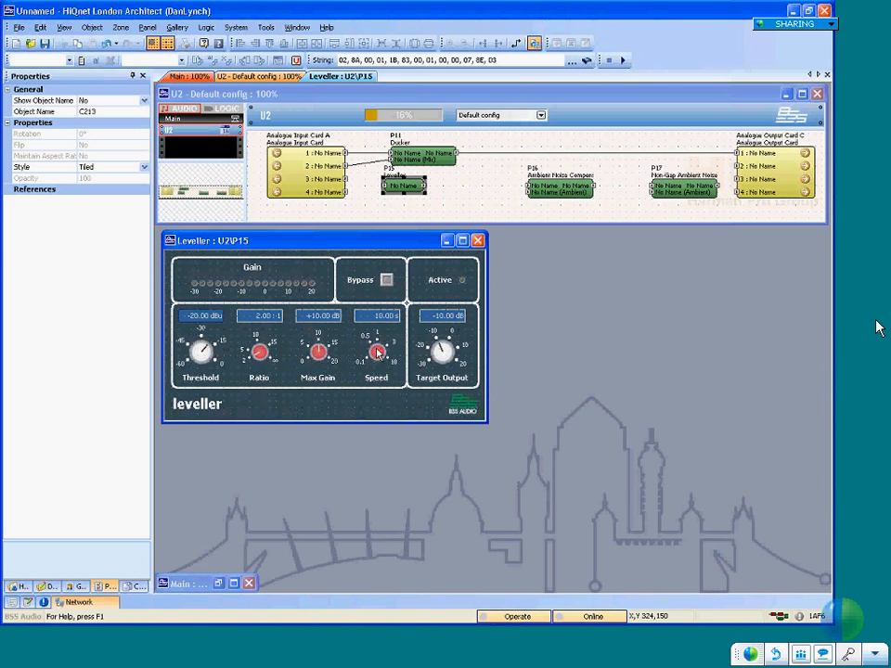
{"action": "left_click_drag", "start_coordinate": [378, 353], "coordinate": [376, 441]}
{"action": "left_click_drag", "start_coordinate": [378, 356], "coordinate": [378, 387]}
{"action": "mouse_move", "coordinate": [378, 369]}
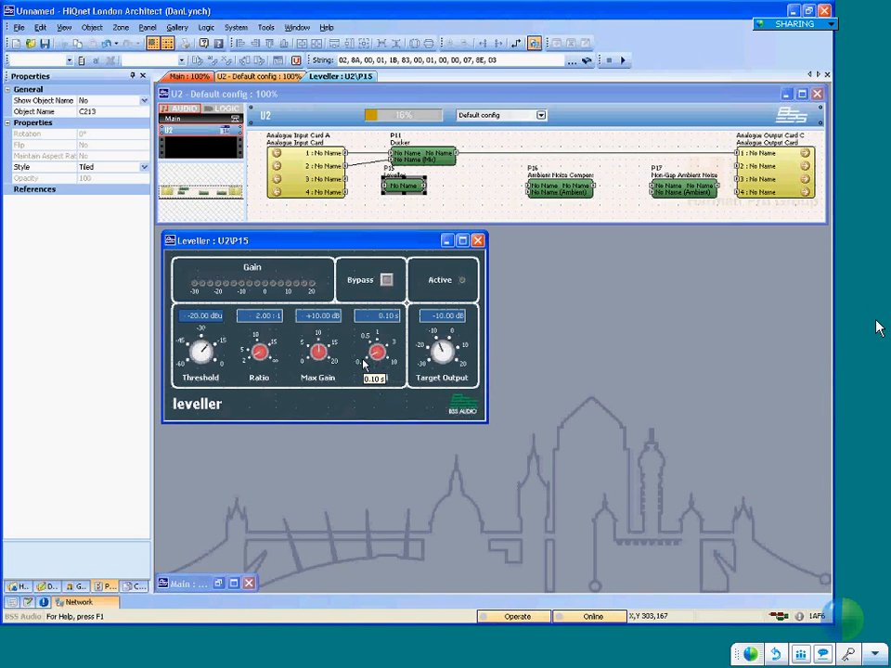
{"action": "left_click_drag", "start_coordinate": [373, 363], "coordinate": [369, 309]}
Add a limiter beside the leveller and wire the leveller's output into it
{"action": "left_click", "coordinate": [481, 198]}
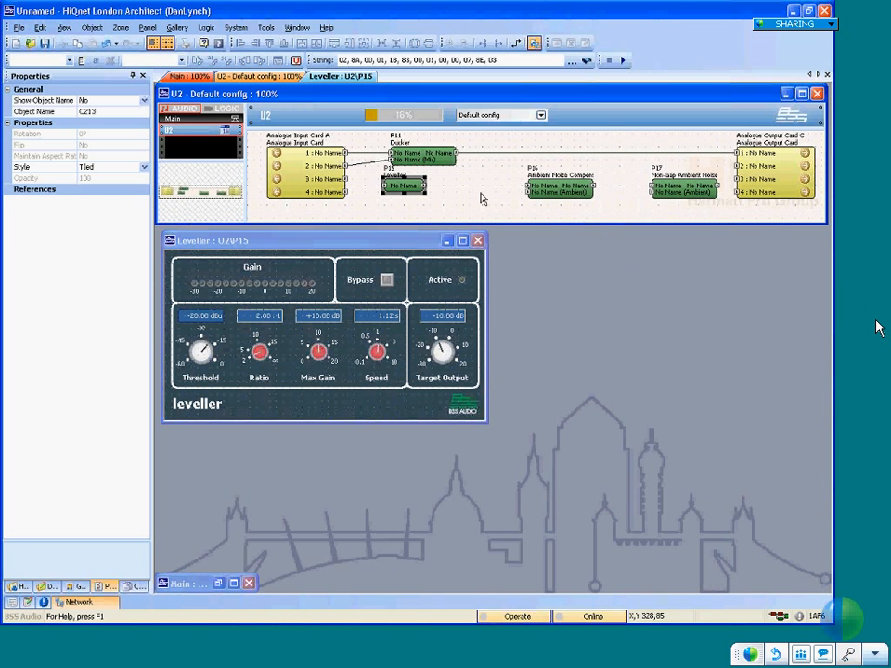
{"action": "right_click", "coordinate": [481, 198]}
{"action": "mouse_move", "coordinate": [487, 191]}
{"action": "mouse_move", "coordinate": [661, 193]}
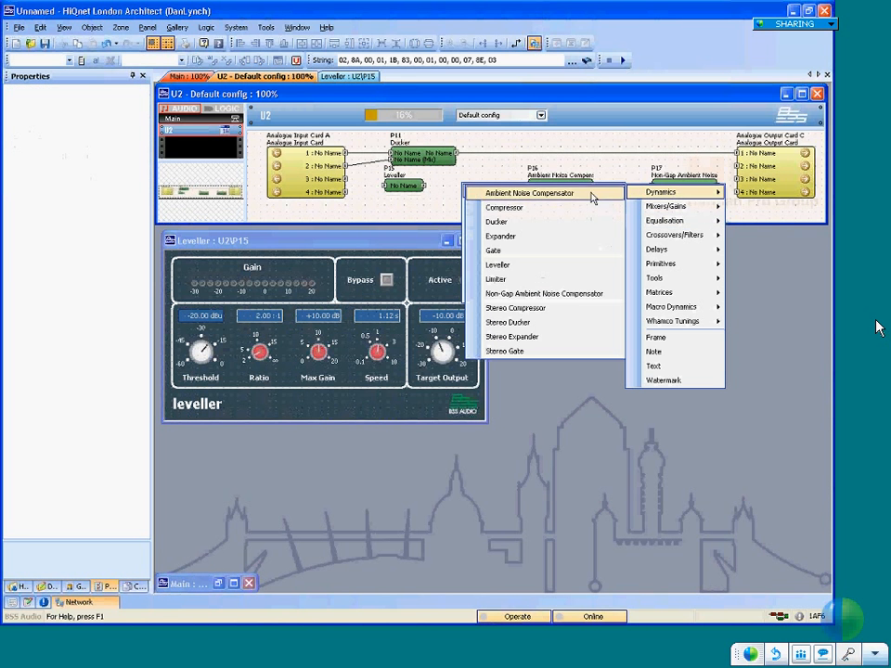
{"action": "left_click", "coordinate": [498, 279]}
{"action": "left_click_drag", "start_coordinate": [461, 199], "coordinate": [444, 190]}
{"action": "left_click", "coordinate": [428, 197]}
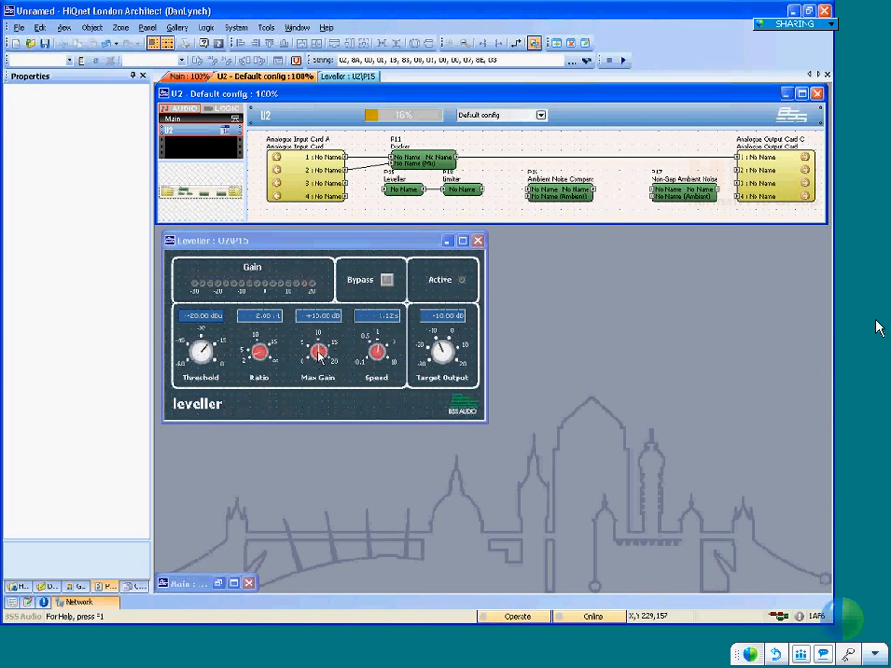
Try the leveller at +20 dB max gain and 10 s speed, and bring them back to +10 dB and 1.33 s
{"action": "left_click_drag", "start_coordinate": [315, 353], "coordinate": [343, 166]}
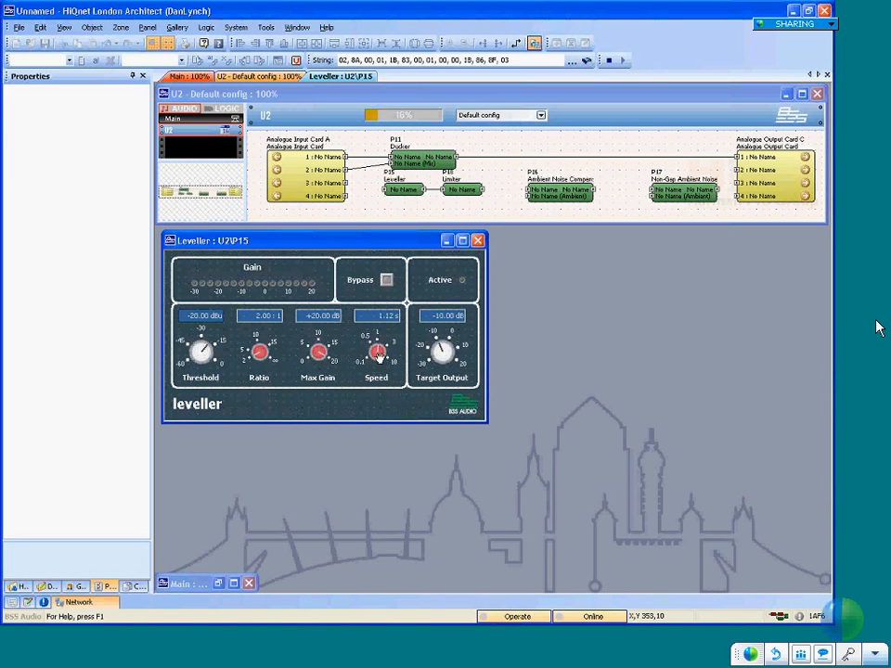
{"action": "left_click_drag", "start_coordinate": [378, 354], "coordinate": [297, 265]}
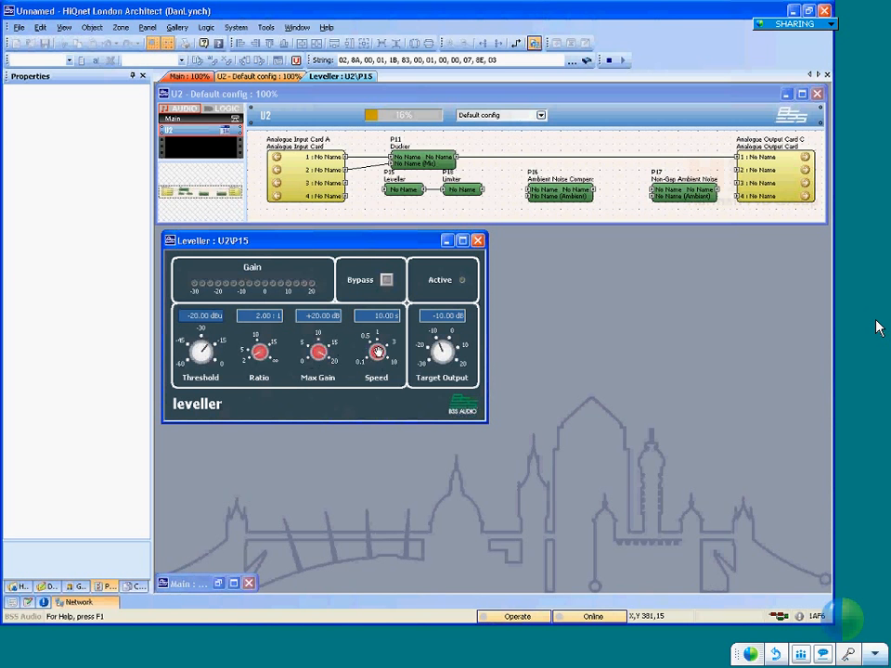
{"action": "left_click_drag", "start_coordinate": [376, 351], "coordinate": [371, 384]}
{"action": "left_click_drag", "start_coordinate": [318, 350], "coordinate": [318, 397]}
{"action": "left_click", "coordinate": [608, 61]}
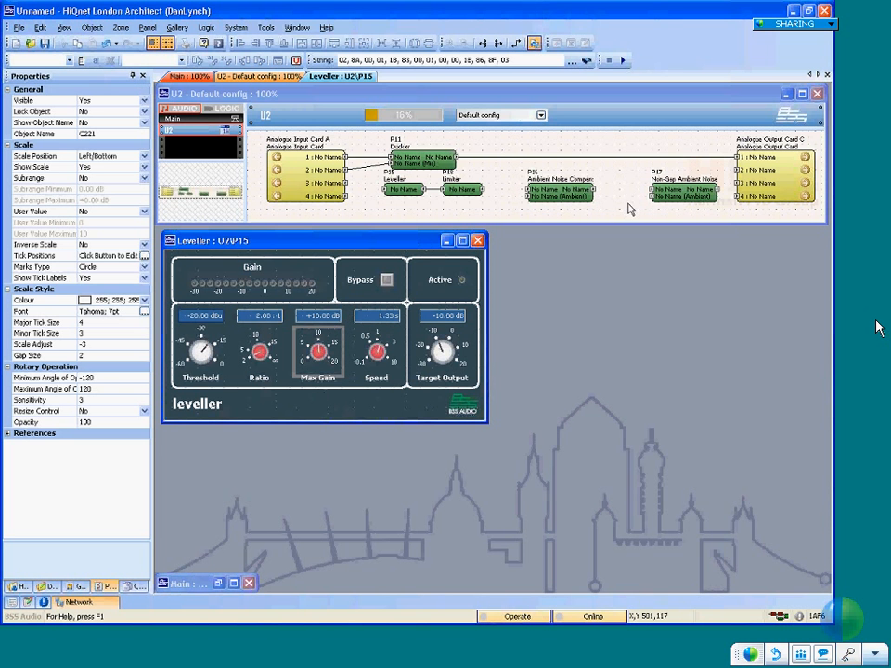
Close the leveller's control panel and open the ambient noise compensator's panel, positioned below the configuration window
{"action": "left_click", "coordinate": [479, 241]}
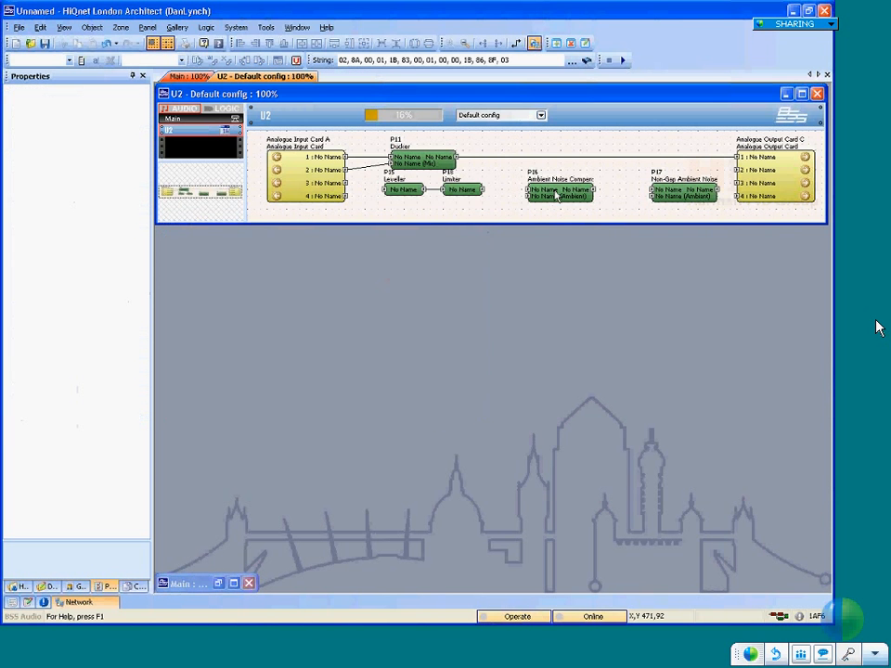
{"action": "left_click", "coordinate": [557, 194]}
{"action": "double_click", "coordinate": [556, 195]}
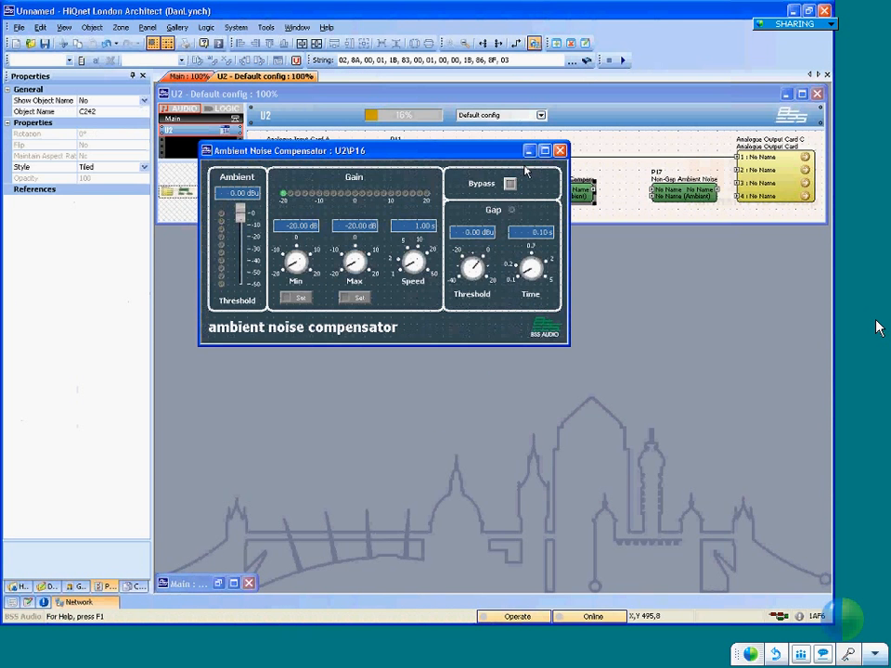
{"action": "left_click_drag", "start_coordinate": [514, 206], "coordinate": [474, 242]}
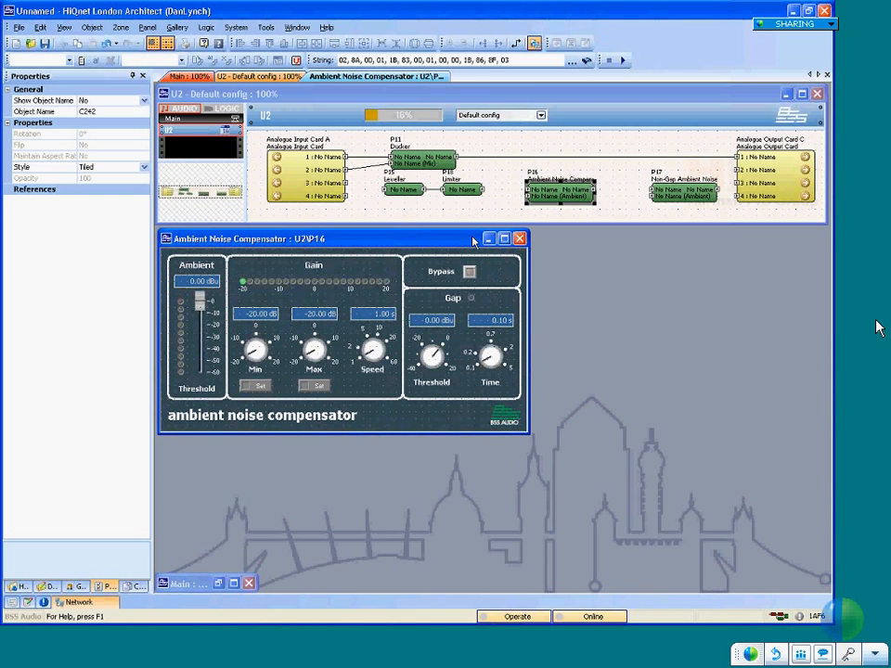
Replace the ducker with the ambient noise compensator in the input 1 to output 1 path, with analogue input 2 feeding its Ambient input
{"action": "left_click", "coordinate": [432, 162]}
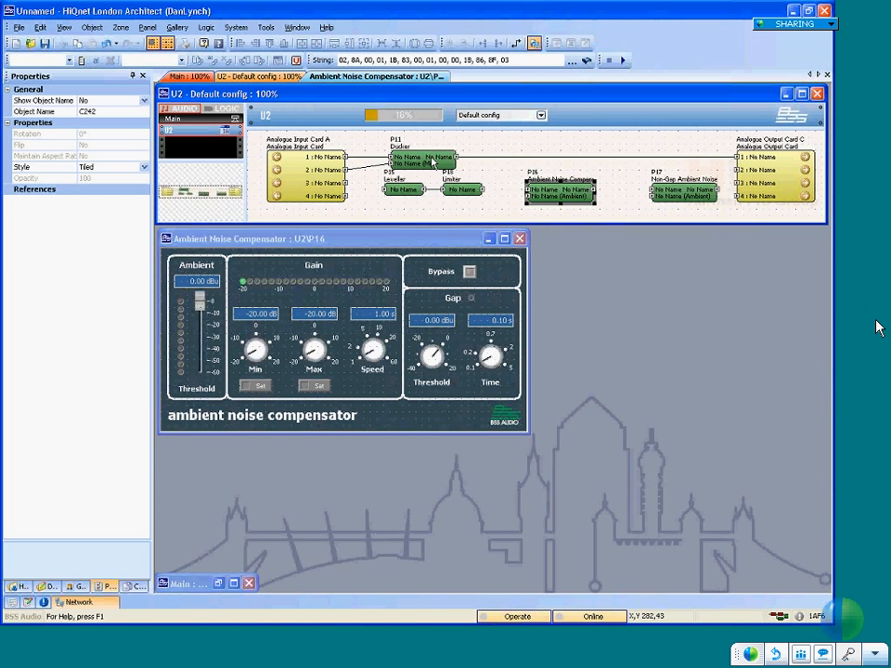
{"action": "left_click", "coordinate": [431, 162]}
{"action": "key", "text": "Delete"}
{"action": "left_click_drag", "start_coordinate": [557, 198], "coordinate": [420, 167]}
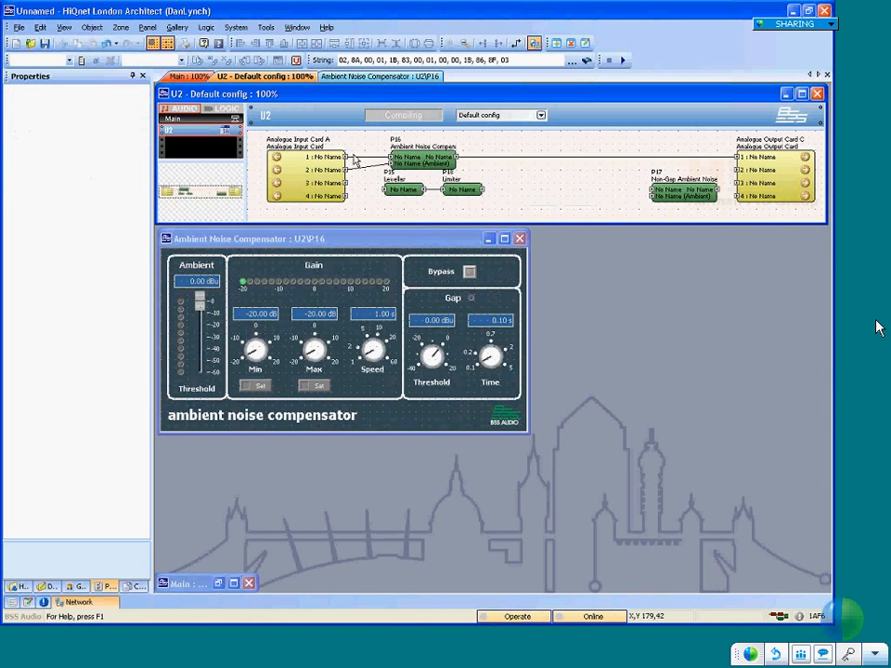
{"action": "left_click_drag", "start_coordinate": [345, 170], "coordinate": [390, 163]}
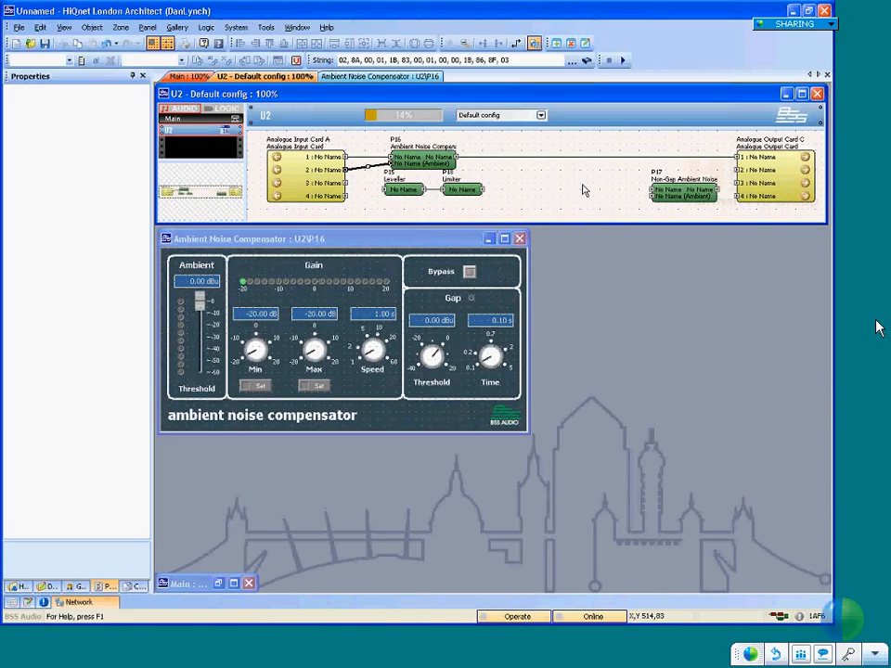
Review the ambient noise compensator's gap threshold and time, and lower its ambient threshold to -15.96 dBu
{"action": "left_click", "coordinate": [433, 359]}
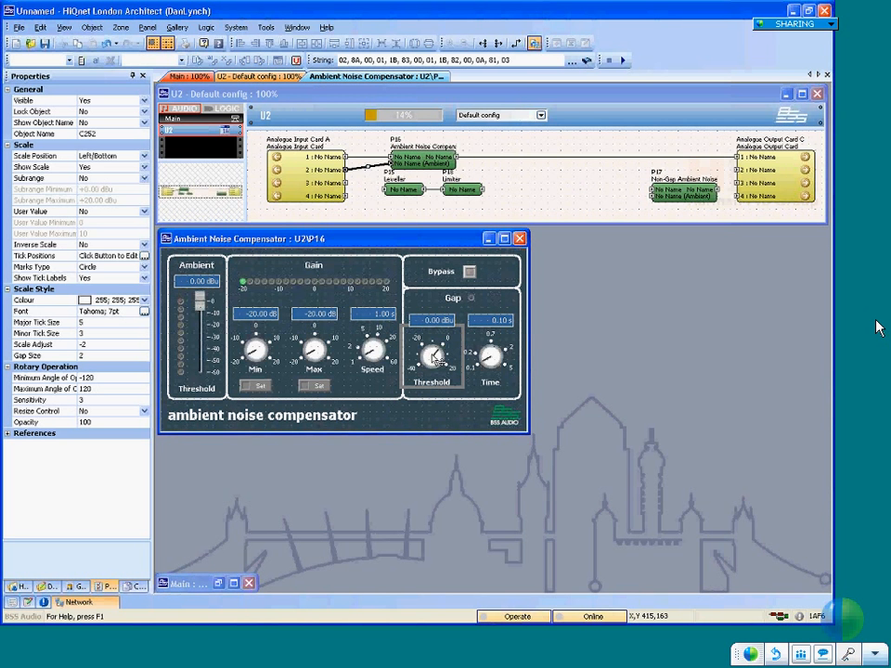
{"action": "left_click", "coordinate": [498, 369]}
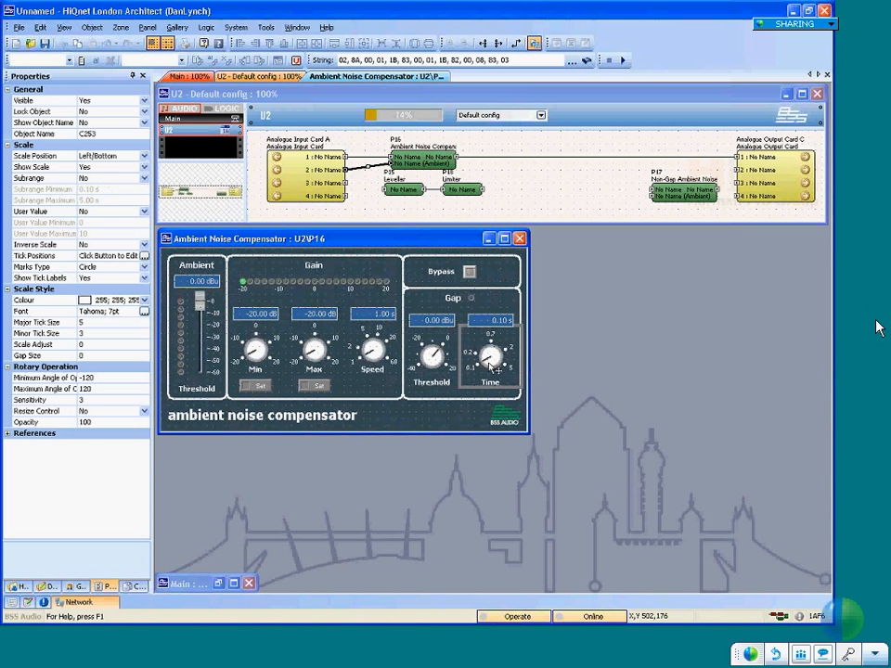
{"action": "left_click_drag", "start_coordinate": [490, 365], "coordinate": [479, 365]}
{"action": "left_click_drag", "start_coordinate": [201, 304], "coordinate": [195, 322]}
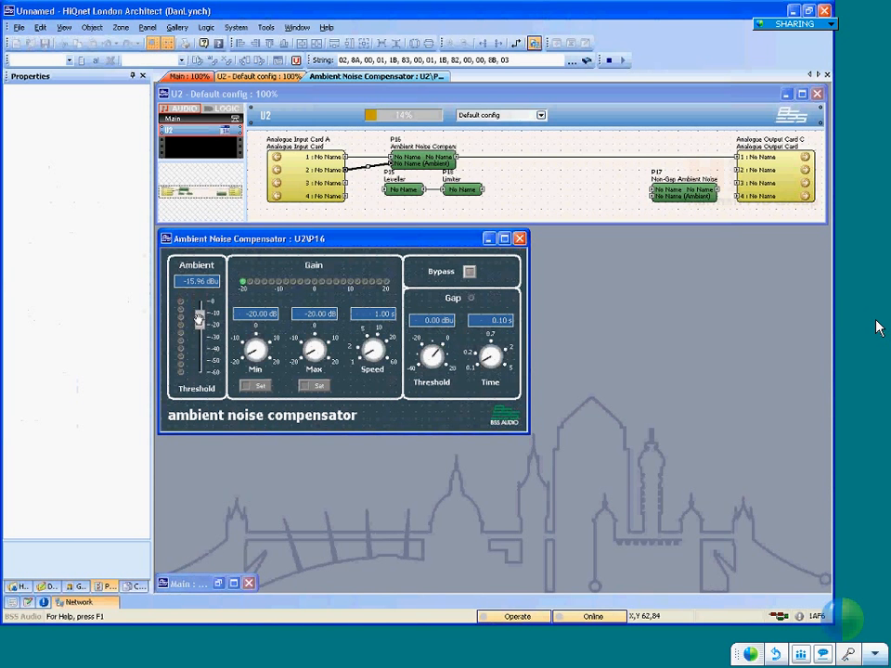
{"action": "left_click", "coordinate": [182, 321]}
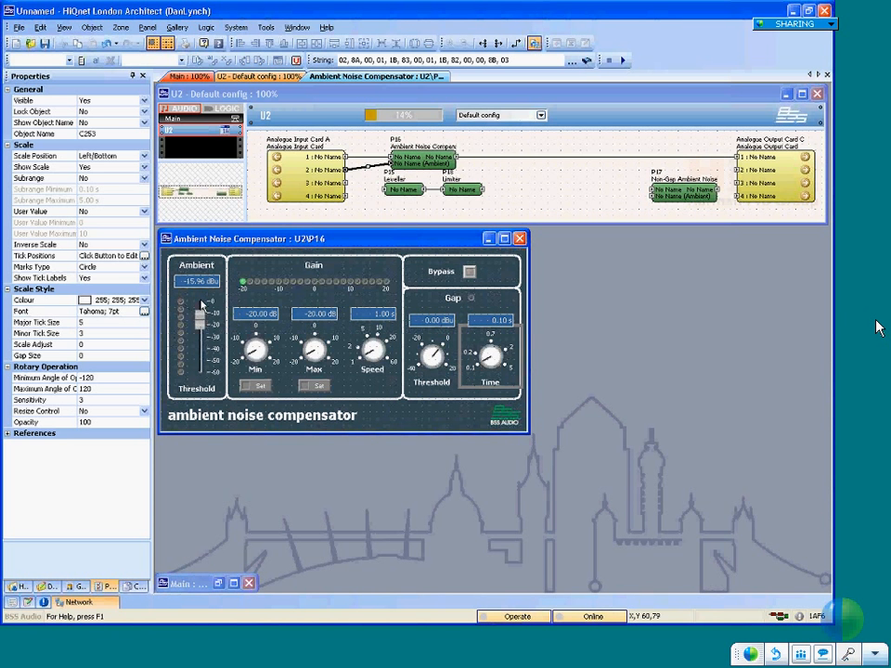
{"action": "mouse_move", "coordinate": [202, 306]}
Open the non-gap ambient noise compensator's panel and arrange both compensator panels to compare their controls
{"action": "double_click", "coordinate": [689, 196]}
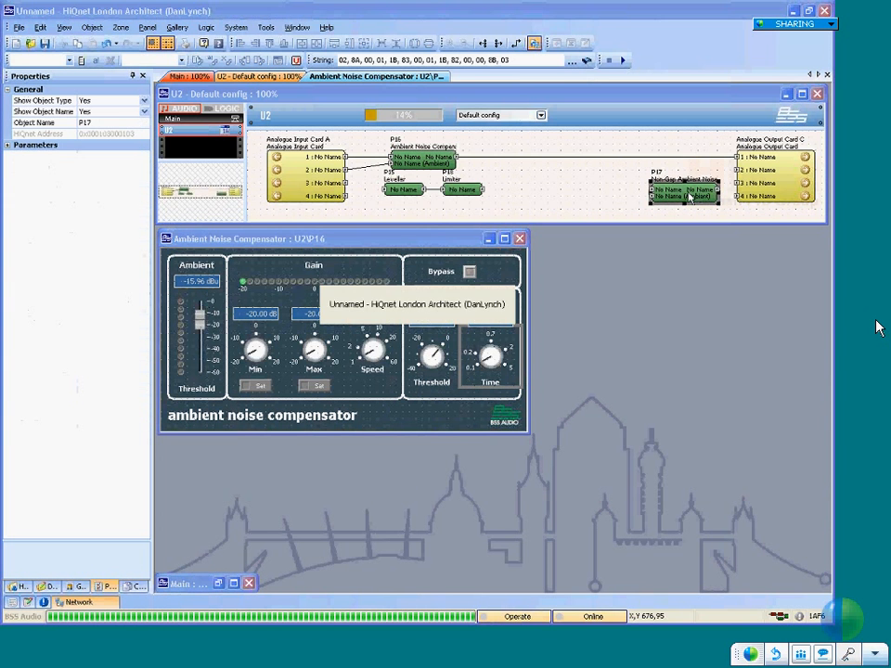
{"action": "left_click_drag", "start_coordinate": [410, 171], "coordinate": [551, 394]}
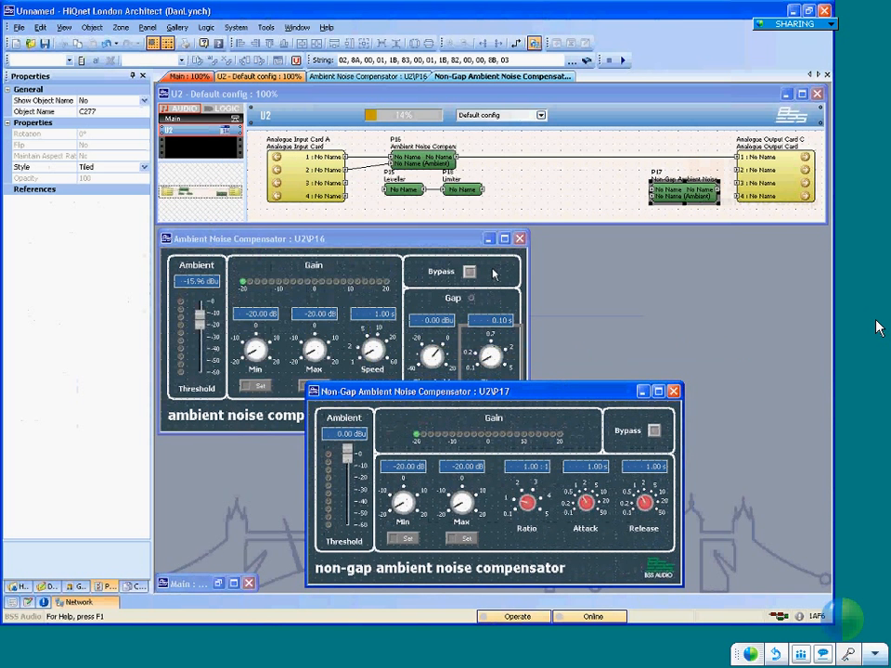
{"action": "left_click", "coordinate": [461, 238]}
{"action": "left_click_drag", "start_coordinate": [463, 241], "coordinate": [463, 214]}
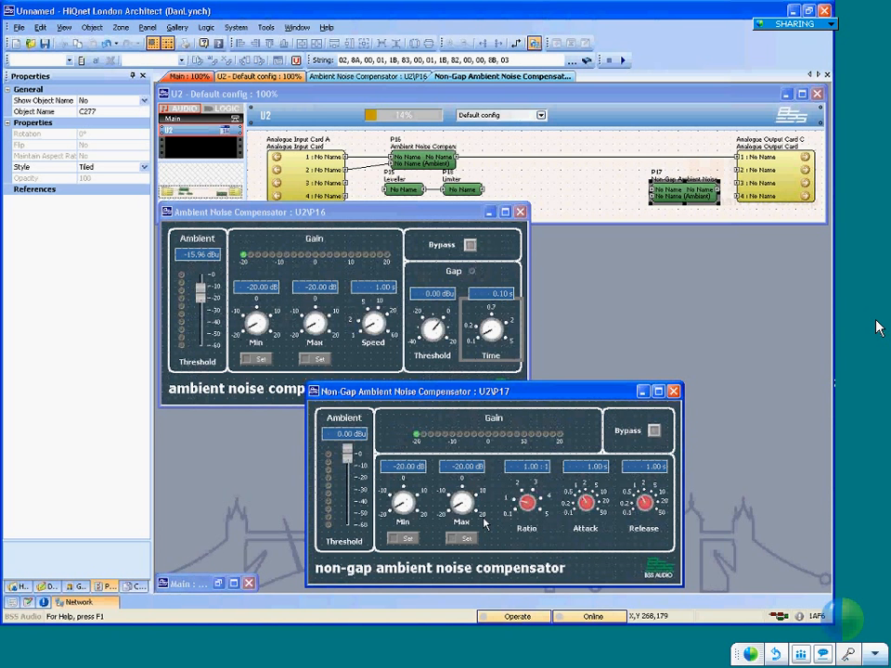
{"action": "mouse_move", "coordinate": [484, 523]}
{"action": "mouse_move", "coordinate": [348, 449]}
Close both compensator panels and delete the non-gap compensator, leveller and limiter from the configuration
{"action": "left_click", "coordinate": [521, 213]}
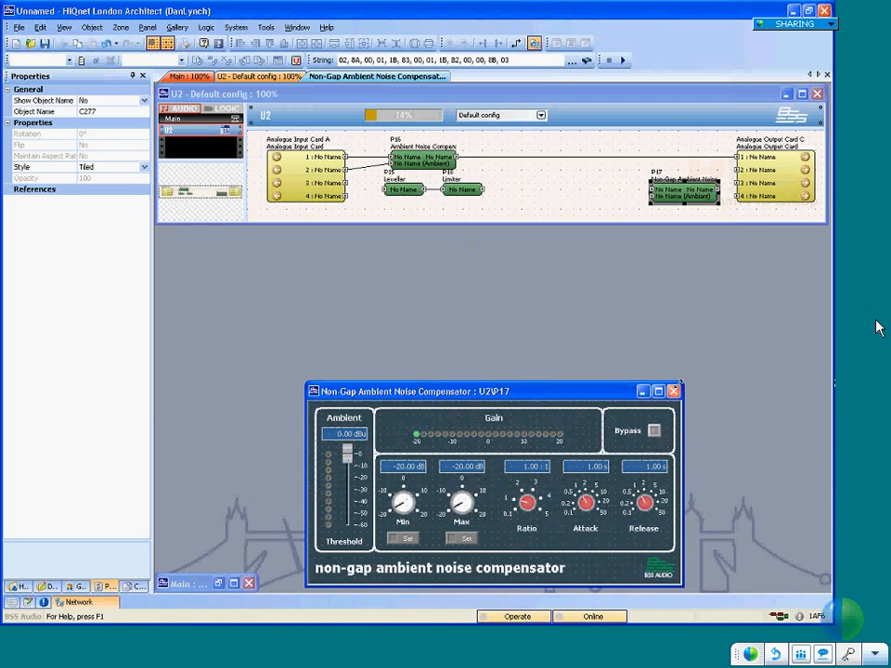
{"action": "left_click_drag", "start_coordinate": [596, 182], "coordinate": [512, 170]}
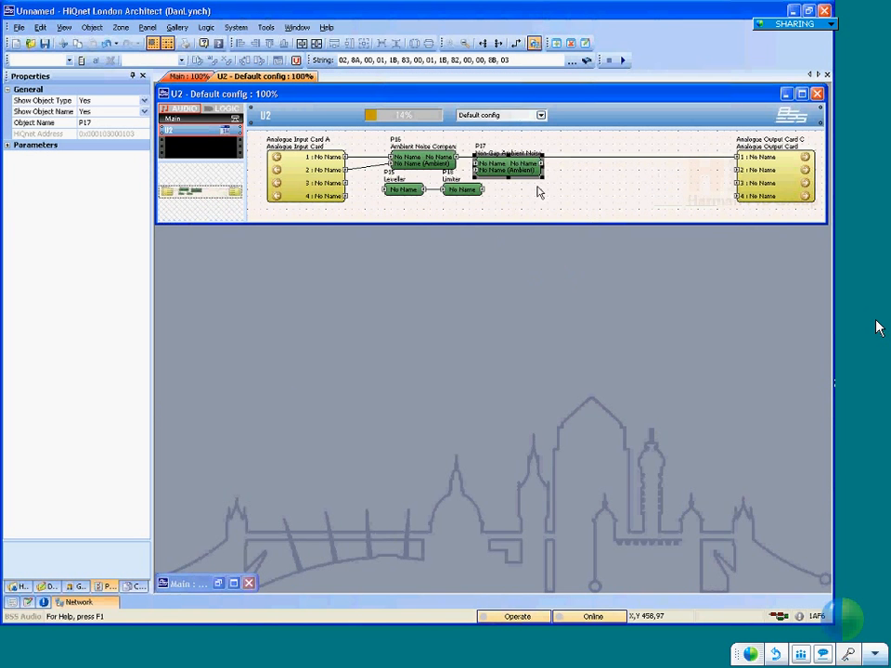
{"action": "key", "text": "Delete"}
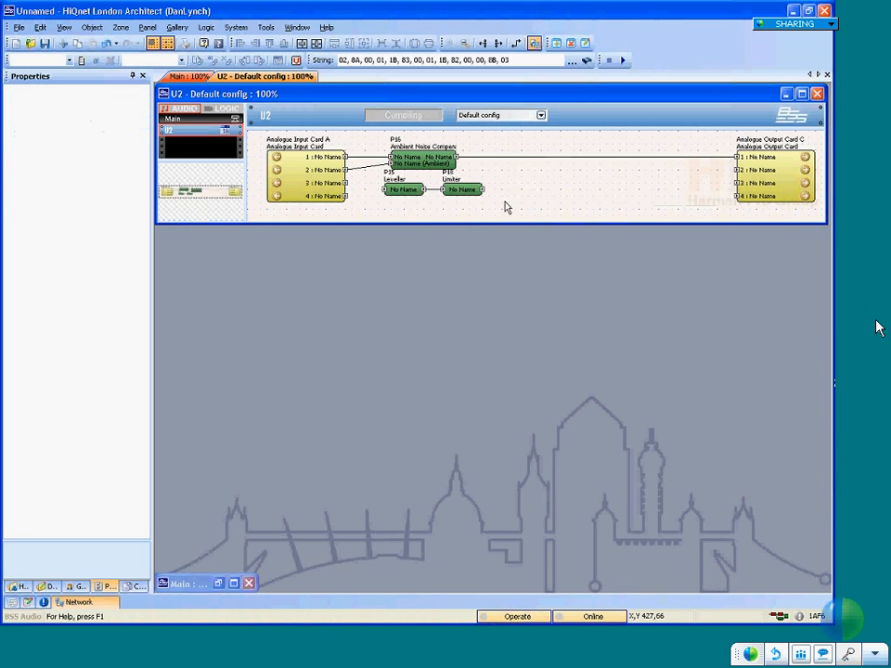
{"action": "left_click_drag", "start_coordinate": [509, 205], "coordinate": [374, 174]}
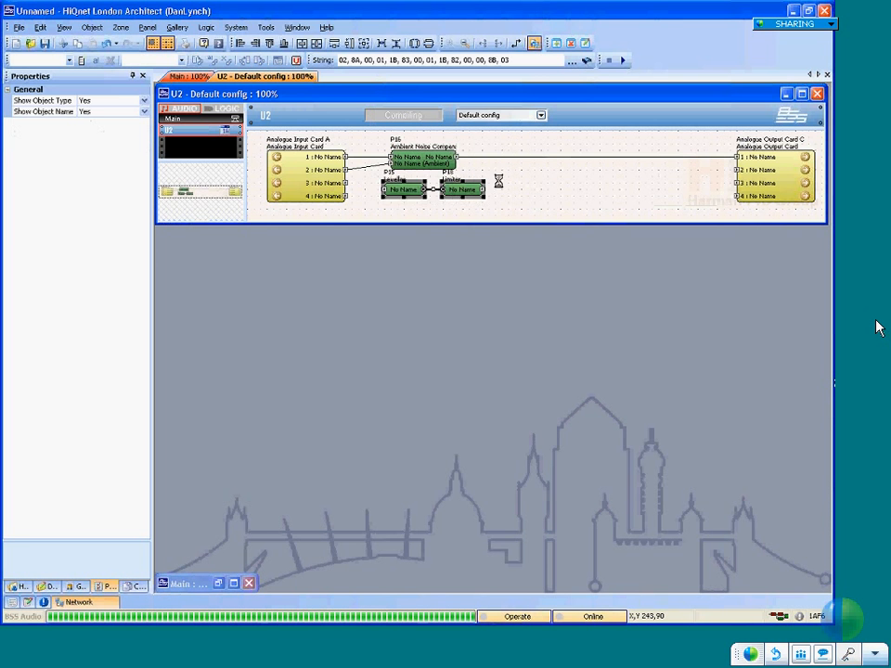
{"action": "key", "text": "Delete"}
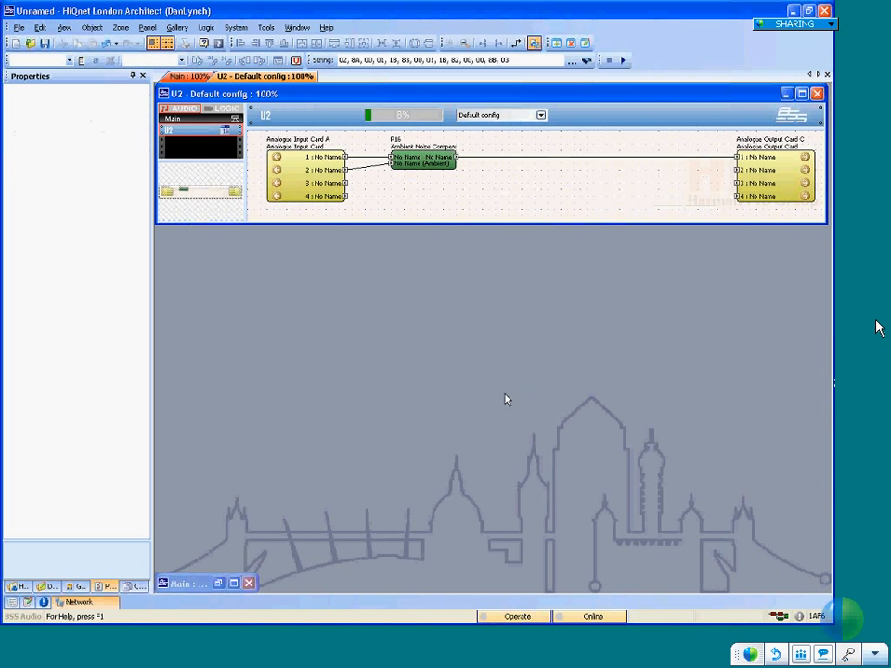
Add a Non-Gap Ambient Noise Compensator below the signal path and open its panel, placed clear of the configuration, to review its controls
{"action": "right_click", "coordinate": [484, 170]}
{"action": "mouse_move", "coordinate": [492, 176]}
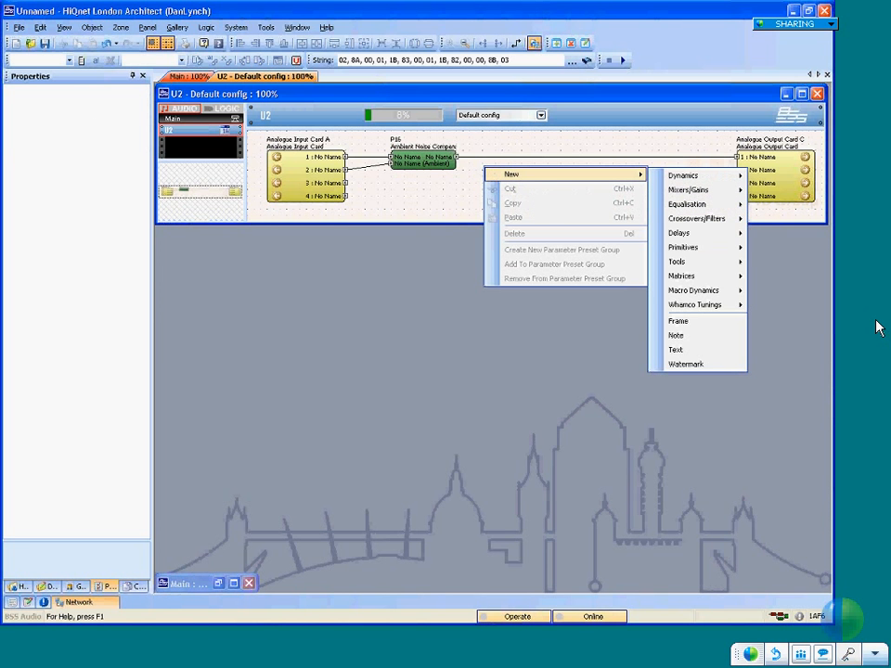
{"action": "left_click", "coordinate": [876, 322]}
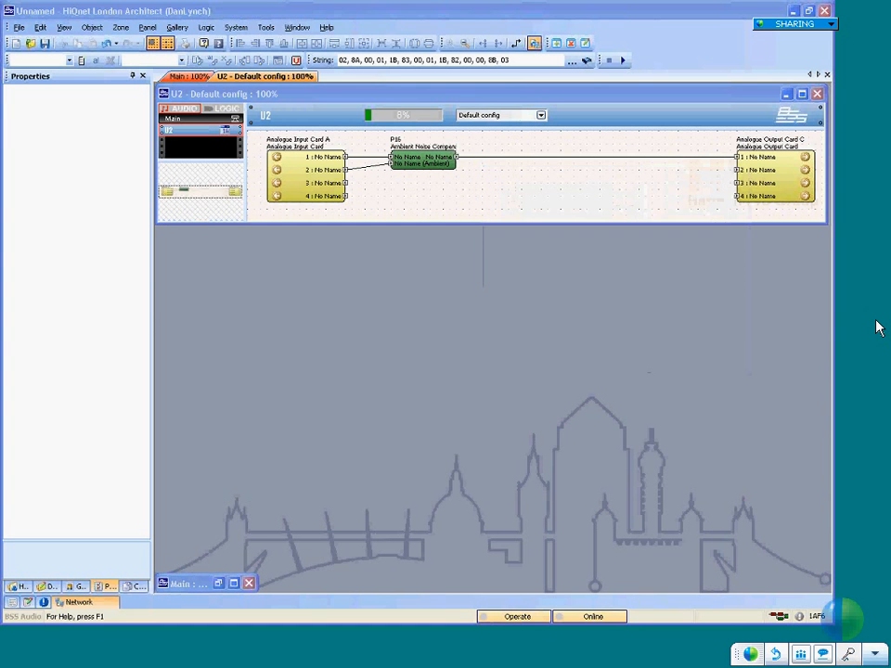
{"action": "right_click", "coordinate": [488, 181]}
{"action": "mouse_move", "coordinate": [700, 185]}
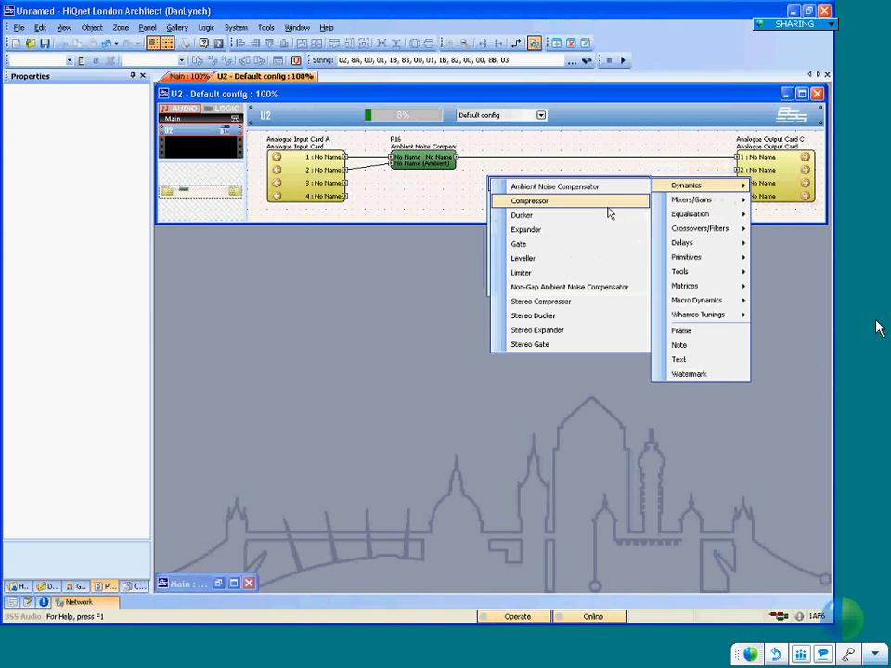
{"action": "left_click", "coordinate": [570, 287]}
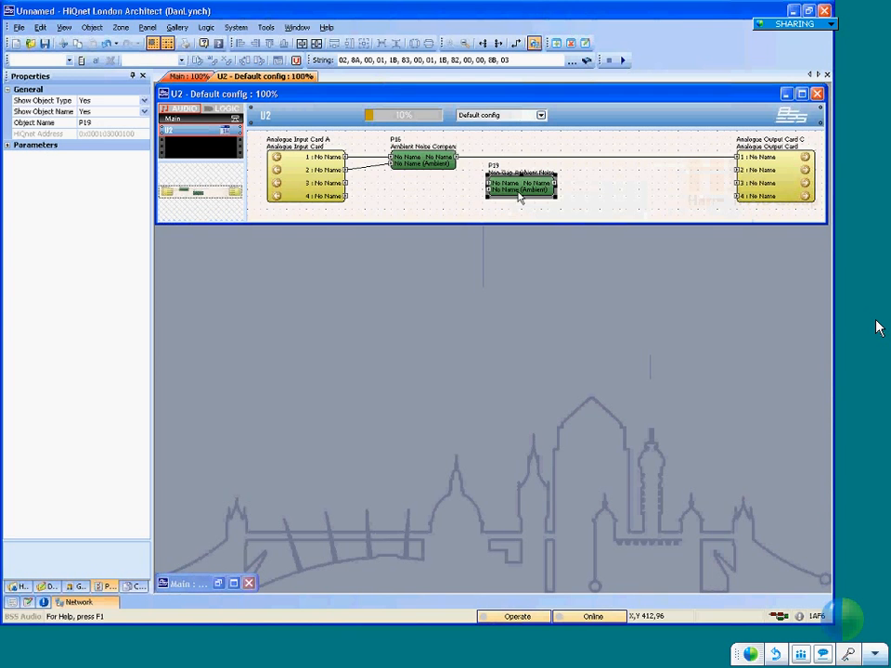
{"action": "double_click", "coordinate": [520, 190]}
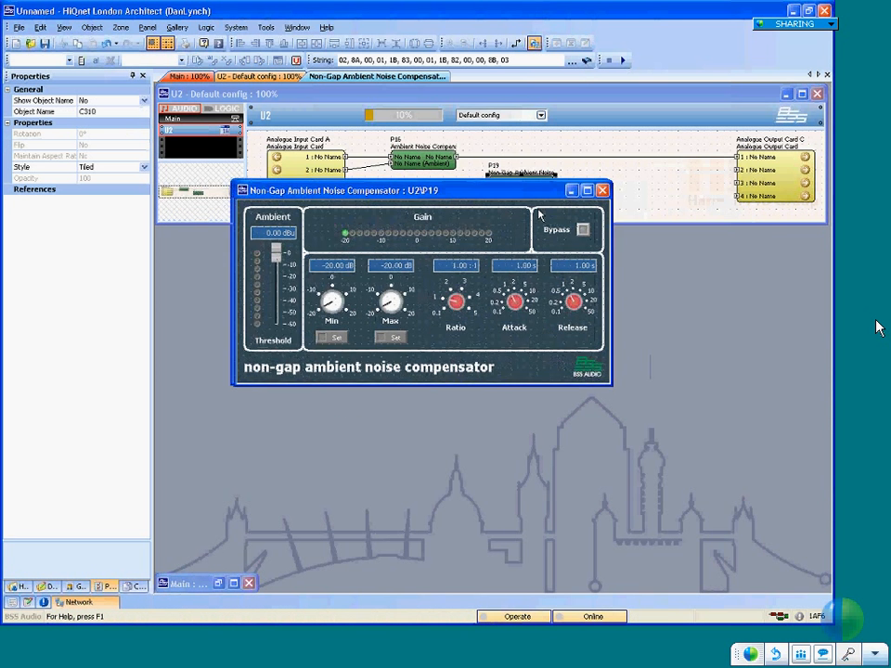
{"action": "left_click_drag", "start_coordinate": [444, 194], "coordinate": [662, 398]}
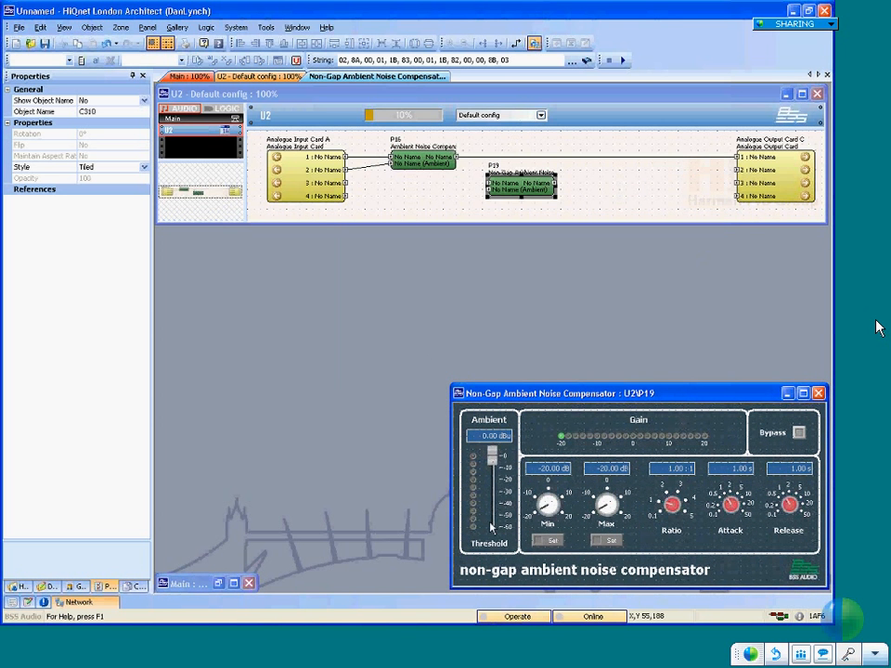
{"action": "mouse_move", "coordinate": [501, 481]}
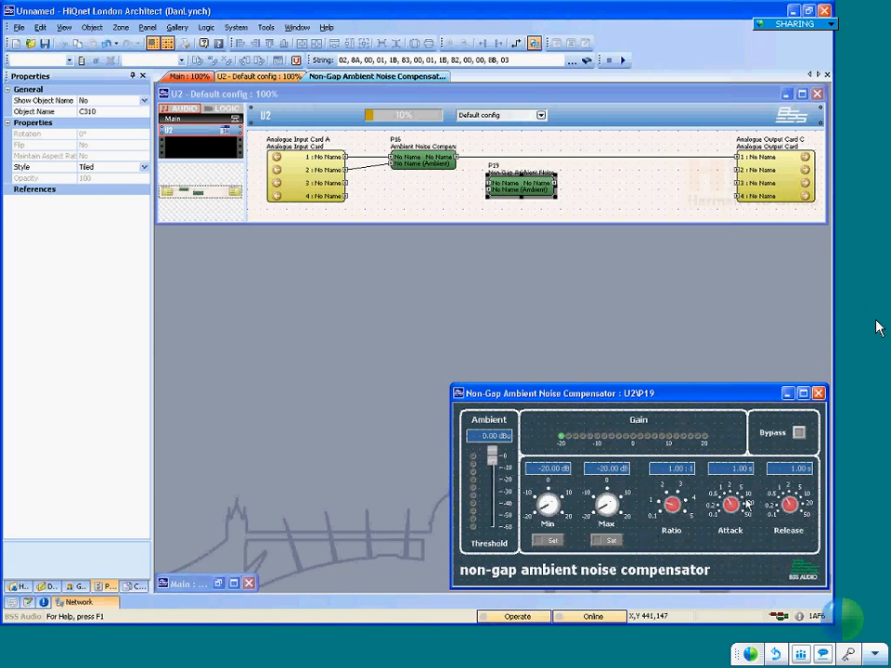
{"action": "mouse_move", "coordinate": [748, 503]}
Replace the ambient noise compensator with the non-gap version in the input 1 to output 1 path, with analogue input 2 feeding its Ambient input
{"action": "left_click", "coordinate": [421, 163]}
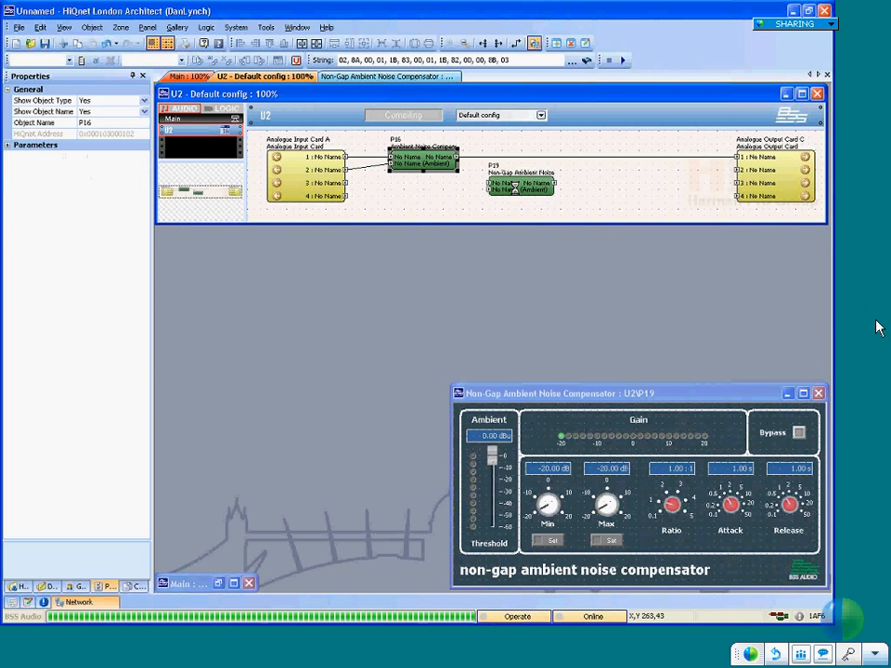
{"action": "key", "text": "Delete"}
{"action": "left_click_drag", "start_coordinate": [515, 189], "coordinate": [499, 164]}
{"action": "left_click", "coordinate": [427, 195]}
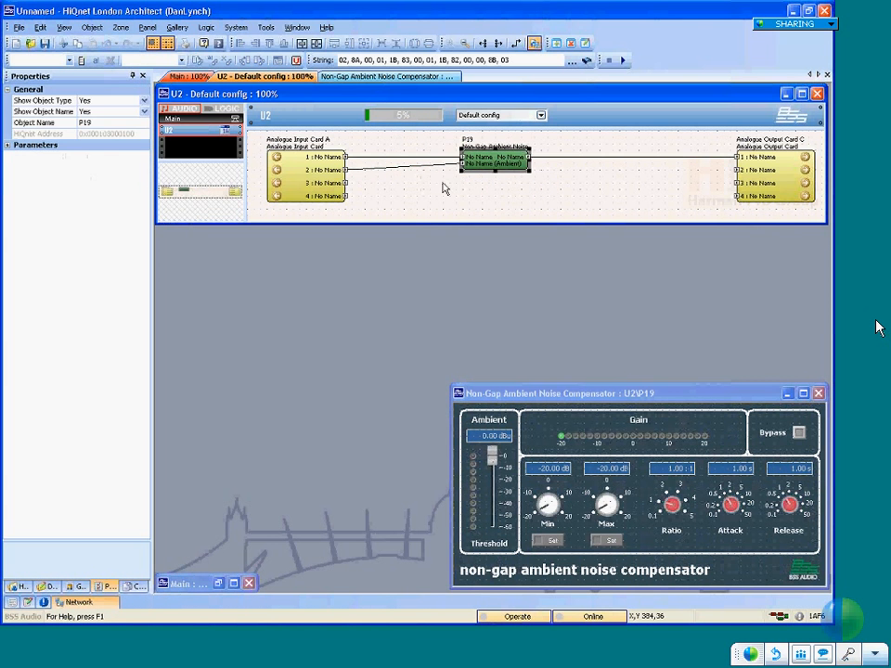
Insert a Parametric EQ between analogue input 2 and the non-gap compensator's Ambient input, and close the compensator panel
{"action": "left_click", "coordinate": [445, 189]}
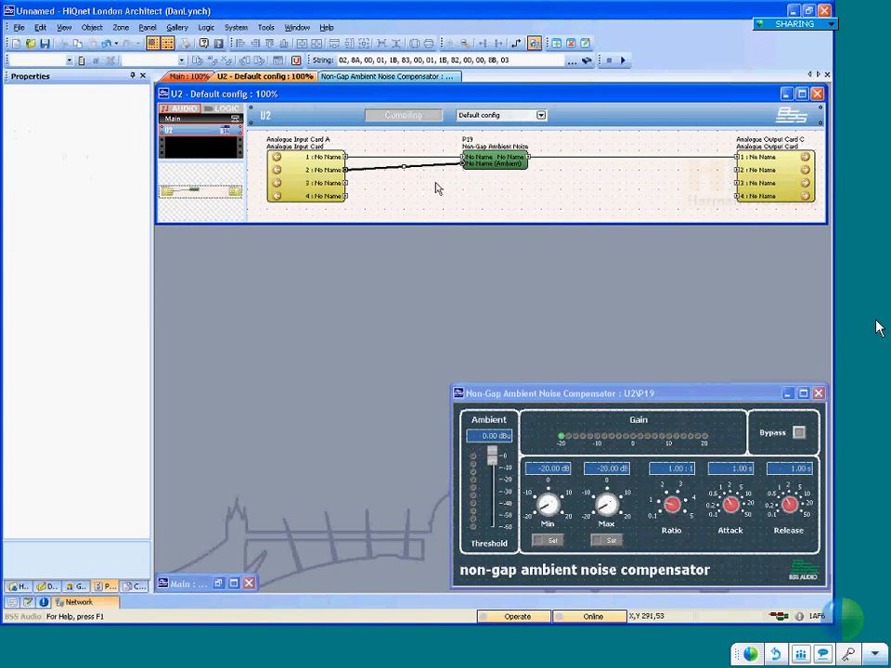
{"action": "right_click", "coordinate": [427, 181]}
{"action": "mouse_move", "coordinate": [501, 186]}
{"action": "mouse_move", "coordinate": [631, 216]}
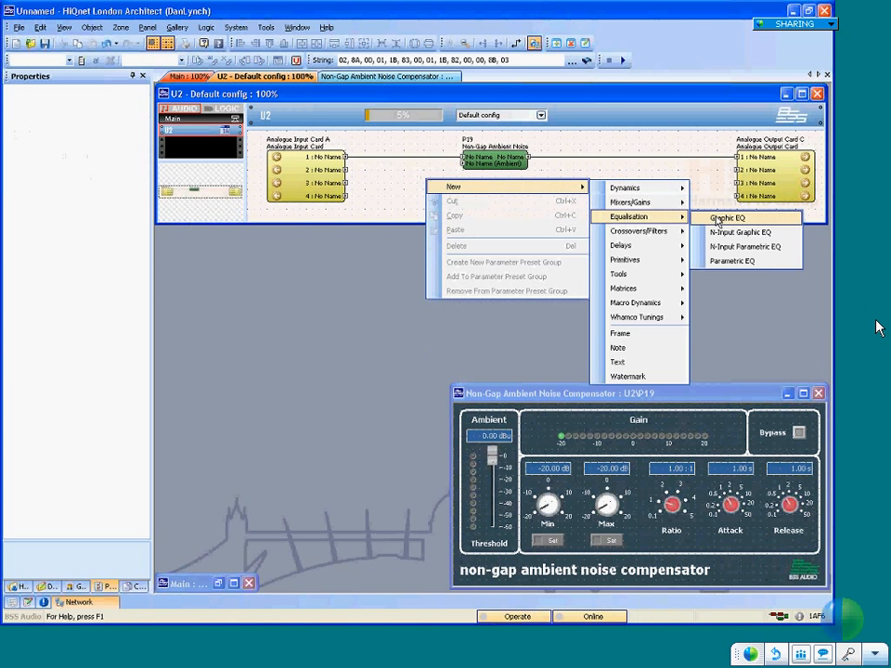
{"action": "left_click", "coordinate": [732, 261]}
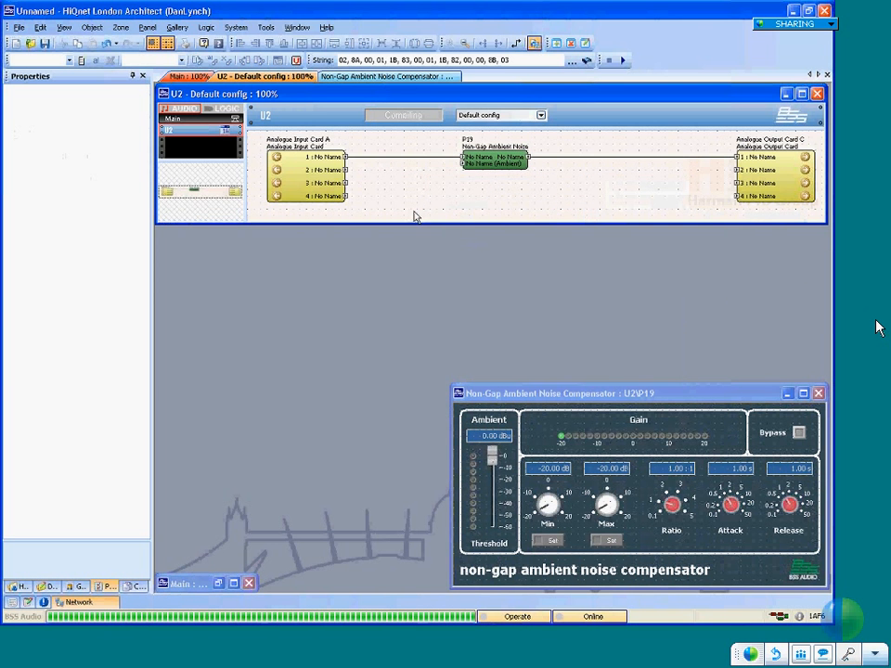
{"action": "left_click", "coordinate": [423, 174]}
{"action": "left_click_drag", "start_coordinate": [413, 177], "coordinate": [411, 172]}
{"action": "mouse_move", "coordinate": [346, 171]}
{"action": "left_mouse_down"}
{"action": "mouse_move", "coordinate": [453, 173]}
{"action": "mouse_move", "coordinate": [463, 164]}
{"action": "left_mouse_up"}
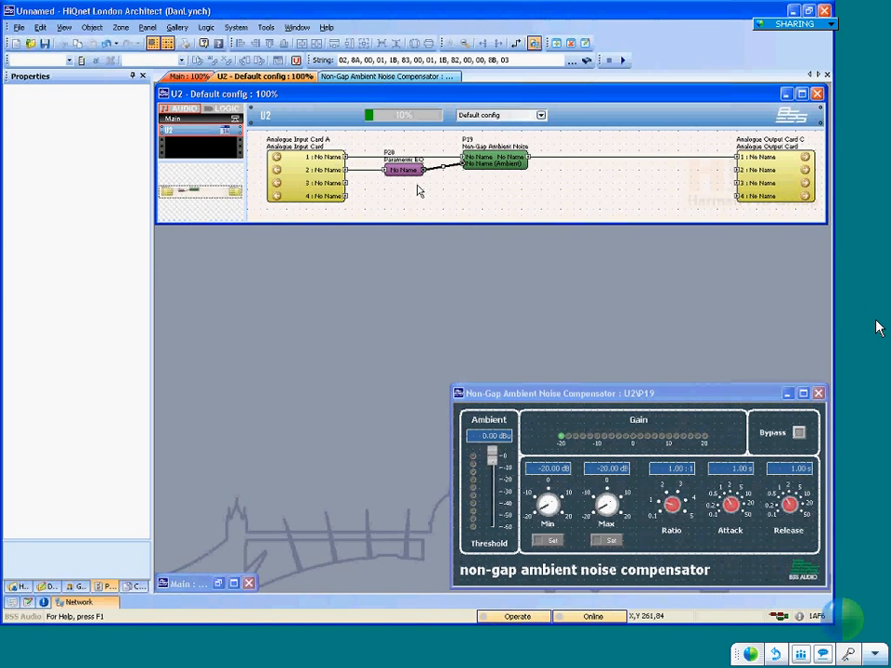
{"action": "left_click", "coordinate": [818, 394]}
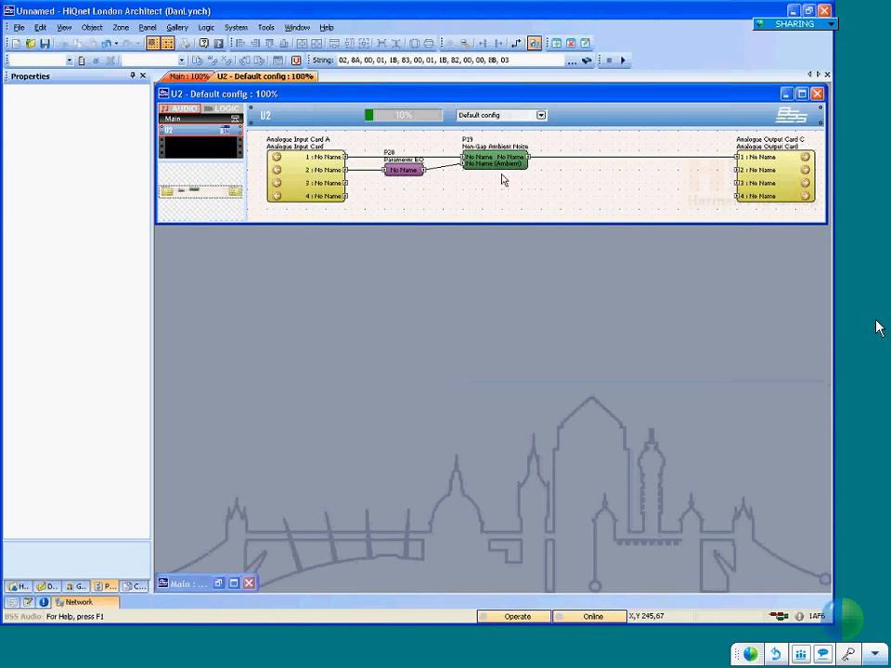
Add an N-Input Parametric EQ and a Graphic EQ between the non-gap compensator and the output card
{"action": "right_click", "coordinate": [565, 173]}
{"action": "mouse_move", "coordinate": [575, 175]}
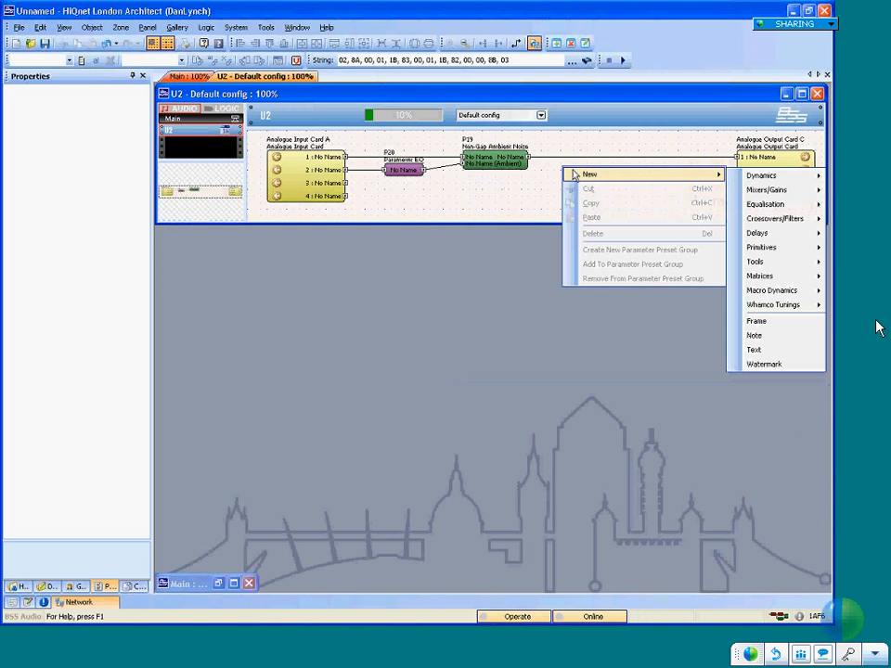
{"action": "mouse_move", "coordinate": [814, 205]}
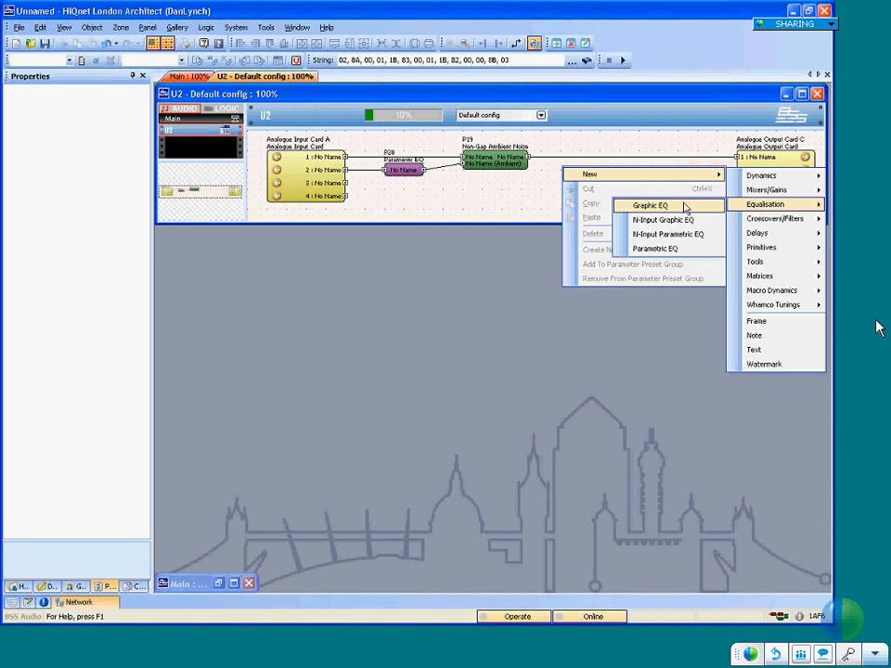
{"action": "left_click", "coordinate": [675, 249]}
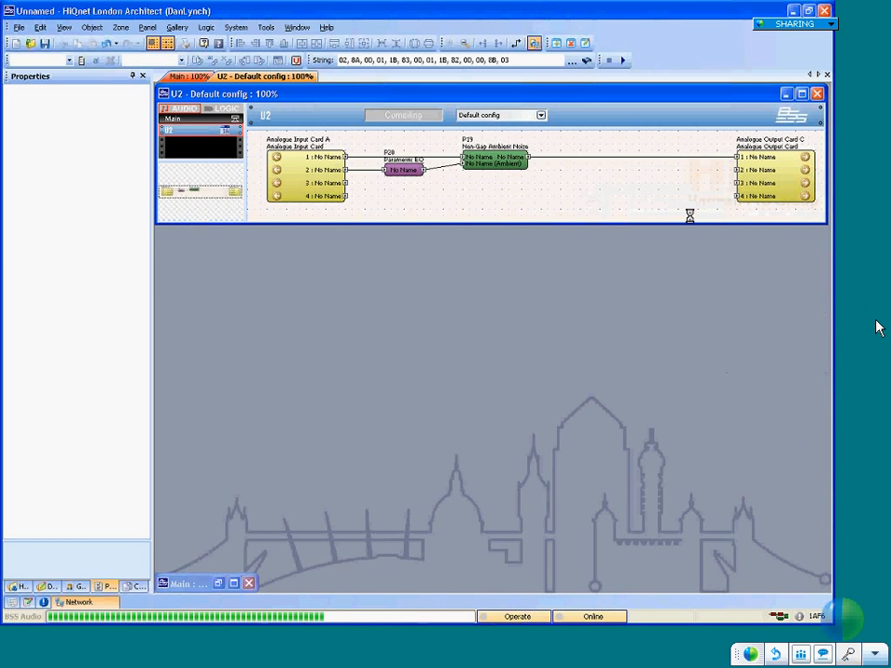
{"action": "right_click", "coordinate": [599, 197]}
{"action": "mouse_move", "coordinate": [640, 205]}
{"action": "mouse_move", "coordinate": [547, 279]}
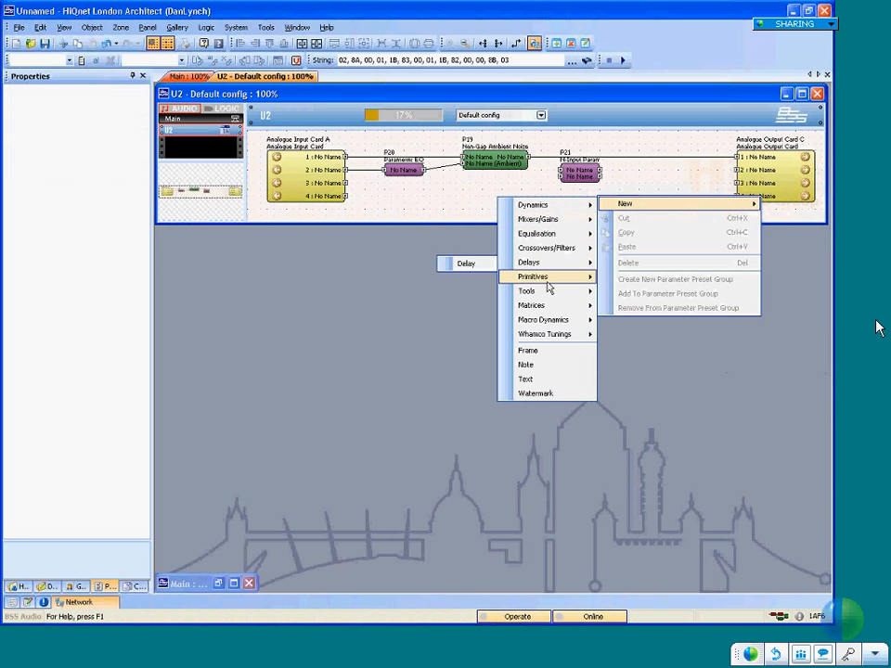
{"action": "mouse_move", "coordinate": [543, 233]}
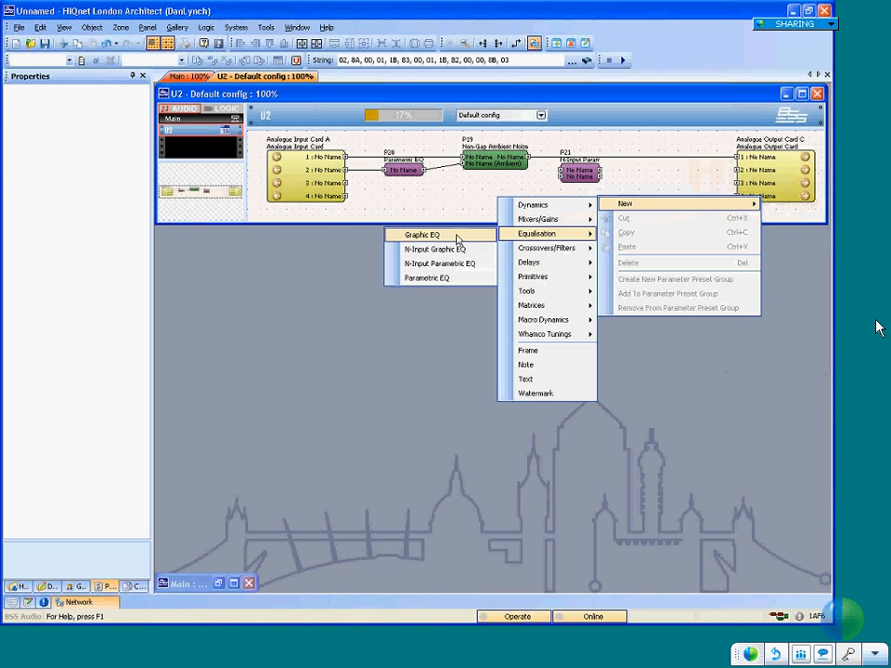
{"action": "left_click", "coordinate": [457, 239]}
Add an N-Input Graphic EQ beside the Graphic EQ in the configuration
{"action": "right_click", "coordinate": [508, 186]}
{"action": "mouse_move", "coordinate": [640, 192]}
{"action": "mouse_move", "coordinate": [684, 218]}
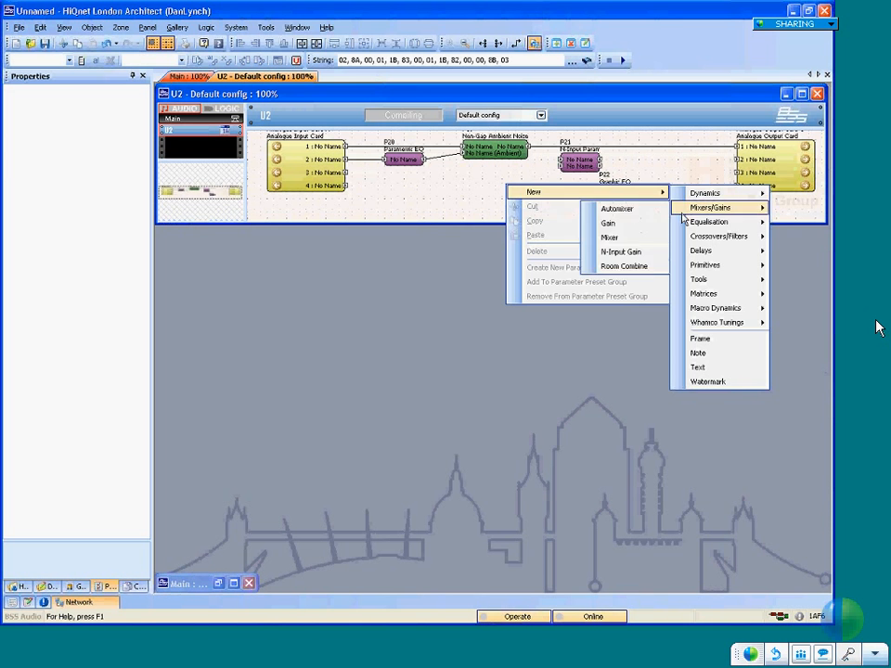
{"action": "left_click", "coordinate": [648, 237]}
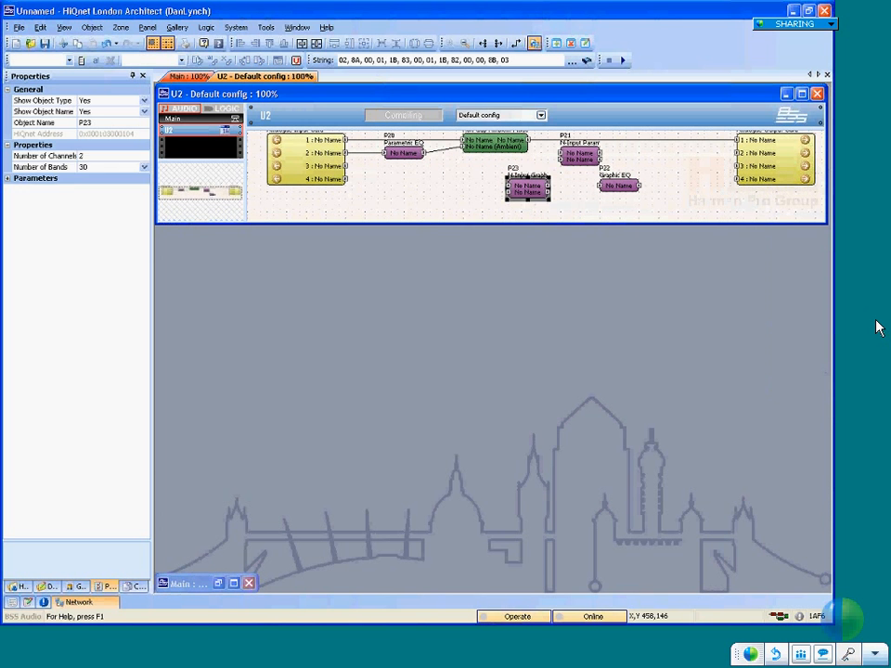
Delete the non-gap ambient noise compensator together with all remaining wires in the configuration
{"action": "left_click", "coordinate": [493, 150]}
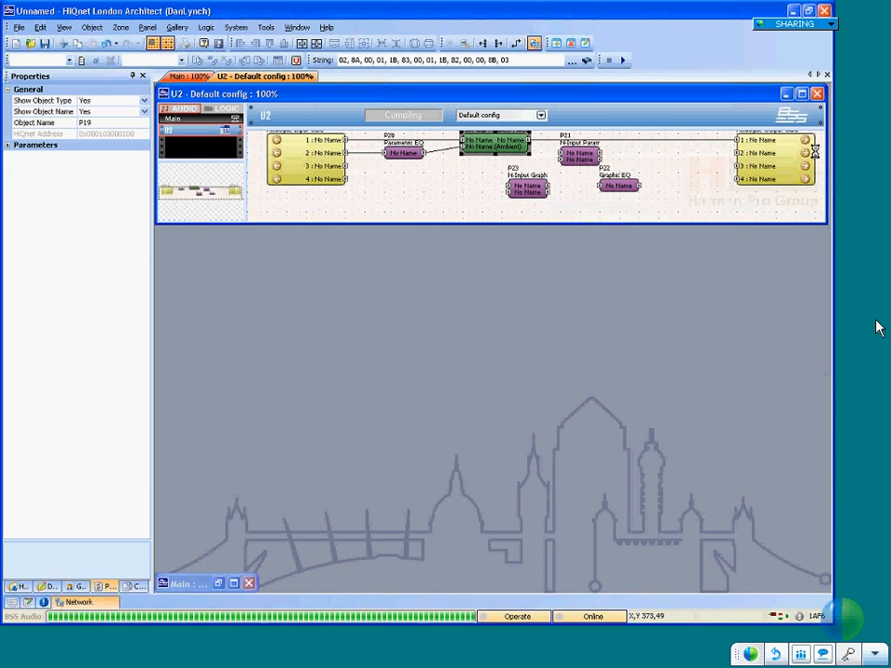
{"action": "key", "text": "Delete"}
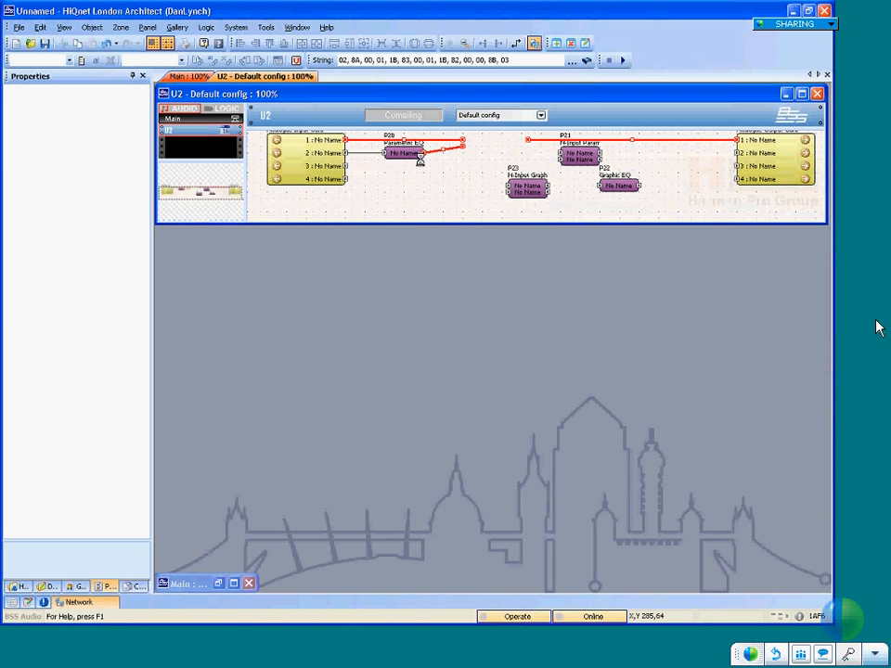
{"action": "key", "text": "Delete"}
{"action": "left_click", "coordinate": [383, 152]}
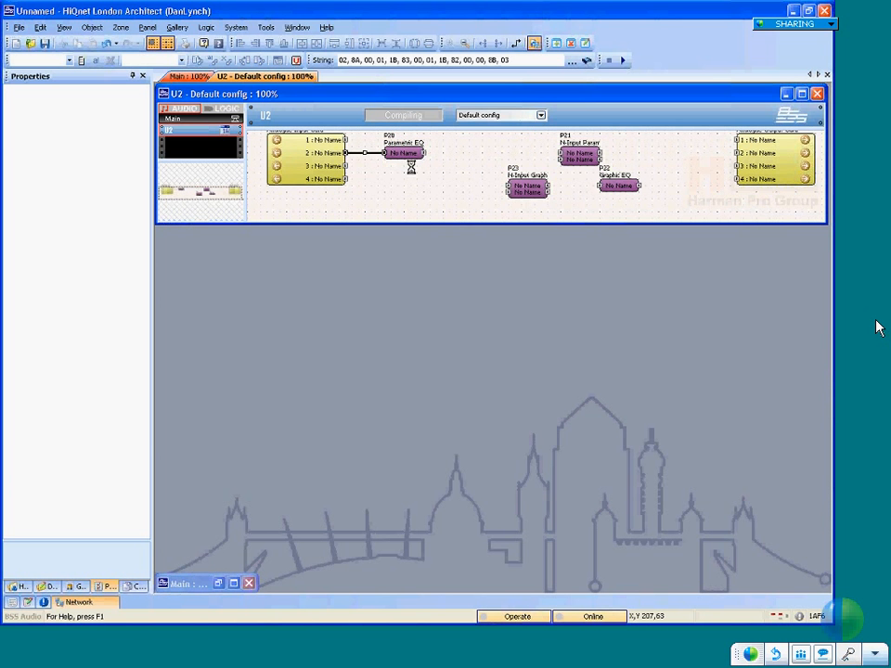
{"action": "key", "text": "Delete"}
Arrange the four EQ objects in two columns, with the parametric and graphic EQs each above their N-input versions
{"action": "scroll", "coordinate": [414, 179], "scroll_direction": "up", "scroll_amount": 1}
{"action": "left_click_drag", "start_coordinate": [407, 170], "coordinate": [407, 156]}
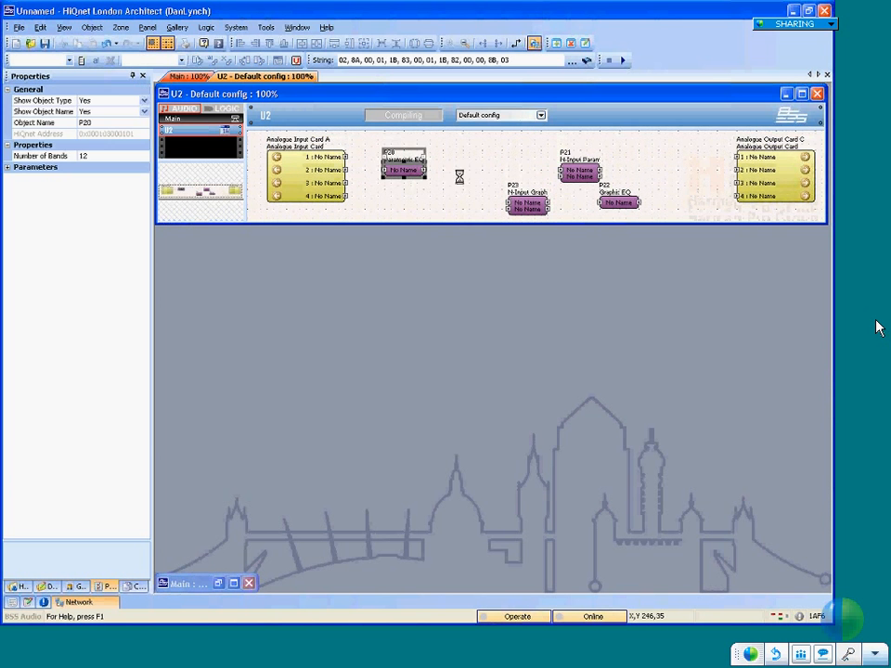
{"action": "left_click_drag", "start_coordinate": [590, 172], "coordinate": [414, 192]}
{"action": "left_click", "coordinate": [620, 204]}
{"action": "left_click_drag", "start_coordinate": [620, 204], "coordinate": [509, 155]}
{"action": "left_click_drag", "start_coordinate": [533, 208], "coordinate": [512, 191]}
{"action": "left_click", "coordinate": [577, 193]}
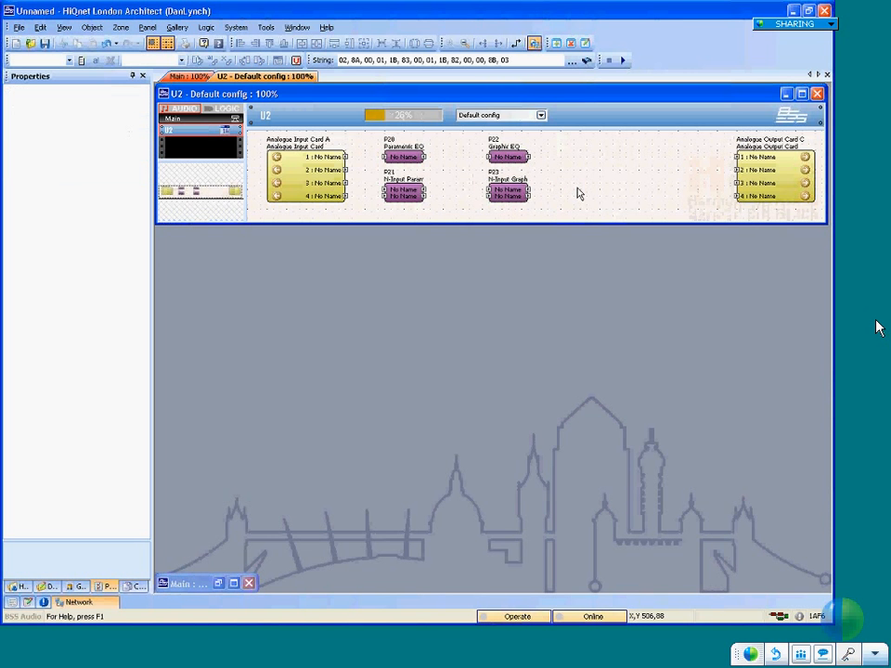
View the Parametric EQ's control panel, close it, and set the object's number of bands to 1
{"action": "left_click", "coordinate": [404, 160]}
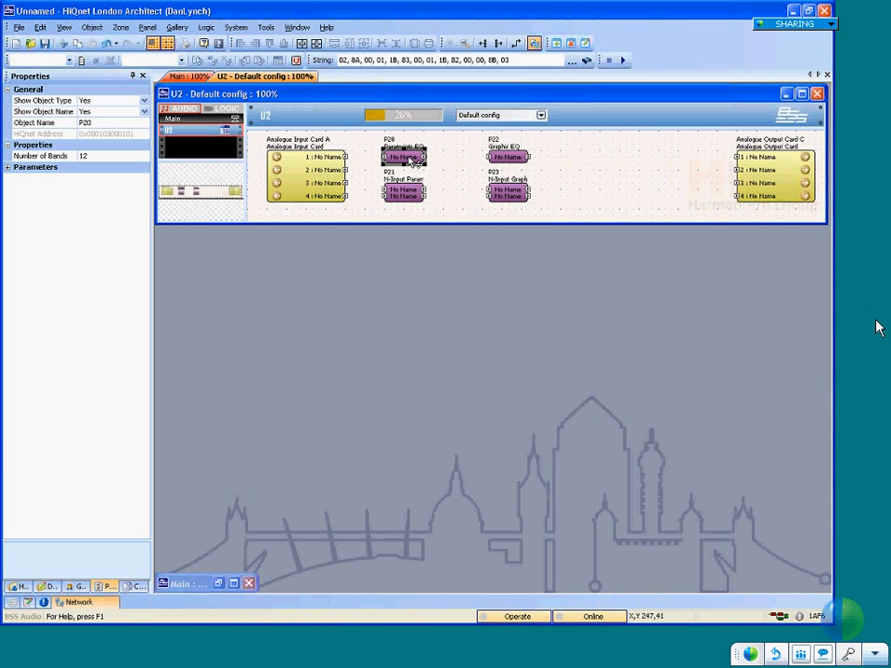
{"action": "double_click", "coordinate": [409, 161]}
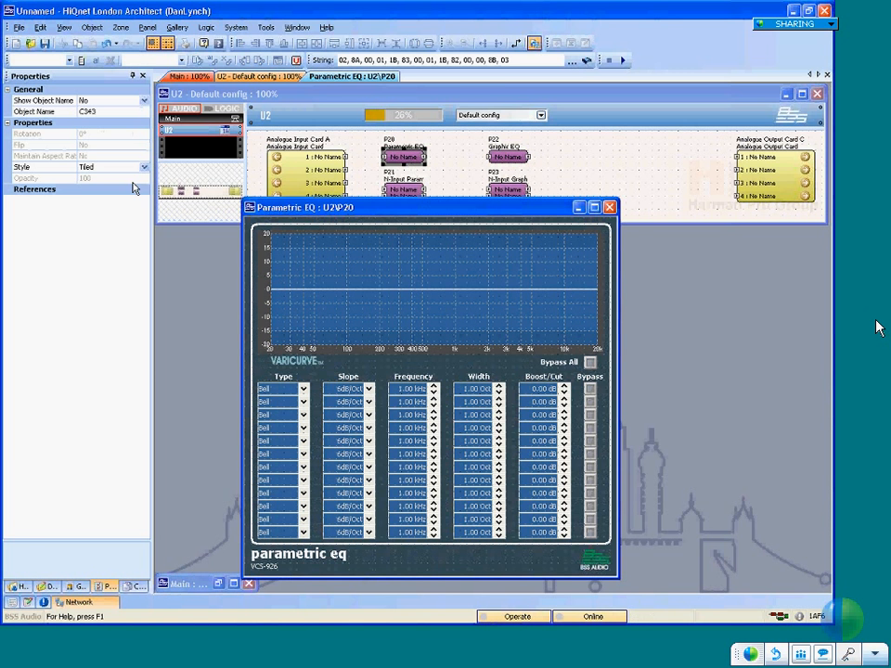
{"action": "left_click", "coordinate": [610, 208]}
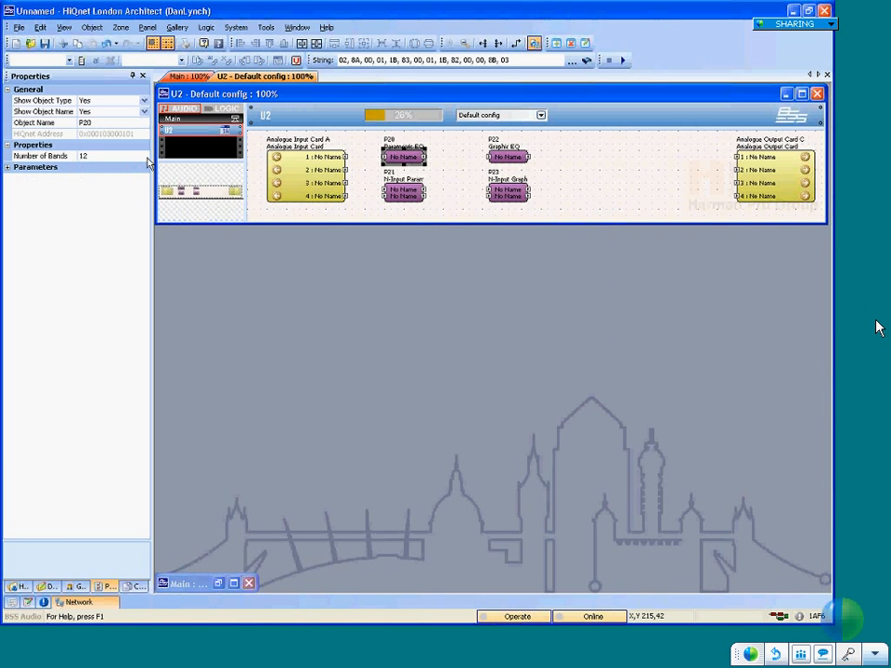
{"action": "left_click", "coordinate": [42, 155]}
{"action": "type", "text": "1"}
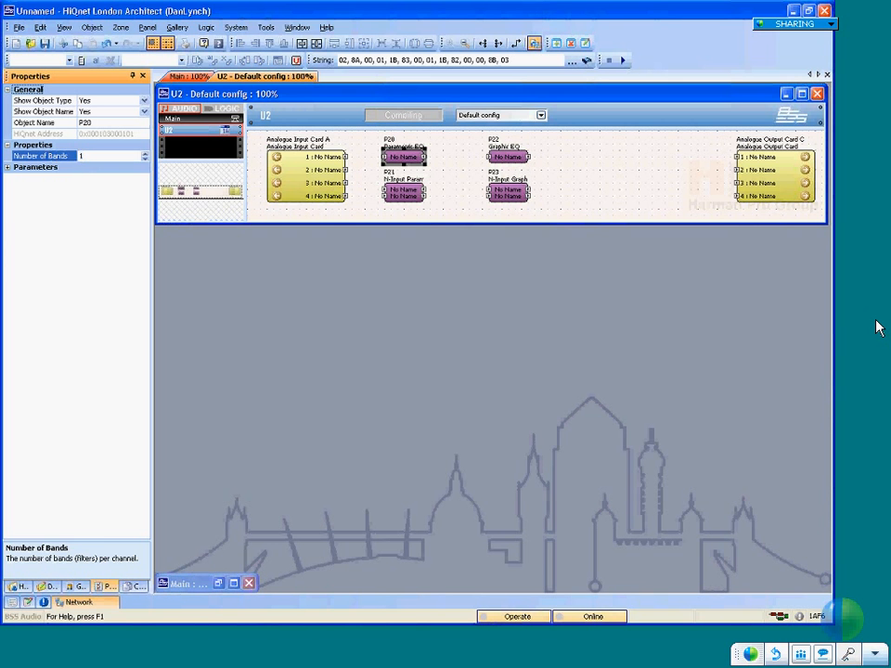
{"action": "key", "text": "Return"}
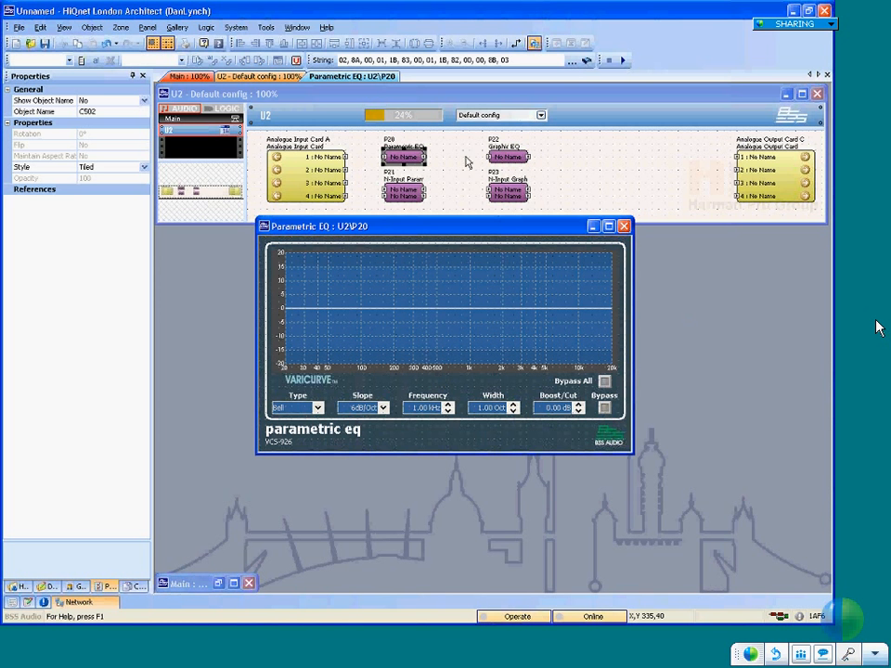
Place the parametric EQ panel below the configuration and examine the object's Band 01 and Other parameters, selecting the band's Width
{"action": "left_click", "coordinate": [412, 158]}
{"action": "left_click_drag", "start_coordinate": [429, 229], "coordinate": [426, 270]}
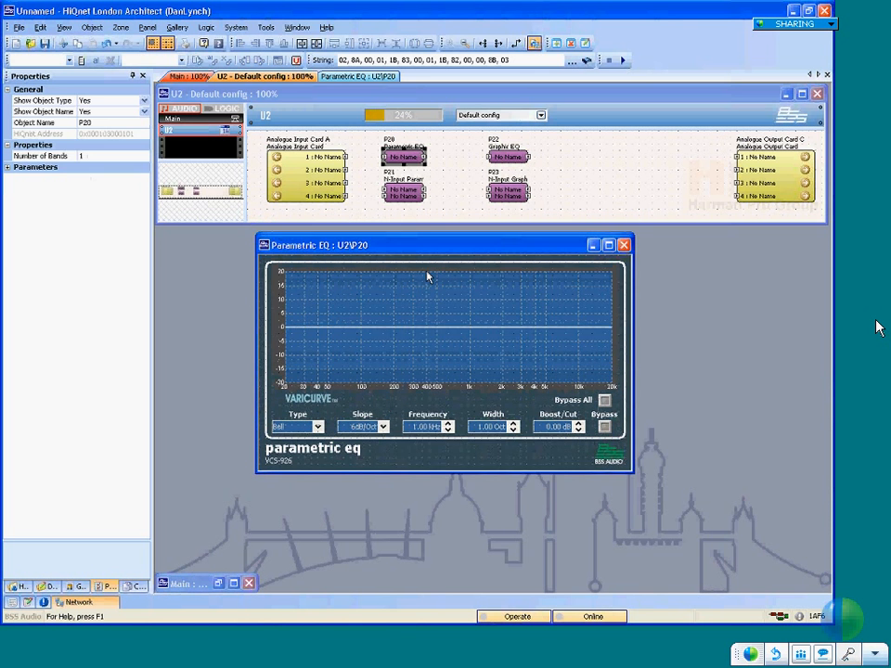
{"action": "left_click", "coordinate": [406, 158]}
{"action": "left_click", "coordinate": [8, 167]}
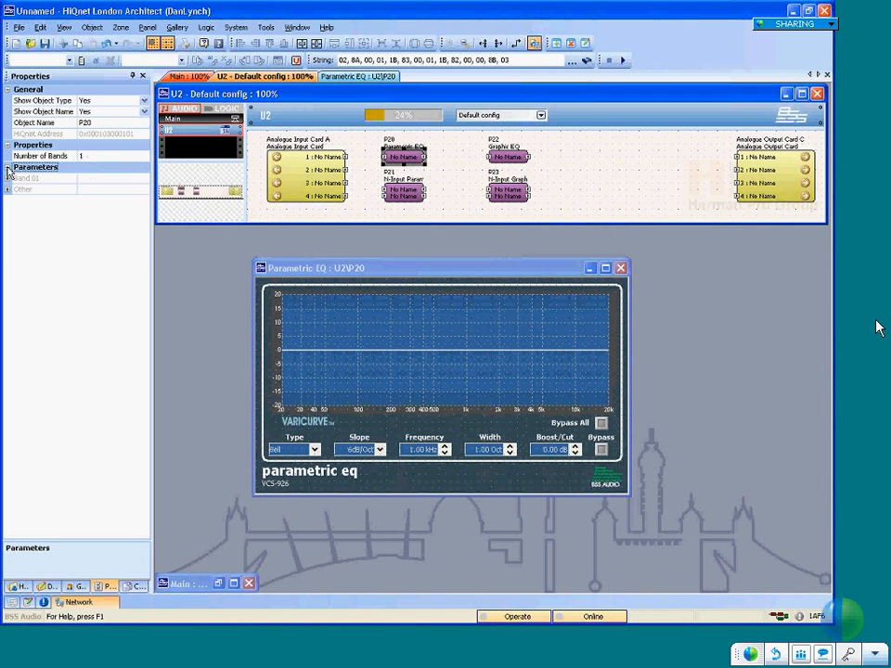
{"action": "left_click", "coordinate": [7, 178]}
{"action": "left_click", "coordinate": [7, 255]}
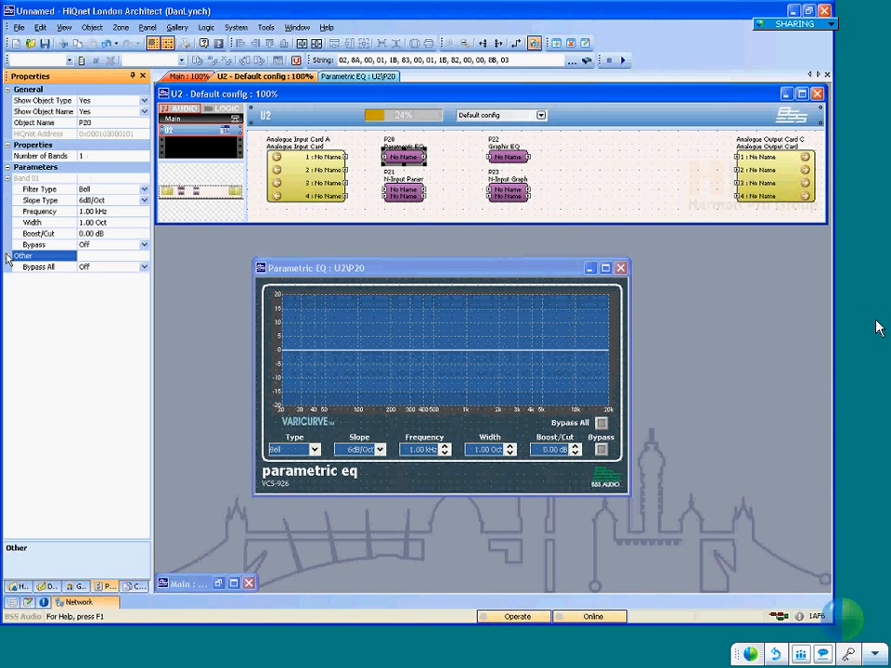
{"action": "left_click", "coordinate": [67, 222]}
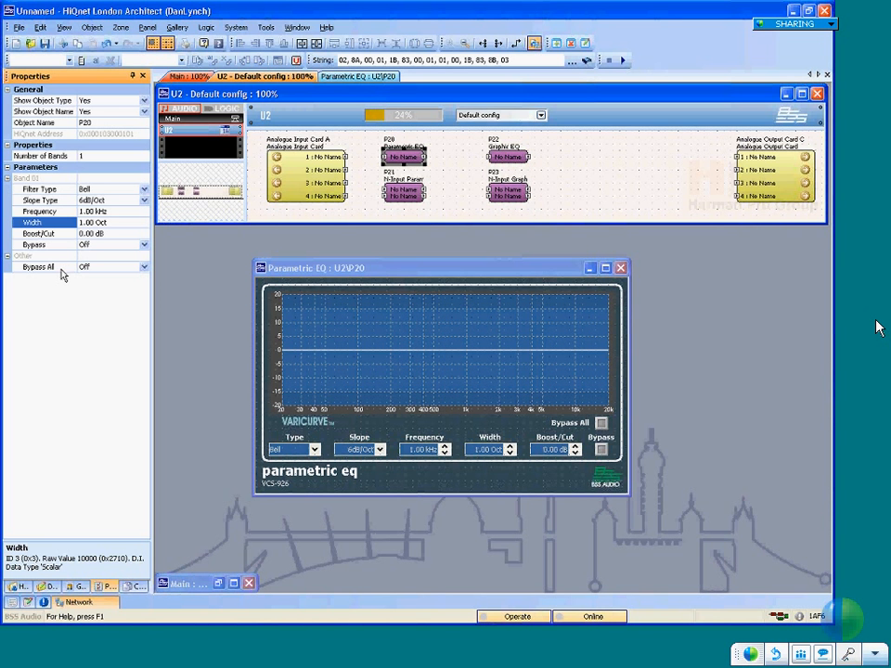
Set the display units of the parametric EQ panel's Width control to Q
{"action": "left_click", "coordinate": [487, 451]}
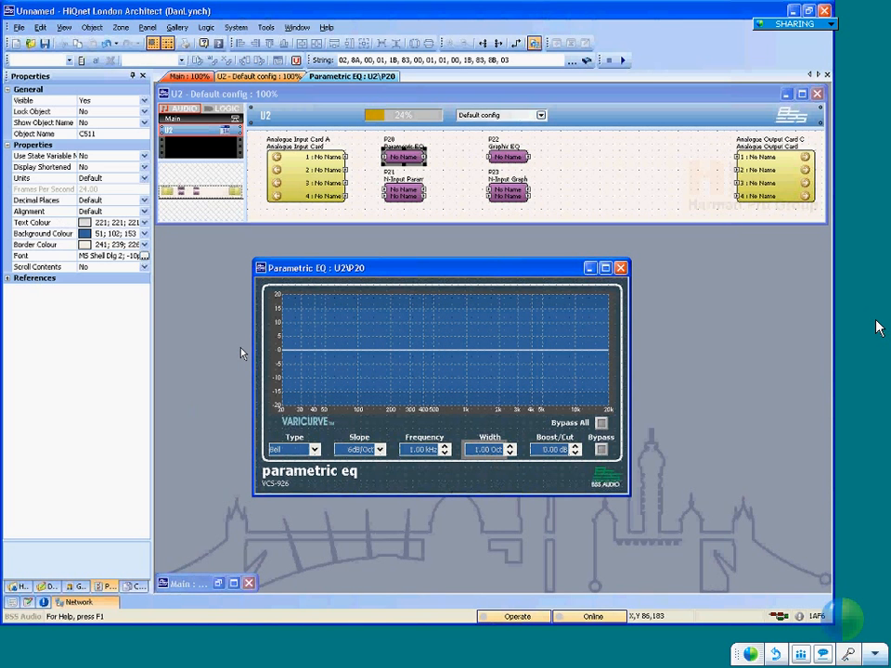
{"action": "left_click", "coordinate": [34, 178]}
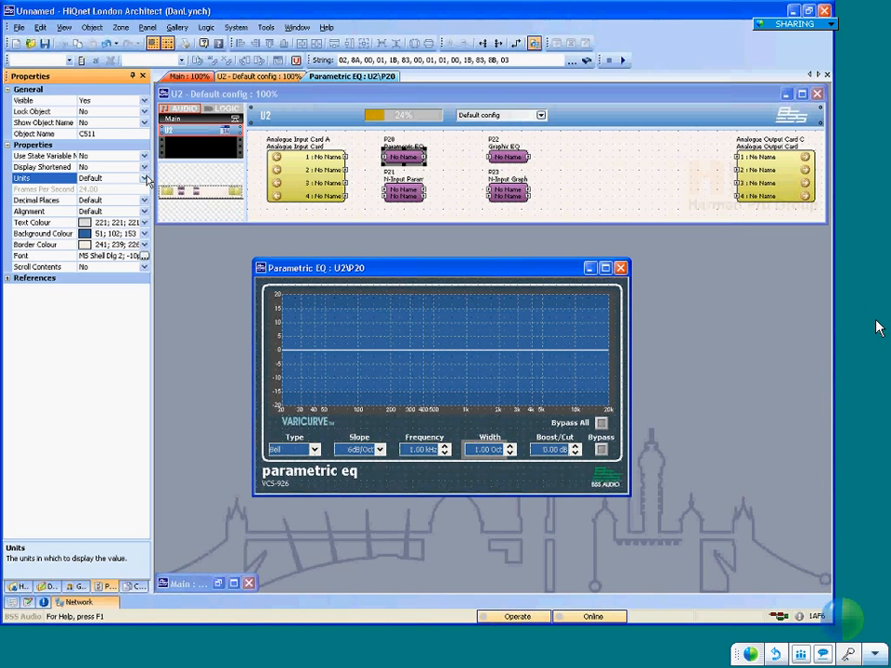
{"action": "left_click", "coordinate": [146, 179]}
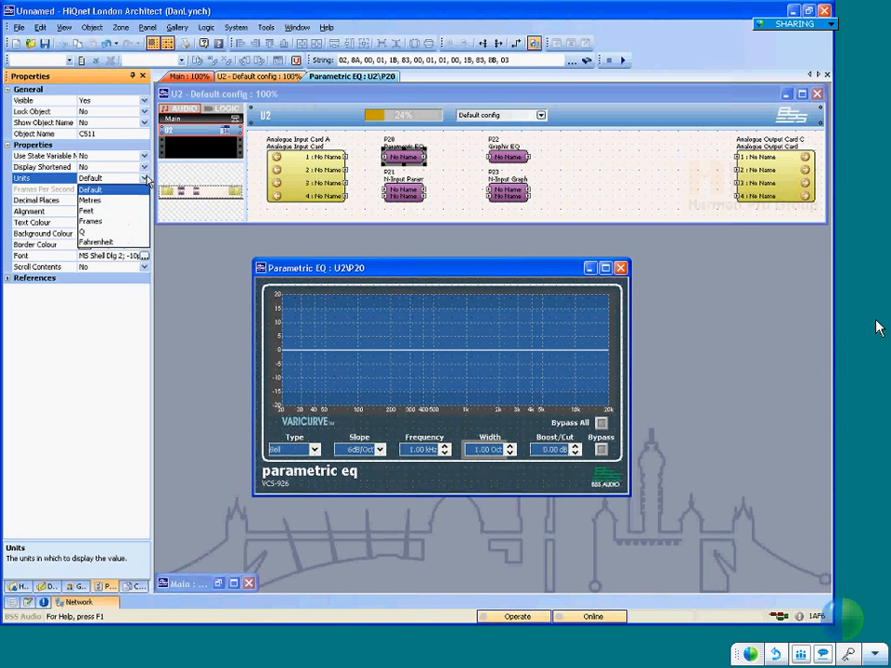
{"action": "left_click", "coordinate": [82, 231]}
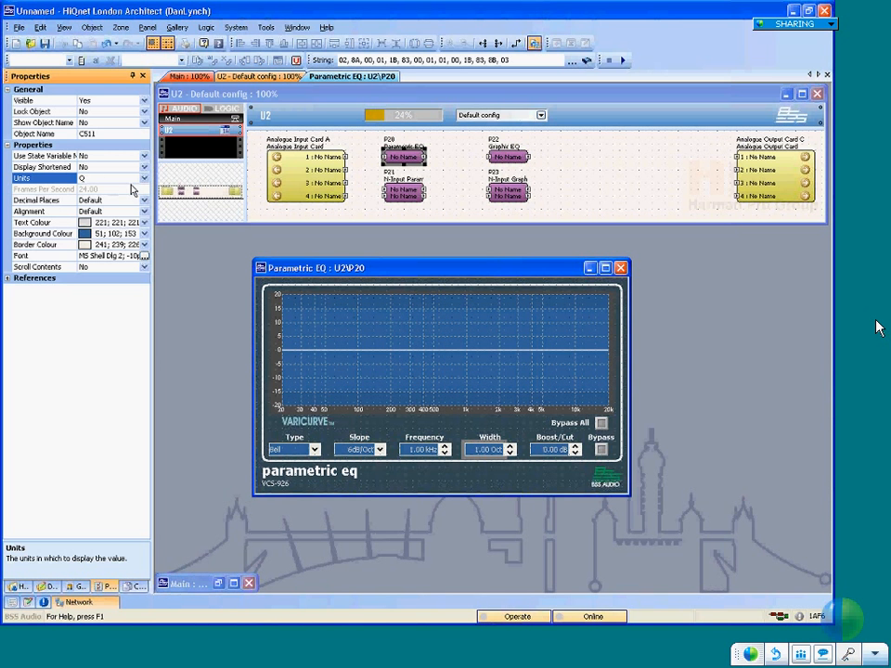
{"action": "left_click", "coordinate": [144, 178]}
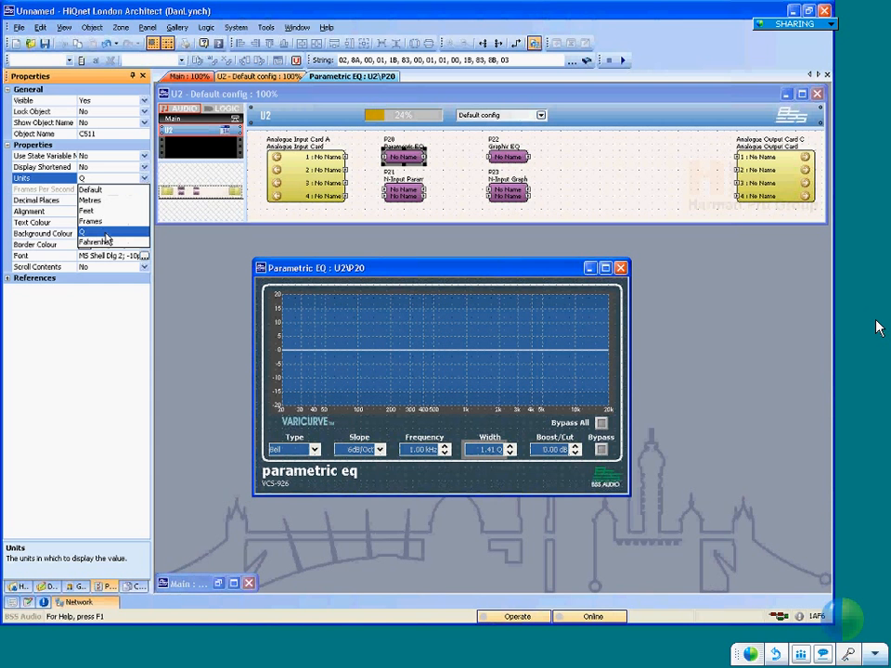
{"action": "left_click", "coordinate": [106, 234]}
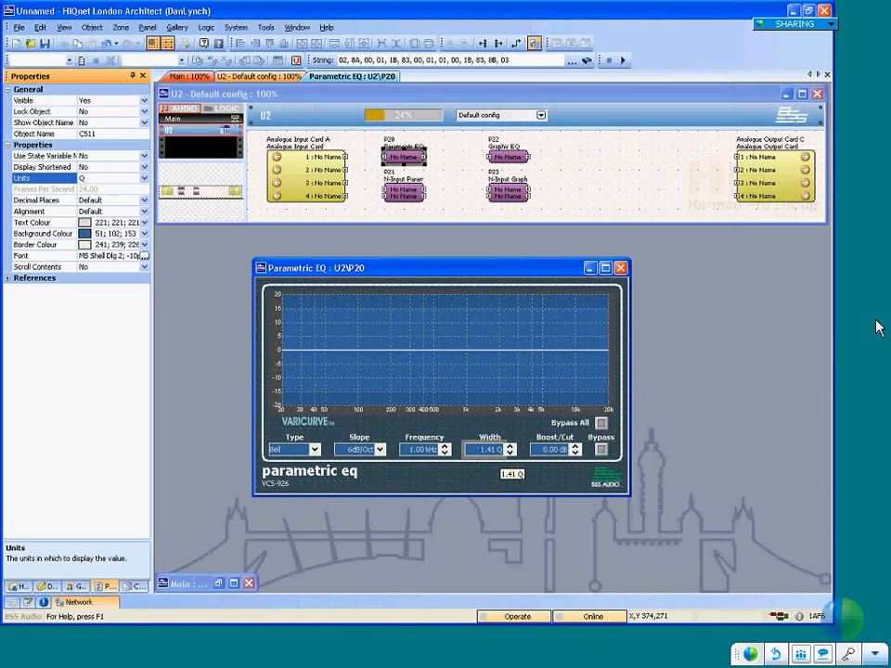
{"action": "left_click", "coordinate": [488, 474]}
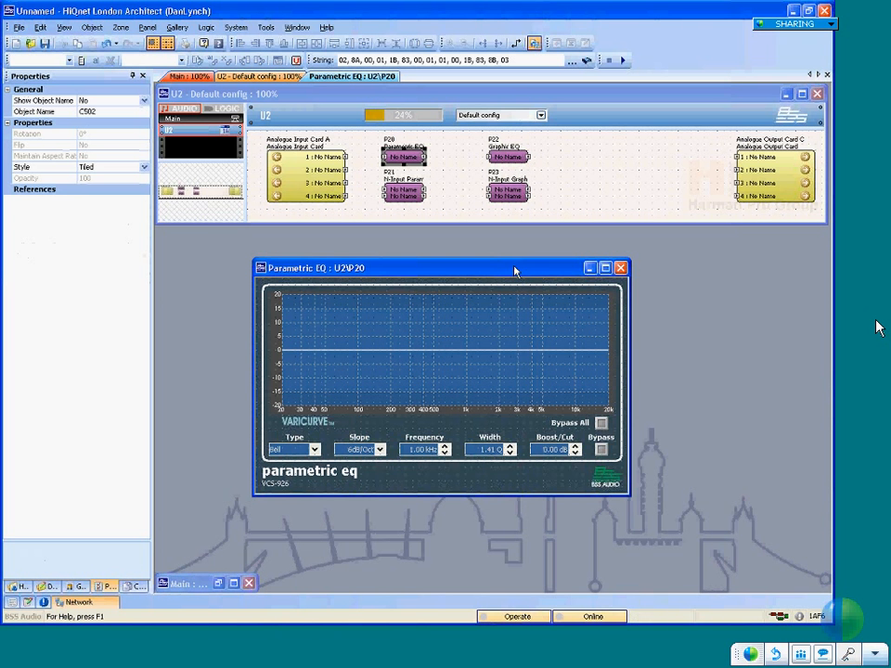
Move the parametric EQ panel up to just beneath the configuration and select its Width control
{"action": "left_click_drag", "start_coordinate": [515, 271], "coordinate": [499, 246]}
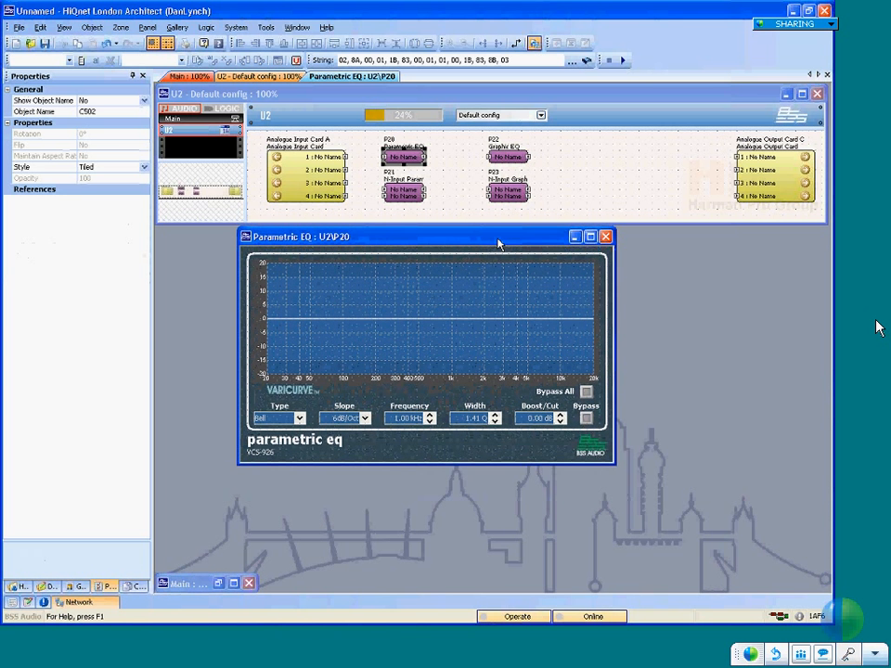
{"action": "left_click_drag", "start_coordinate": [498, 240], "coordinate": [497, 243]}
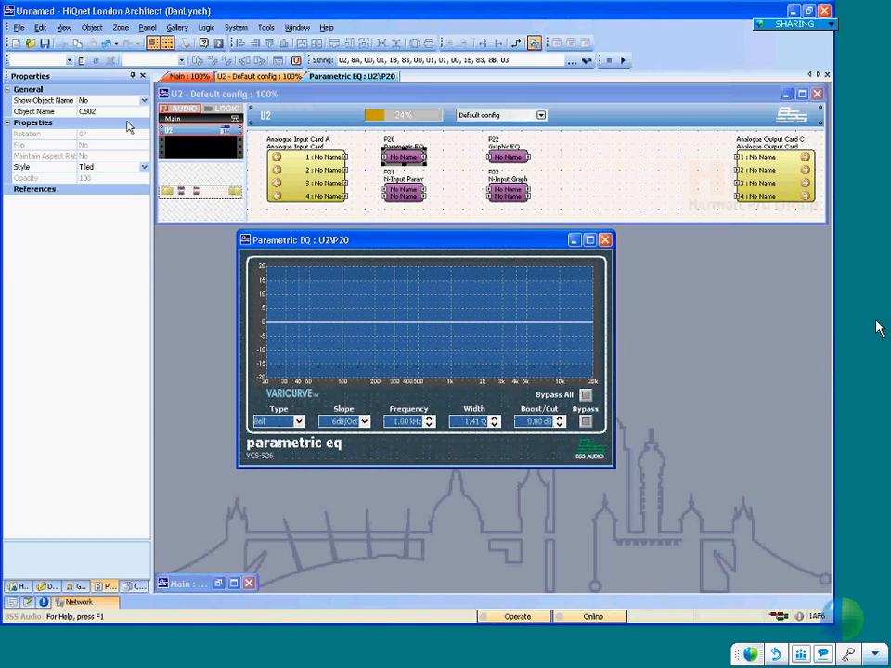
{"action": "left_click", "coordinate": [478, 422]}
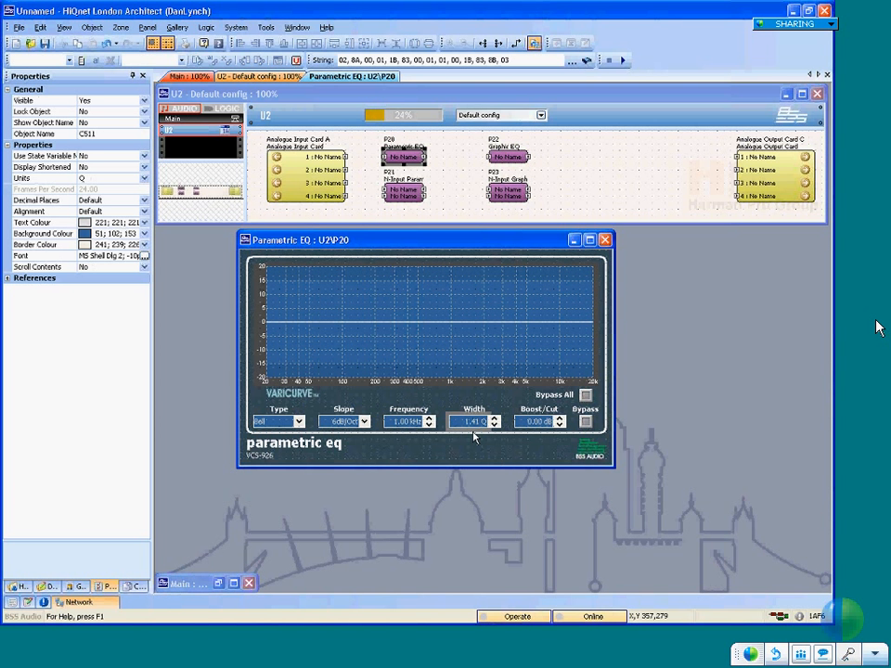
Enter 9999 as the N-input parametric EQ's number of channels to give it the maximum of 32
{"action": "left_click", "coordinate": [400, 193]}
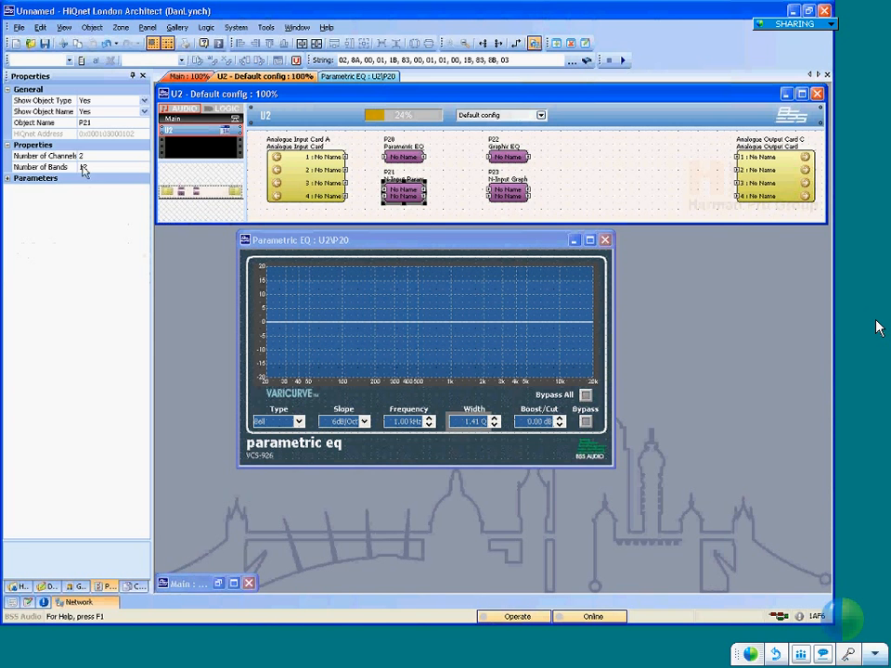
{"action": "left_click", "coordinate": [111, 167]}
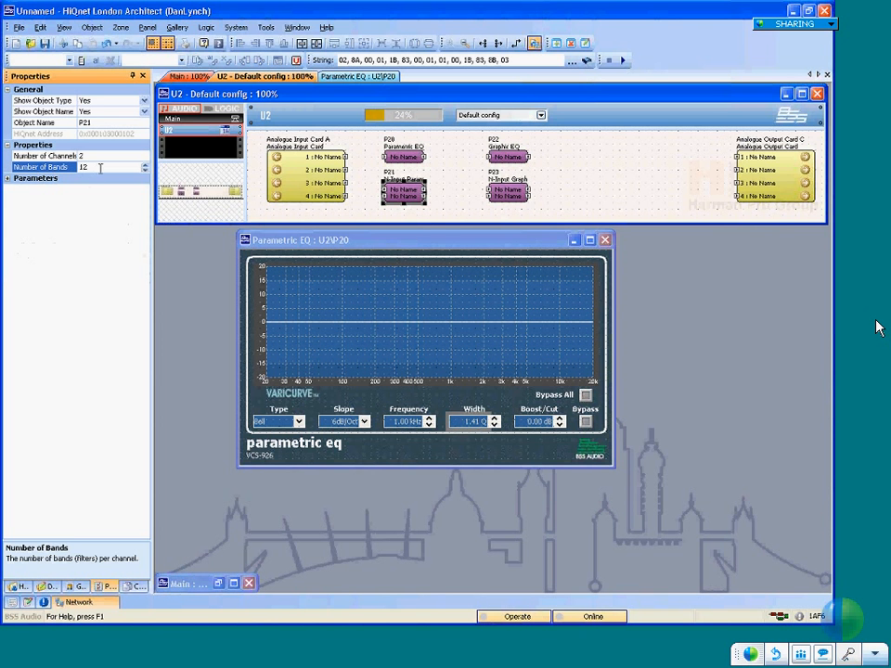
{"action": "left_click", "coordinate": [82, 155]}
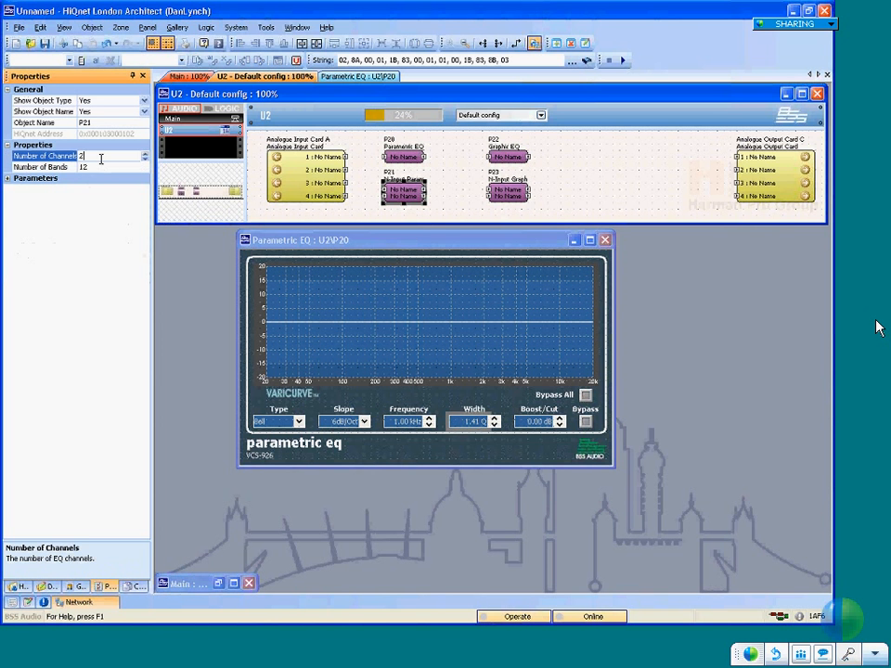
{"action": "type", "text": "9999"}
{"action": "key", "text": "Return"}
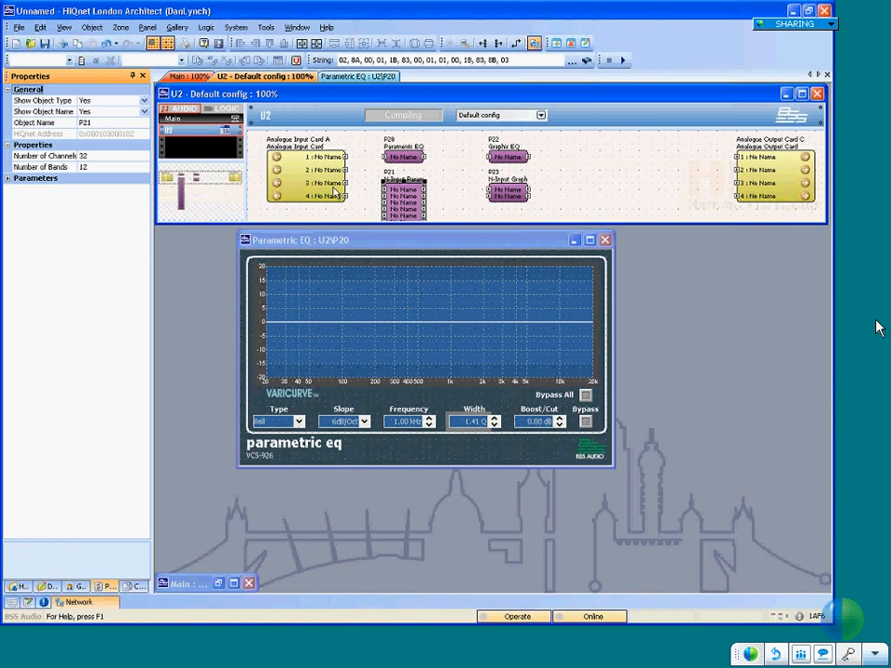
Close the parametric EQ panel and set the N-input parametric EQ's number of channels to 2
{"action": "left_click", "coordinate": [604, 240]}
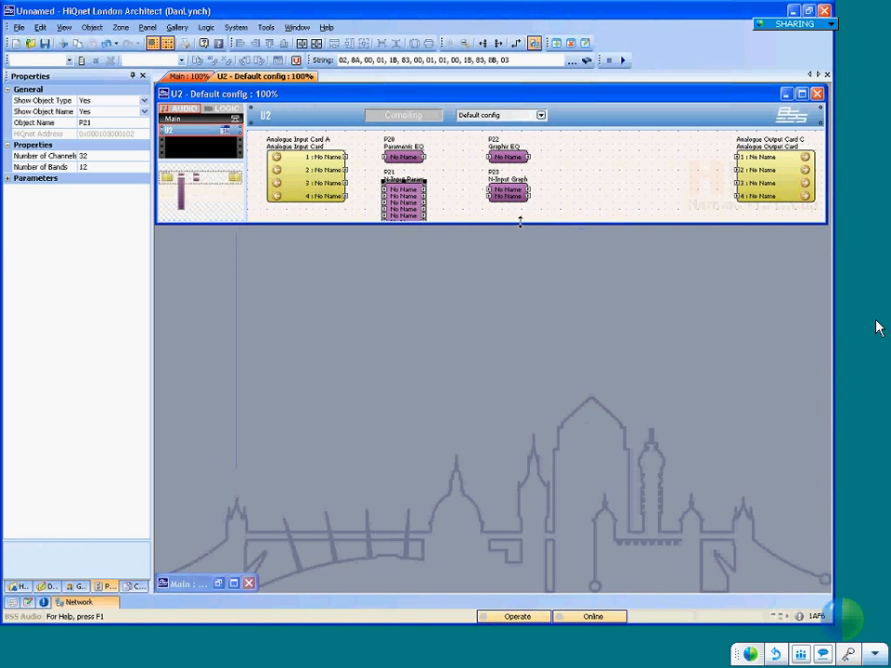
{"action": "left_click_drag", "start_coordinate": [524, 282], "coordinate": [531, 450]}
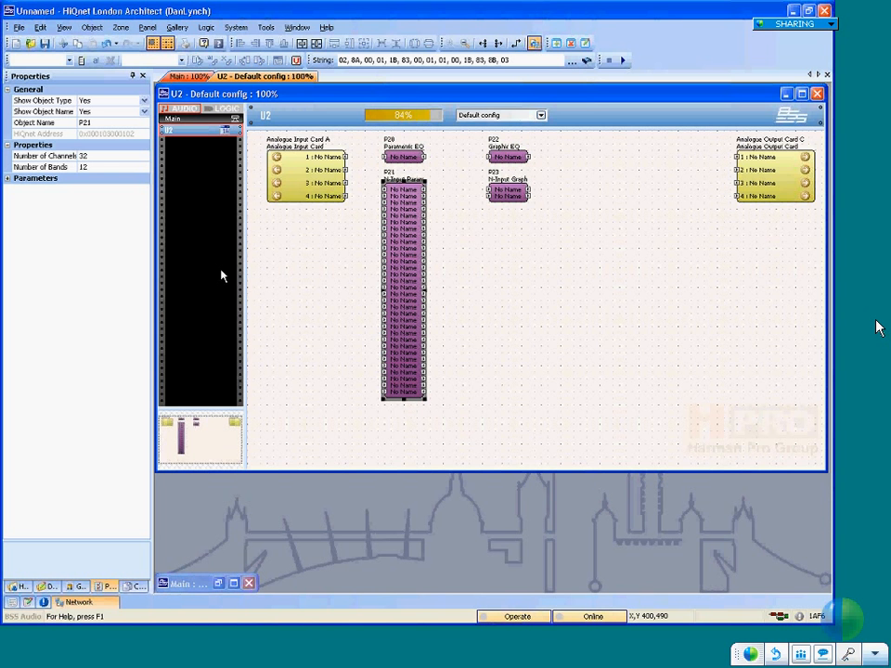
{"action": "left_click", "coordinate": [28, 156]}
{"action": "type", "text": "2"}
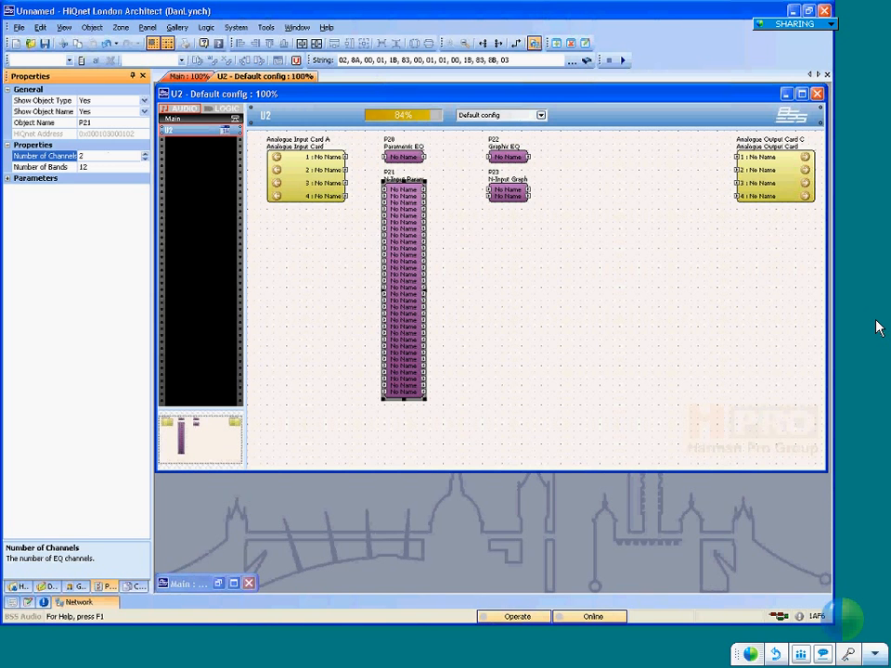
{"action": "key", "text": "Return"}
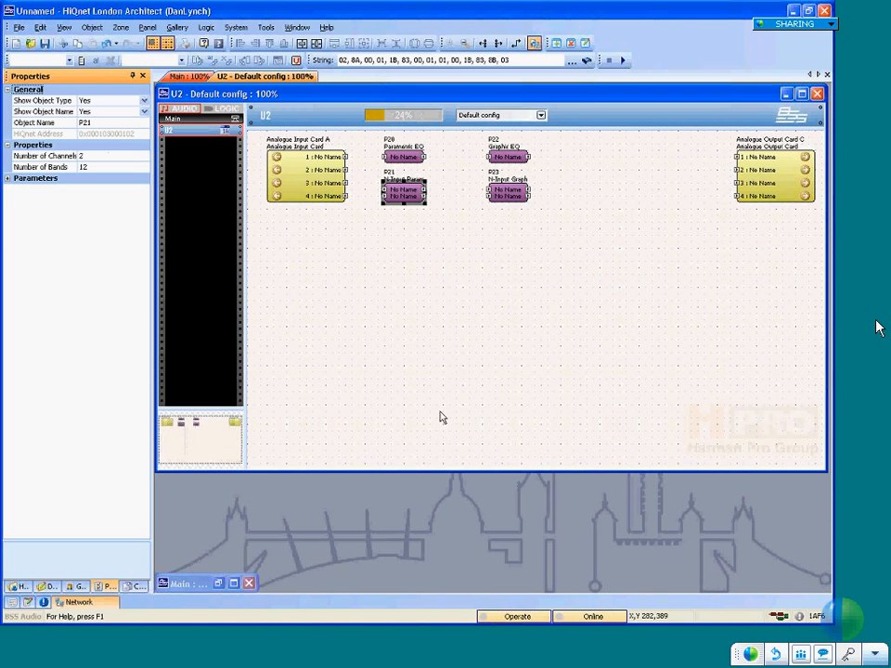
{"action": "left_click_drag", "start_coordinate": [450, 472], "coordinate": [447, 236]}
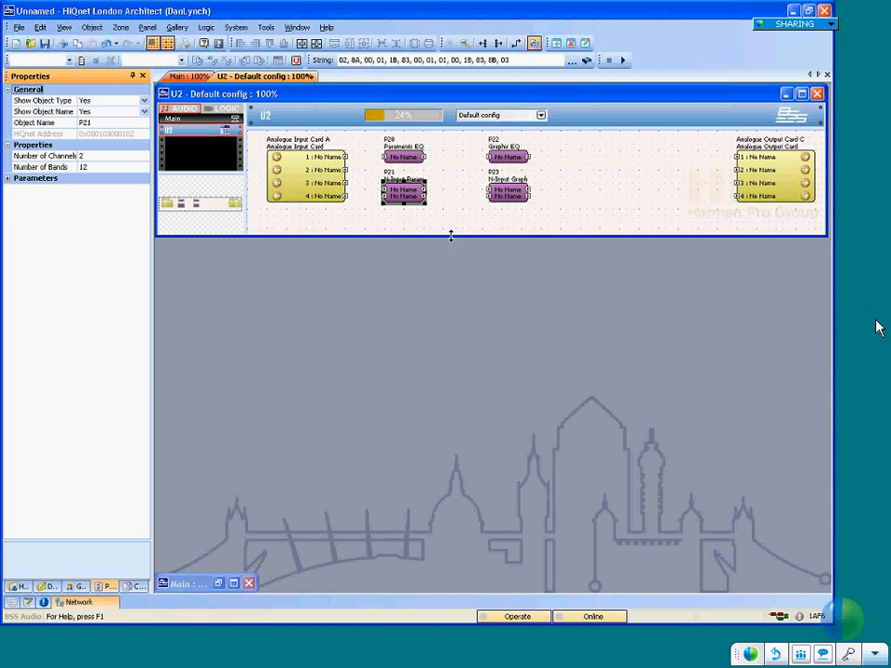
Open the Graphic EQ's control panel and place it below the configuration
{"action": "left_click", "coordinate": [508, 160]}
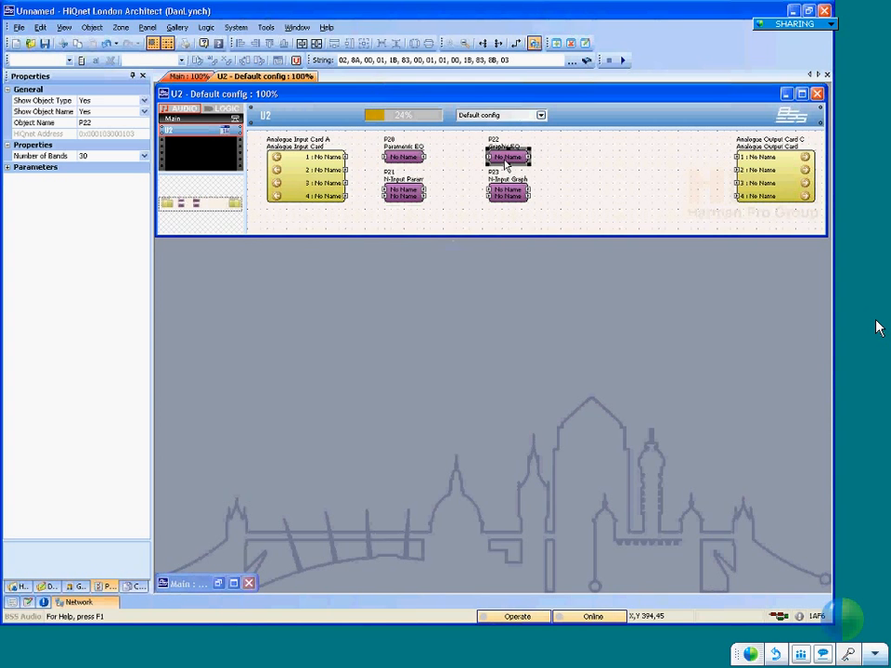
{"action": "double_click", "coordinate": [506, 159]}
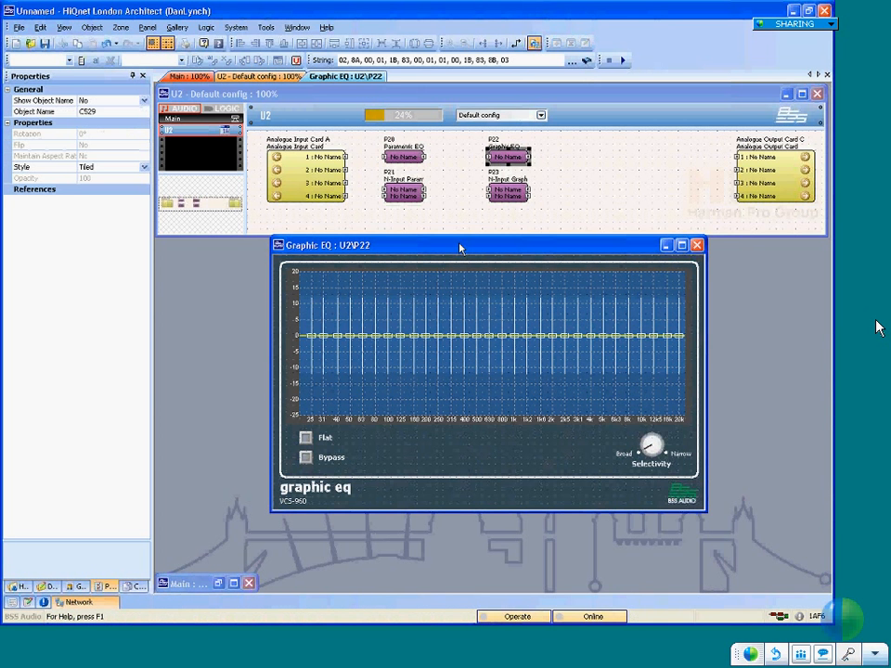
{"action": "left_click_drag", "start_coordinate": [460, 248], "coordinate": [441, 255]}
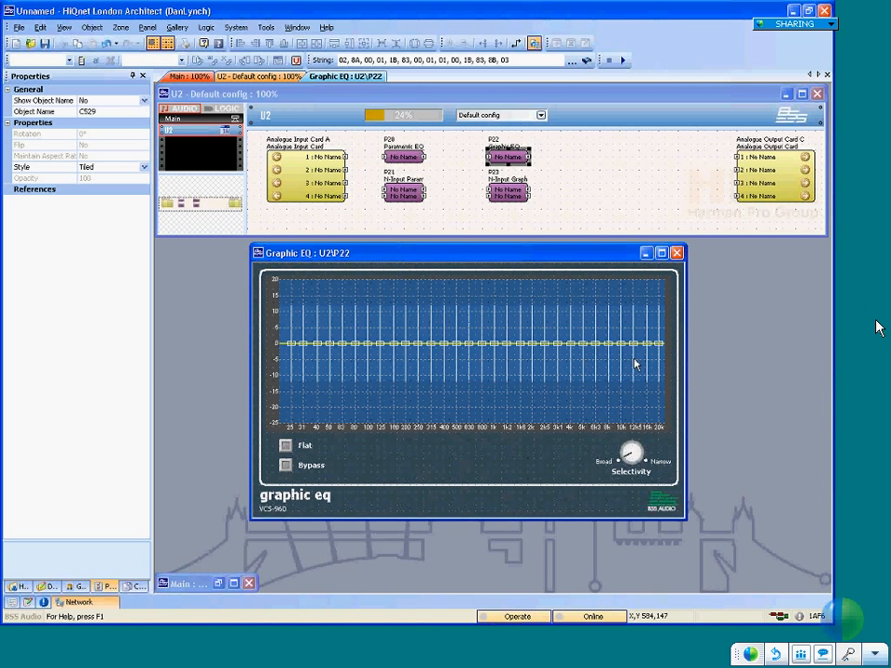
Review the Graphic EQ's number-of-bands options and choose 30
{"action": "left_click", "coordinate": [510, 158]}
{"action": "left_click", "coordinate": [111, 156]}
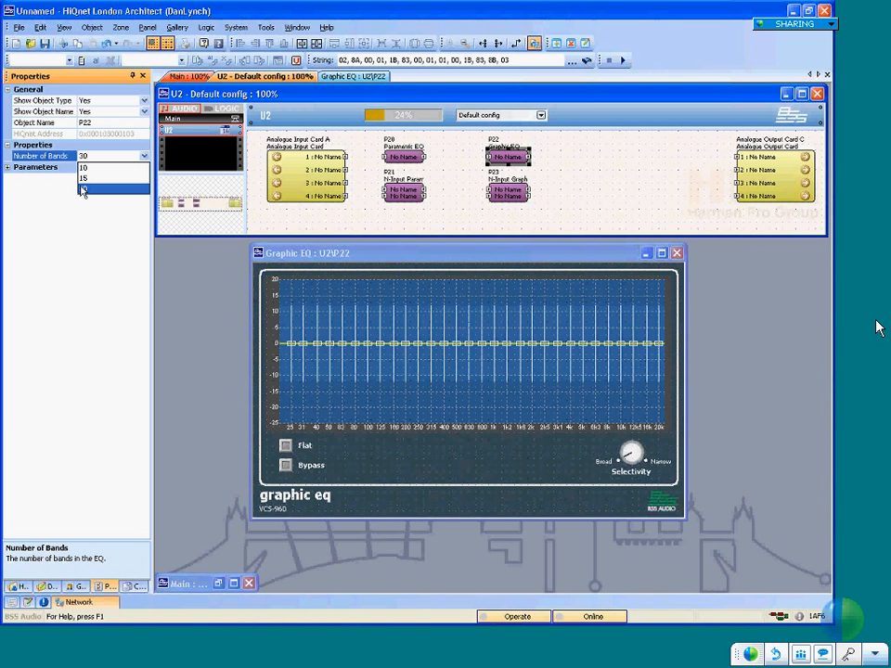
{"action": "left_click", "coordinate": [83, 190]}
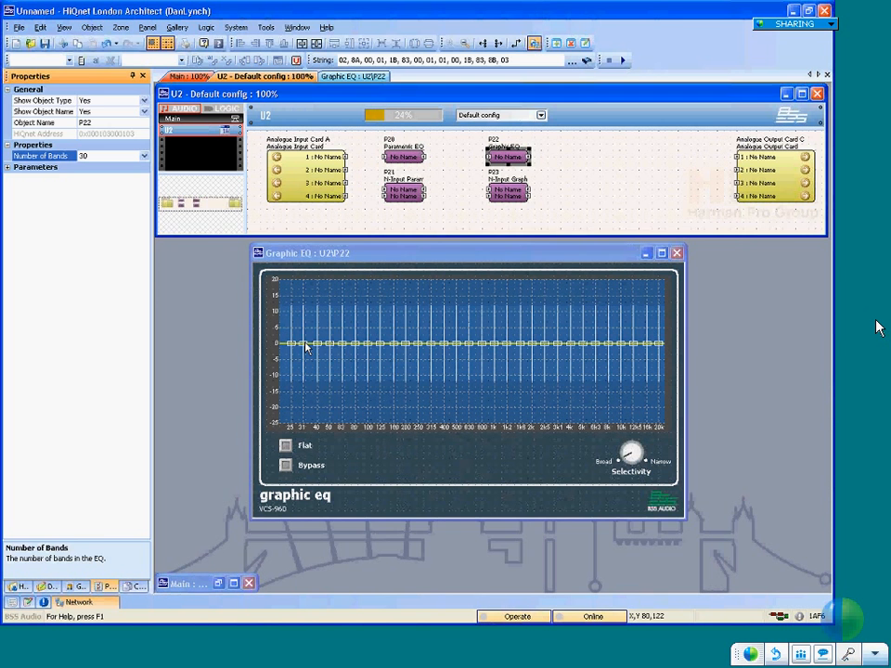
Boost the graphic EQ's bands from 31 to 80 Hz and from 4 to 10 kHz into two rounded peaks
{"action": "mouse_move", "coordinate": [307, 347]}
{"action": "left_mouse_down"}
{"action": "mouse_move", "coordinate": [304, 313]}
{"action": "mouse_move", "coordinate": [329, 324]}
{"action": "mouse_move", "coordinate": [331, 307]}
{"action": "left_mouse_up"}
{"action": "left_click_drag", "start_coordinate": [345, 348], "coordinate": [355, 325]}
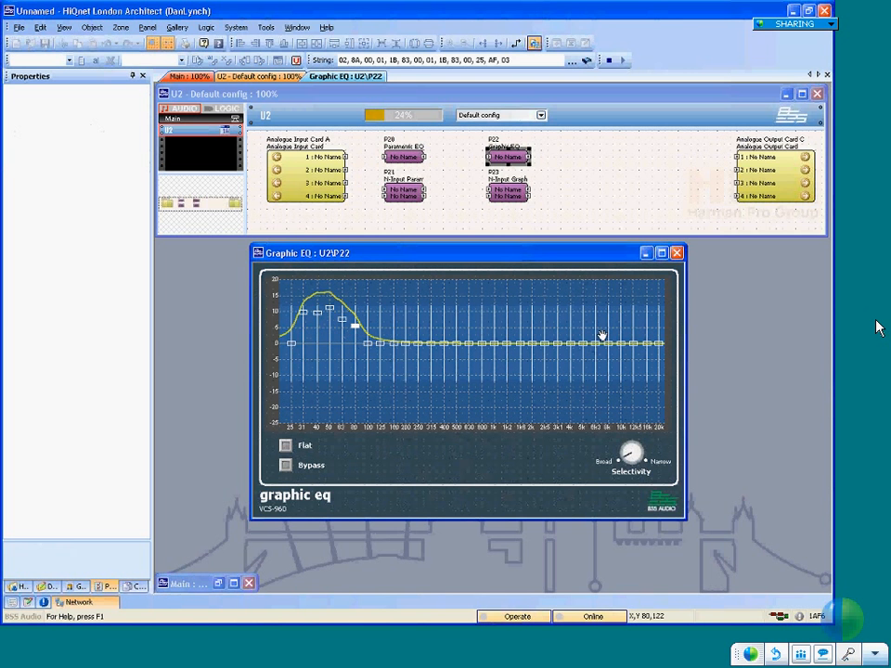
{"action": "left_click_drag", "start_coordinate": [595, 343], "coordinate": [608, 310]}
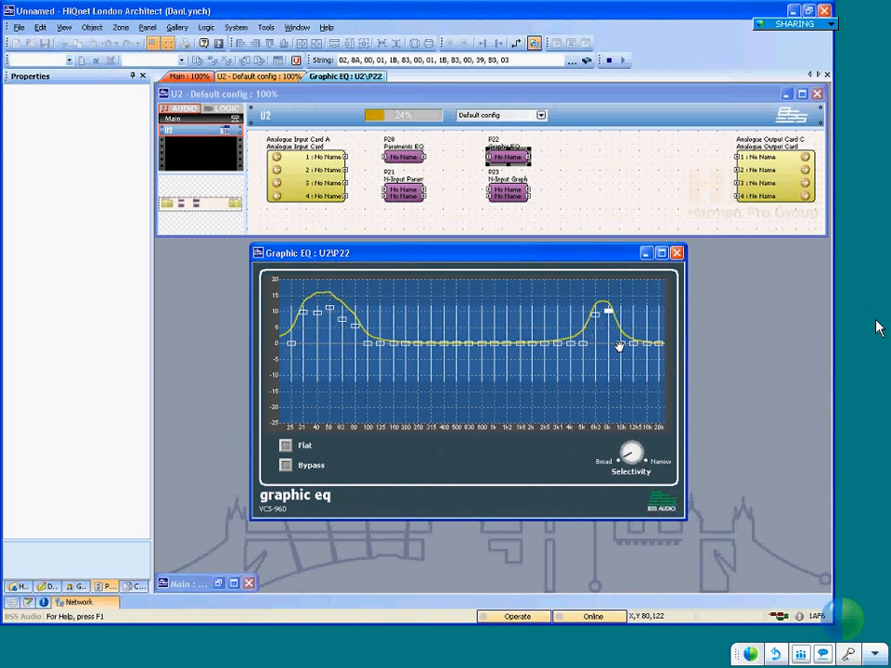
{"action": "left_click_drag", "start_coordinate": [620, 345], "coordinate": [621, 317]}
{"action": "mouse_move", "coordinate": [582, 344]}
{"action": "left_mouse_down"}
{"action": "mouse_move", "coordinate": [582, 322]}
{"action": "mouse_move", "coordinate": [570, 329]}
{"action": "left_mouse_up"}
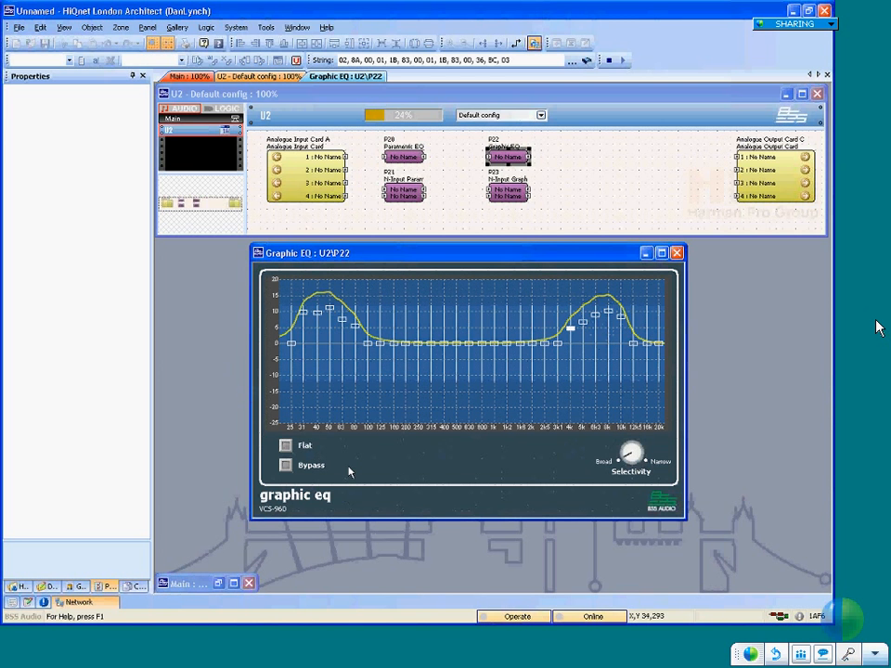
Reset all graphic EQ bands to flat and raise the 63, 80 and 100 Hz bands to about 12 dB
{"action": "left_click", "coordinate": [286, 447]}
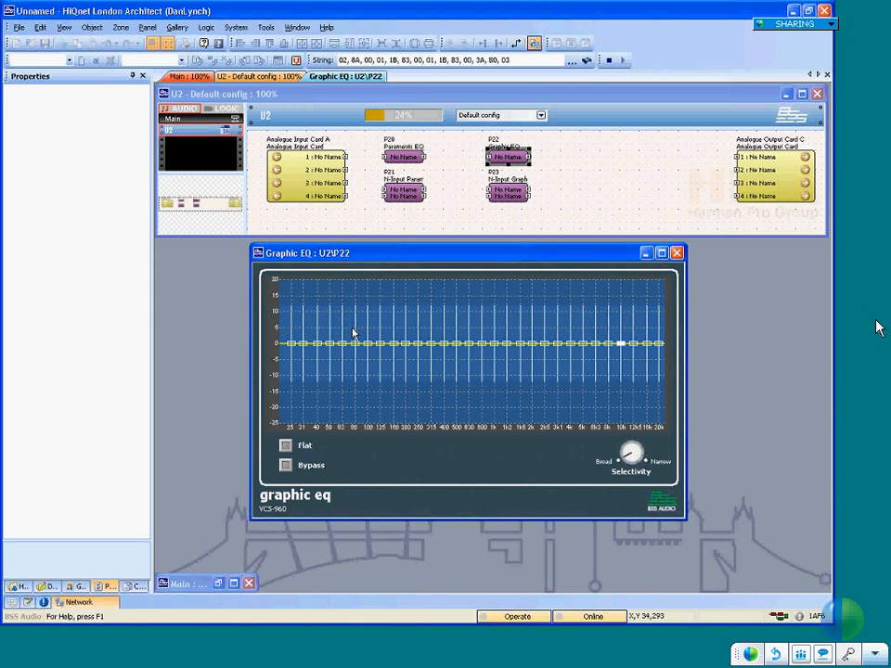
{"action": "left_click_drag", "start_coordinate": [341, 345], "coordinate": [354, 310]}
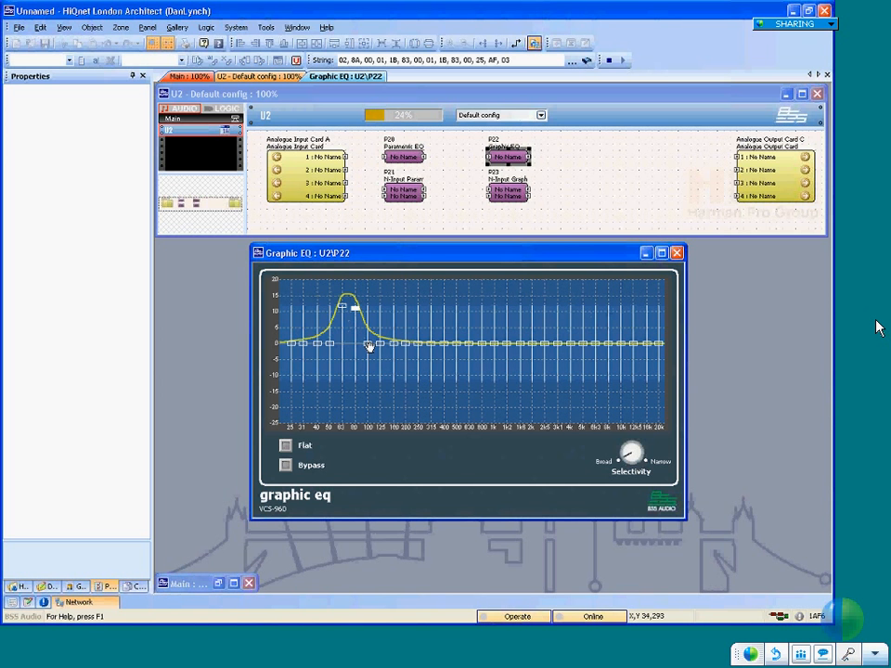
{"action": "left_click_drag", "start_coordinate": [369, 344], "coordinate": [367, 307]}
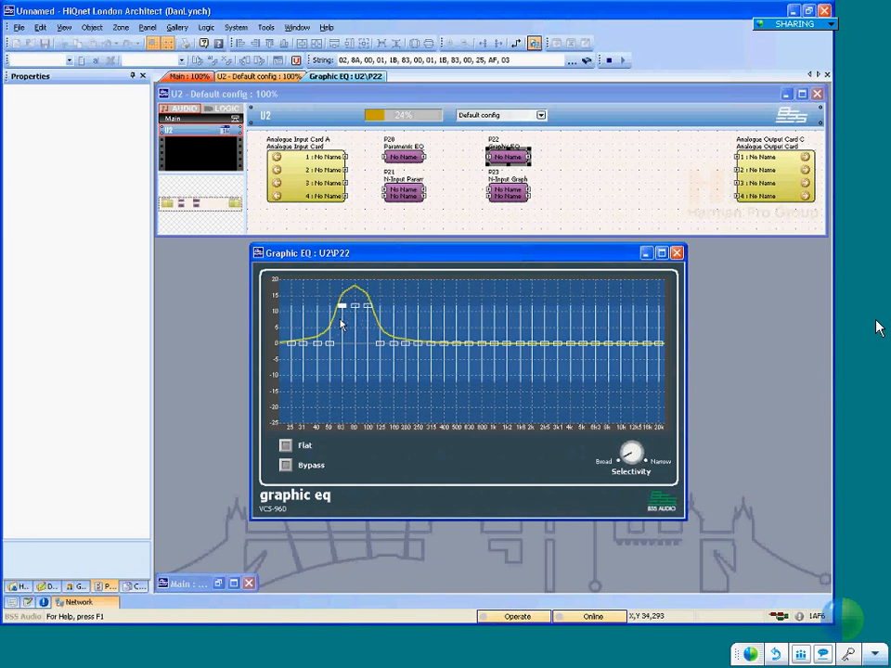
Set Show all Filters to Yes for the graphic EQ's response graph, and switch it back to No
{"action": "right_click", "coordinate": [362, 366]}
{"action": "key", "text": "Escape"}
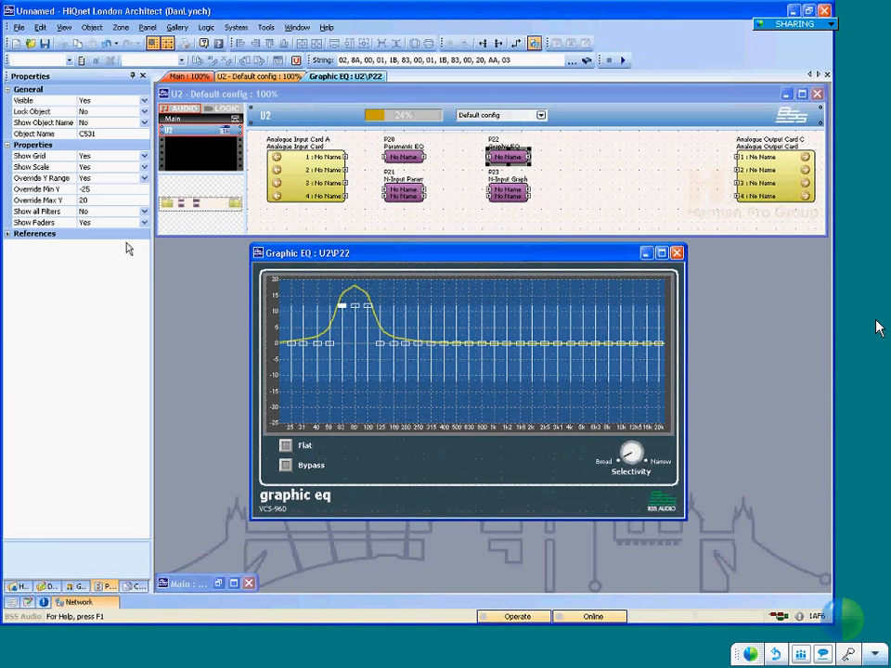
{"action": "left_click", "coordinate": [70, 211]}
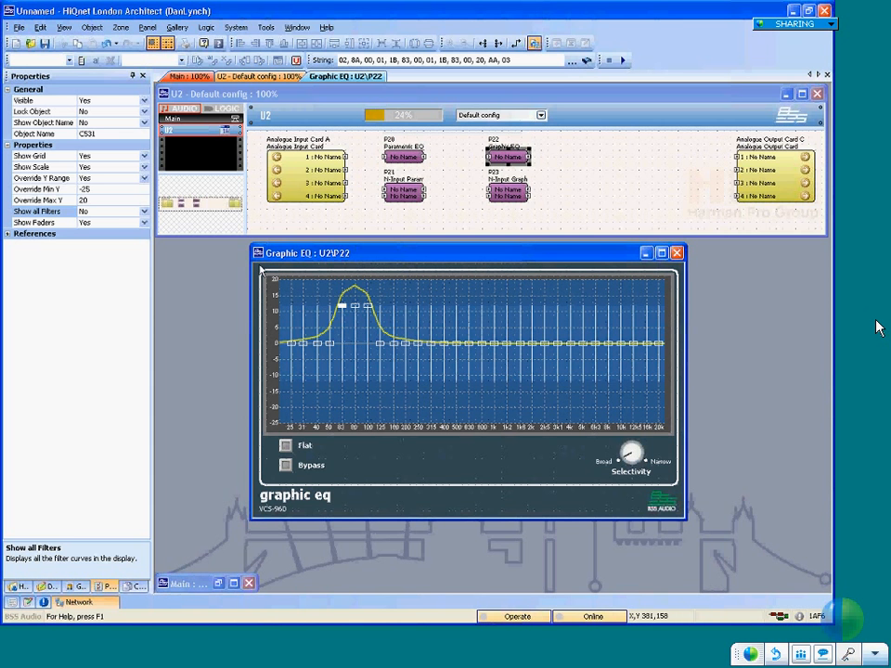
{"action": "double_click", "coordinate": [60, 216]}
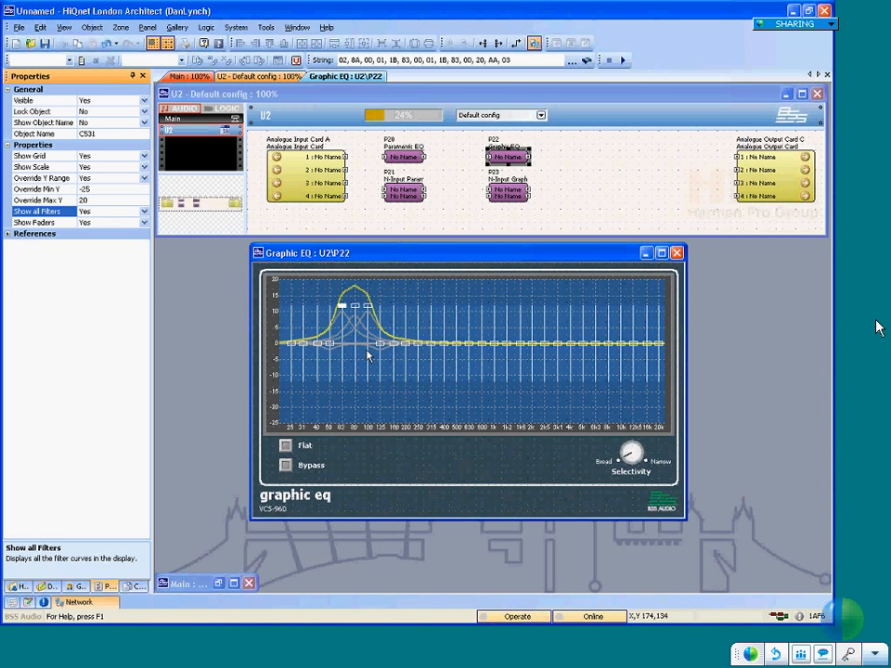
{"action": "double_click", "coordinate": [114, 212]}
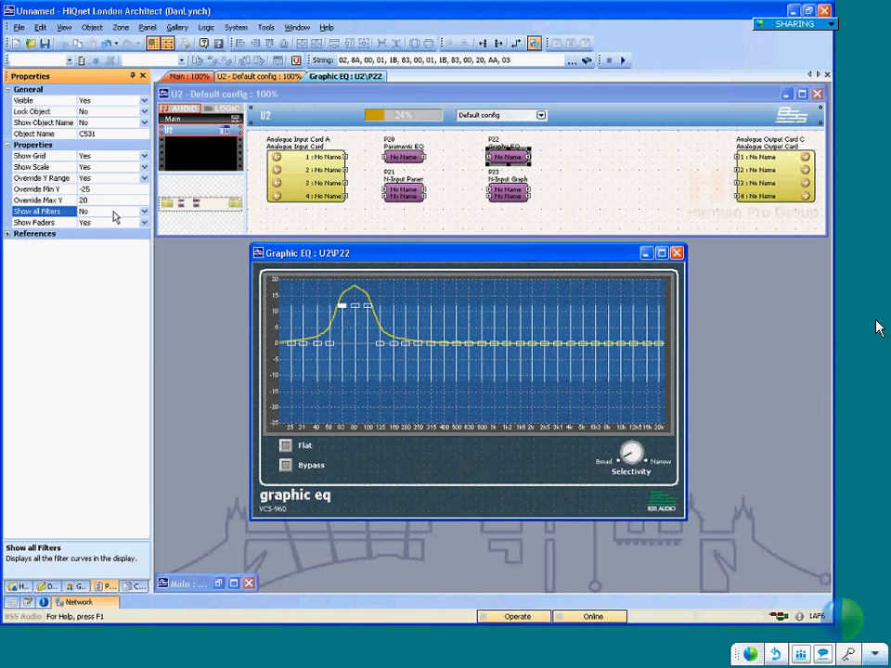
{"action": "left_click", "coordinate": [382, 344]}
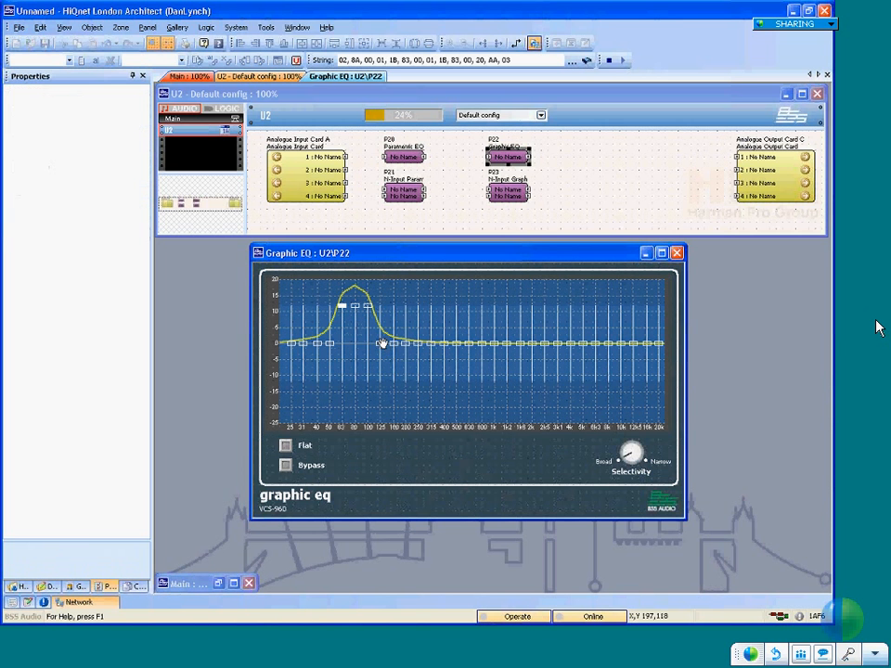
Raise the graphic EQ's 125 Hz band to about 12 dB and try the Selectivity at narrow, returning it to broad
{"action": "left_click_drag", "start_coordinate": [378, 342], "coordinate": [382, 307]}
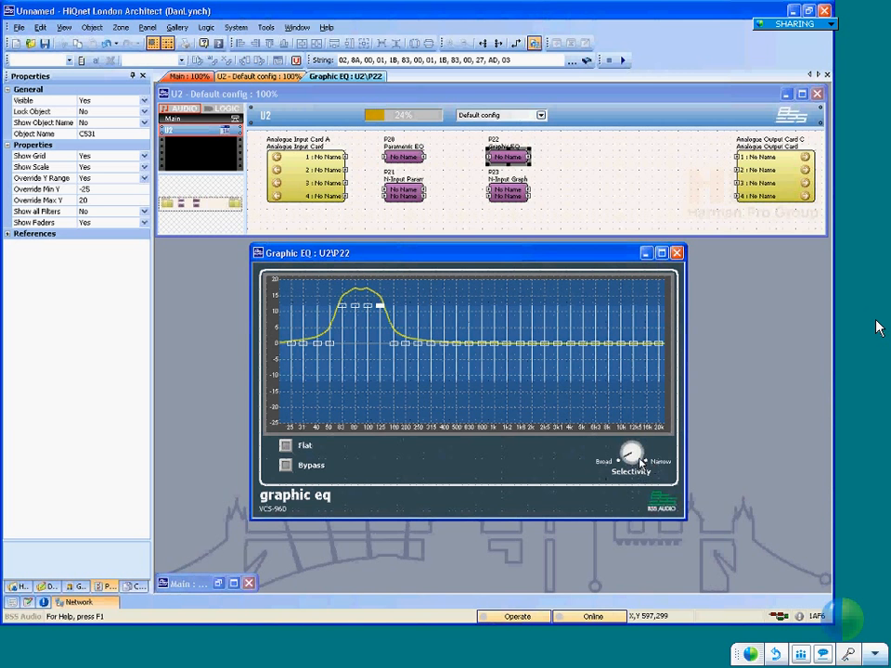
{"action": "mouse_move", "coordinate": [641, 461]}
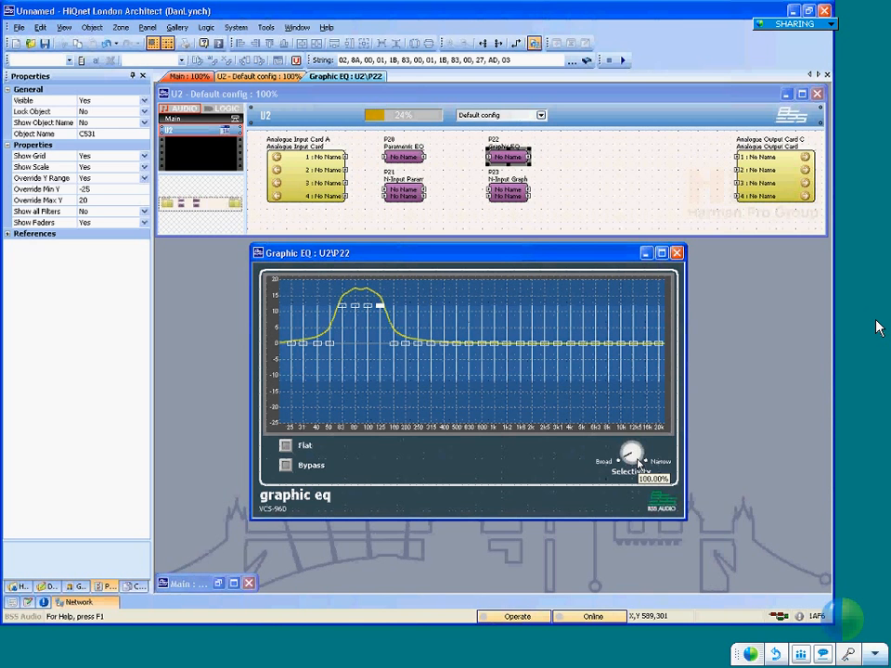
{"action": "mouse_move", "coordinate": [638, 463]}
{"action": "left_mouse_down"}
{"action": "mouse_move", "coordinate": [627, 462]}
{"action": "mouse_move", "coordinate": [631, 454]}
{"action": "left_mouse_up"}
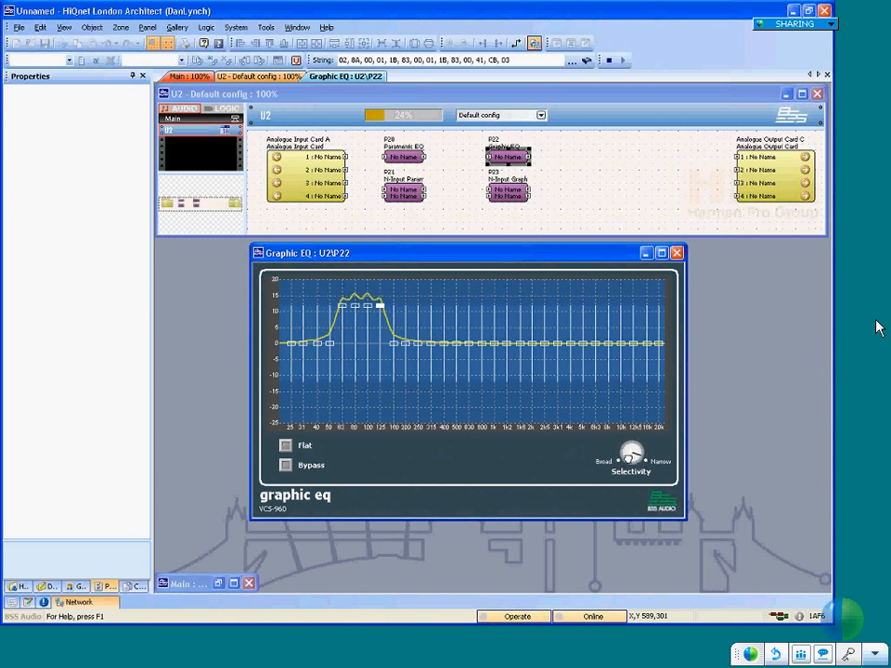
{"action": "left_click_drag", "start_coordinate": [630, 487], "coordinate": [628, 521]}
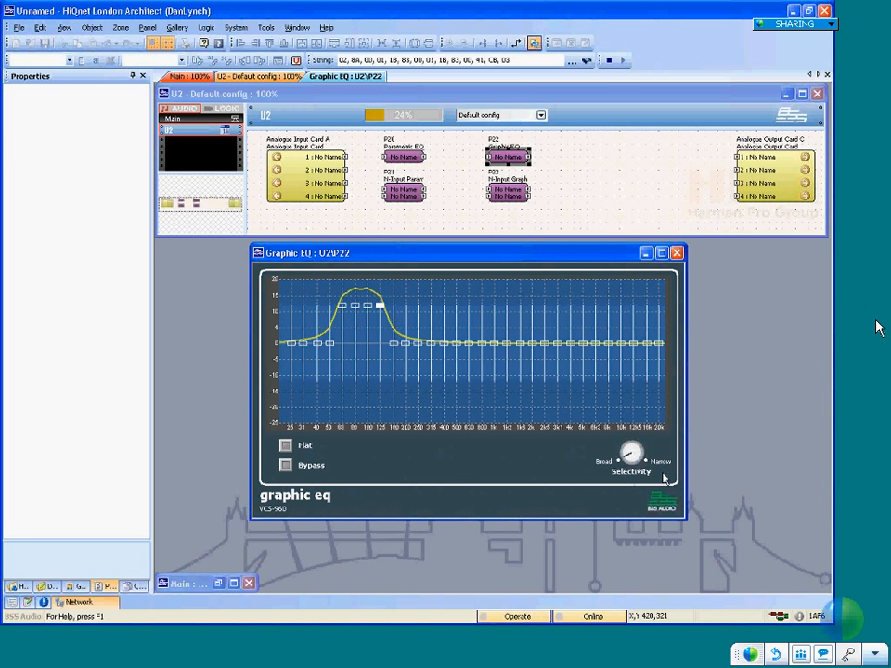
Lower the 125 Hz band to about 6 dB, cut 800 Hz to about -12 dB, and vary the Selectivity, ending at broad
{"action": "left_click_drag", "start_coordinate": [382, 307], "coordinate": [383, 326]}
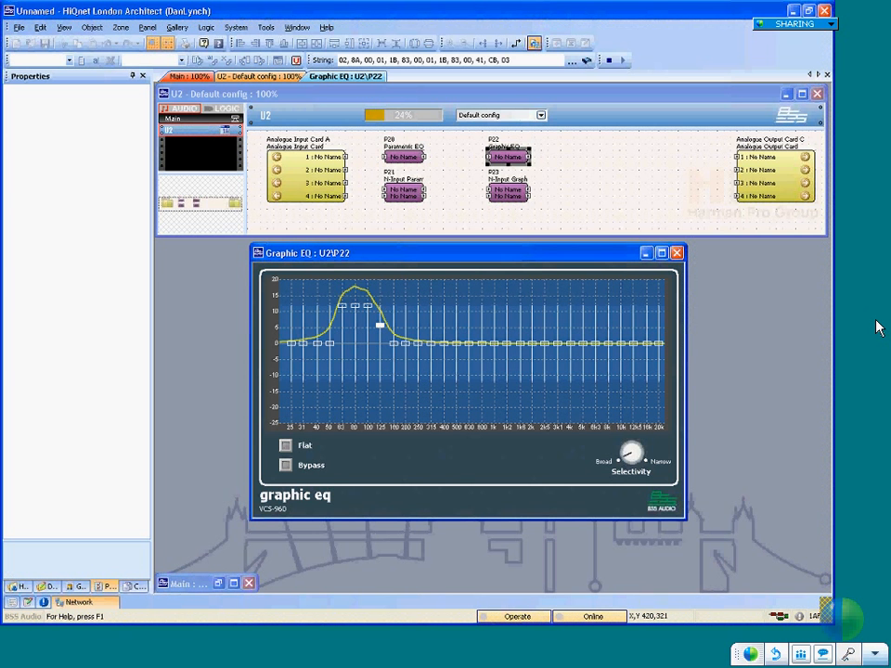
{"action": "left_click_drag", "start_coordinate": [634, 316], "coordinate": [631, 484]}
{"action": "left_click_drag", "start_coordinate": [482, 343], "coordinate": [482, 381]}
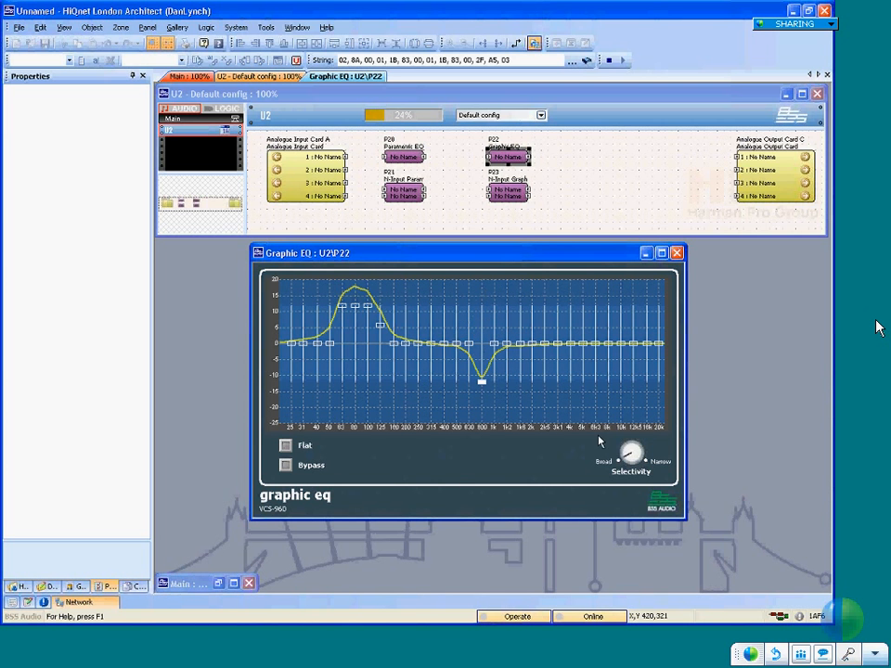
{"action": "left_click_drag", "start_coordinate": [627, 452], "coordinate": [611, 501]}
{"action": "left_click", "coordinate": [587, 516]}
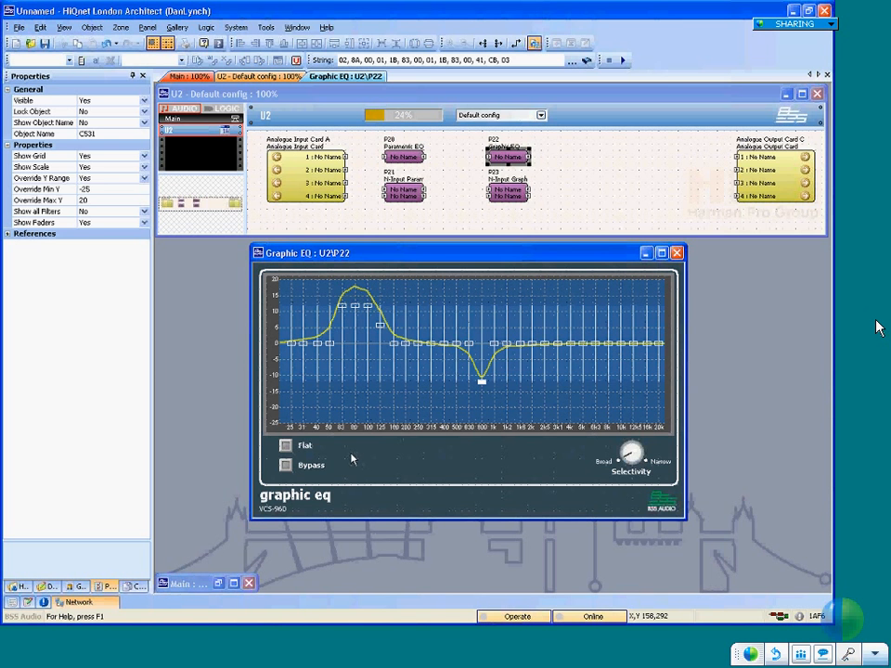
Bypass the graphic EQ and turn the bypass off again
{"action": "key", "text": "F7"}
{"action": "left_click", "coordinate": [285, 464]}
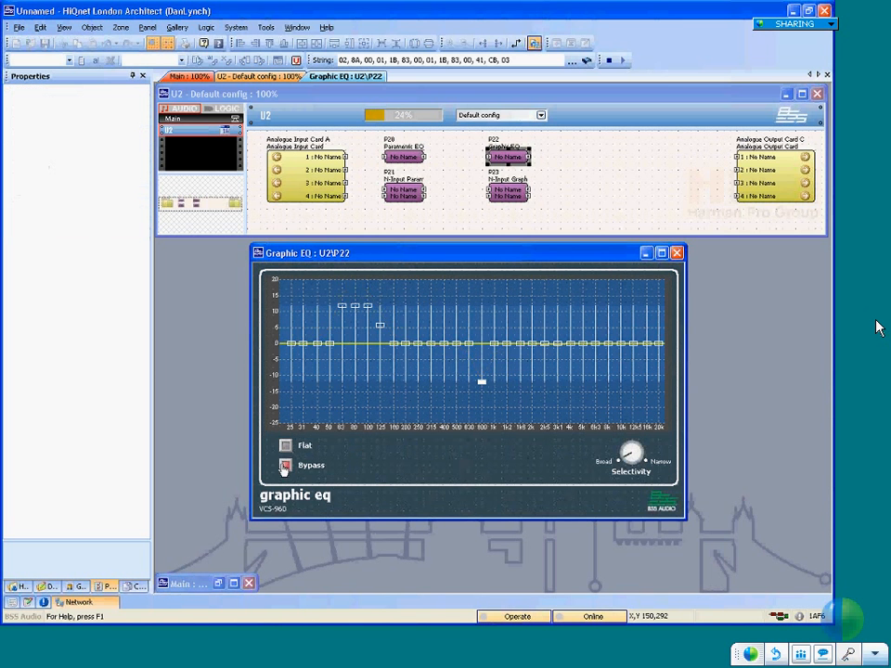
{"action": "left_click", "coordinate": [285, 465]}
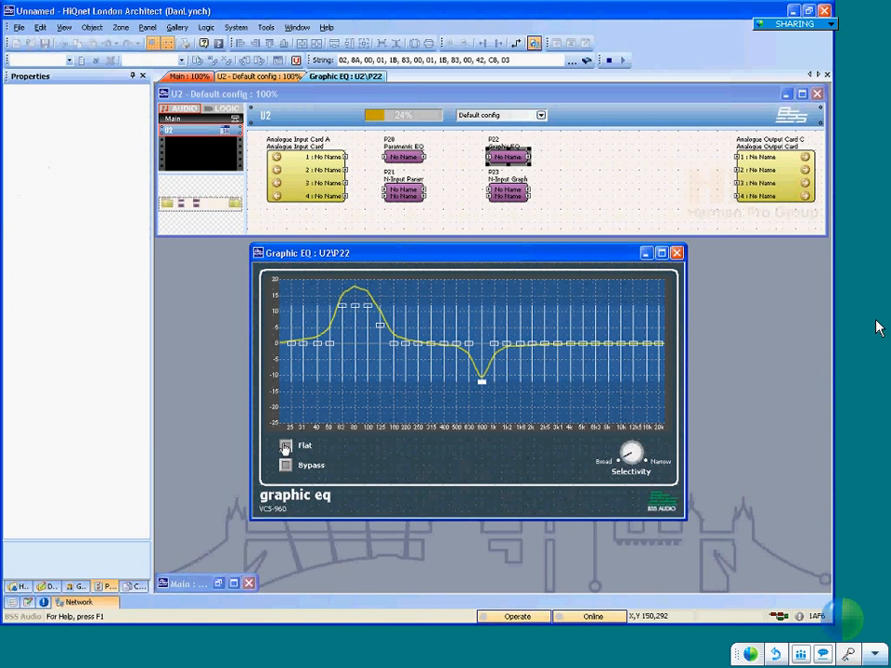
Reset all graphic EQ bands to flat and set Show Faders to No for the response graph
{"action": "left_click", "coordinate": [285, 446]}
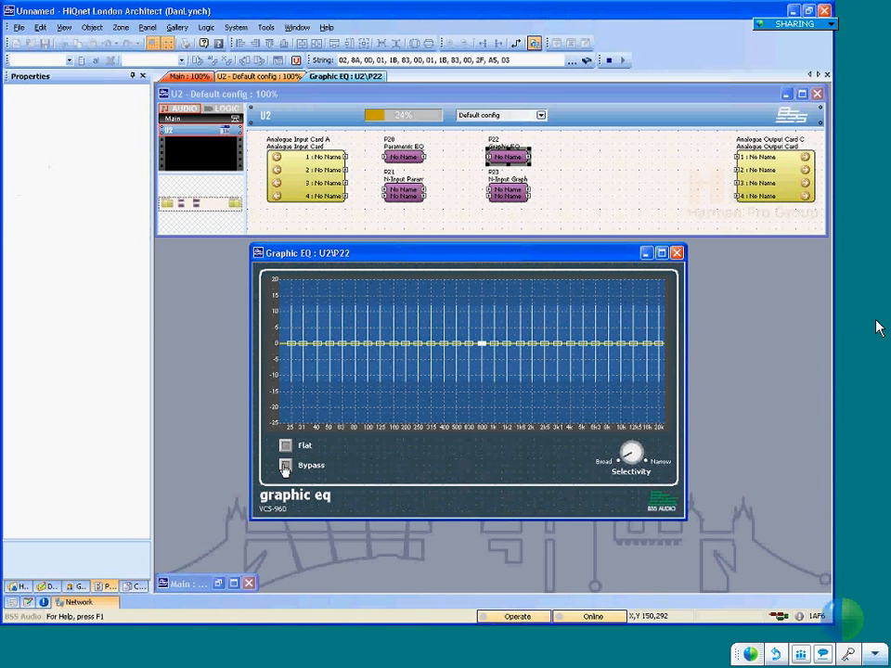
{"action": "left_click", "coordinate": [352, 360]}
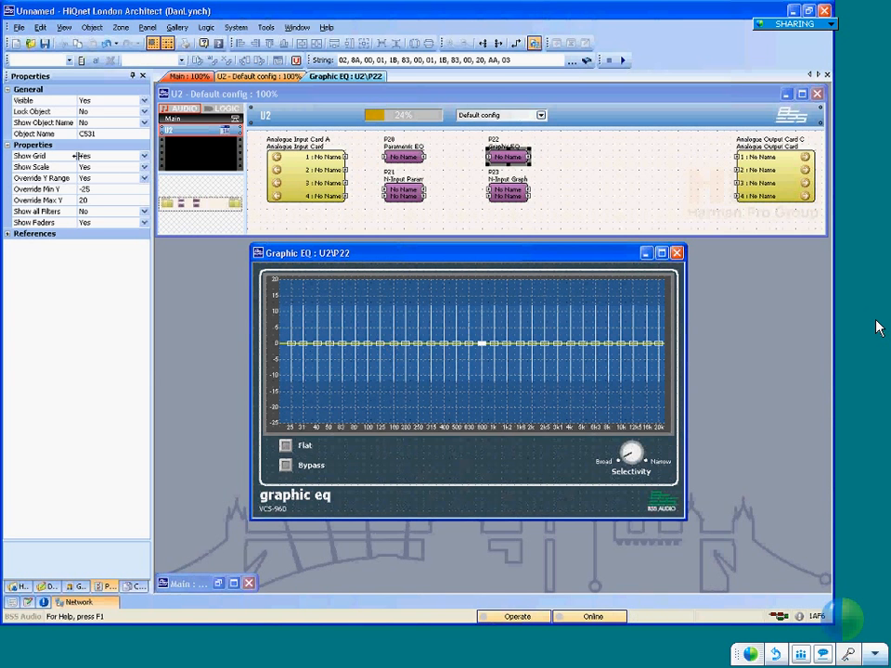
{"action": "double_click", "coordinate": [56, 225]}
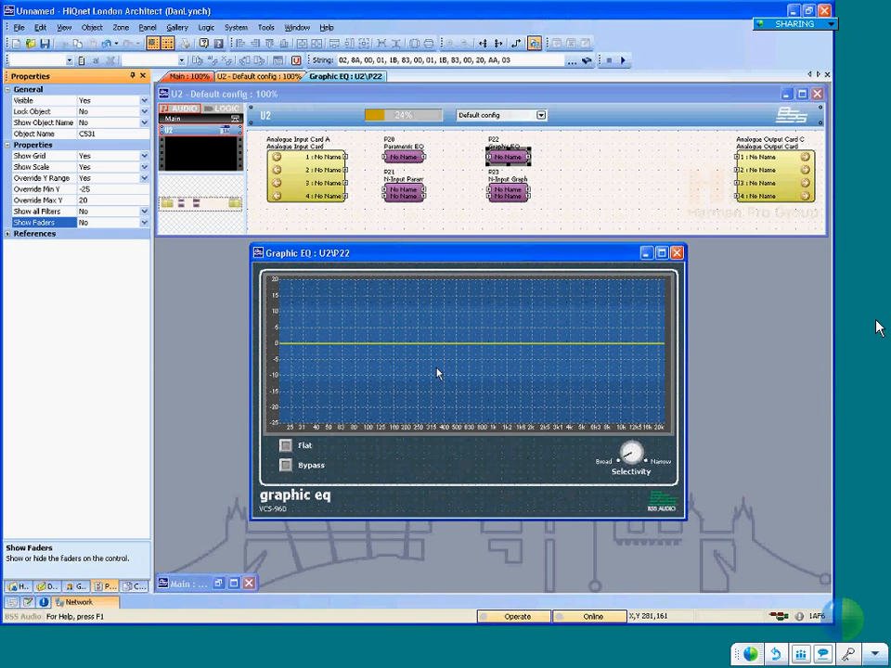
Open the Parametric EQ P20 panel and review its graph's properties, setting Show Edit Controls to Yes and back to No and expanding References
{"action": "double_click", "coordinate": [408, 164]}
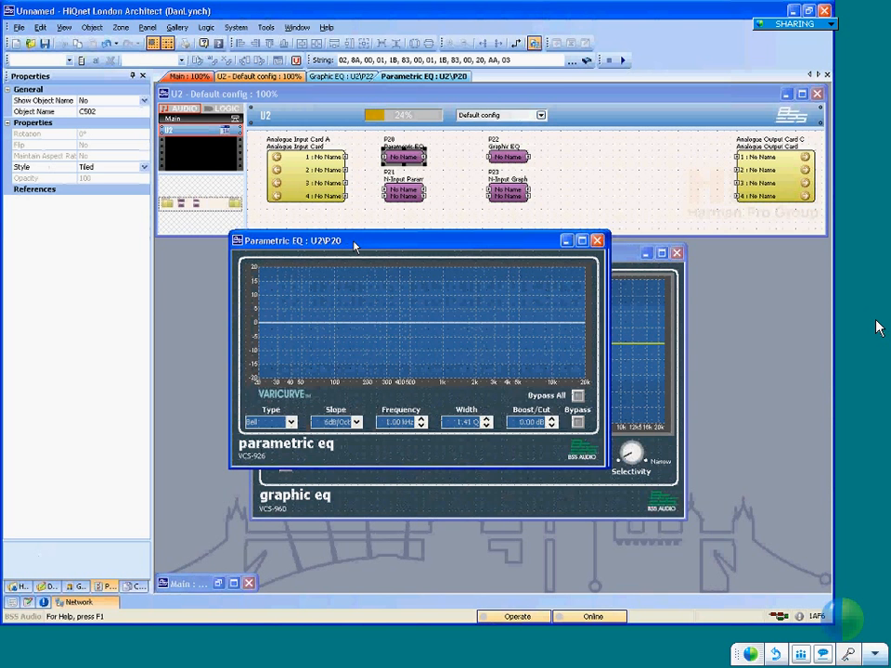
{"action": "left_click_drag", "start_coordinate": [354, 244], "coordinate": [296, 266]}
{"action": "left_click", "coordinate": [317, 341]}
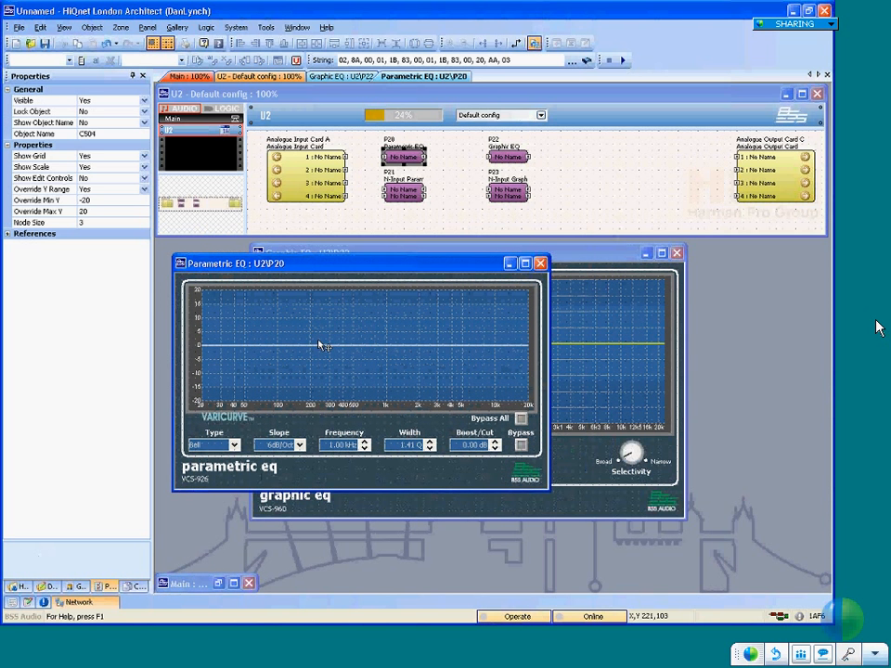
{"action": "double_click", "coordinate": [96, 178]}
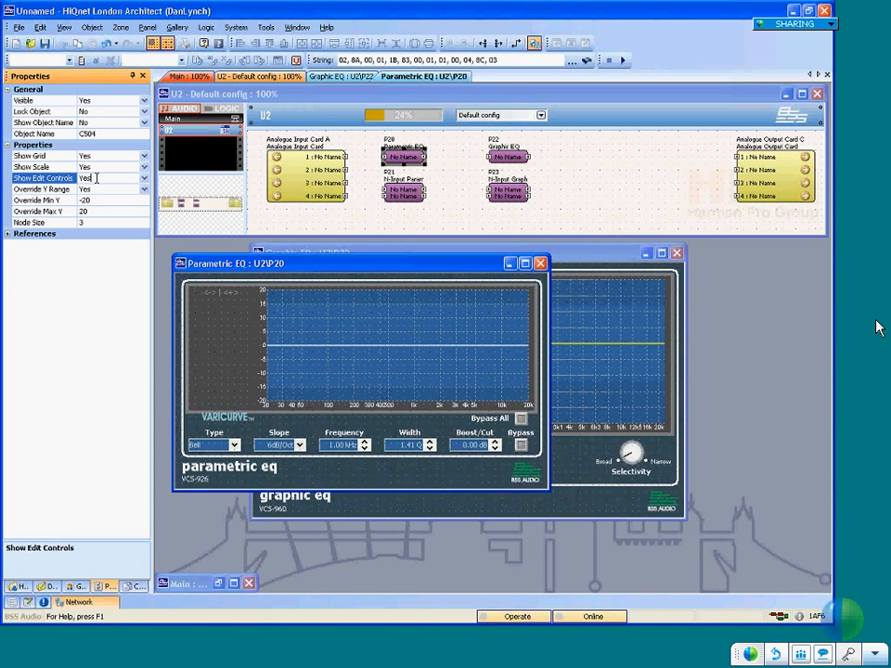
{"action": "double_click", "coordinate": [97, 178]}
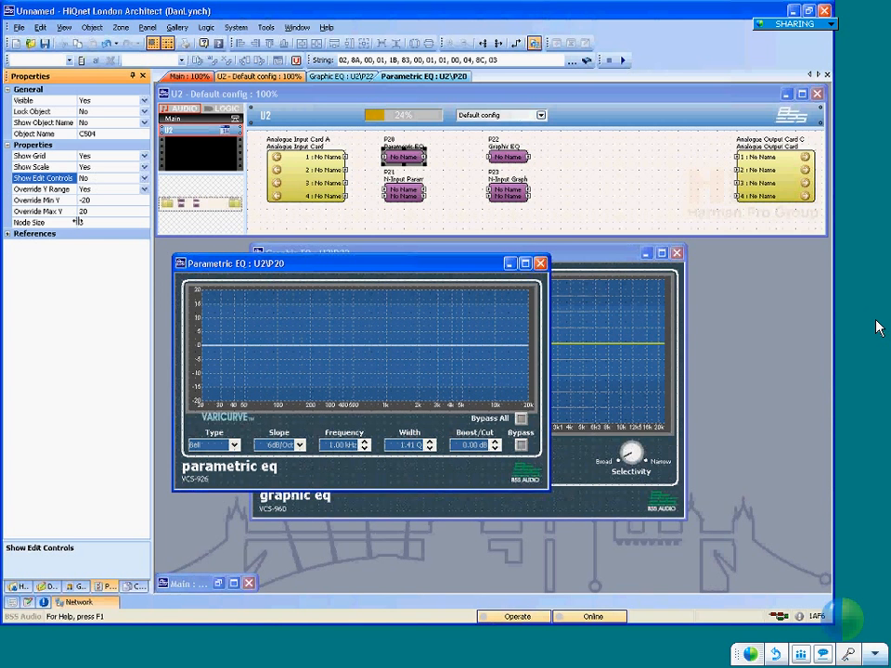
{"action": "left_click", "coordinate": [6, 235]}
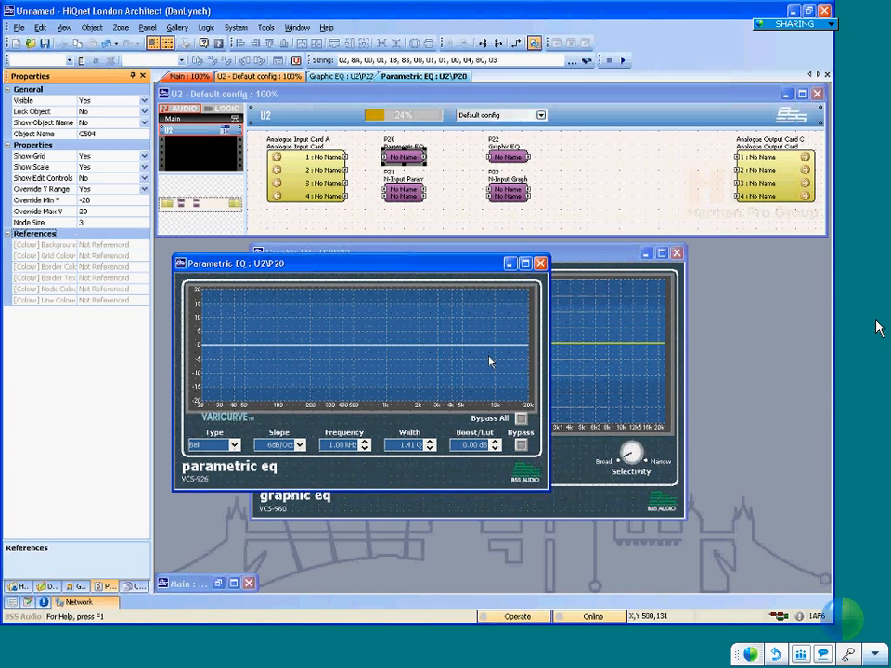
Bring the Graphic EQ panel to the front, move it clear of the Parametric EQ panel, and select its response graph
{"action": "left_click", "coordinate": [558, 306]}
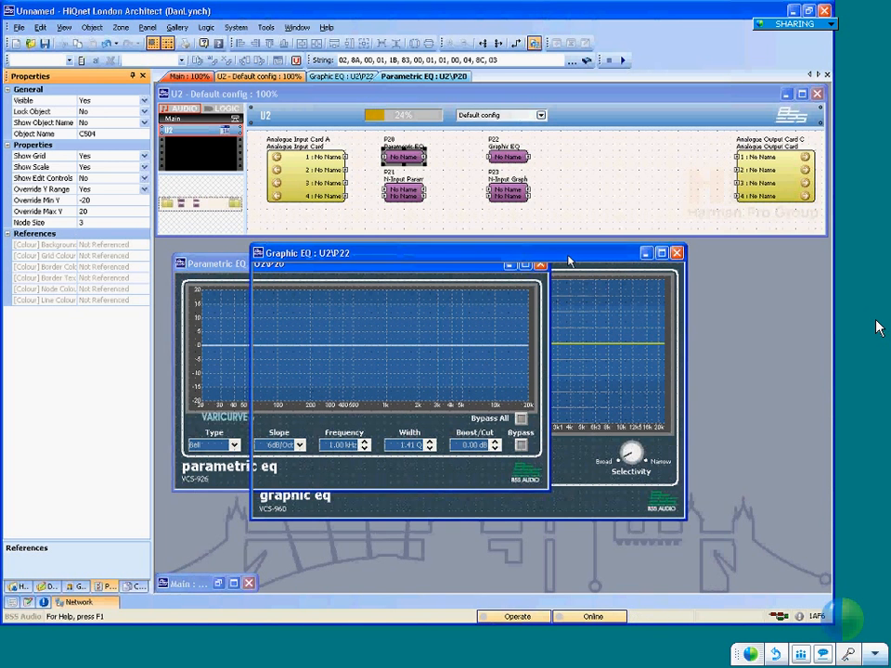
{"action": "left_click_drag", "start_coordinate": [567, 259], "coordinate": [683, 267]}
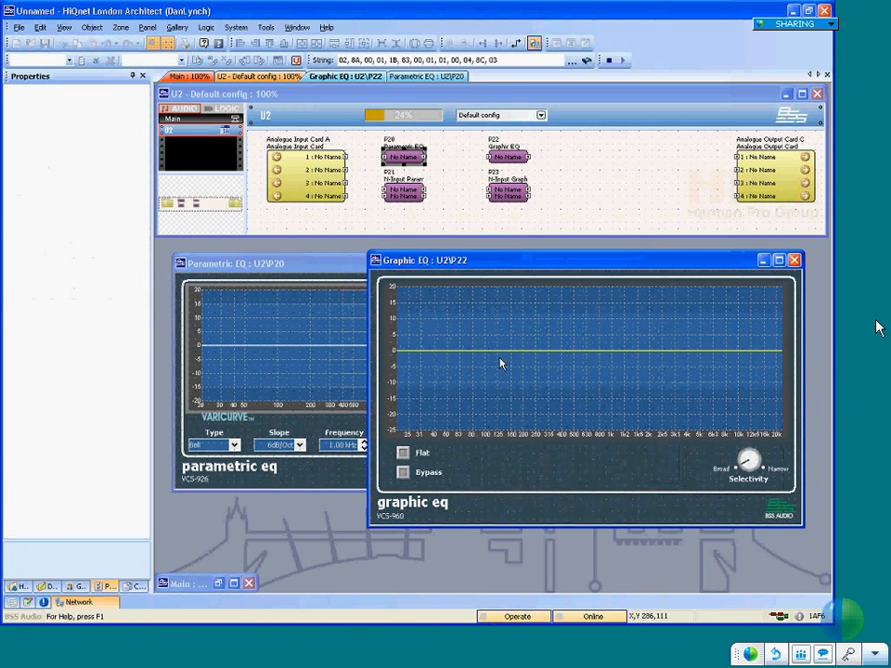
{"action": "left_click", "coordinate": [435, 340]}
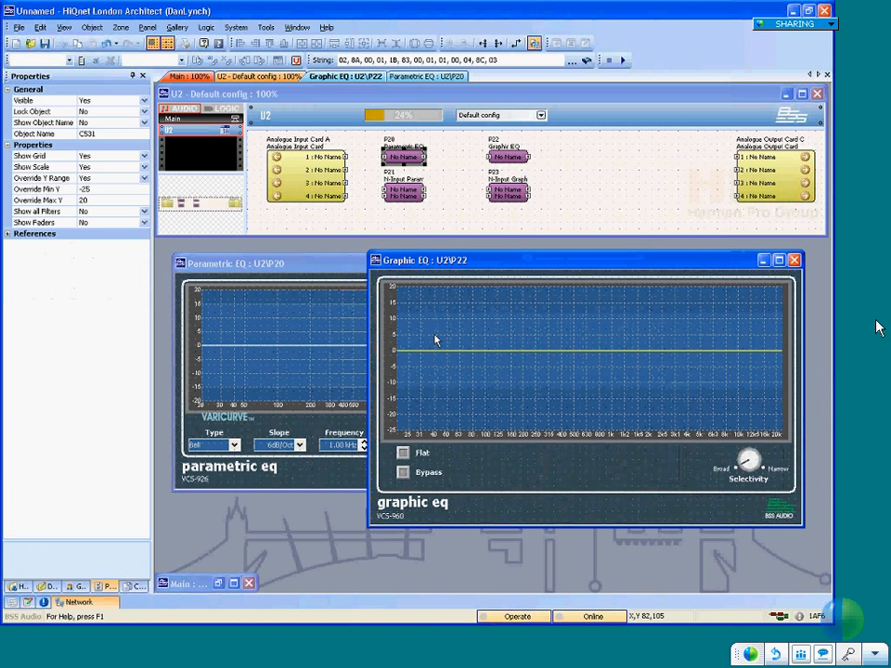
Set the N-Input Graphic EQ's number of channels to 4, and return it to 2
{"action": "left_click", "coordinate": [510, 195]}
{"action": "left_click", "coordinate": [111, 158]}
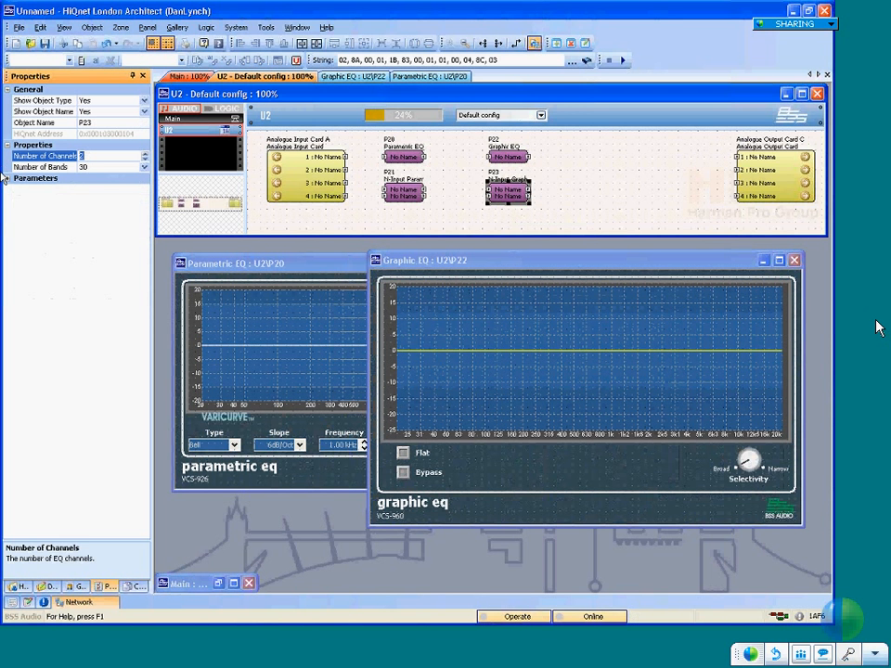
{"action": "type", "text": "9999"}
{"action": "key", "text": "Return"}
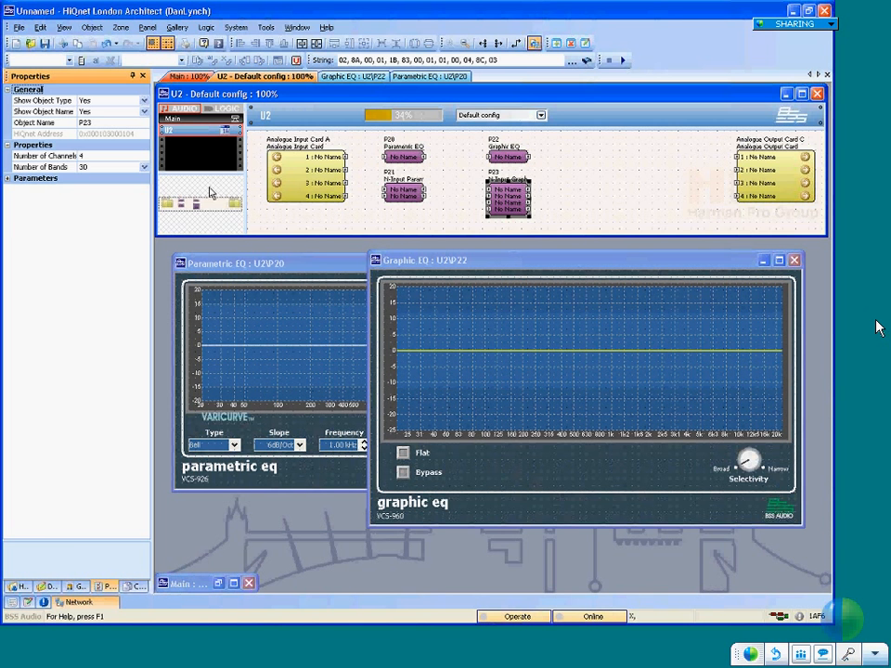
{"action": "left_click", "coordinate": [92, 156]}
{"action": "type", "text": "1"}
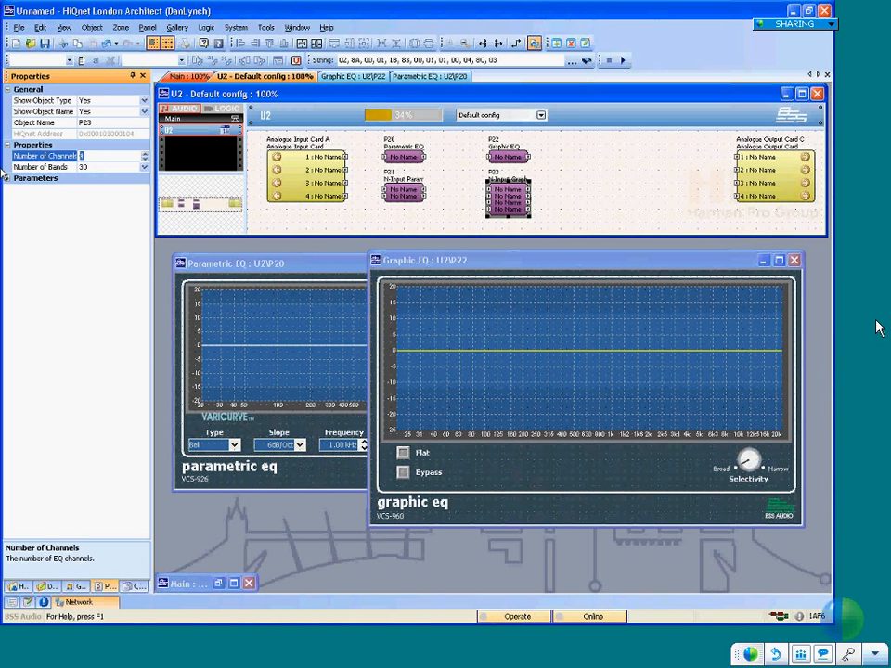
{"action": "key", "text": "Return"}
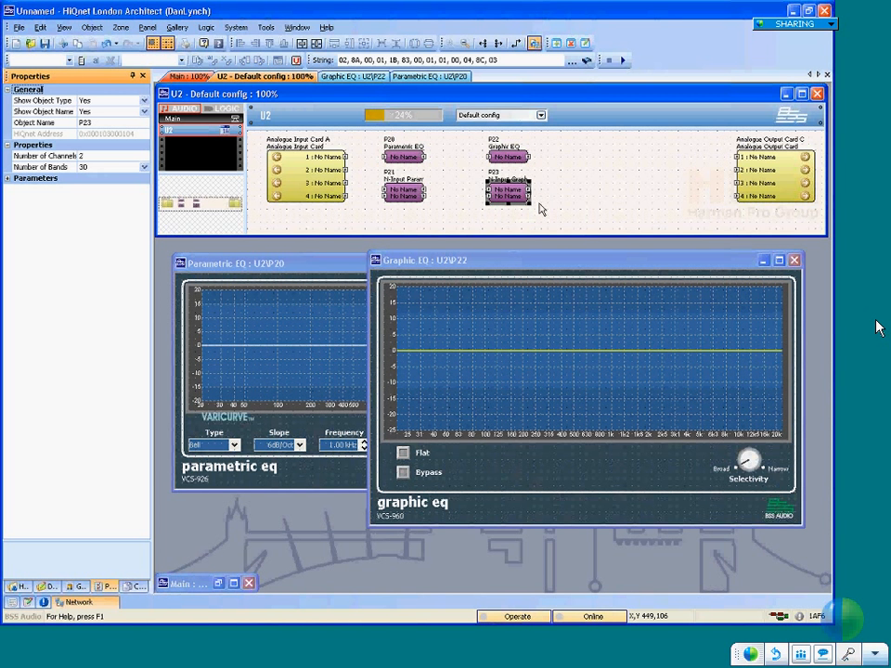
Rearrange the Graphic EQ and Parametric EQ panels, leaving the Parametric EQ in front with its whole graph in view
{"action": "left_click", "coordinate": [501, 267]}
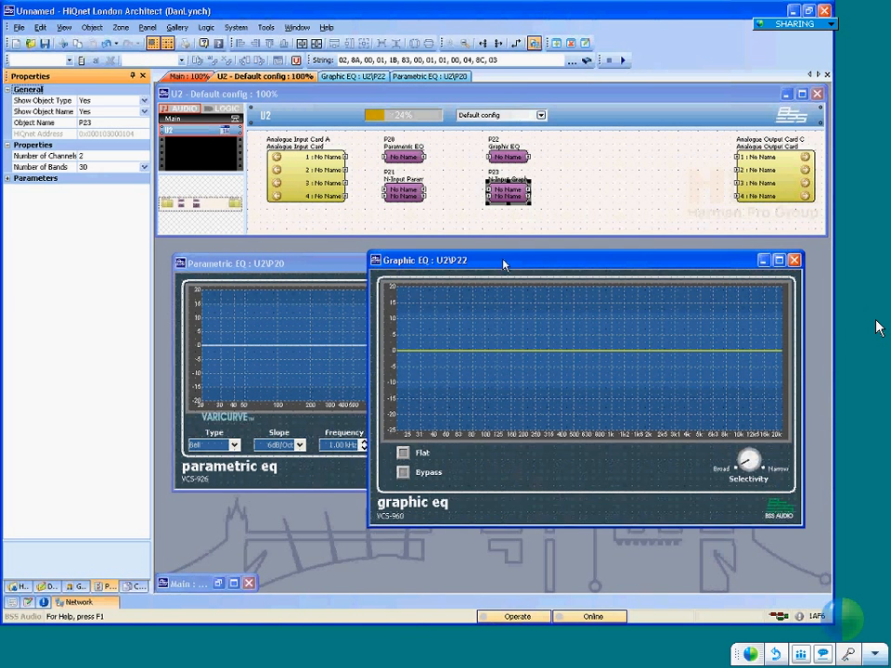
{"action": "left_click_drag", "start_coordinate": [502, 267], "coordinate": [525, 264]}
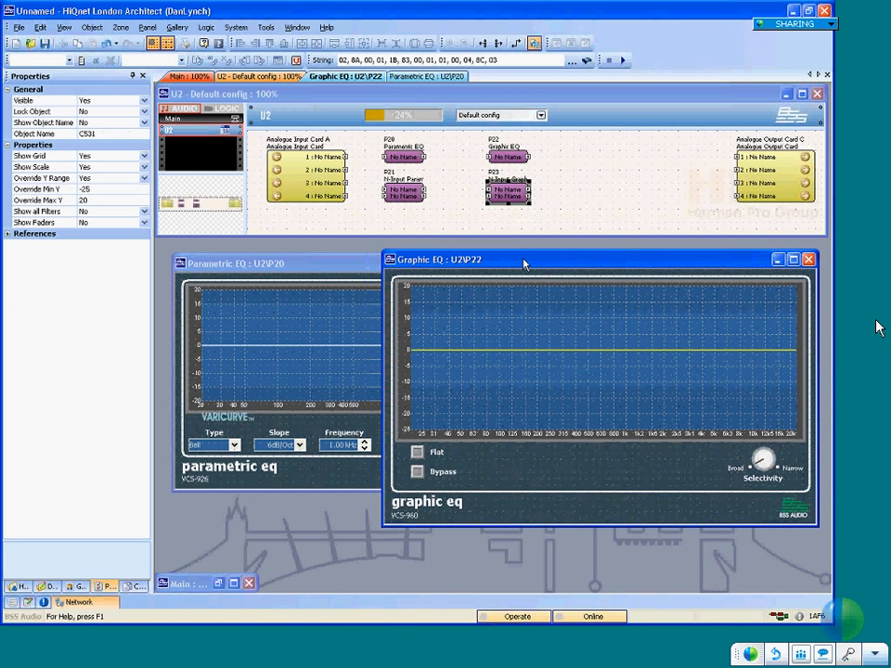
{"action": "left_click", "coordinate": [344, 277]}
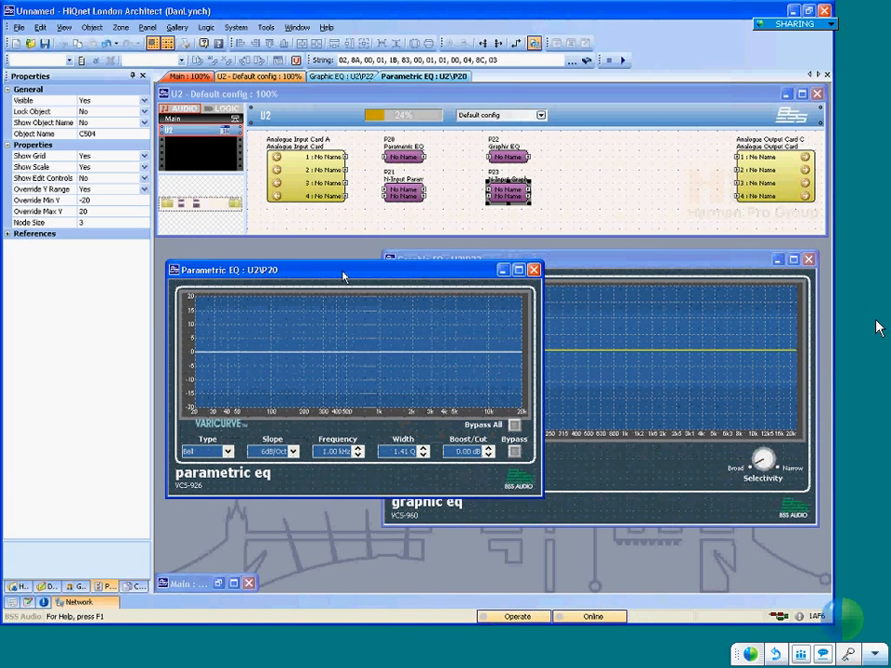
{"action": "left_click_drag", "start_coordinate": [342, 275], "coordinate": [344, 257]}
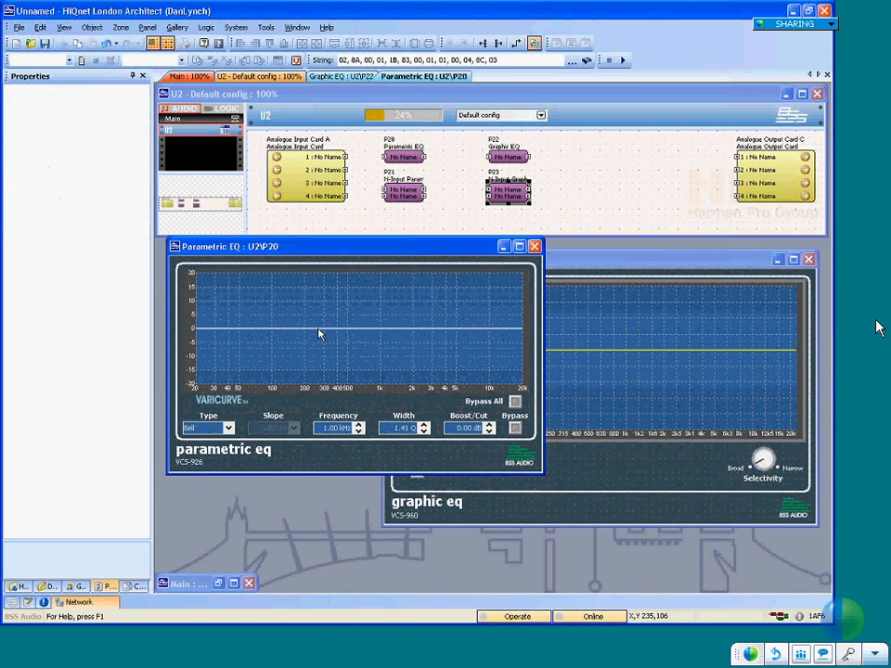
Place the parametric EQ's bell filter at about 4.61 kHz and -14 dB, and lower its Boost/Cut to Notch
{"action": "left_click_drag", "start_coordinate": [321, 332], "coordinate": [401, 350]}
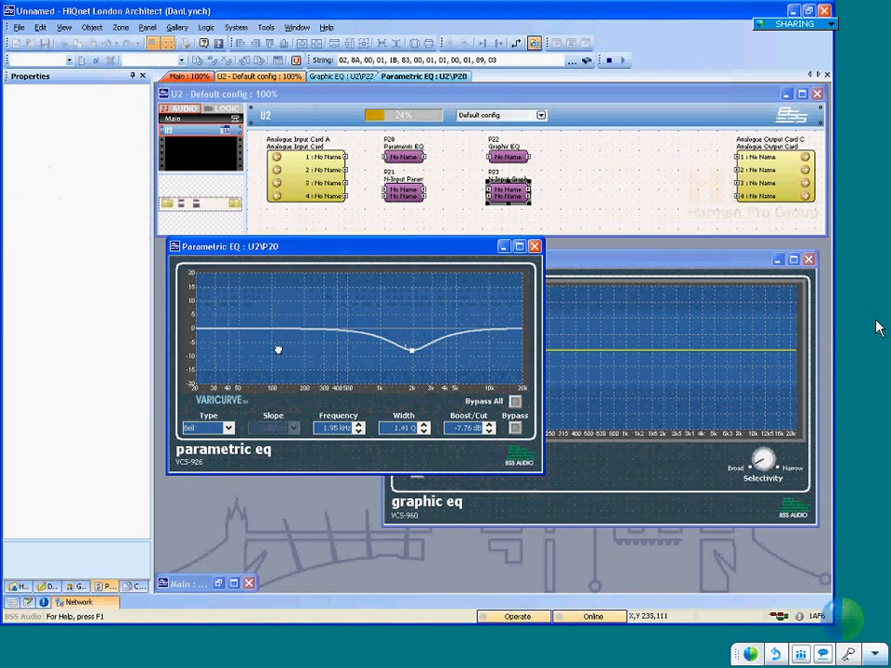
{"action": "left_click_drag", "start_coordinate": [278, 350], "coordinate": [454, 368]}
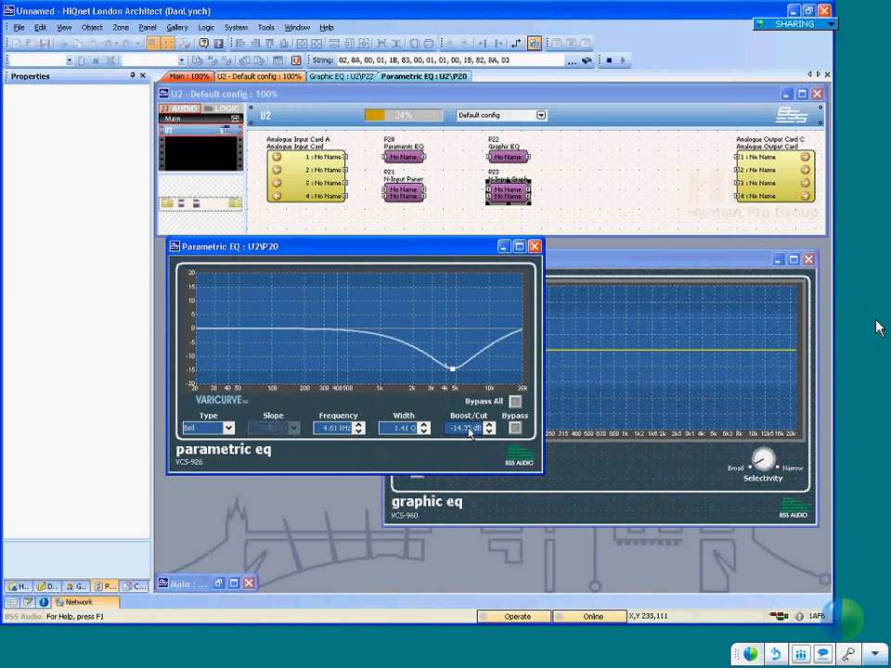
{"action": "left_click", "coordinate": [489, 431]}
{"action": "left_click", "coordinate": [489, 432]}
{"action": "left_click", "coordinate": [489, 432]}
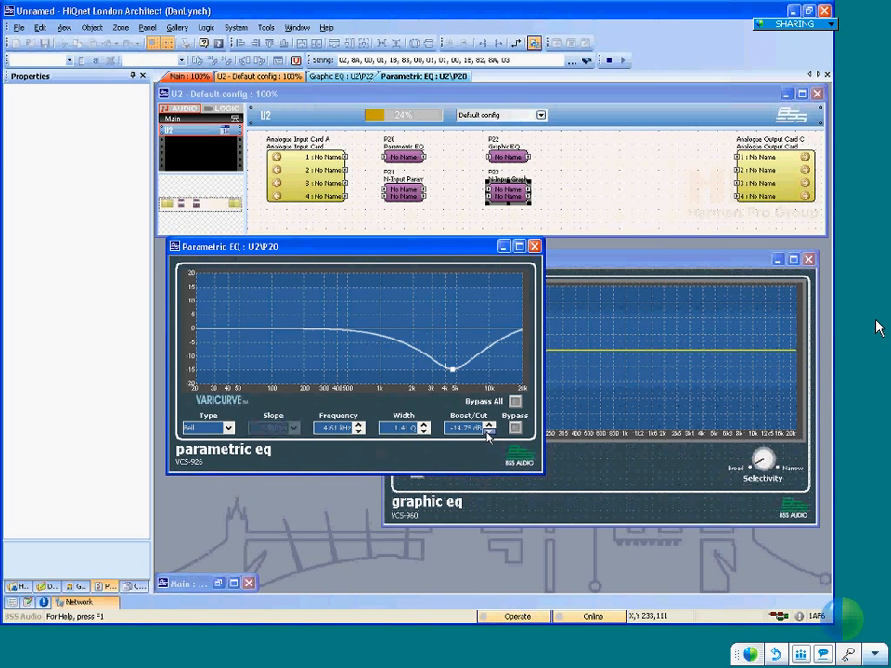
{"action": "left_click", "coordinate": [489, 432]}
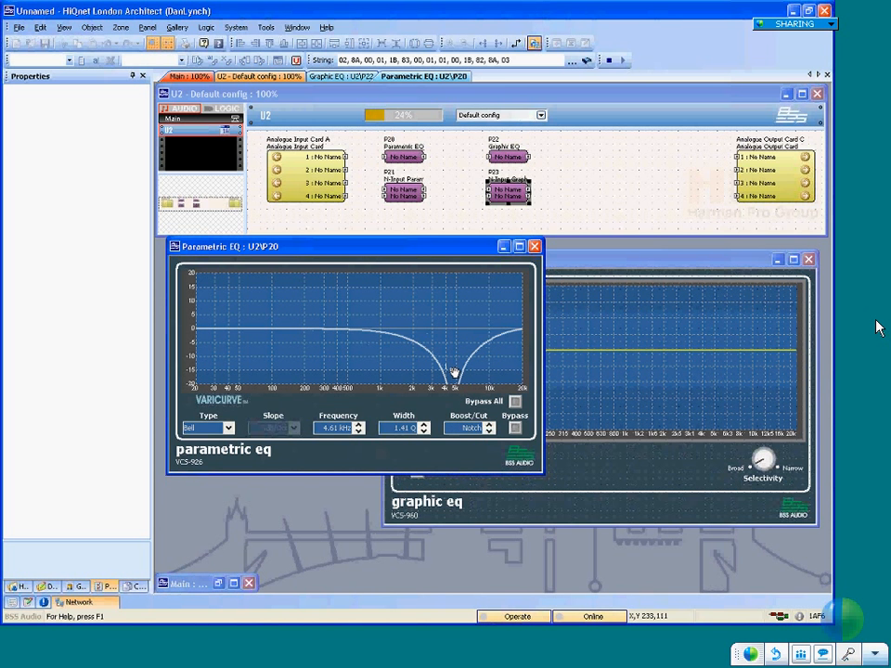
Move the bell filter to about 328 Hz at -10.12 dB and vary its width, ending at about 1.49 Q
{"action": "left_click_drag", "start_coordinate": [452, 370], "coordinate": [327, 374]}
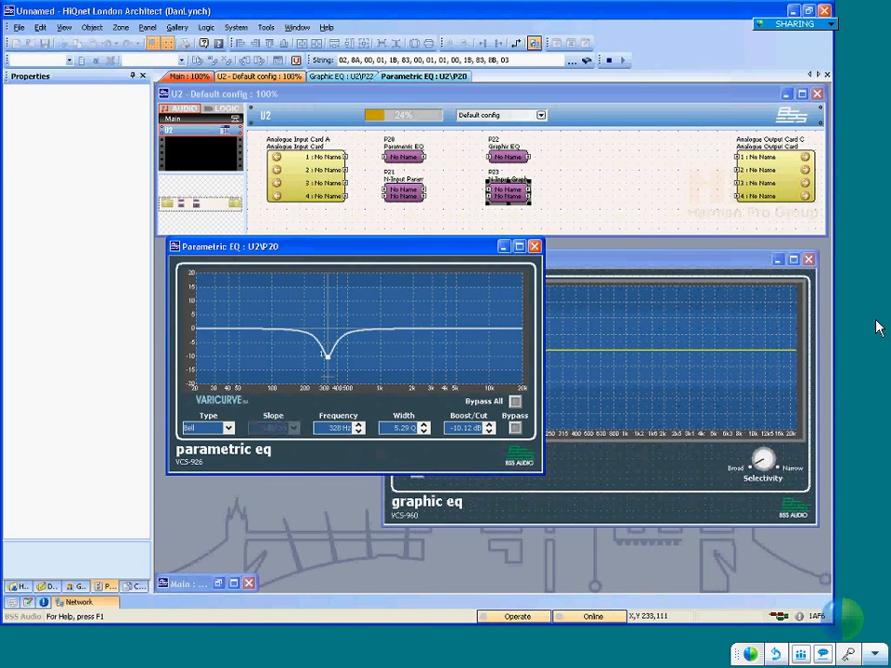
{"action": "left_click_drag", "start_coordinate": [327, 374], "coordinate": [328, 368]}
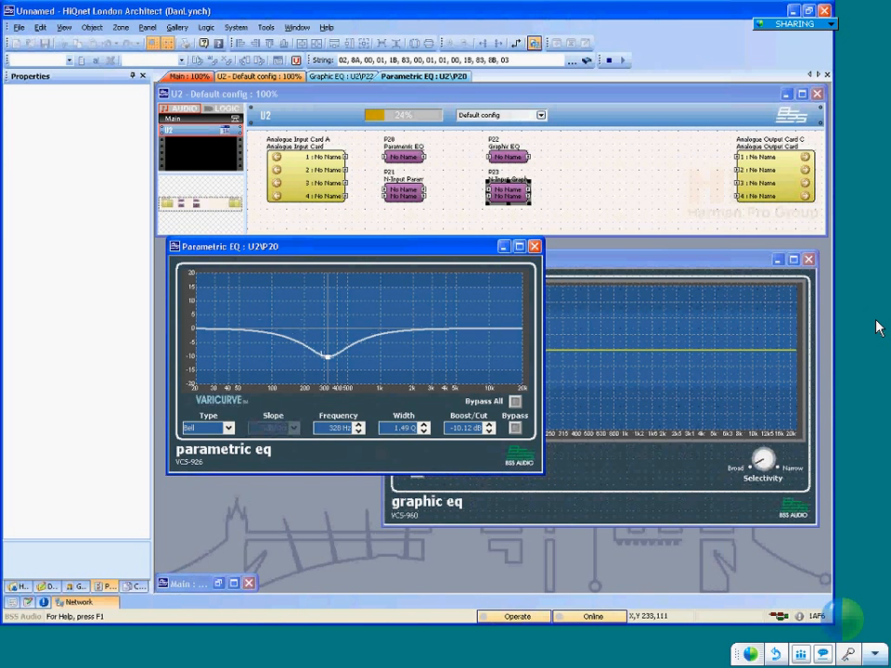
{"action": "left_click", "coordinate": [424, 430]}
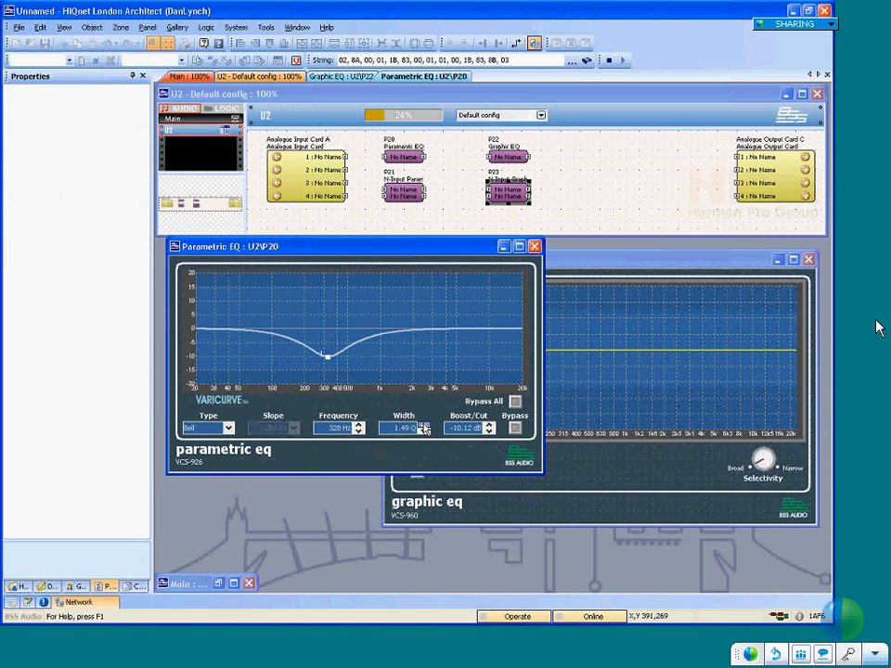
Move the parametric EQ's bell filter to about 1.38 kHz at -12.24 dB and narrow its width to about 10.71 Q
{"action": "left_click", "coordinate": [424, 432]}
{"action": "left_click", "coordinate": [424, 431]}
{"action": "left_click", "coordinate": [424, 431]}
{"action": "left_click_drag", "start_coordinate": [327, 355], "coordinate": [397, 364]}
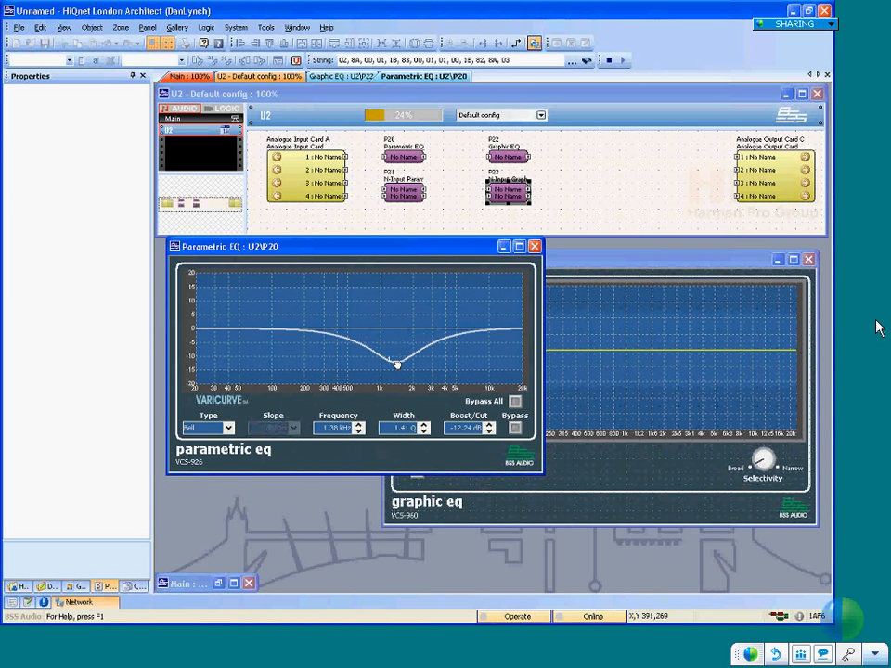
{"action": "left_click_drag", "start_coordinate": [397, 364], "coordinate": [396, 385]}
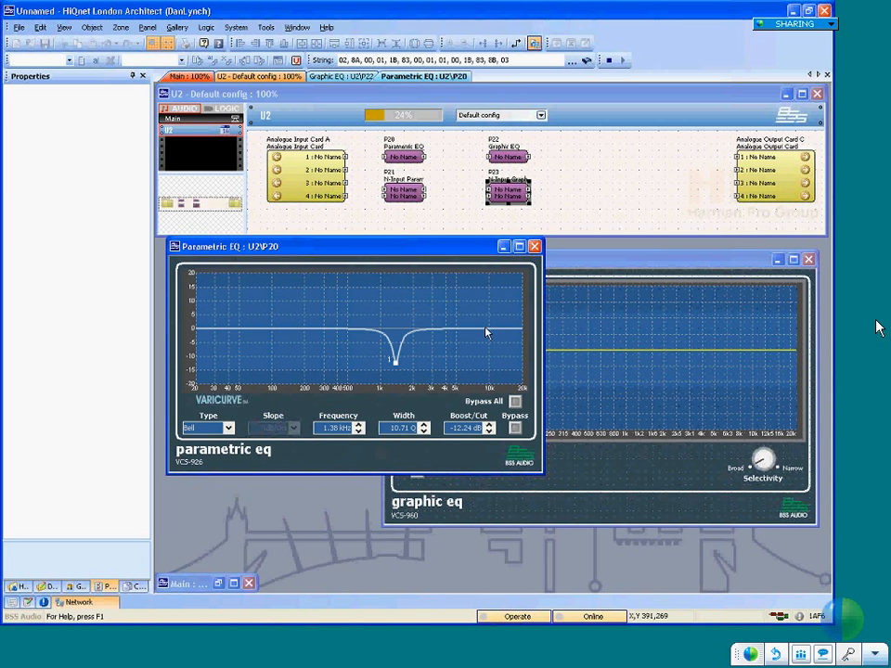
Close the Parametric EQ and Graphic EQ panels and delete all four EQ objects from the U2 configuration
{"action": "left_click", "coordinate": [520, 261]}
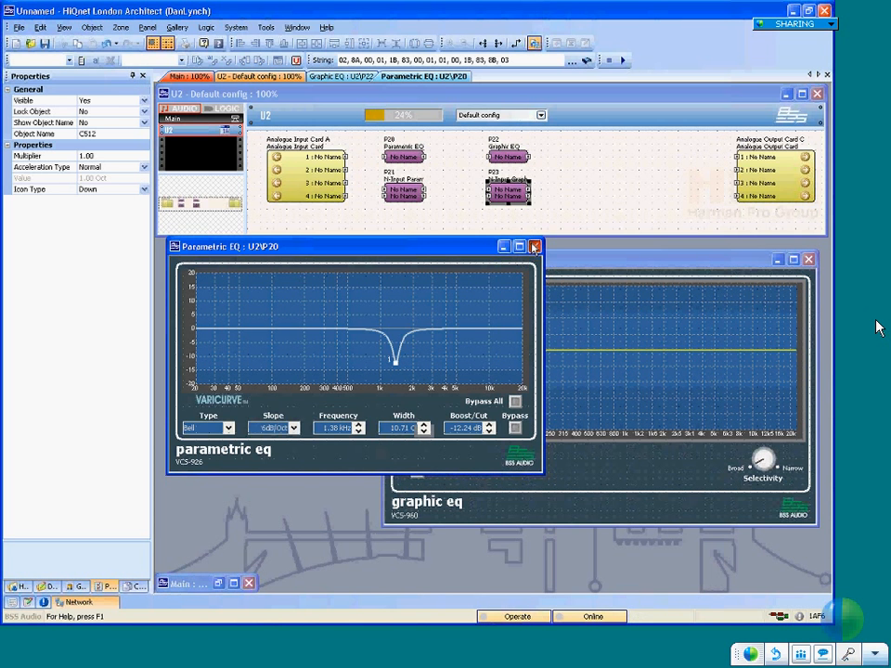
{"action": "left_click", "coordinate": [533, 246]}
{"action": "left_click", "coordinate": [809, 259]}
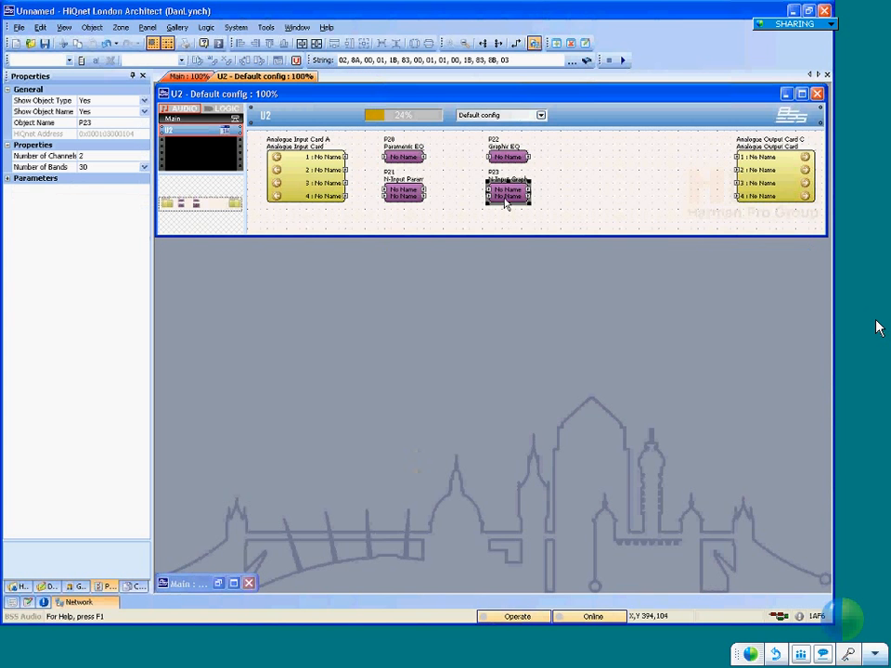
{"action": "left_click_drag", "start_coordinate": [387, 142], "coordinate": [364, 130]}
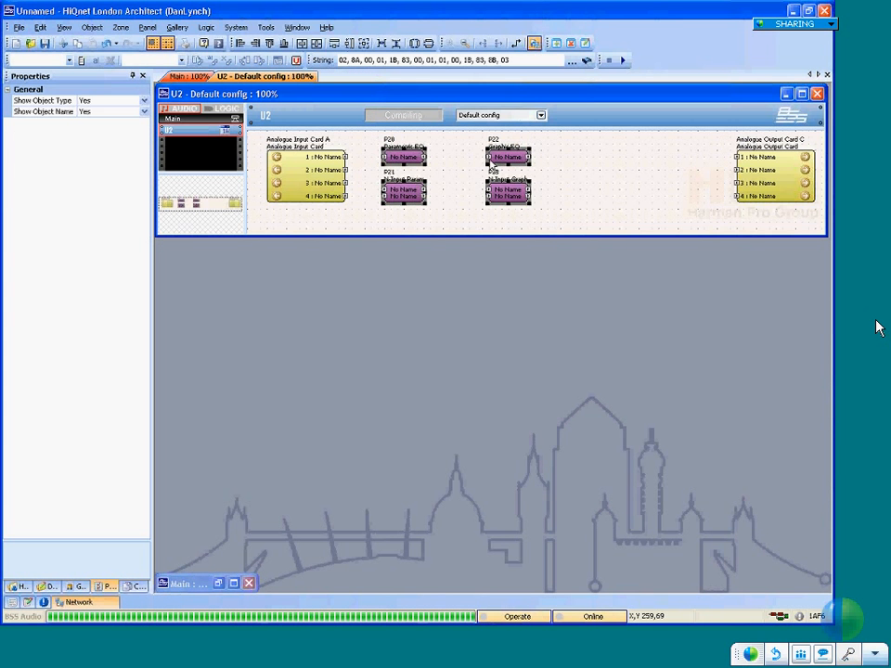
{"action": "key", "text": "Delete"}
Add a Delay object to the empty area of the U2 configuration, towards the output card
{"action": "right_click", "coordinate": [574, 165]}
{"action": "mouse_move", "coordinate": [599, 170]}
{"action": "mouse_move", "coordinate": [541, 189]}
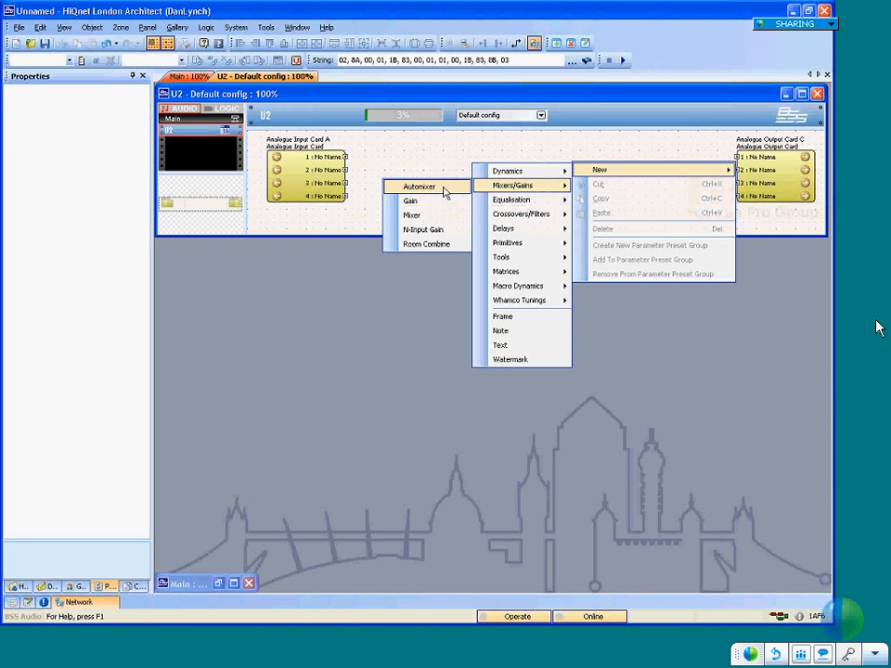
{"action": "mouse_move", "coordinate": [497, 229]}
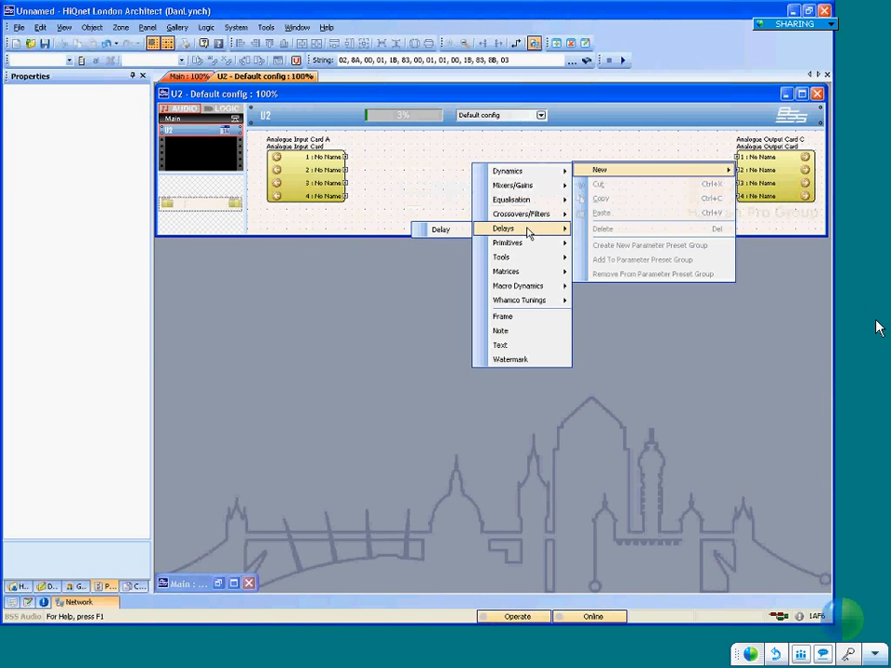
{"action": "left_click", "coordinate": [449, 230]}
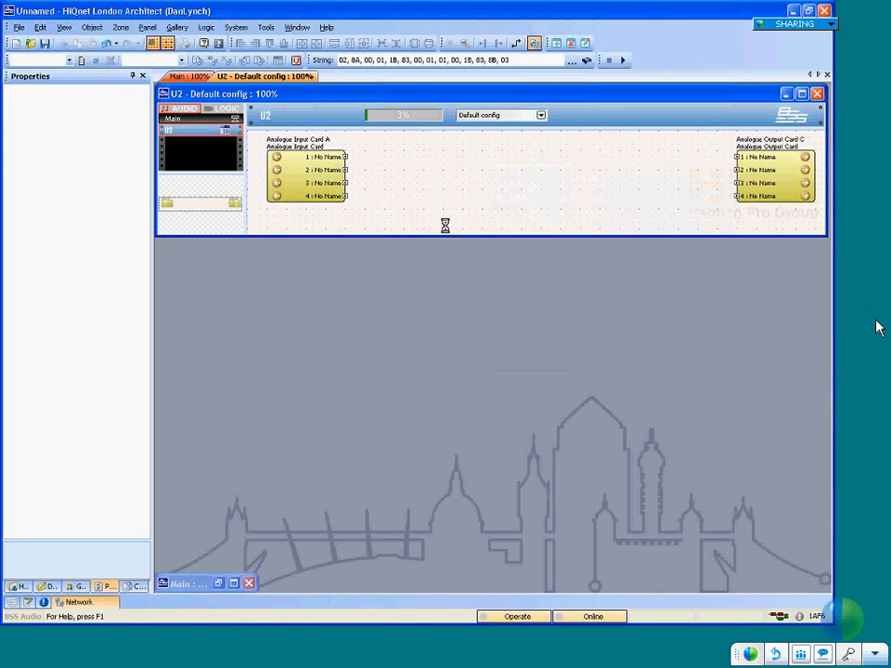
Add a Summer primitive between the Analogue Input Card and the Delay
{"action": "right_click", "coordinate": [446, 173]}
{"action": "mouse_move", "coordinate": [485, 177]}
{"action": "mouse_move", "coordinate": [649, 192]}
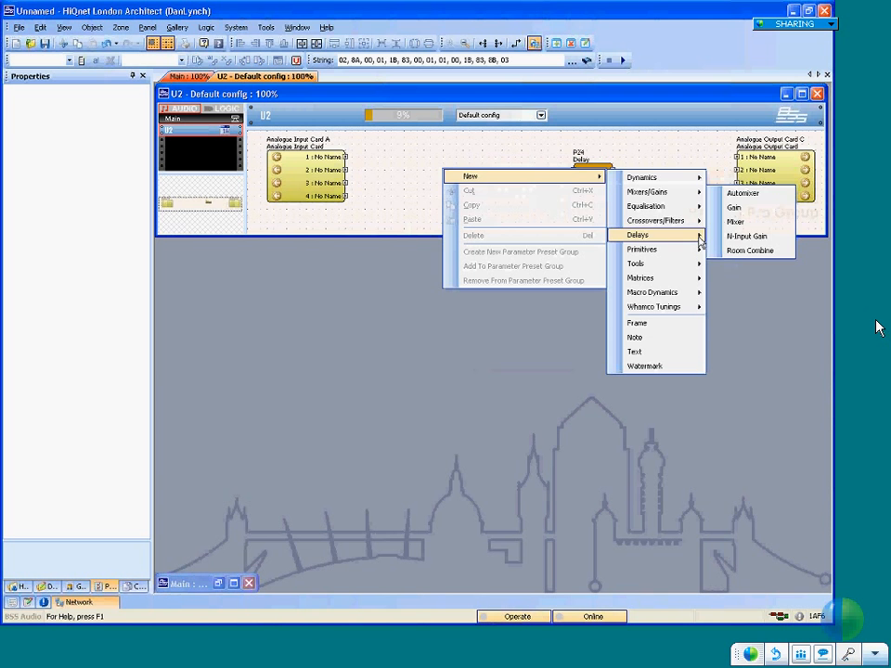
{"action": "mouse_move", "coordinate": [652, 247]}
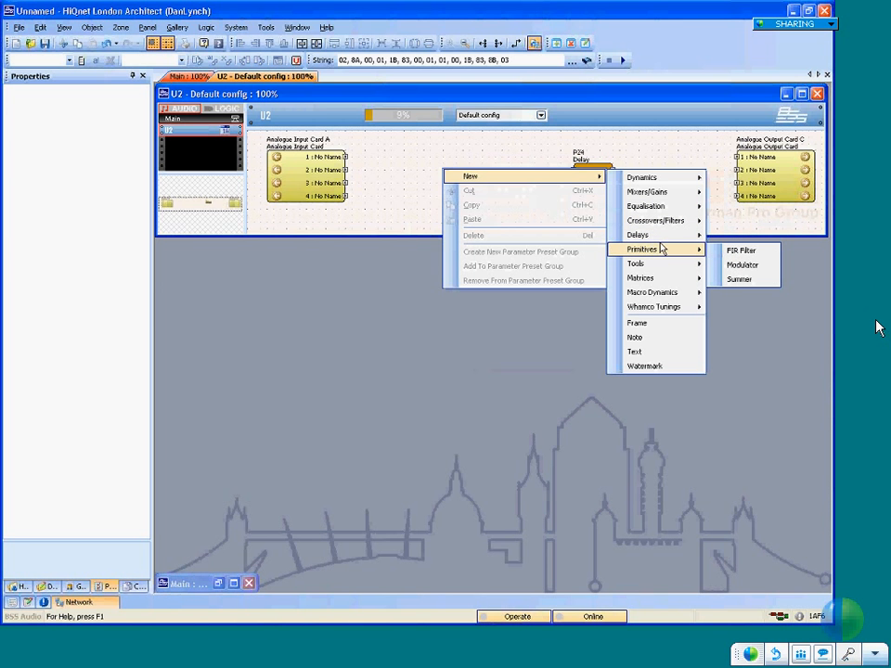
{"action": "left_click", "coordinate": [739, 280]}
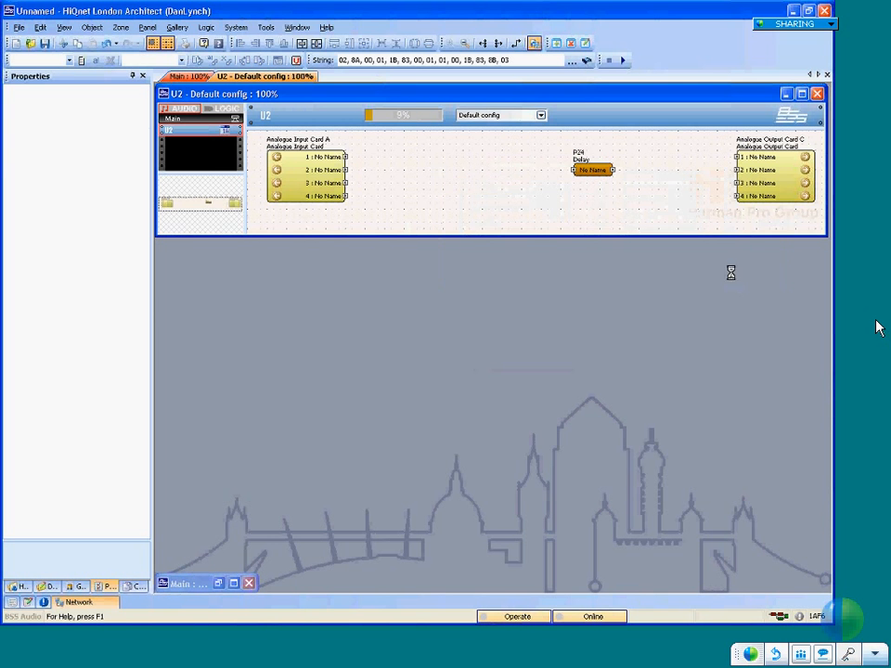
Add a Modulator primitive directly below the Delay
{"action": "right_click", "coordinate": [576, 198]}
{"action": "mouse_move", "coordinate": [594, 202]}
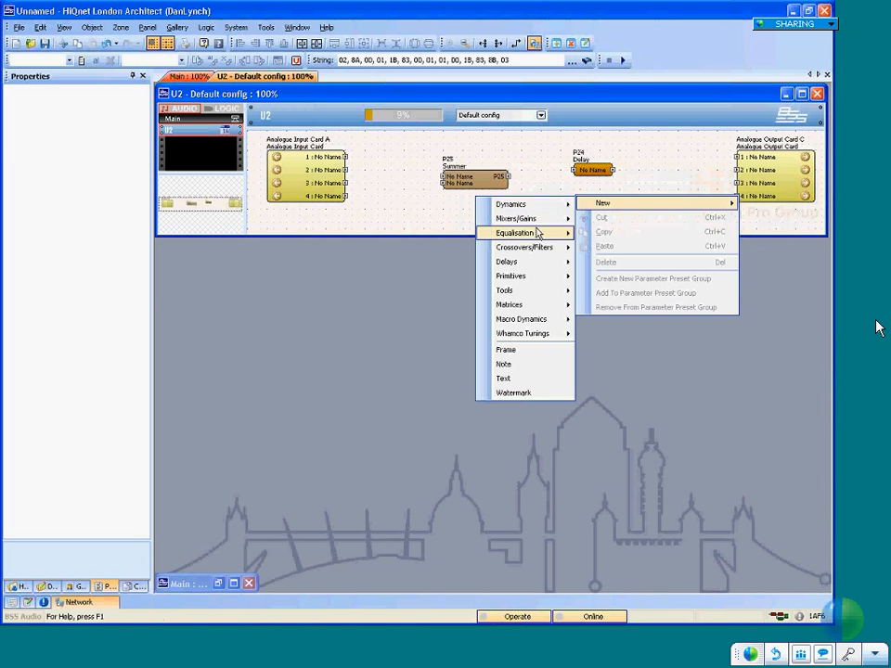
{"action": "mouse_move", "coordinate": [529, 280]}
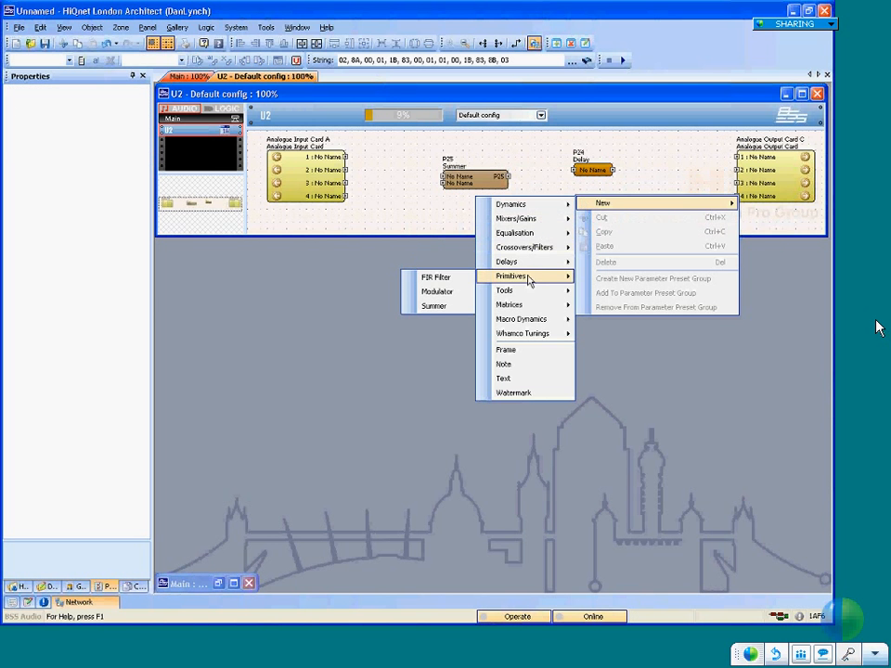
{"action": "left_click", "coordinate": [423, 279]}
Add an FIR Filter primitive and place it between the Delay and the Analogue Output Card
{"action": "right_click", "coordinate": [517, 207]}
{"action": "mouse_move", "coordinate": [594, 213]}
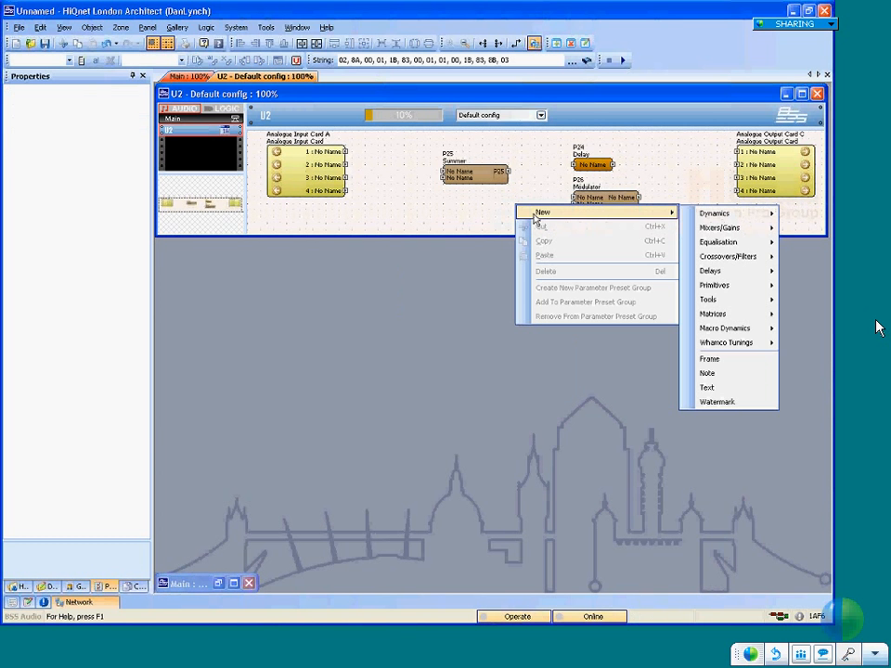
{"action": "mouse_move", "coordinate": [725, 288]}
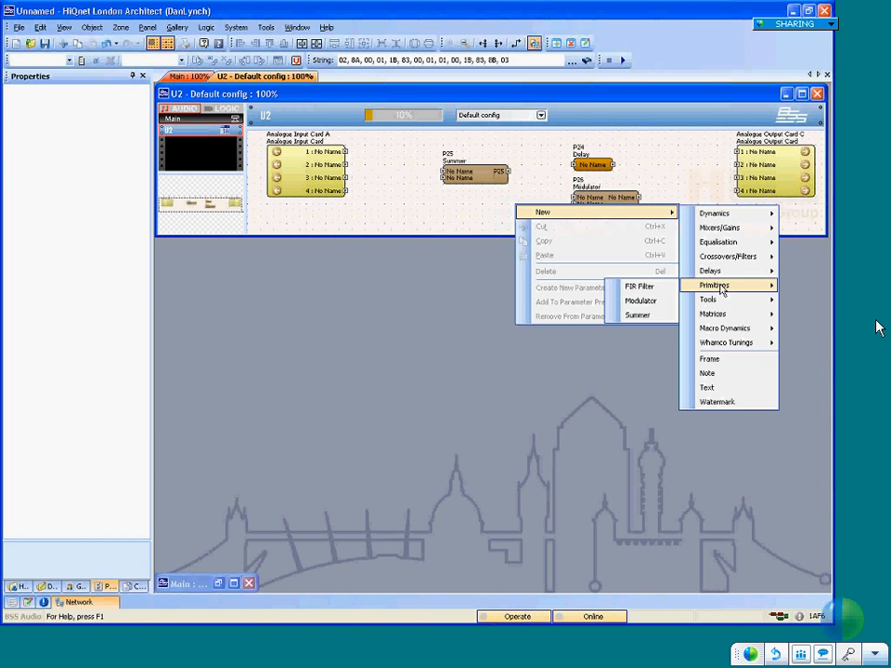
{"action": "left_click", "coordinate": [651, 287]}
{"action": "left_click_drag", "start_coordinate": [533, 202], "coordinate": [652, 169]}
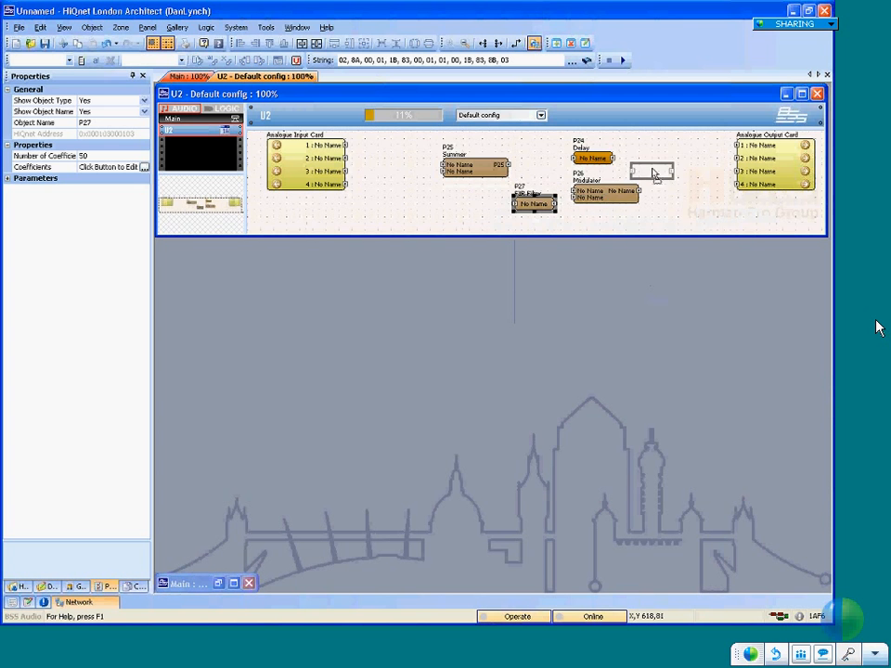
Add a Meter and place it near the lower end of the input card, and move the Delay above it beside the card
{"action": "right_click", "coordinate": [494, 212]}
{"action": "mouse_move", "coordinate": [498, 215]}
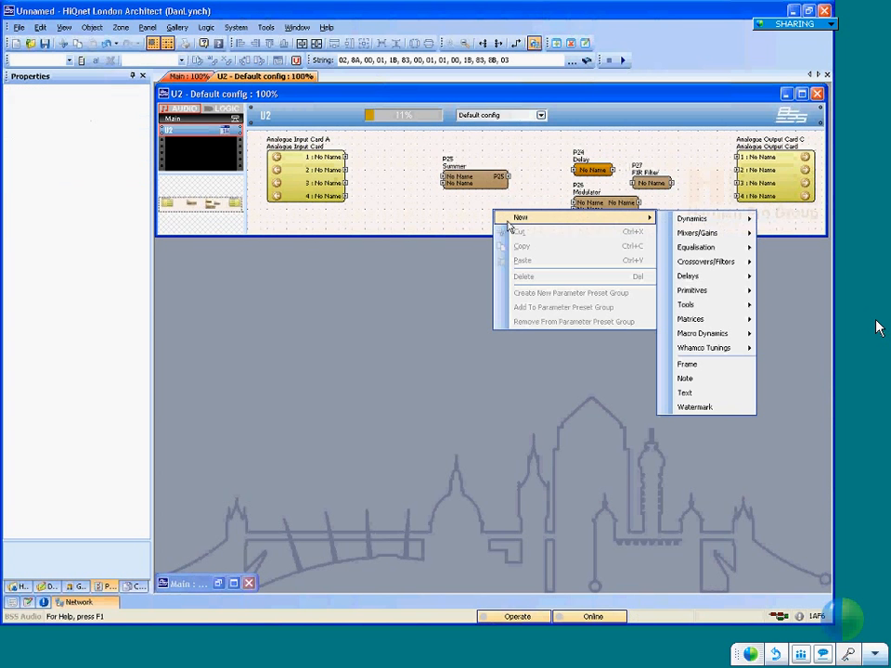
{"action": "left_click", "coordinate": [595, 204]}
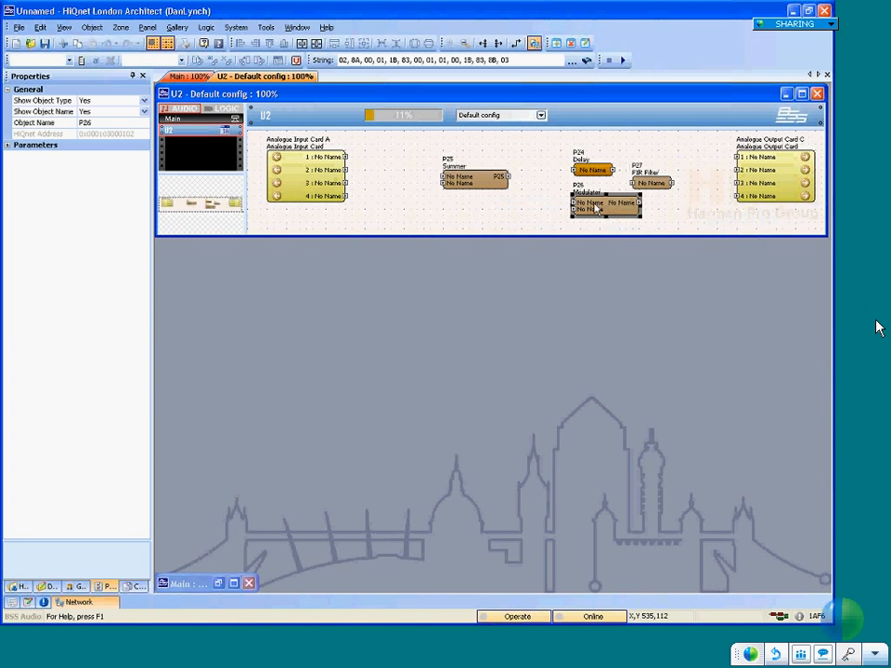
{"action": "right_click", "coordinate": [496, 199]}
{"action": "mouse_move", "coordinate": [511, 209]}
{"action": "mouse_move", "coordinate": [691, 293]}
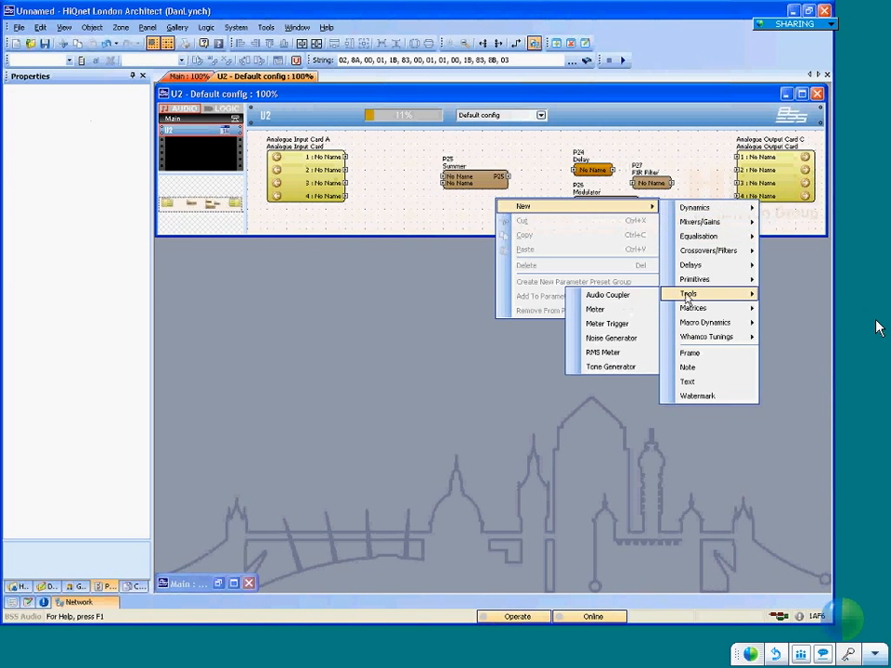
{"action": "left_click", "coordinate": [613, 312]}
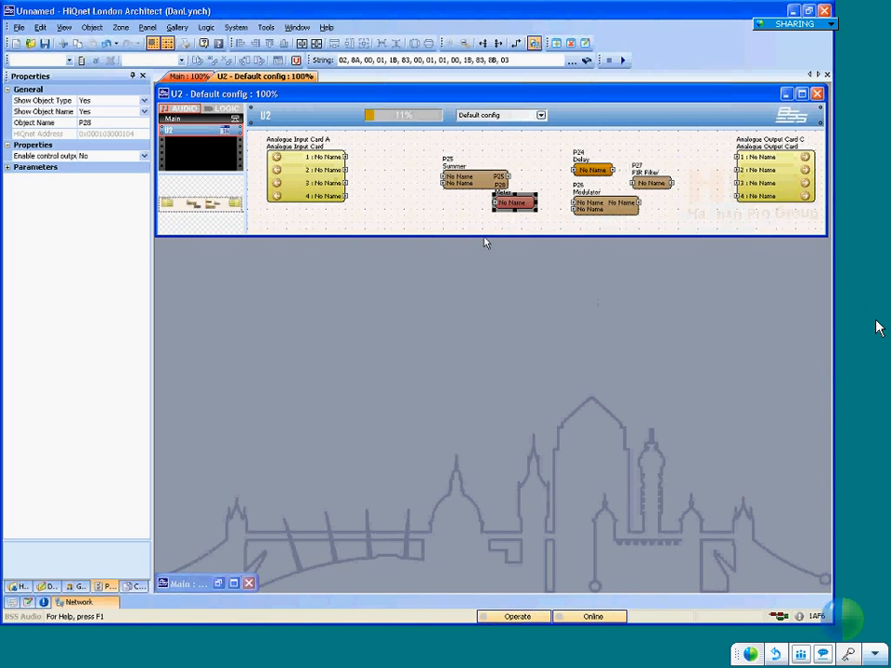
{"action": "left_click_drag", "start_coordinate": [520, 206], "coordinate": [376, 213]}
{"action": "left_click_drag", "start_coordinate": [593, 162], "coordinate": [393, 171]}
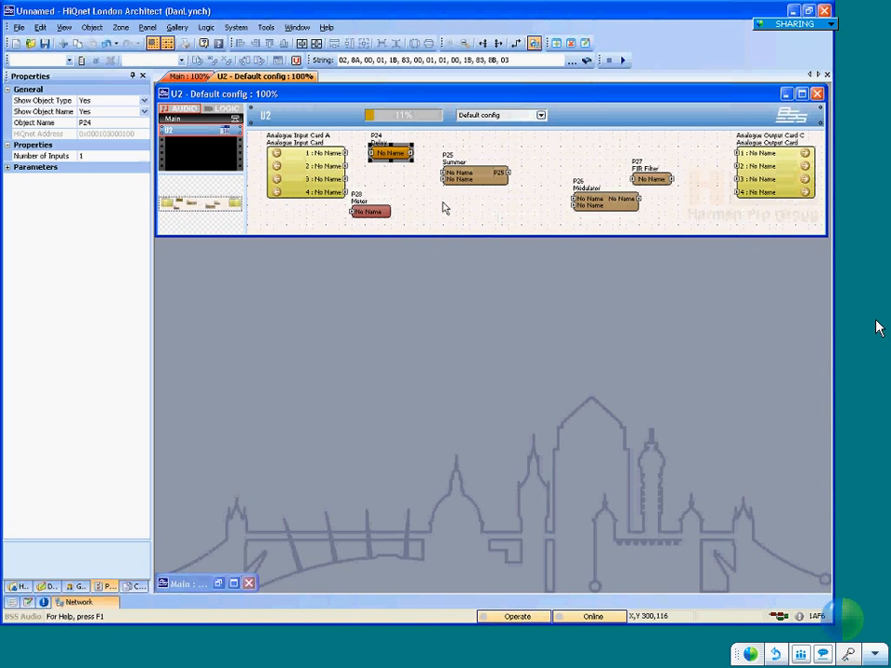
Open the Delay's control panel and set its delay time to 999 ms
{"action": "double_click", "coordinate": [384, 156]}
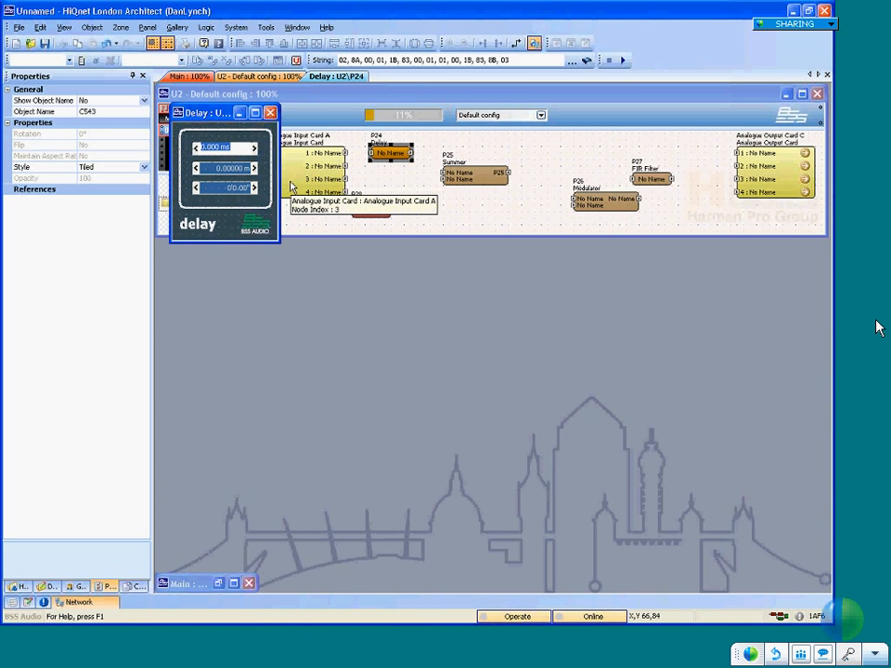
{"action": "type", "text": "999"}
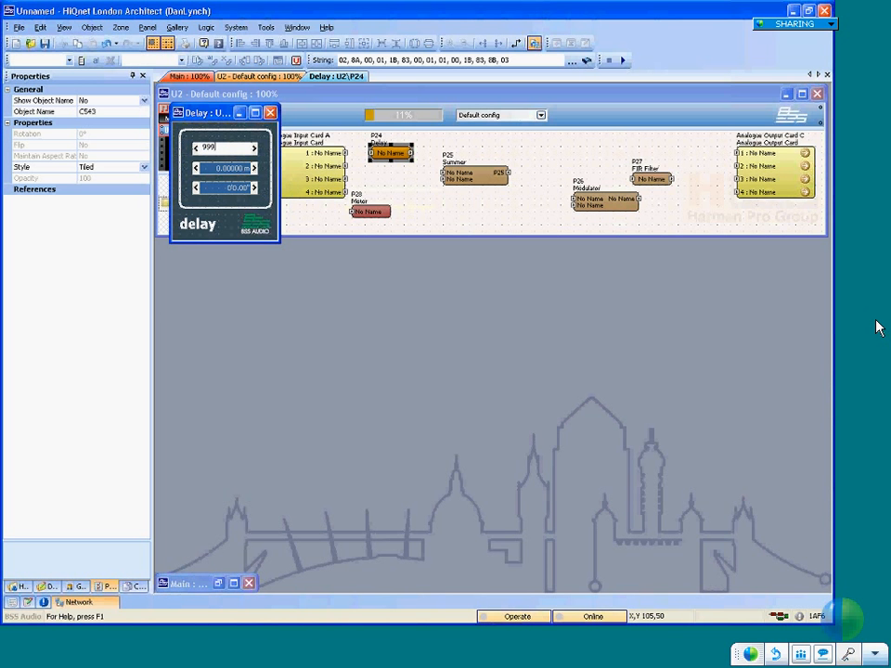
{"action": "type", "text": "999999999"}
{"action": "key", "text": "Return"}
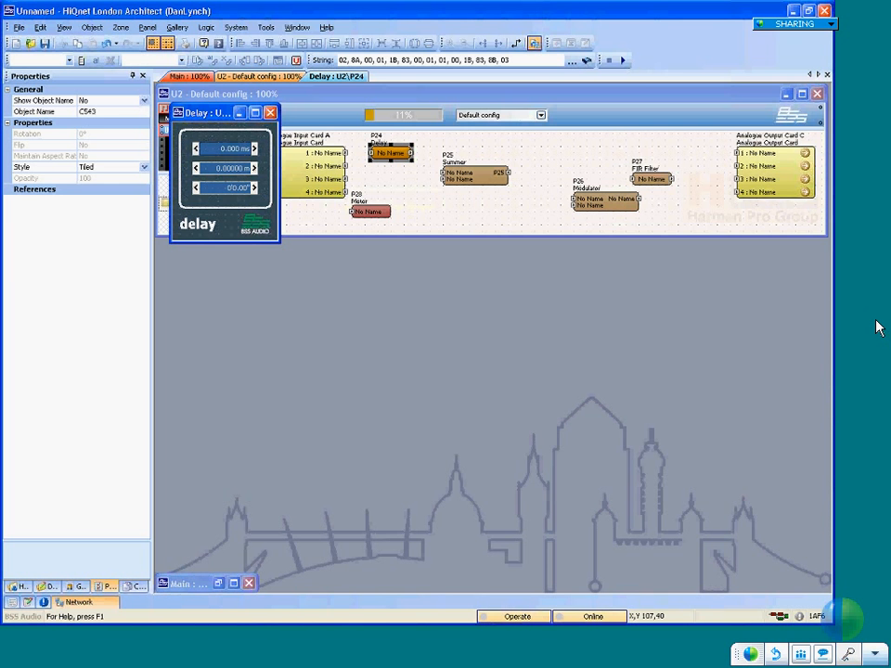
{"action": "left_click", "coordinate": [225, 148]}
{"action": "type", "text": "999"}
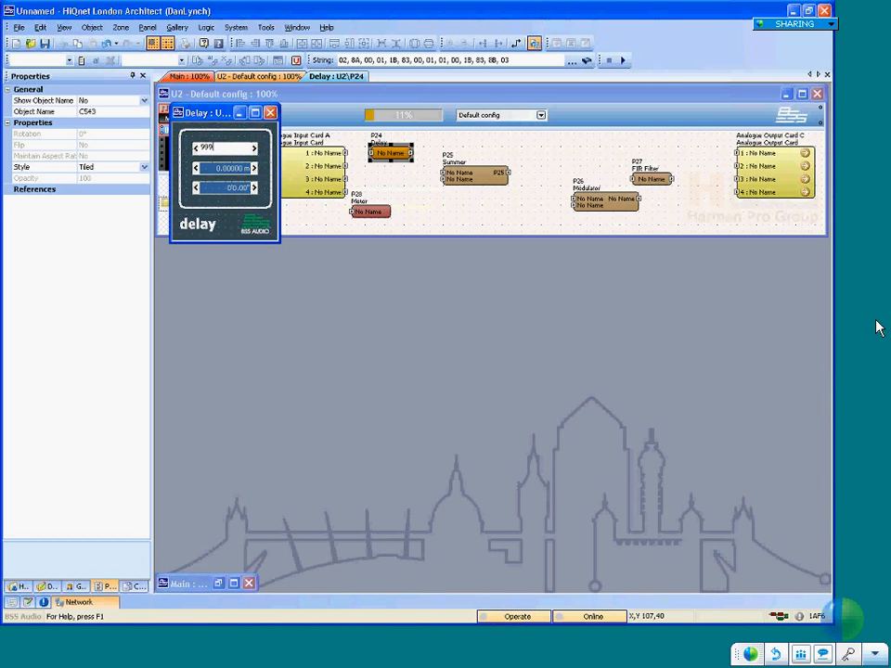
{"action": "key", "text": "Return"}
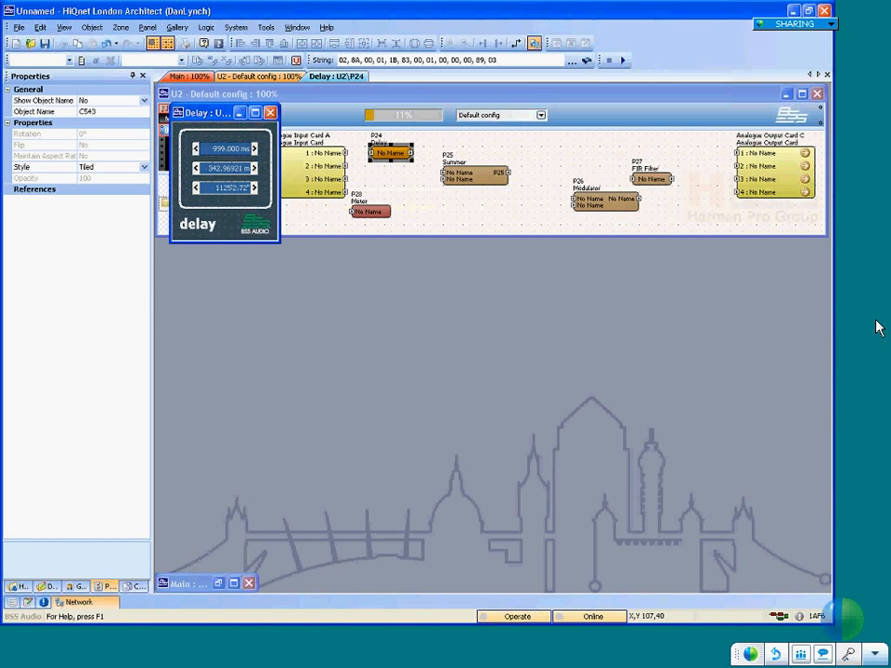
Enter 99999 ms as the Delay's time to push it to its maximum
{"action": "left_click", "coordinate": [226, 149]}
{"action": "type", "text": "99999"}
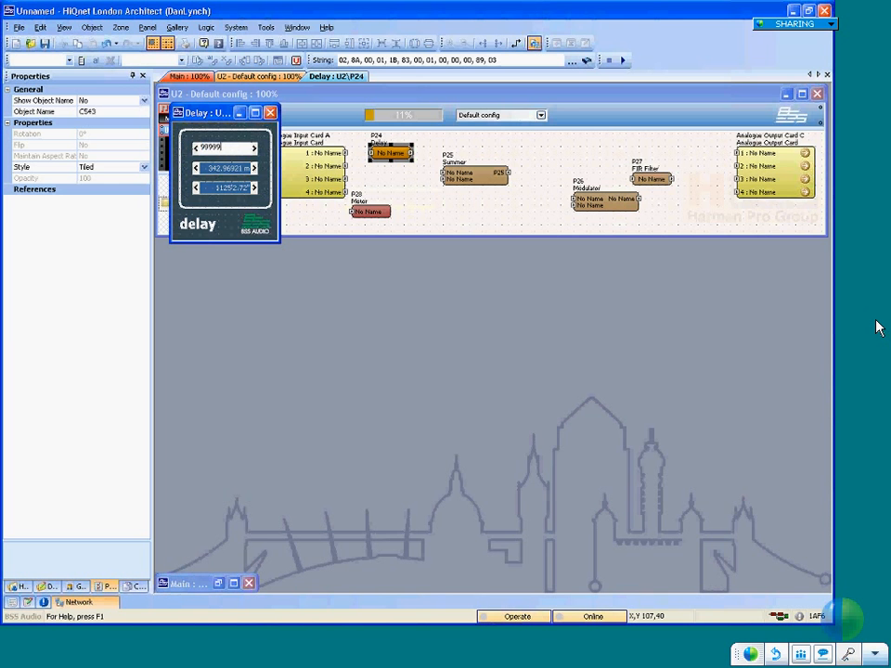
{"action": "key", "text": "Return"}
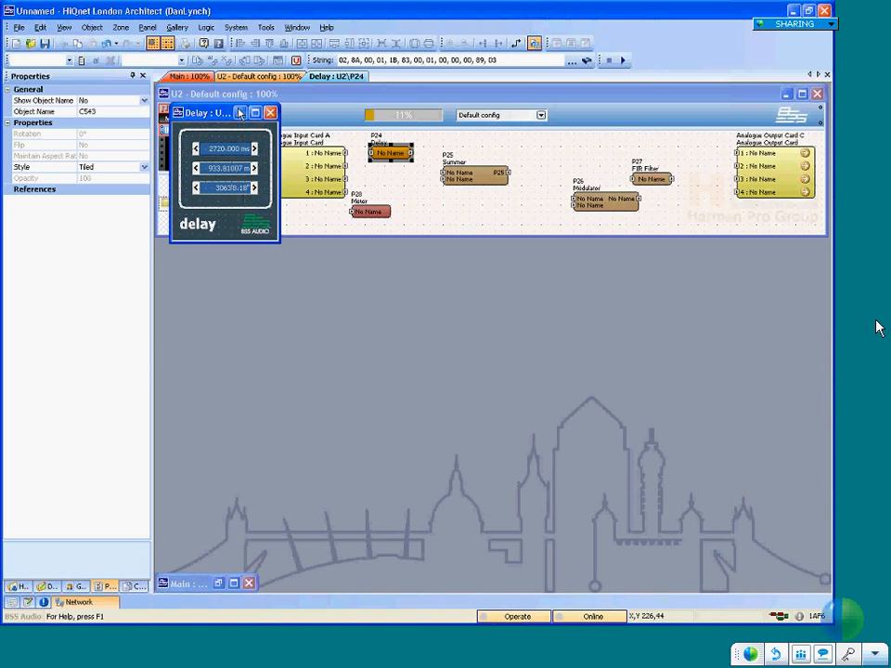
Move the Delay panel and the Meter out of the way and set the Delay's number of inputs to 16
{"action": "left_click_drag", "start_coordinate": [224, 115], "coordinate": [278, 288]}
{"action": "left_click", "coordinate": [390, 156]}
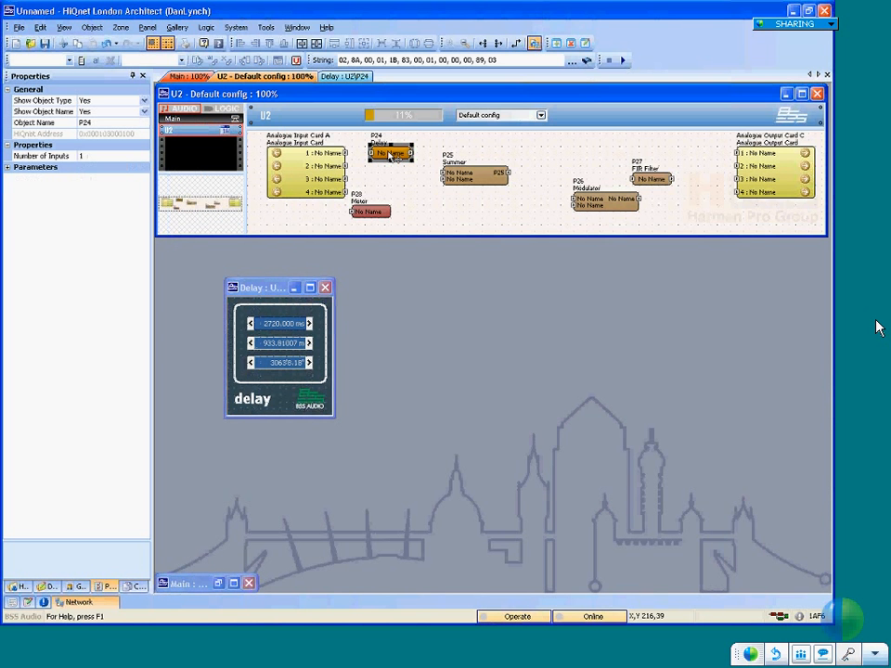
{"action": "left_click_drag", "start_coordinate": [365, 214], "coordinate": [307, 219]}
{"action": "left_click", "coordinate": [387, 145]}
{"action": "left_click_drag", "start_coordinate": [87, 159], "coordinate": [3, 148]}
{"action": "type", "text": "16"}
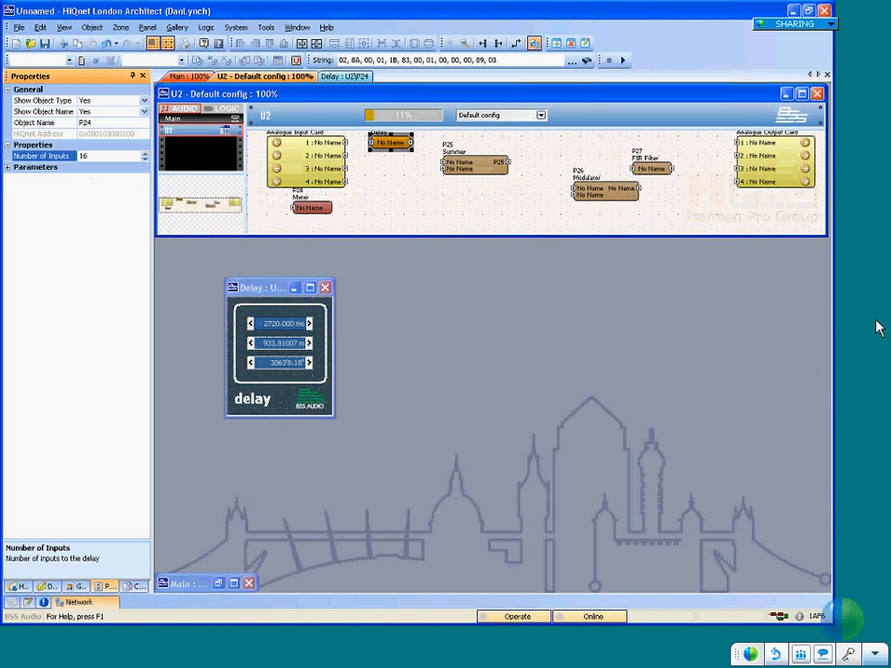
{"action": "key", "text": "Return"}
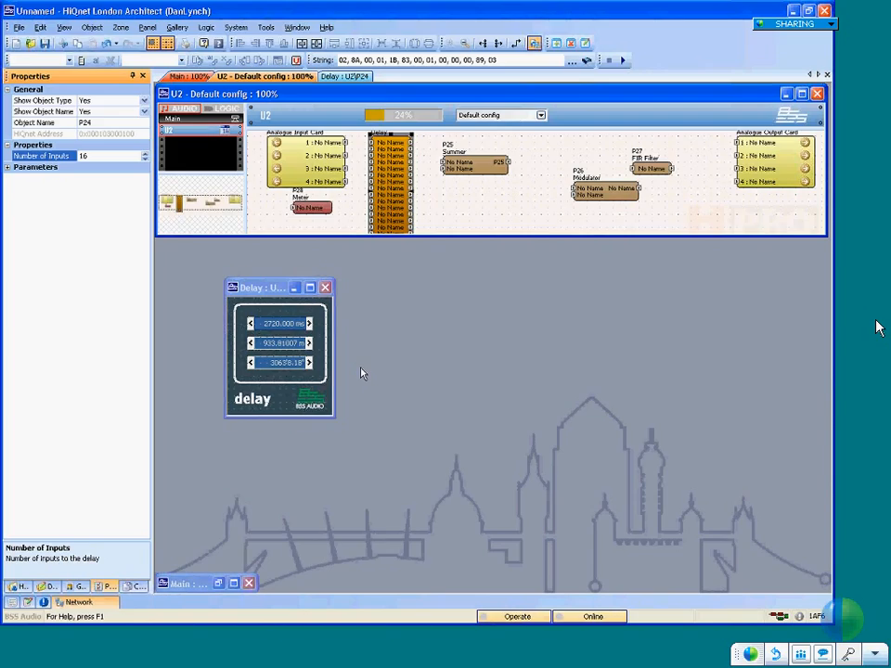
Set the Delay's distance in feet to 114 and close its control panel
{"action": "left_click", "coordinate": [297, 365]}
{"action": "type", "text": "13"}
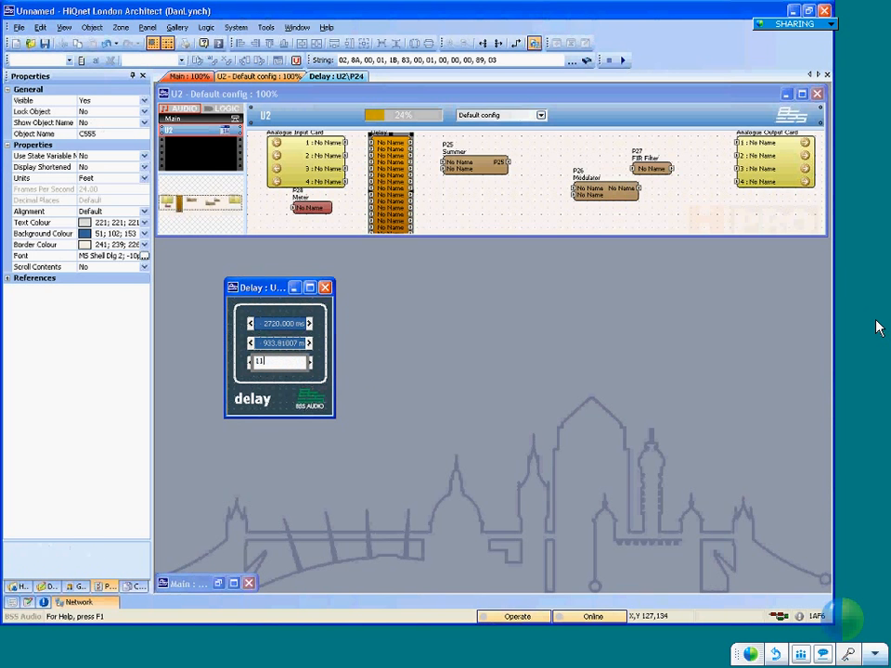
{"action": "type", "text": "4"}
{"action": "key", "text": "Return"}
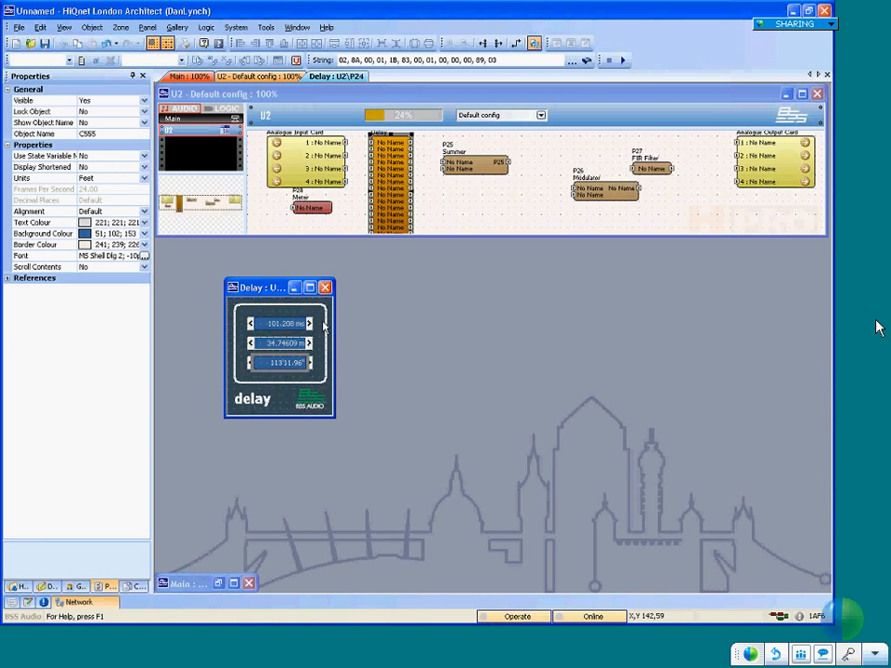
{"action": "left_click", "coordinate": [325, 288]}
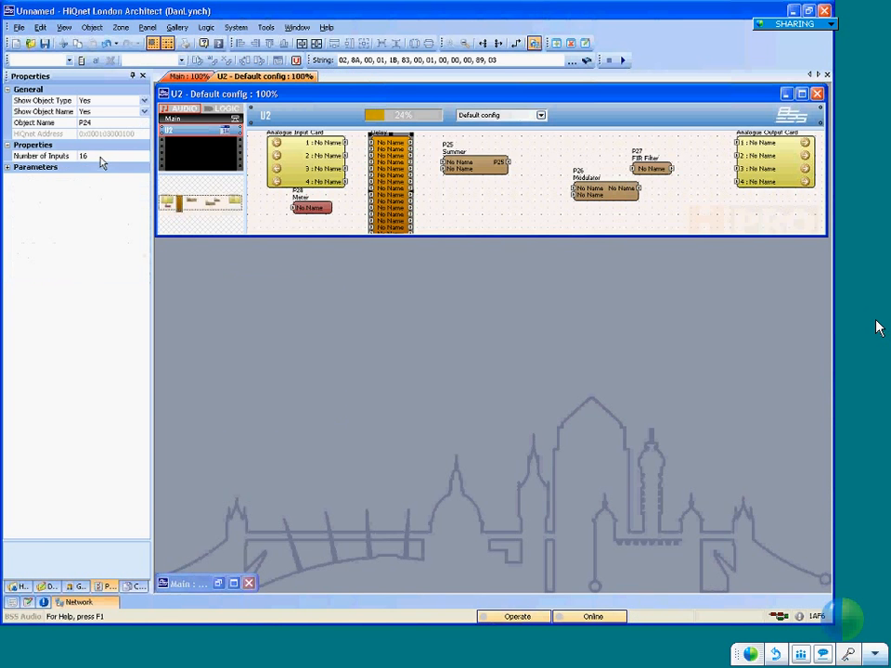
Set the Delay's number of inputs to 1 and delete the Delay from the configuration
{"action": "left_click", "coordinate": [99, 156]}
{"action": "type", "text": "1"}
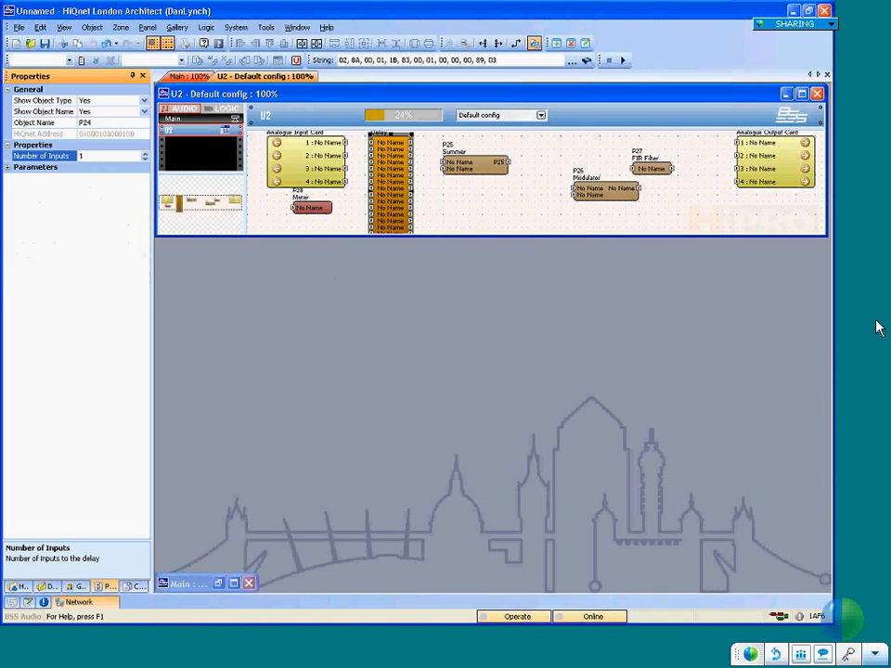
{"action": "key", "text": "Return"}
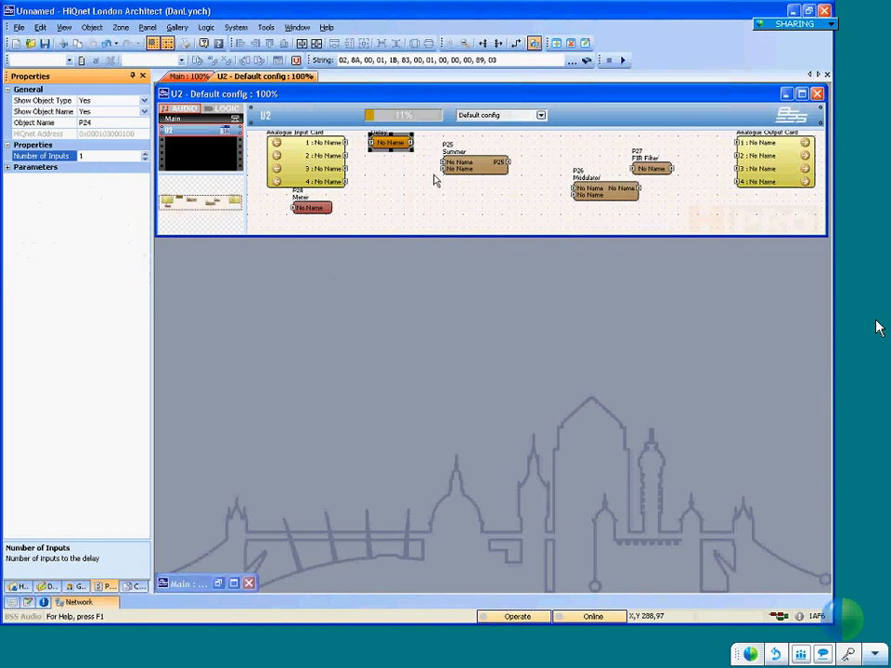
{"action": "key", "text": "Delete"}
Set the Summer's number of inputs to 32 and delete the Summer from the configuration
{"action": "left_click", "coordinate": [483, 175]}
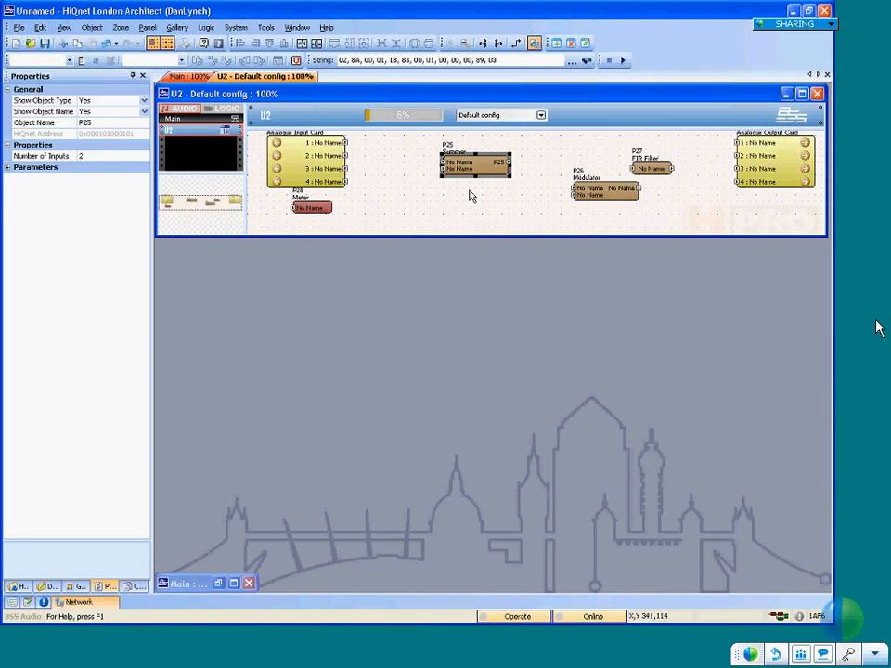
{"action": "left_click", "coordinate": [88, 147]}
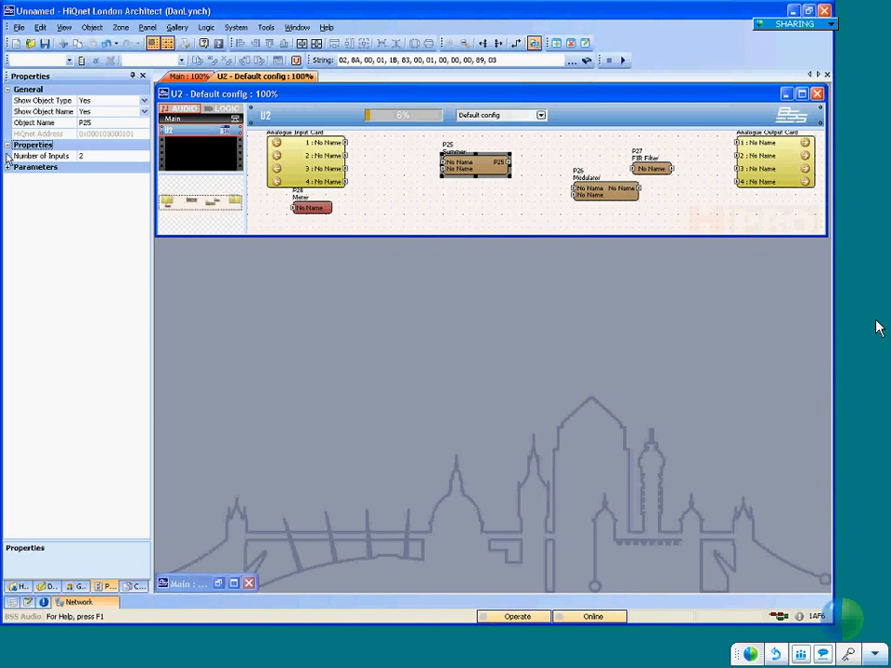
{"action": "left_click", "coordinate": [84, 157]}
{"action": "type", "text": "32"}
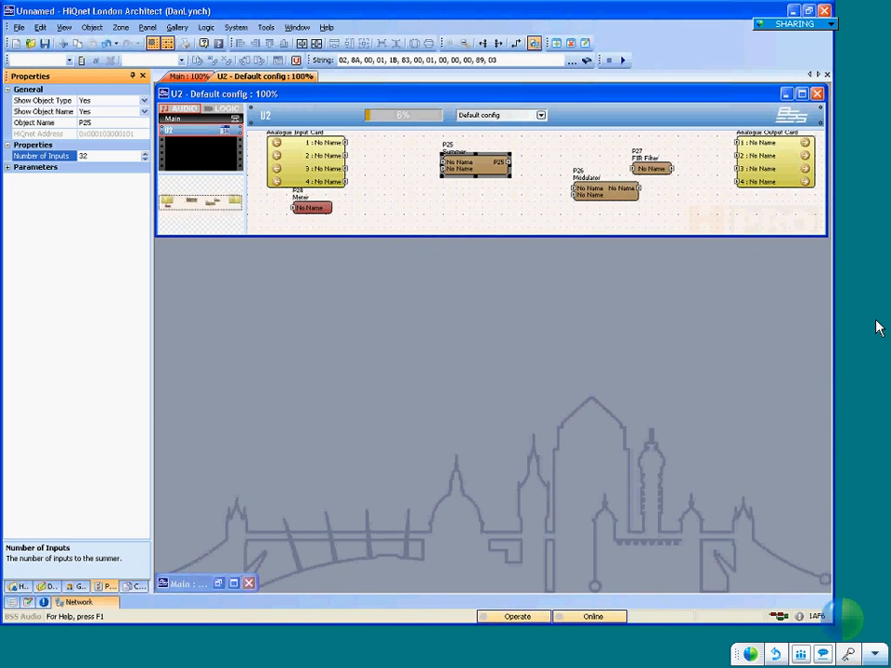
{"action": "key", "text": "Return"}
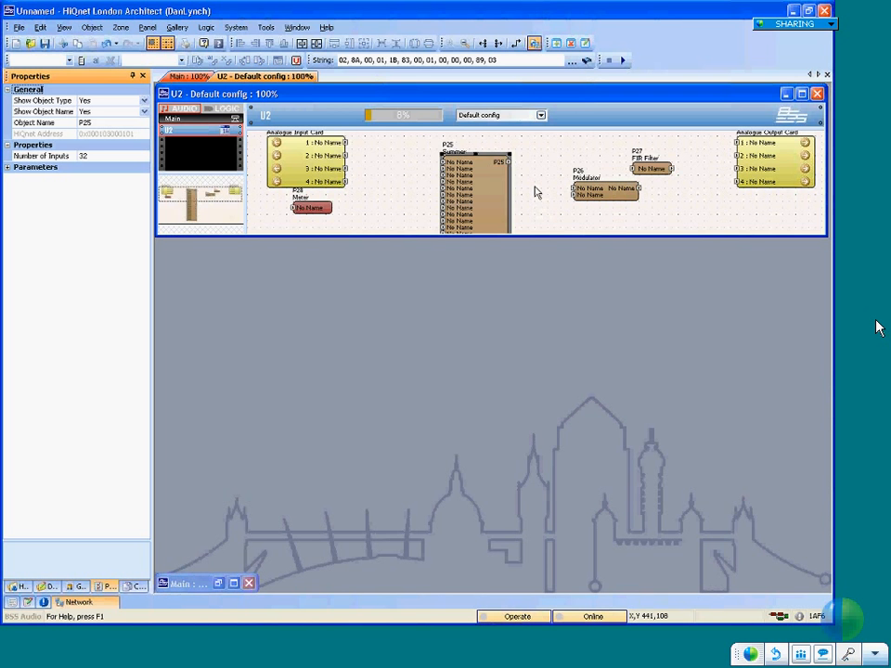
{"action": "key", "text": "Delete"}
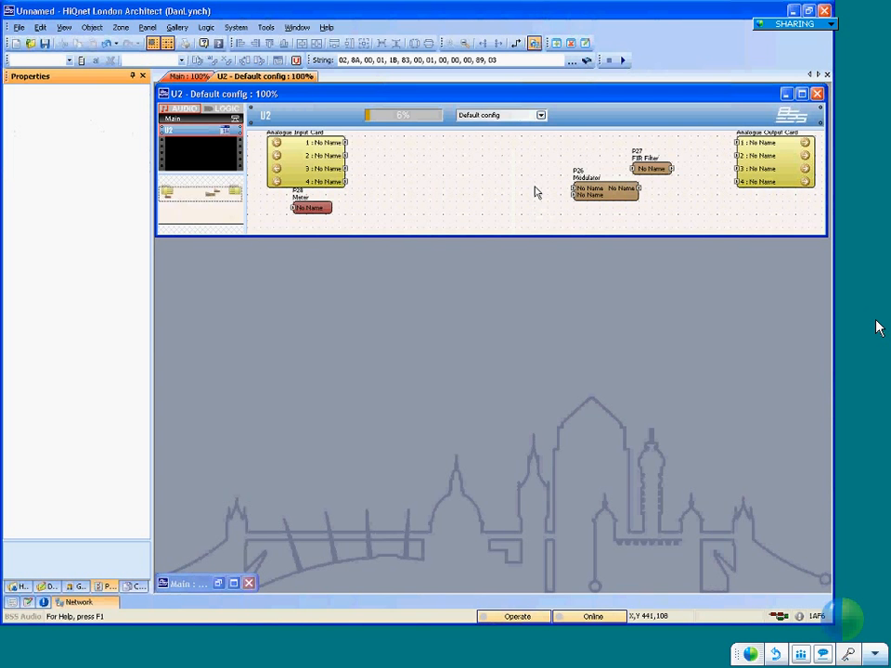
Move the FIR Filter close to the analogue input card and enter 99999 as its number of coefficients
{"action": "left_click_drag", "start_coordinate": [661, 168], "coordinate": [437, 153]}
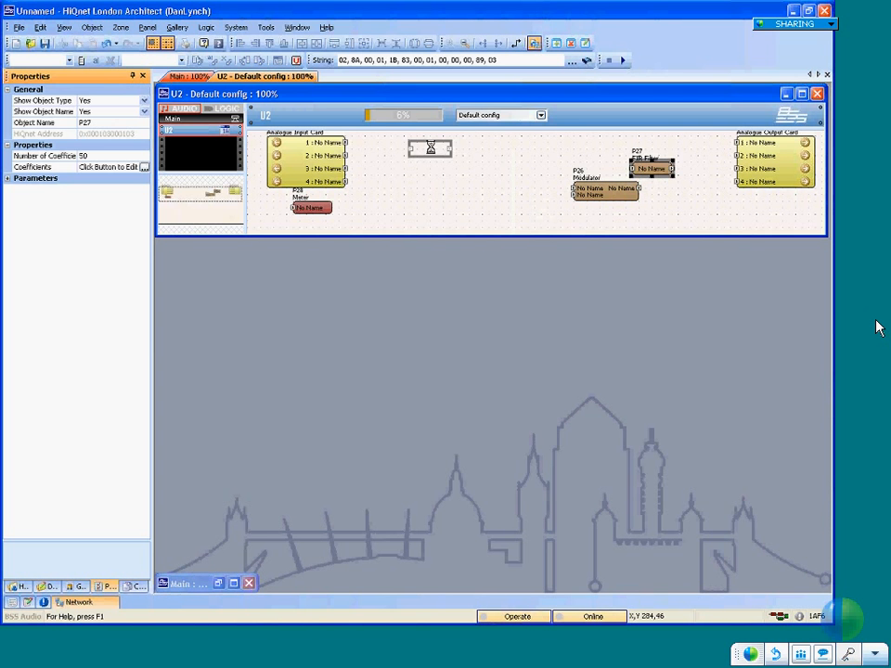
{"action": "left_click", "coordinate": [47, 156]}
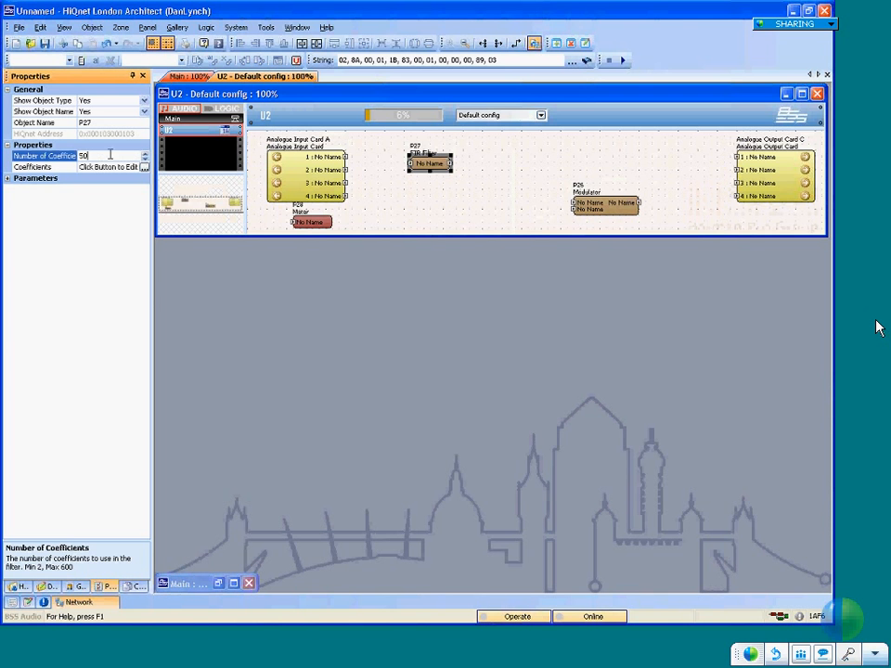
{"action": "type", "text": "99999"}
{"action": "key", "text": "Return"}
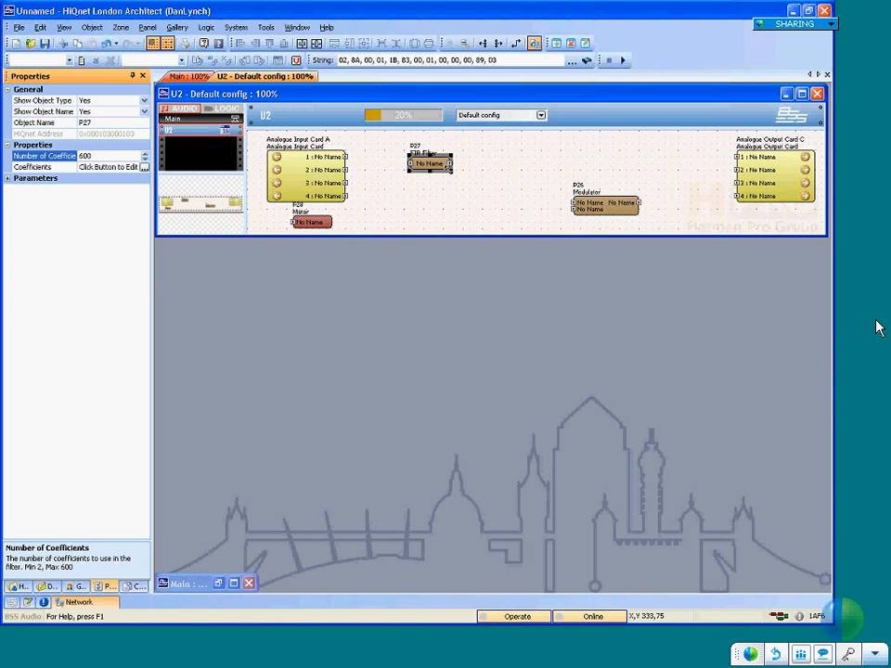
{"action": "left_click_drag", "start_coordinate": [422, 164], "coordinate": [416, 163]}
{"action": "left_click", "coordinate": [418, 193]}
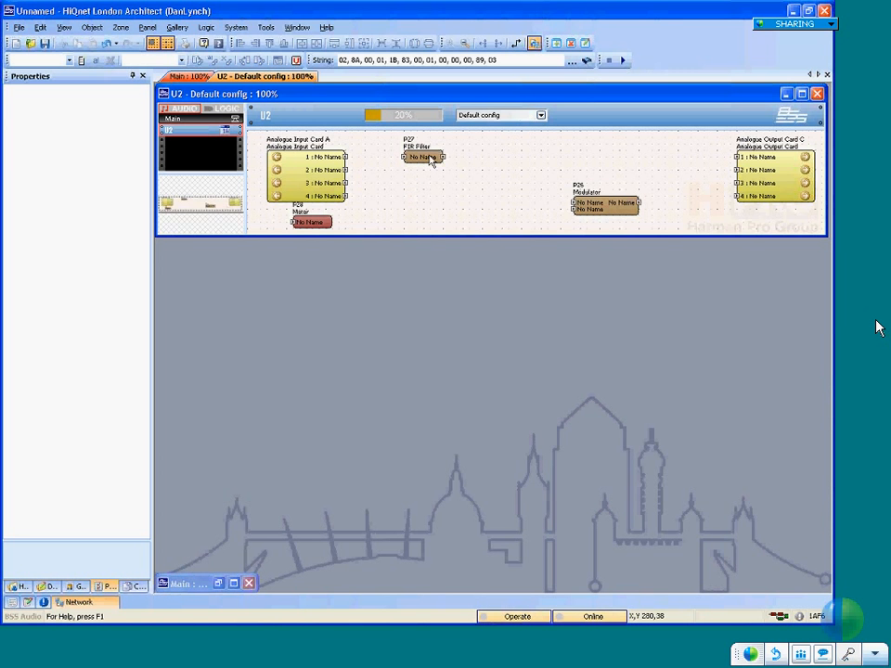
Inspect the FIR Filter's coefficient list and its CSV import dialog, cancel both, and delete the FIR Filter
{"action": "left_click", "coordinate": [418, 156]}
{"action": "left_click", "coordinate": [144, 167]}
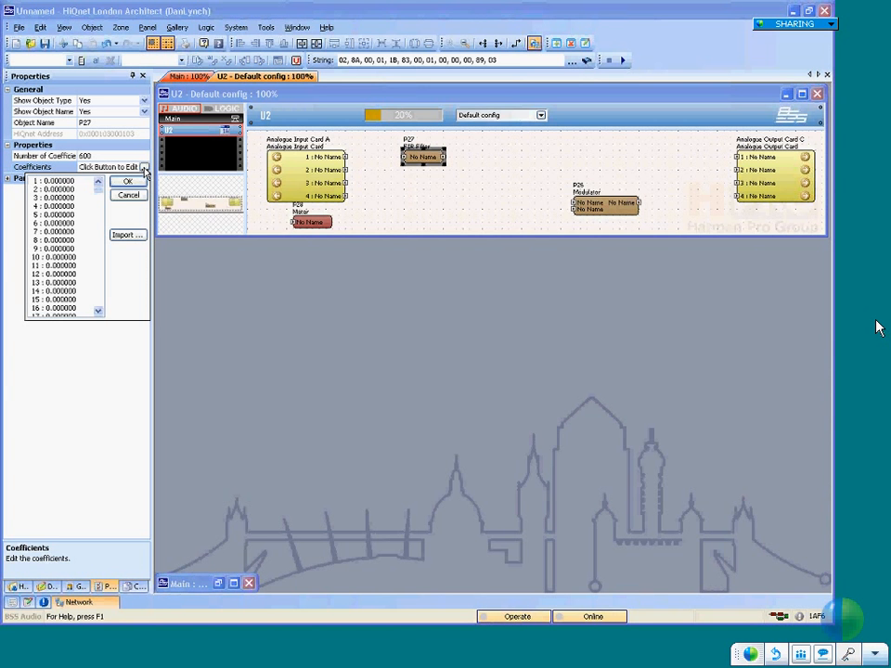
{"action": "left_click", "coordinate": [51, 199]}
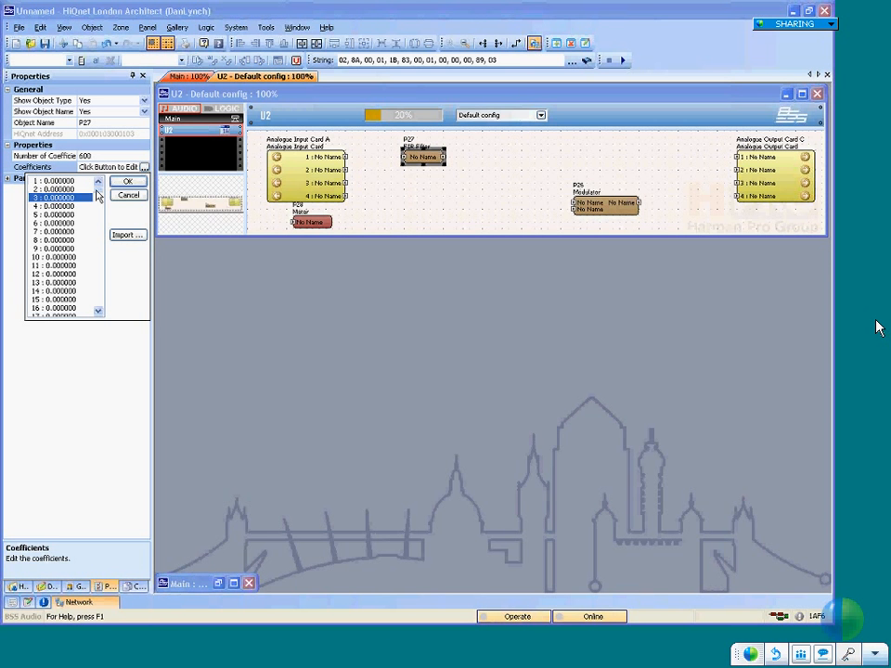
{"action": "left_click", "coordinate": [53, 206]}
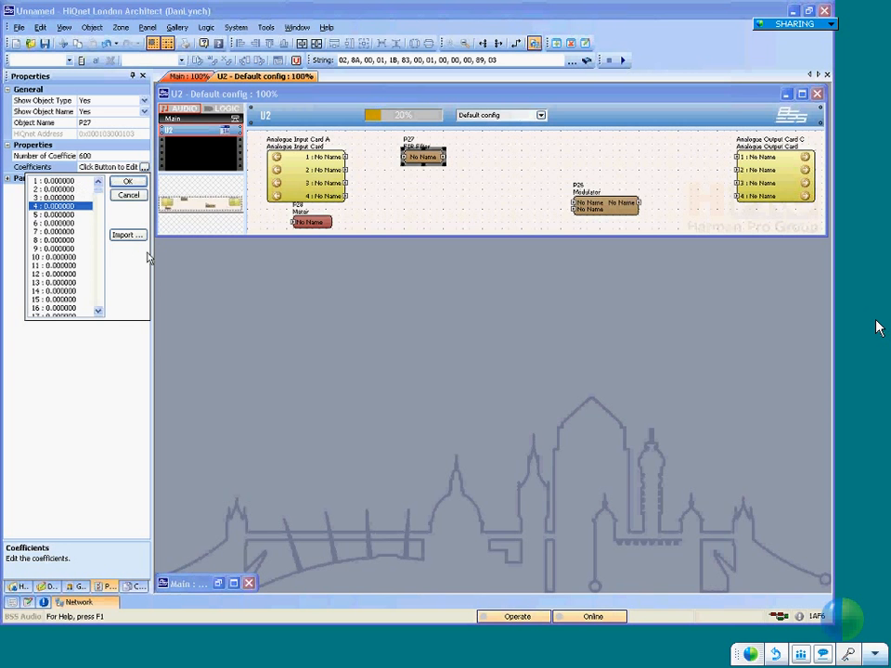
{"action": "left_click", "coordinate": [125, 236]}
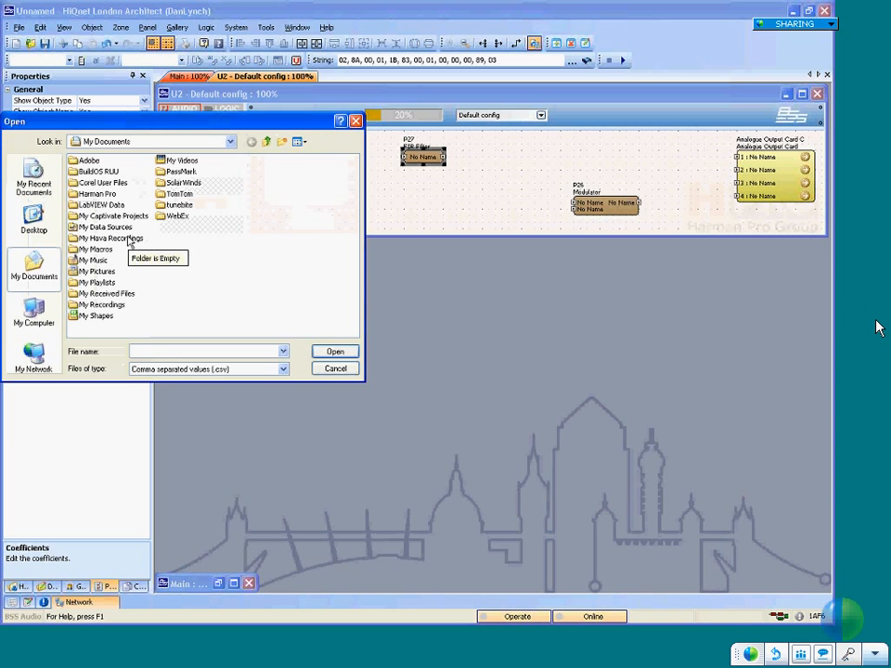
{"action": "left_click", "coordinate": [337, 368]}
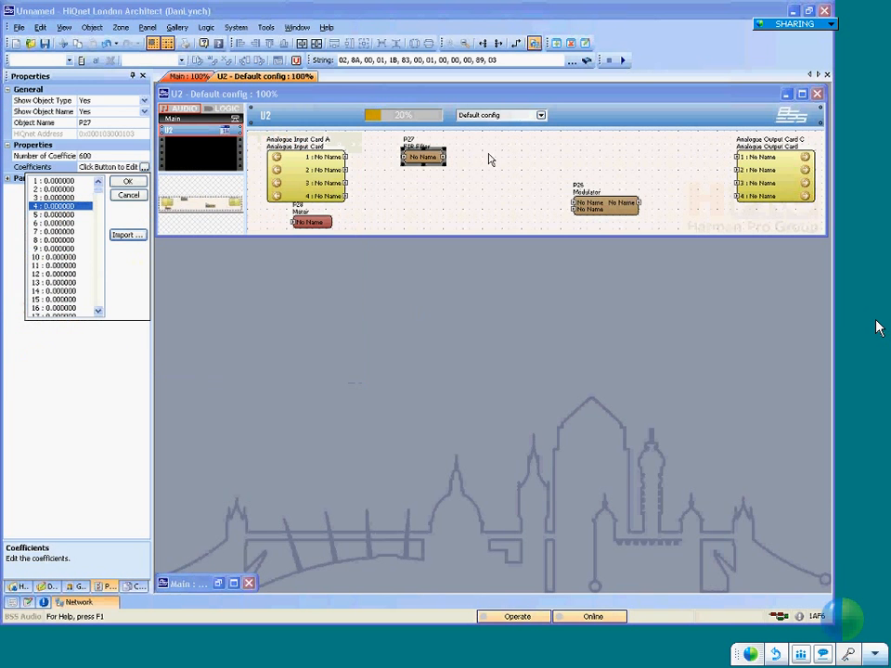
{"action": "left_click", "coordinate": [127, 196]}
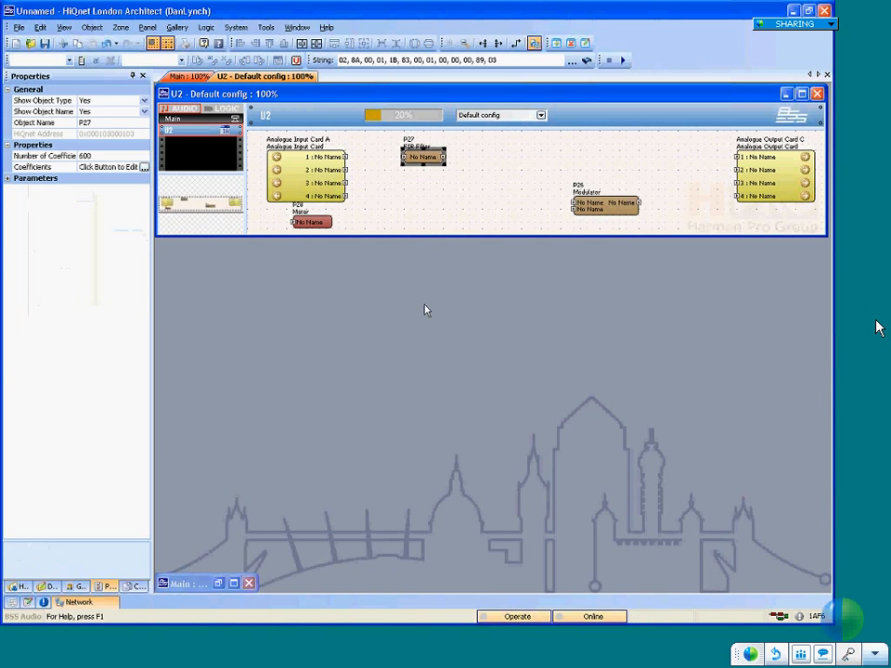
{"action": "key", "text": "Delete"}
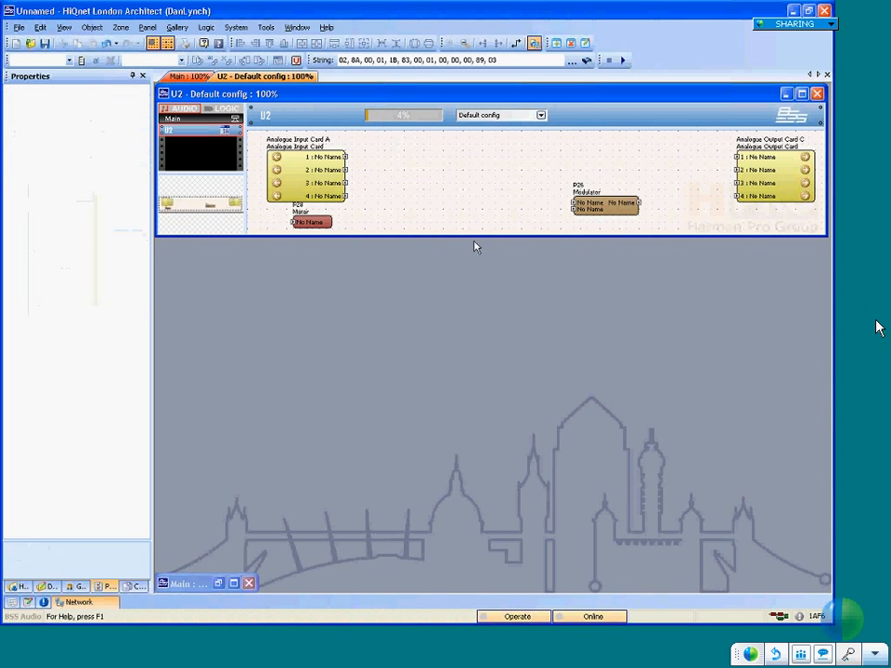
Make the configuration window taller and move the Modulator between the analogue input and output cards
{"action": "left_click_drag", "start_coordinate": [474, 235], "coordinate": [473, 313]}
{"action": "left_click_drag", "start_coordinate": [611, 205], "coordinate": [503, 162]}
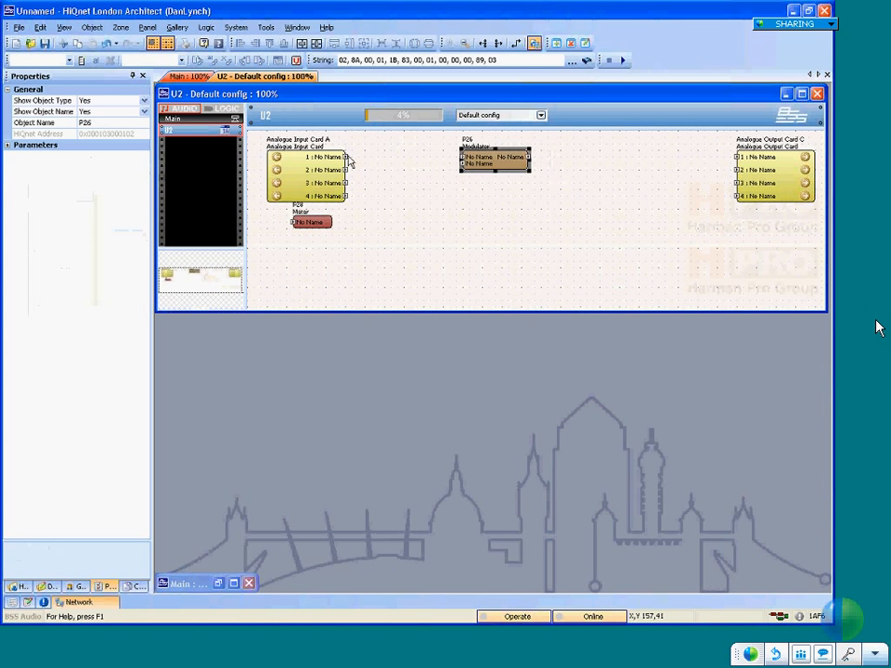
{"action": "left_click_drag", "start_coordinate": [346, 157], "coordinate": [429, 162]}
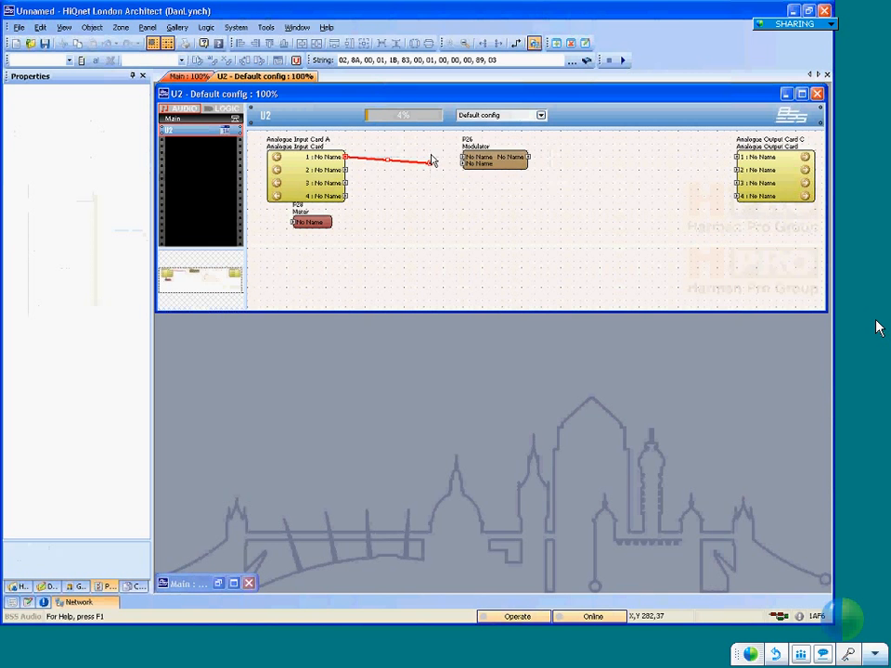
Try to open the Modulator's control panel and check its parameters among the object properties
{"action": "left_click", "coordinate": [506, 165]}
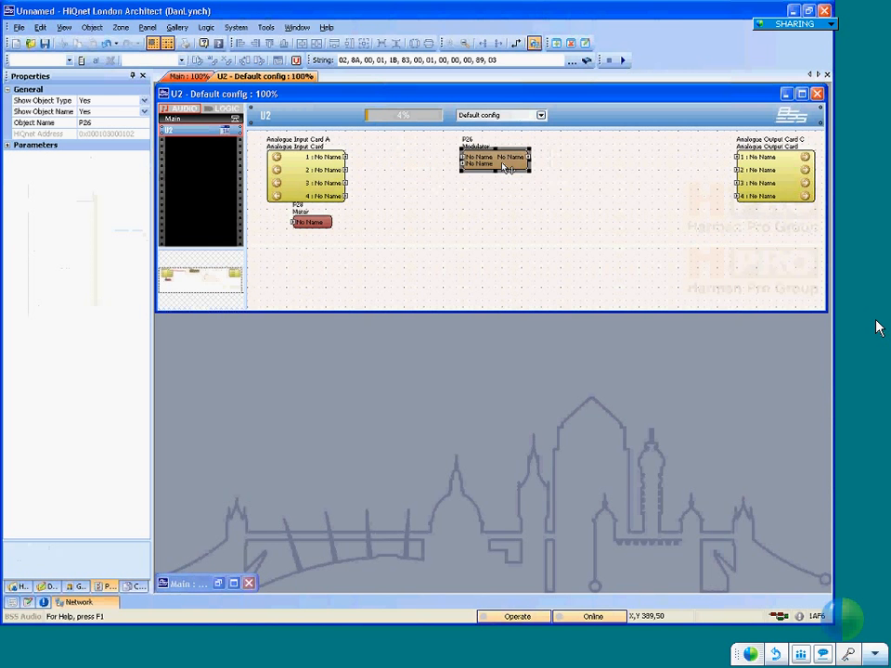
{"action": "double_click", "coordinate": [506, 167]}
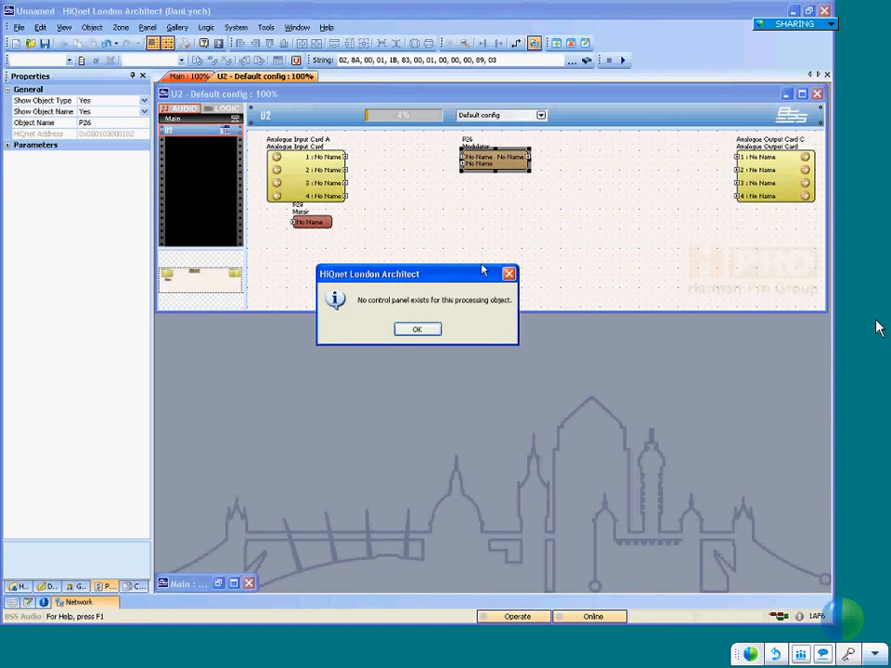
{"action": "key", "text": "Return"}
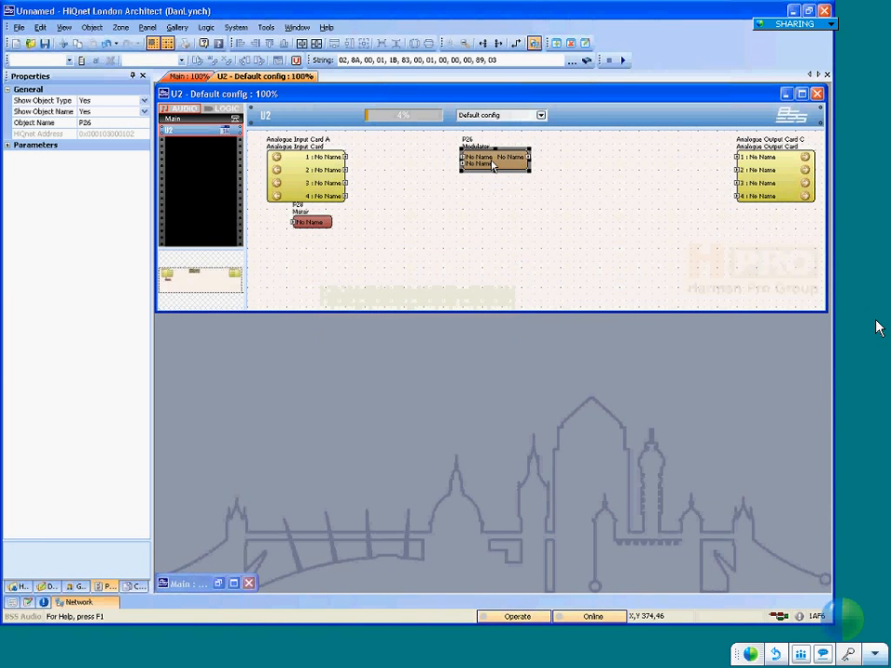
{"action": "left_click", "coordinate": [11, 147]}
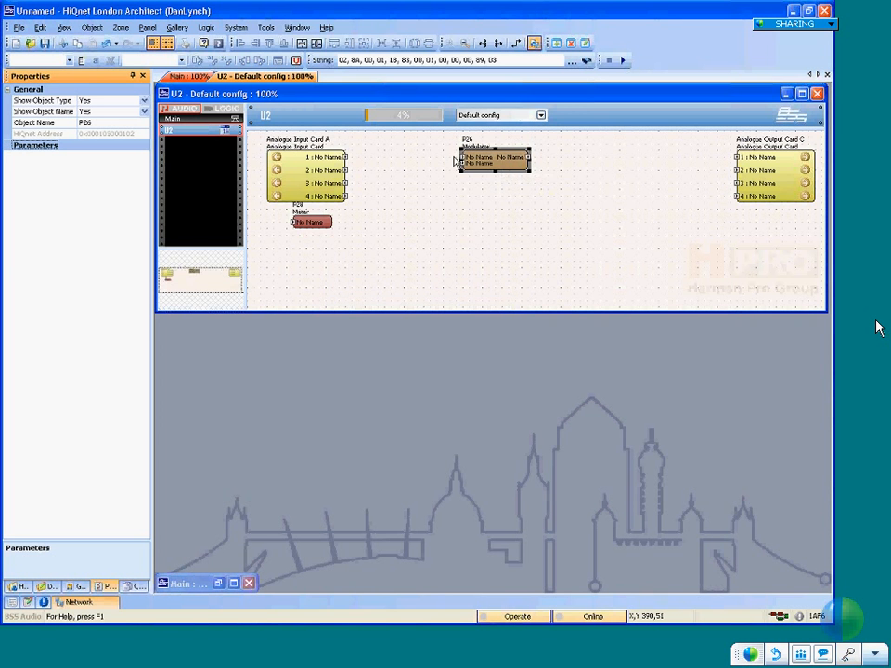
Wire analogue input 1 to the Modulator's first input and the Modulator's output to analogue output 1
{"action": "left_click", "coordinate": [368, 163]}
{"action": "left_click_drag", "start_coordinate": [368, 163], "coordinate": [464, 158]}
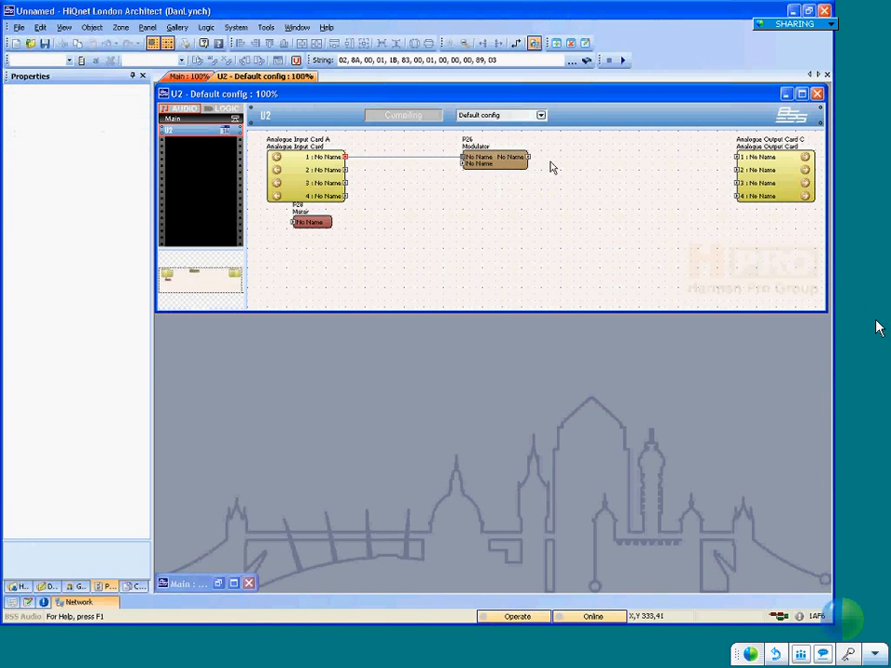
{"action": "left_click_drag", "start_coordinate": [529, 157], "coordinate": [737, 159]}
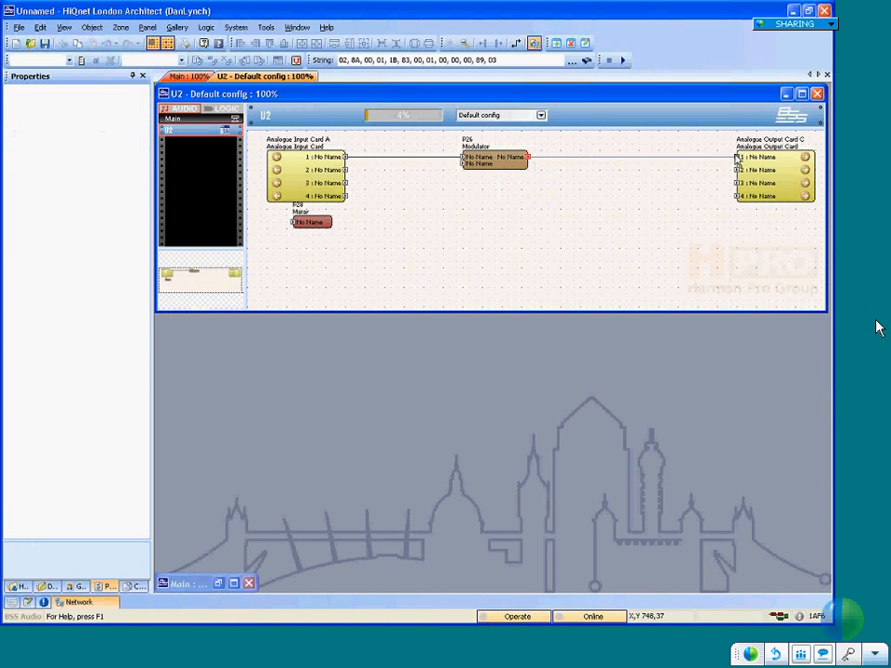
Wire analogue input 2 to the Modulator's second input and pull the wire's source end off the input card
{"action": "left_click", "coordinate": [408, 158]}
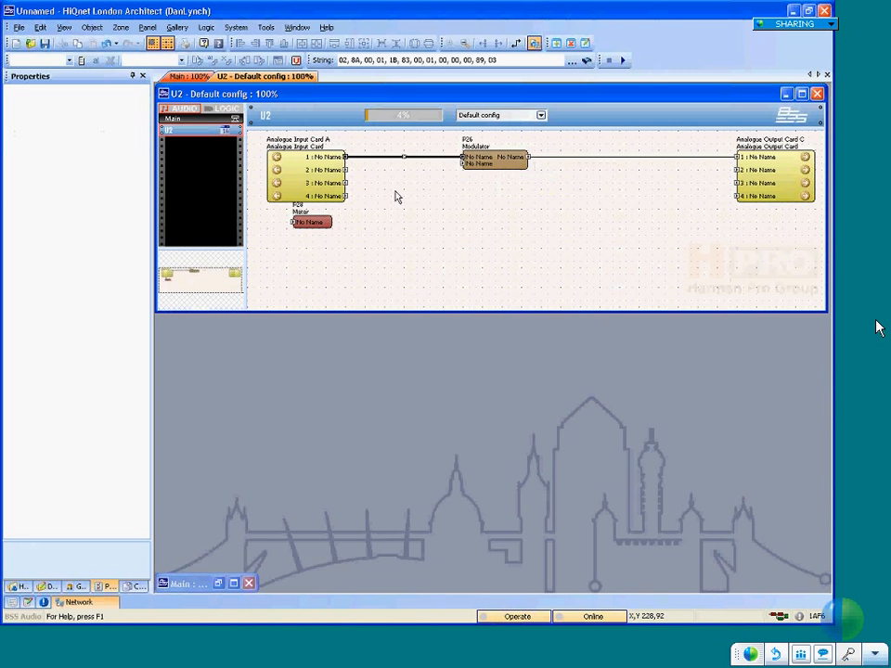
{"action": "left_click_drag", "start_coordinate": [347, 170], "coordinate": [463, 164]}
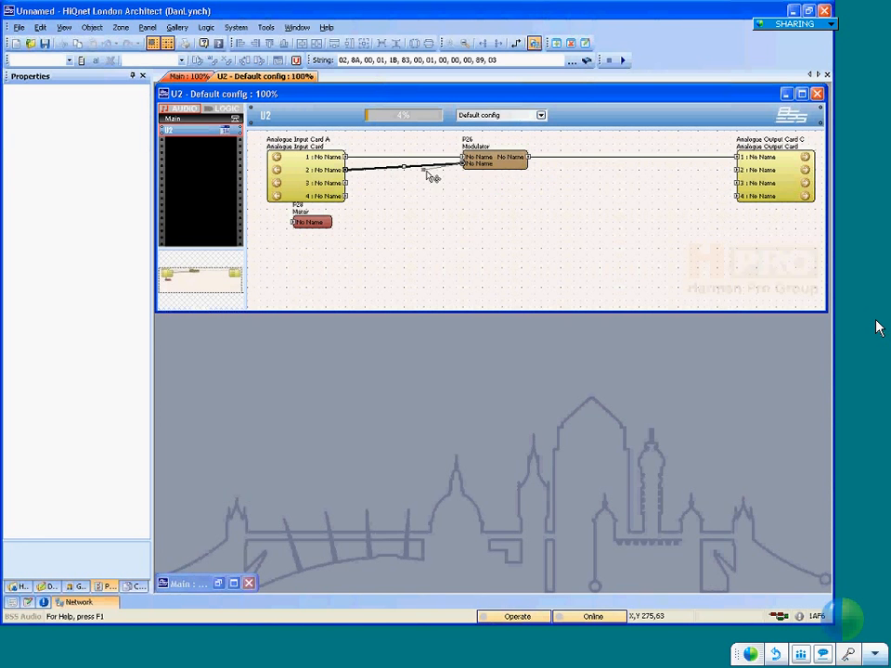
{"action": "left_click_drag", "start_coordinate": [428, 172], "coordinate": [439, 173]}
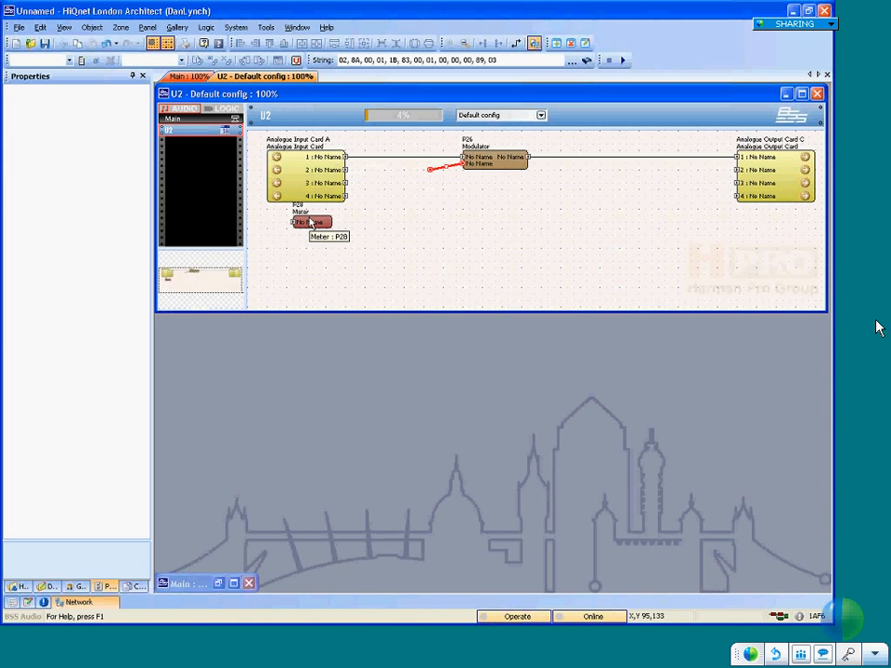
Move the Meter between the input card and the Modulator and wire analogue input 2 to the Meter
{"action": "left_click_drag", "start_coordinate": [306, 223], "coordinate": [391, 172]}
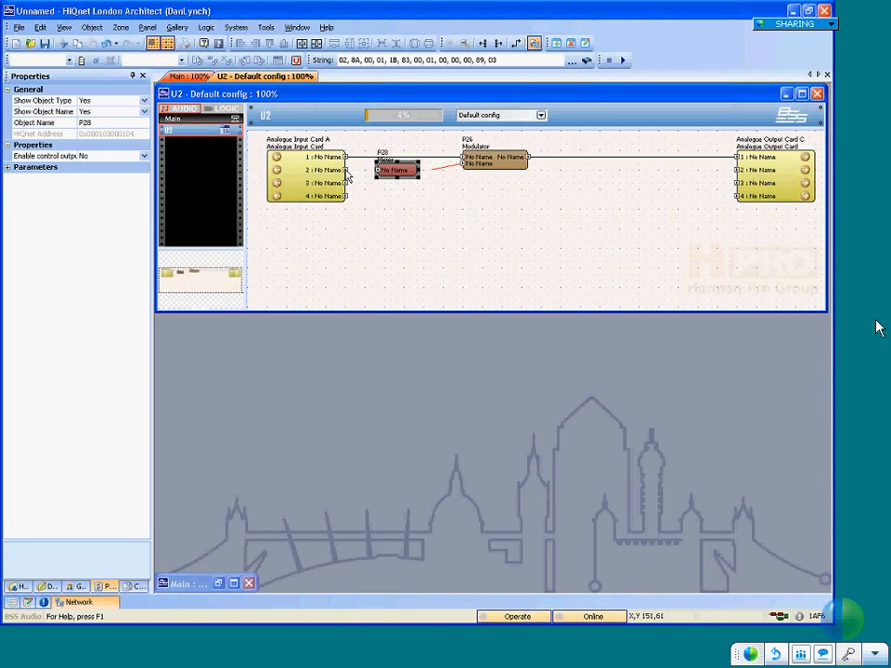
{"action": "left_click_drag", "start_coordinate": [349, 176], "coordinate": [377, 176]}
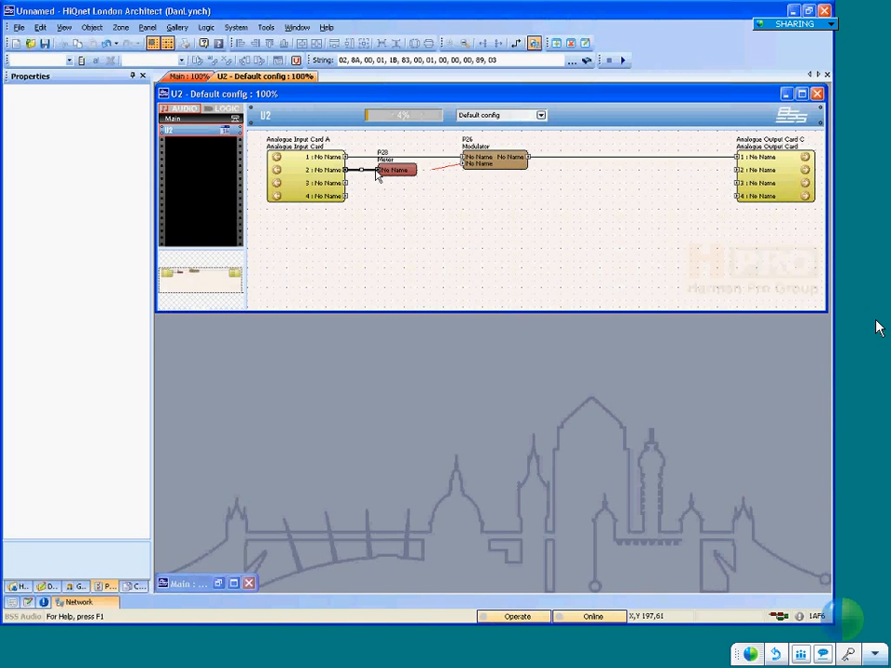
Set the Meter's Enable control output property to Yes
{"action": "left_click", "coordinate": [379, 173]}
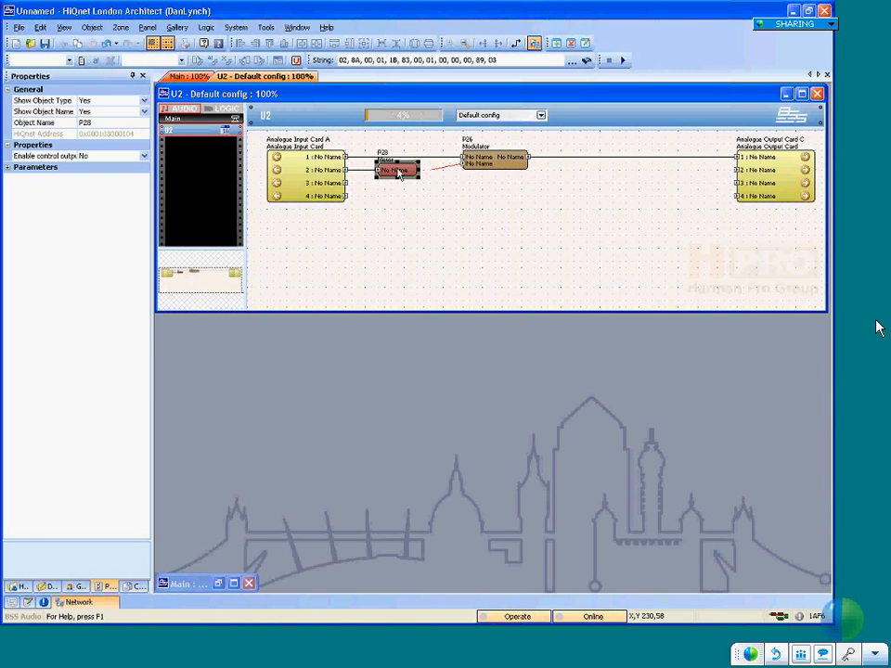
{"action": "left_click", "coordinate": [30, 157]}
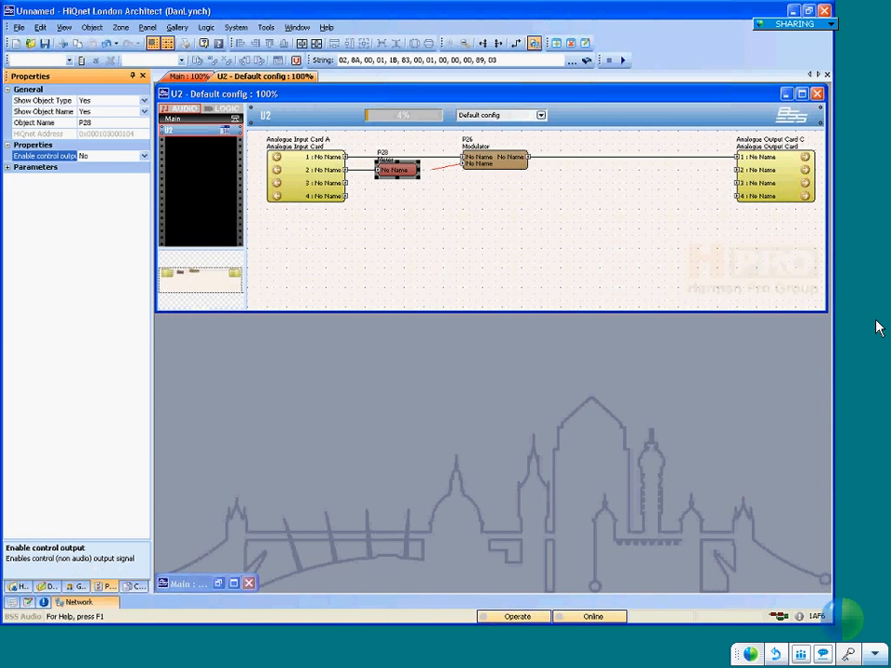
{"action": "left_click", "coordinate": [144, 160]}
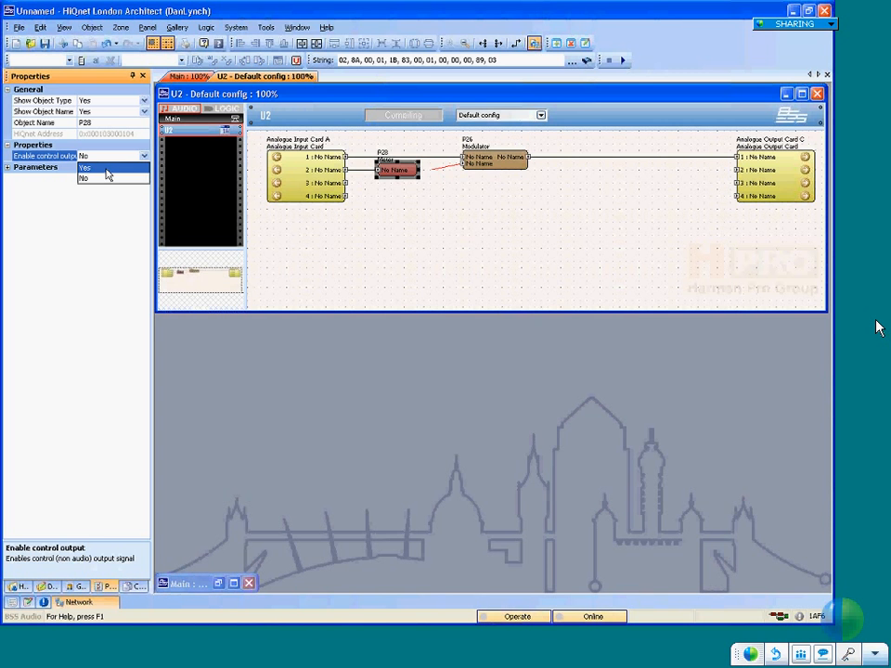
{"action": "left_click", "coordinate": [93, 166]}
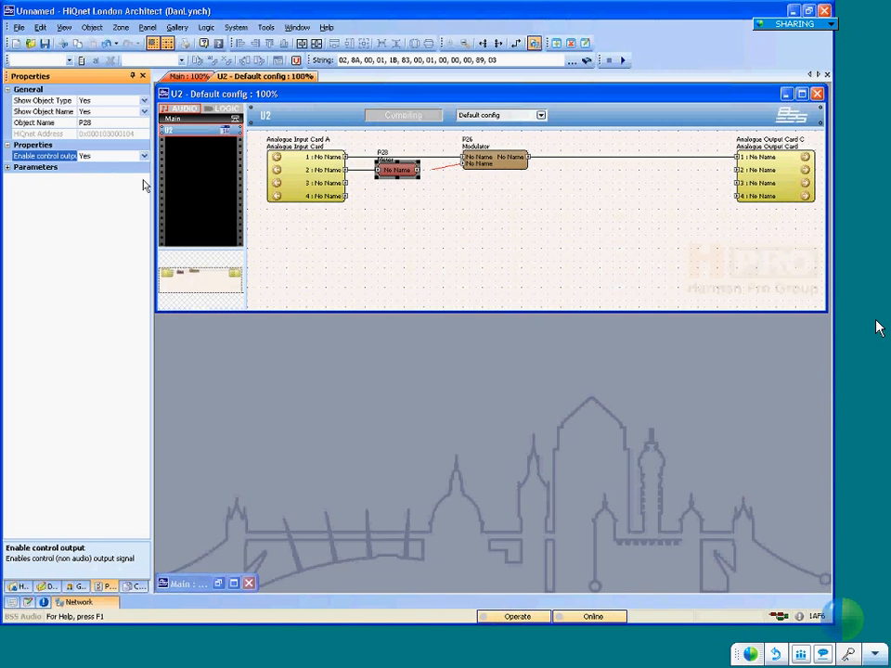
Attach the loose end of the Modulator's second-input wire to the Meter's control output
{"action": "left_click", "coordinate": [432, 171]}
{"action": "left_click_drag", "start_coordinate": [431, 171], "coordinate": [418, 171]}
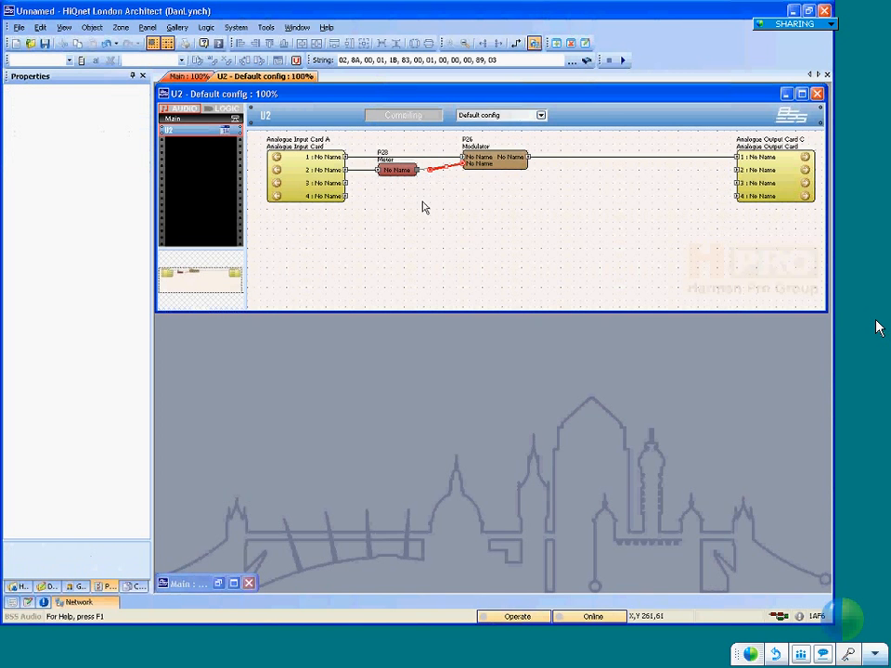
{"action": "left_click", "coordinate": [419, 210]}
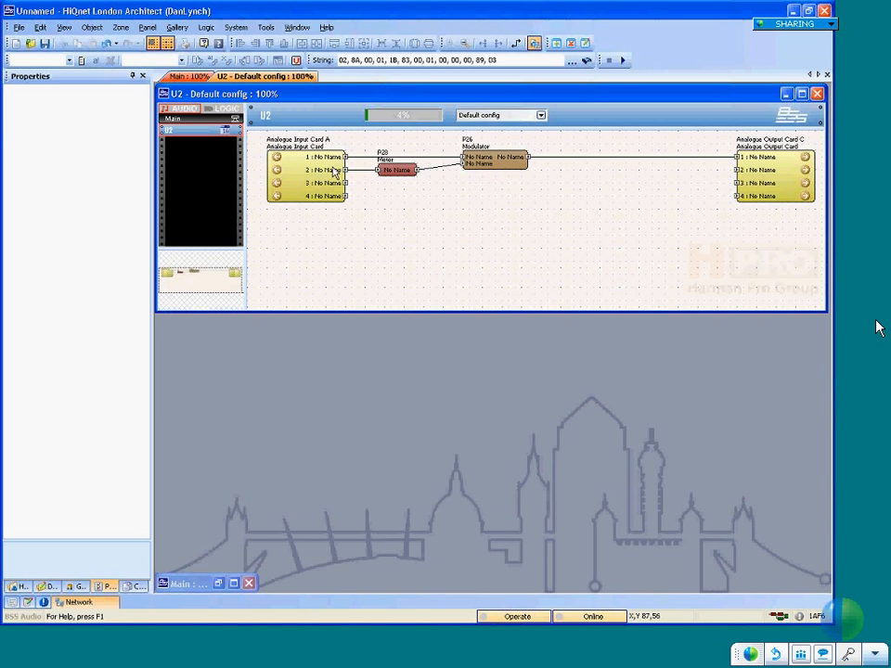
{"action": "left_click_drag", "start_coordinate": [345, 170], "coordinate": [370, 174]}
{"action": "left_click", "coordinate": [404, 157]}
Delete the wire between the Meter and the Modulator, and move the Meter below the input card with analogue input 4 feeding it
{"action": "left_click", "coordinate": [442, 171]}
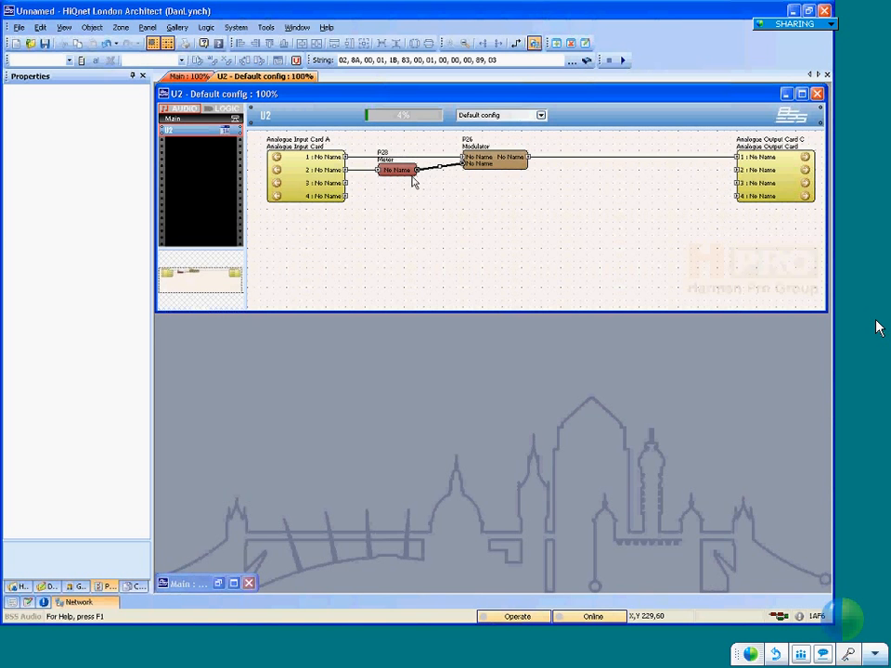
{"action": "left_click", "coordinate": [413, 181]}
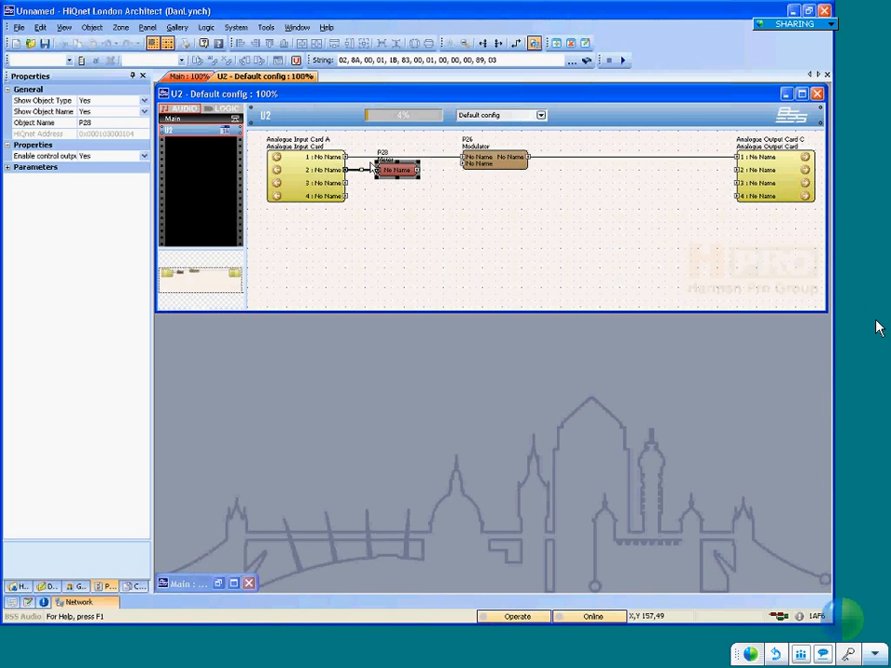
{"action": "left_click_drag", "start_coordinate": [372, 169], "coordinate": [390, 201]}
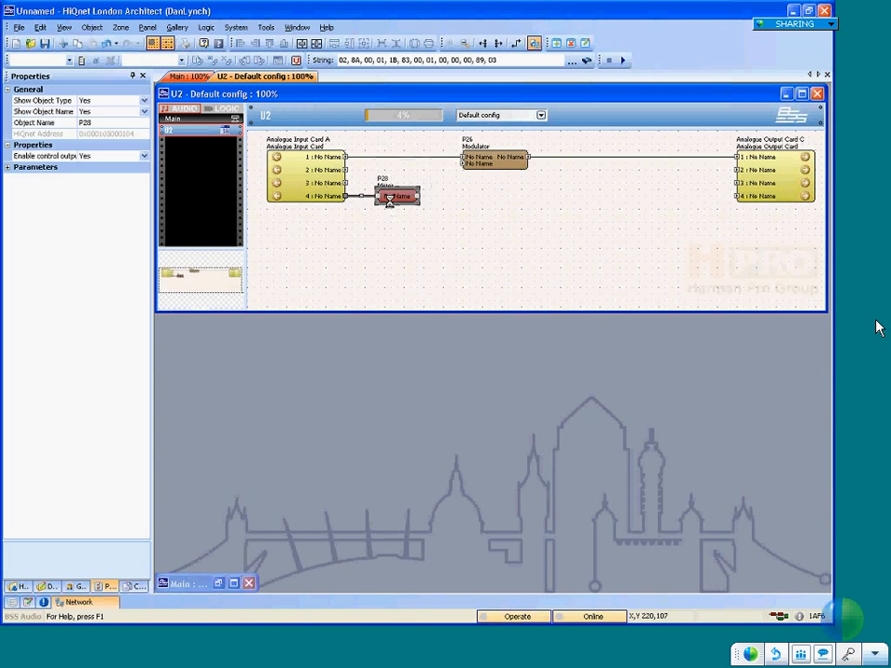
{"action": "left_click_drag", "start_coordinate": [396, 201], "coordinate": [390, 229]}
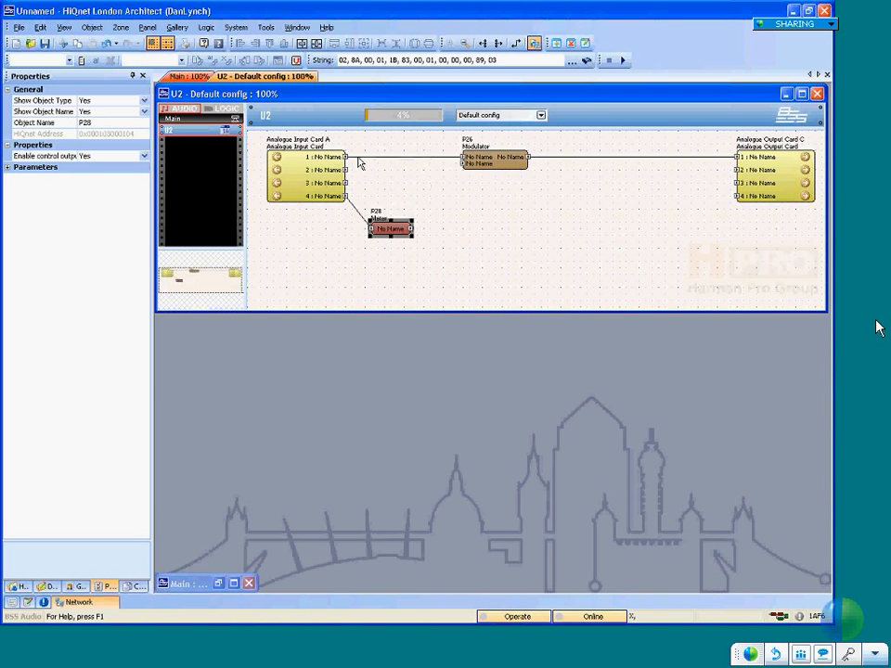
Duplicate the Modulator twice with its wires, connecting the copies between analogue inputs and outputs 2 and 3
{"action": "left_click_drag", "start_coordinate": [342, 137], "coordinate": [735, 185]}
{"action": "left_click_drag", "start_coordinate": [505, 179], "coordinate": [505, 187]}
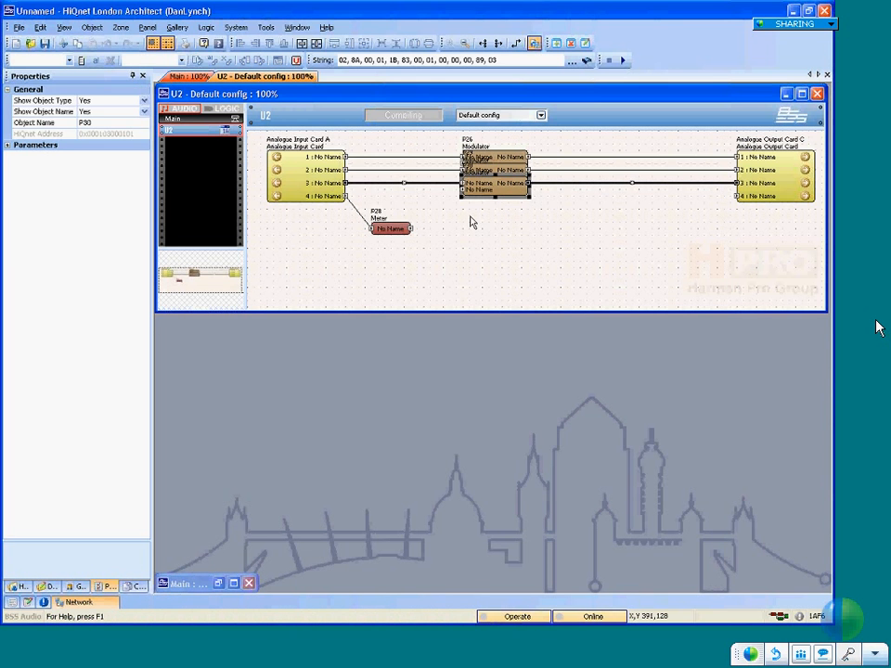
{"action": "left_click", "coordinate": [471, 223]}
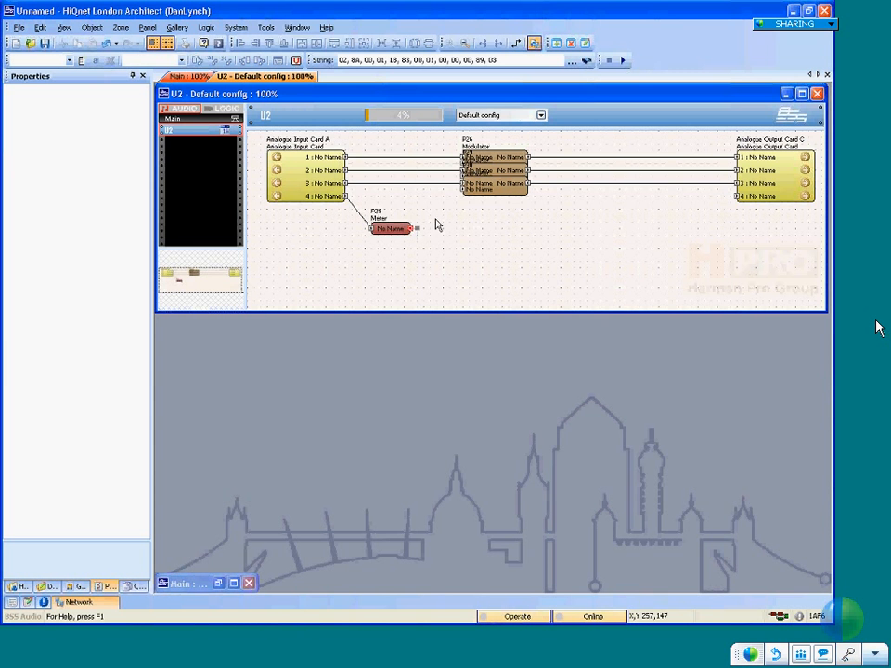
Wire the Meter's control output to the second input of all three Modulators with one branched wire
{"action": "left_click", "coordinate": [450, 196]}
{"action": "left_click", "coordinate": [450, 164]}
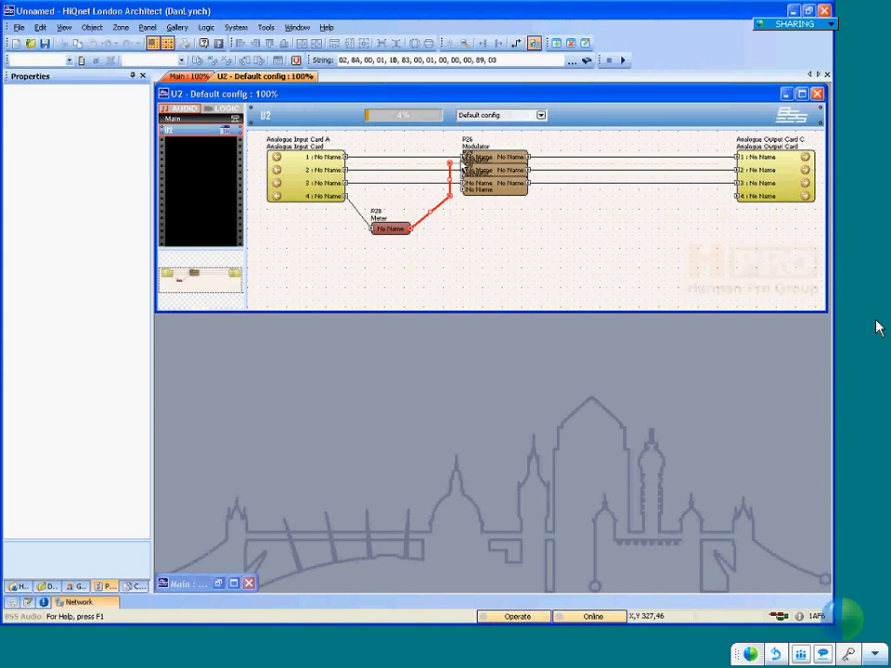
{"action": "left_click", "coordinate": [463, 165]}
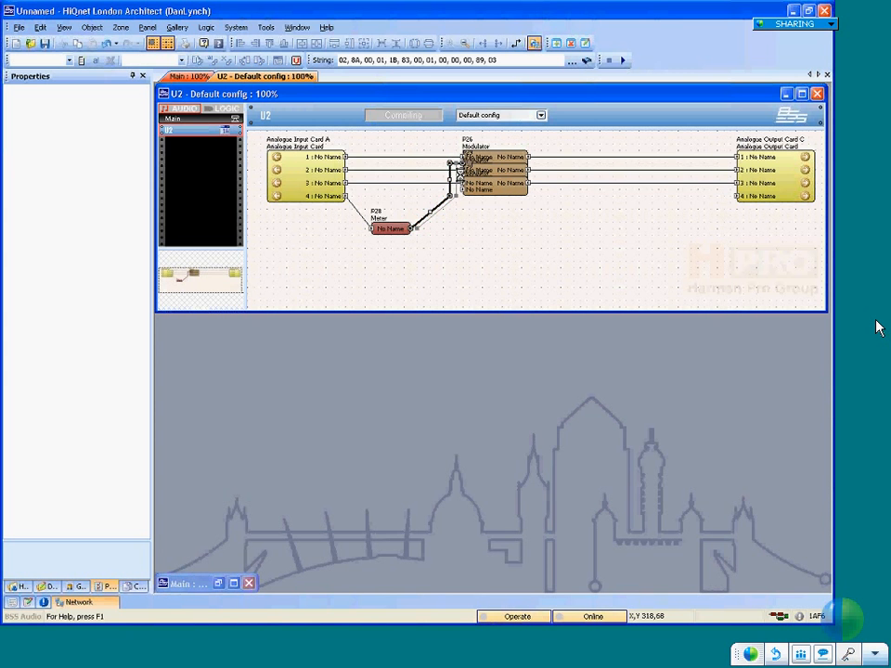
{"action": "left_click", "coordinate": [456, 178]}
{"action": "left_click_drag", "start_coordinate": [456, 176], "coordinate": [459, 176]}
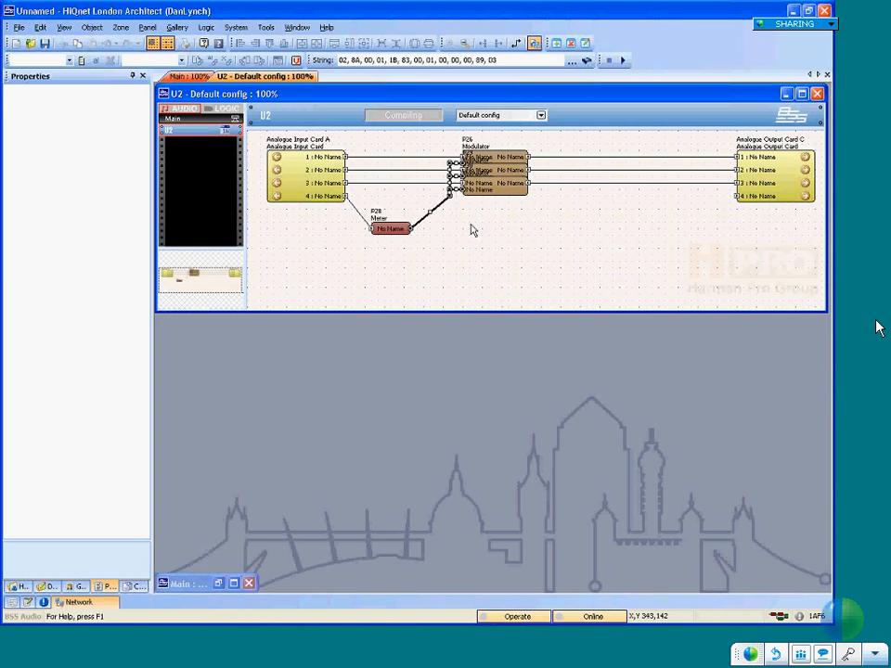
{"action": "left_click", "coordinate": [472, 230]}
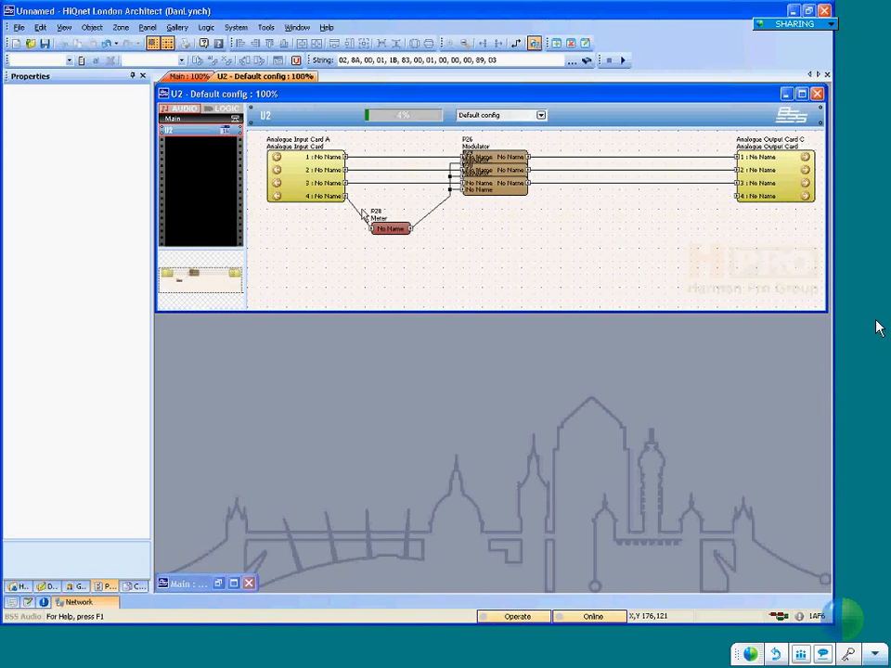
{"action": "left_click", "coordinate": [358, 212]}
{"action": "left_click", "coordinate": [395, 231]}
{"action": "left_click", "coordinate": [425, 218]}
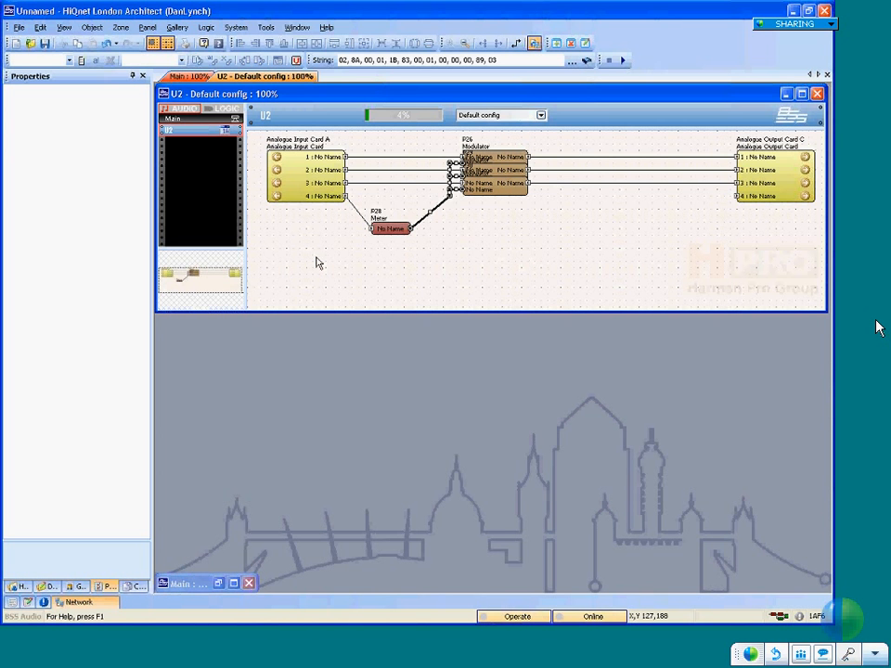
{"action": "left_click", "coordinate": [553, 215]}
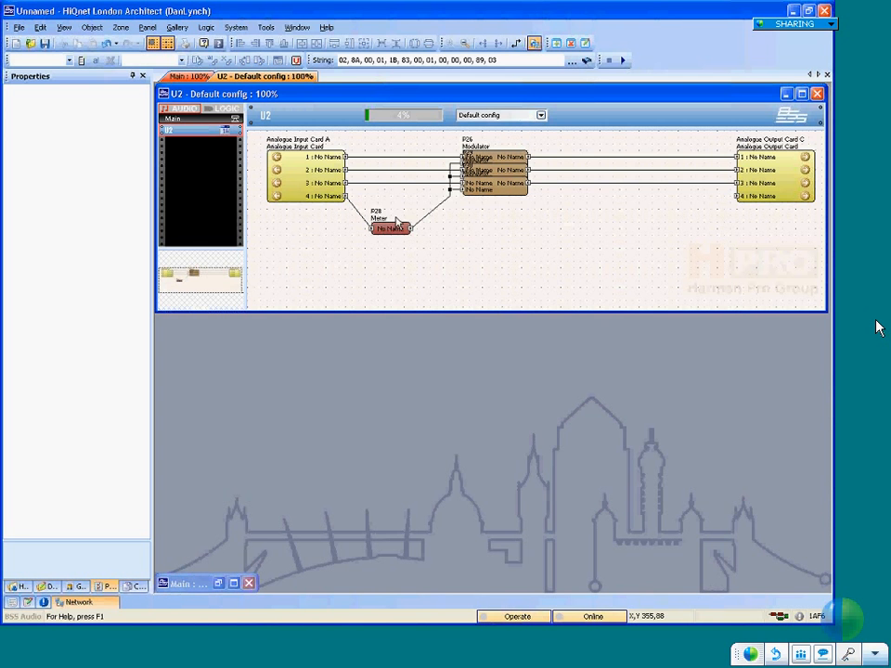
Delete the branched wire running from the Meter to the three Modulators
{"action": "left_click", "coordinate": [450, 199]}
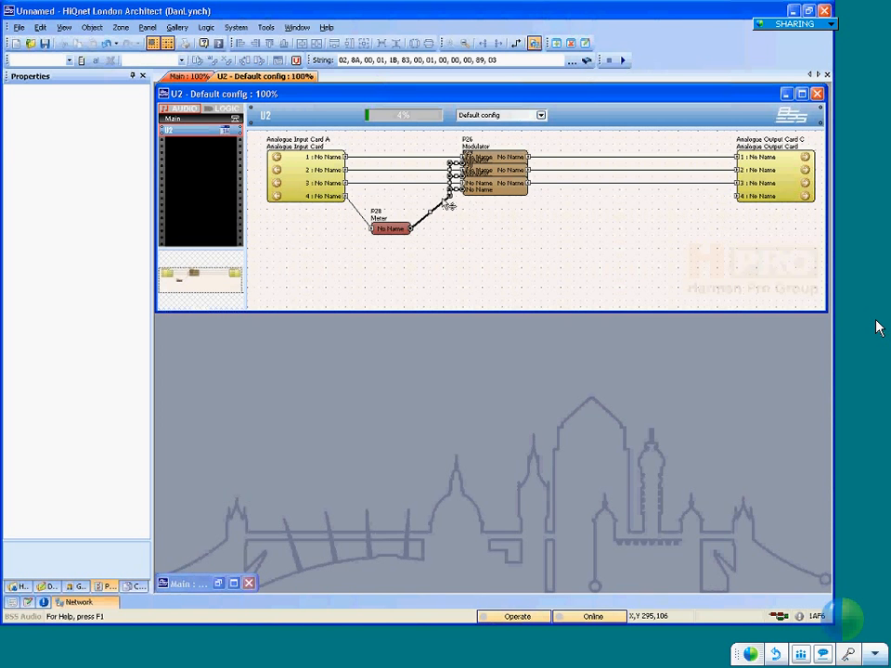
{"action": "key", "text": "Delete"}
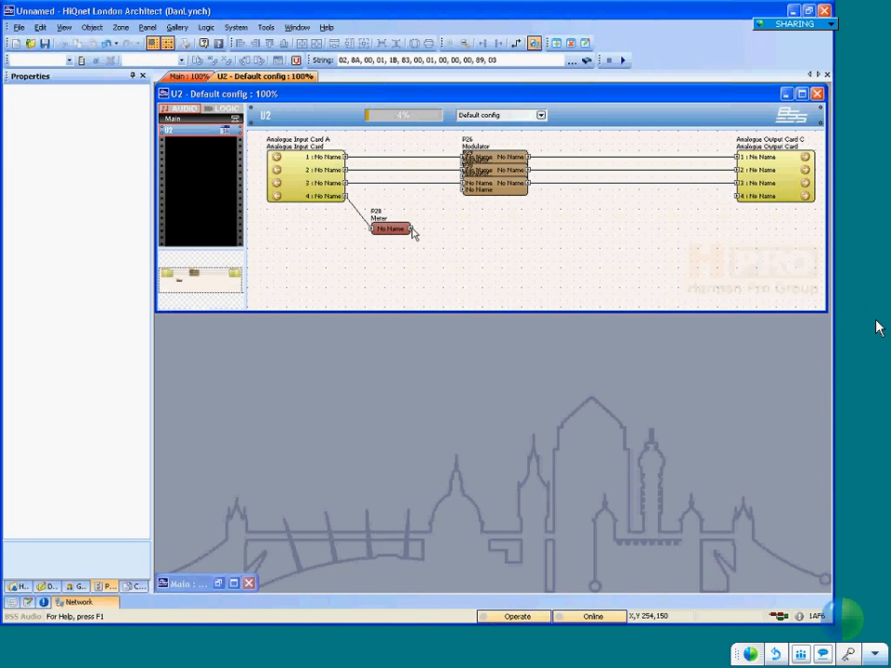
Try wiring the Meter's output to analogue output 4, delete that wire, and move the Meter up closer to the input card
{"action": "left_click_drag", "start_coordinate": [410, 229], "coordinate": [738, 196]}
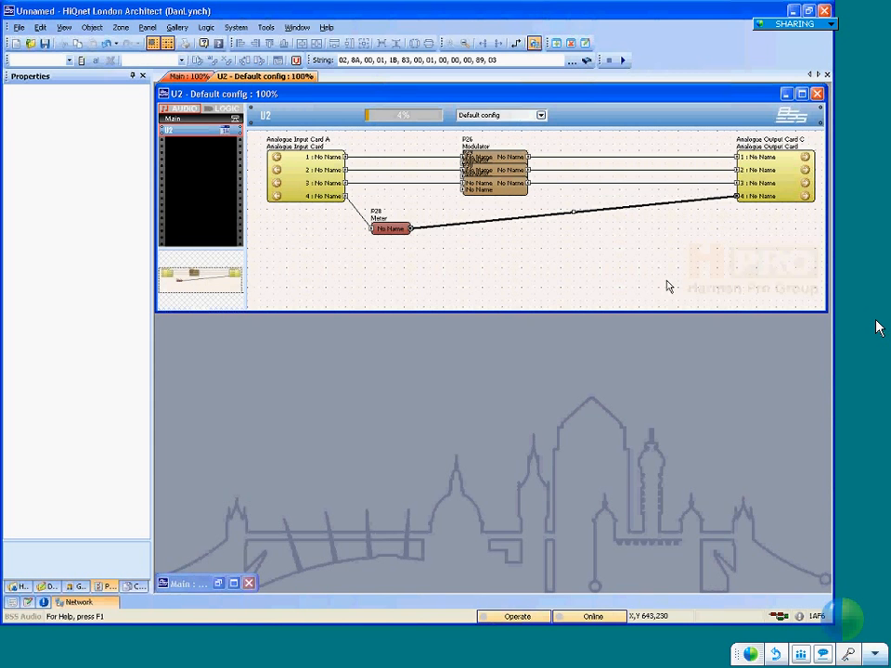
{"action": "key", "text": "Delete"}
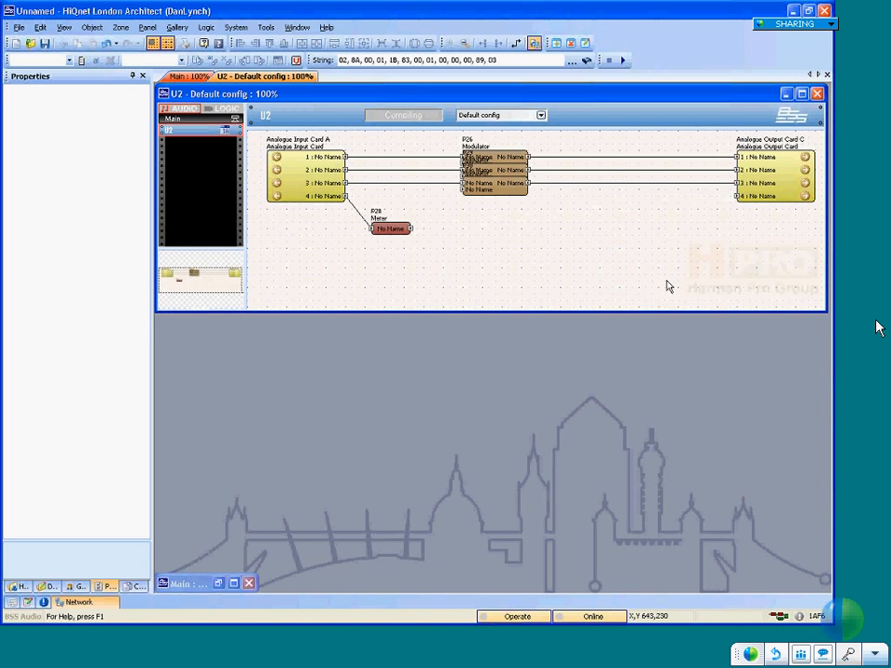
{"action": "left_click_drag", "start_coordinate": [395, 220], "coordinate": [403, 204]}
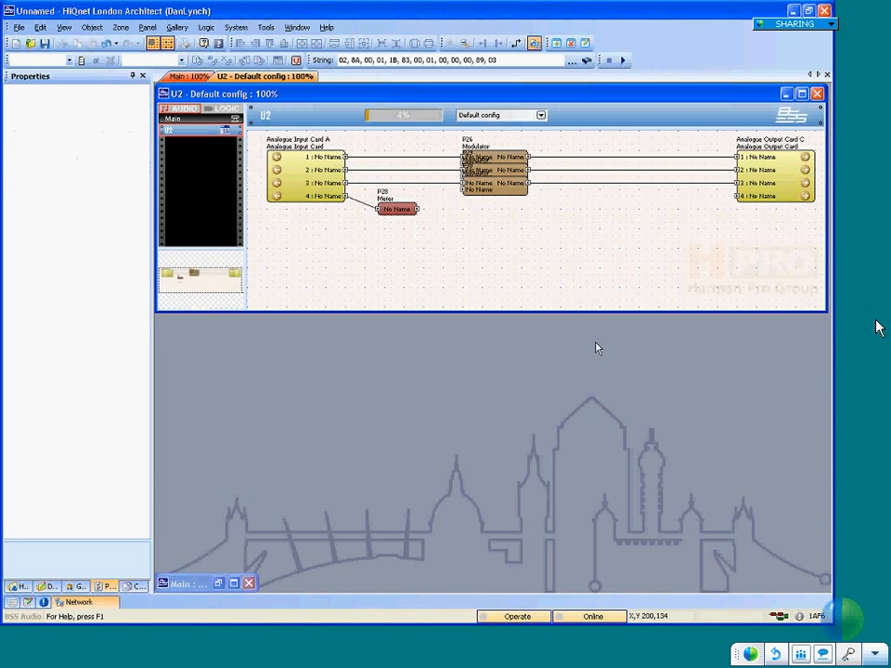
Switch from the shared London Architect screen to the WebEx Training Center session window
{"action": "left_click", "coordinate": [772, 23]}
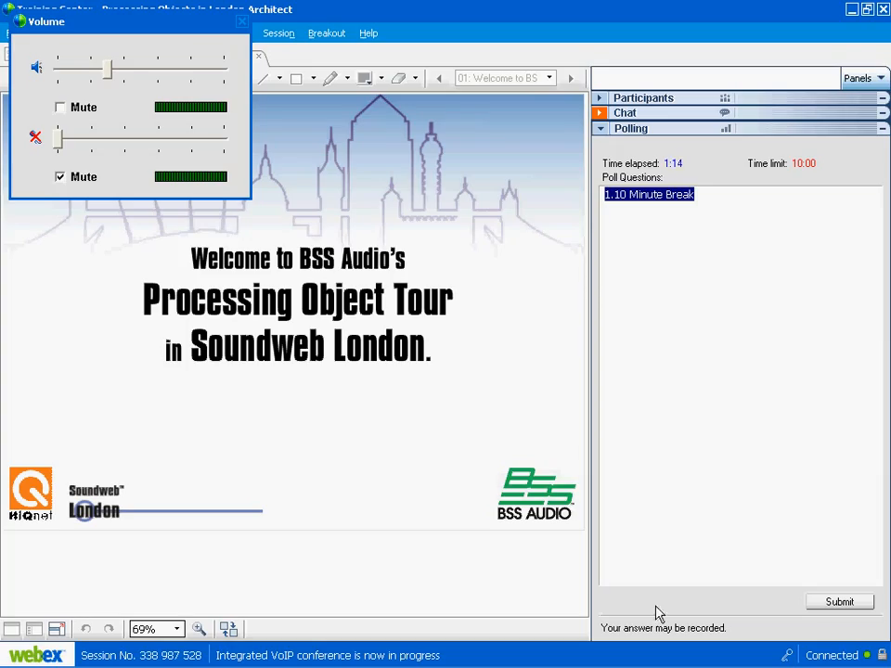
{"action": "mouse_move", "coordinate": [603, 667]}
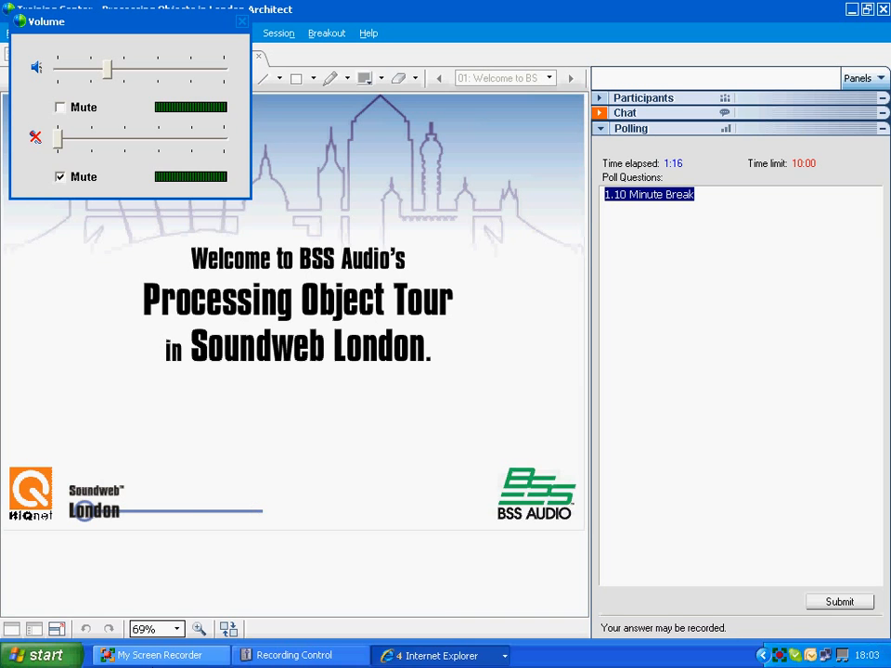